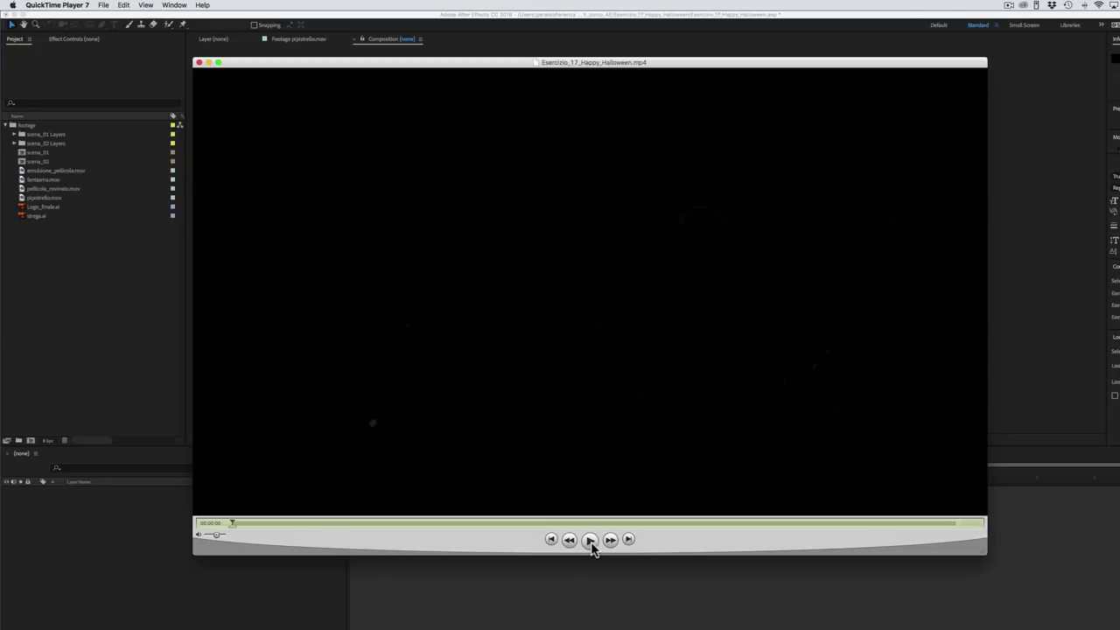
# Step: Play Esercizio_17_Happy_Halloween.mp4 through to the closing MG Tutorials logo, then close QuickTime
pyautogui.click(591, 542)
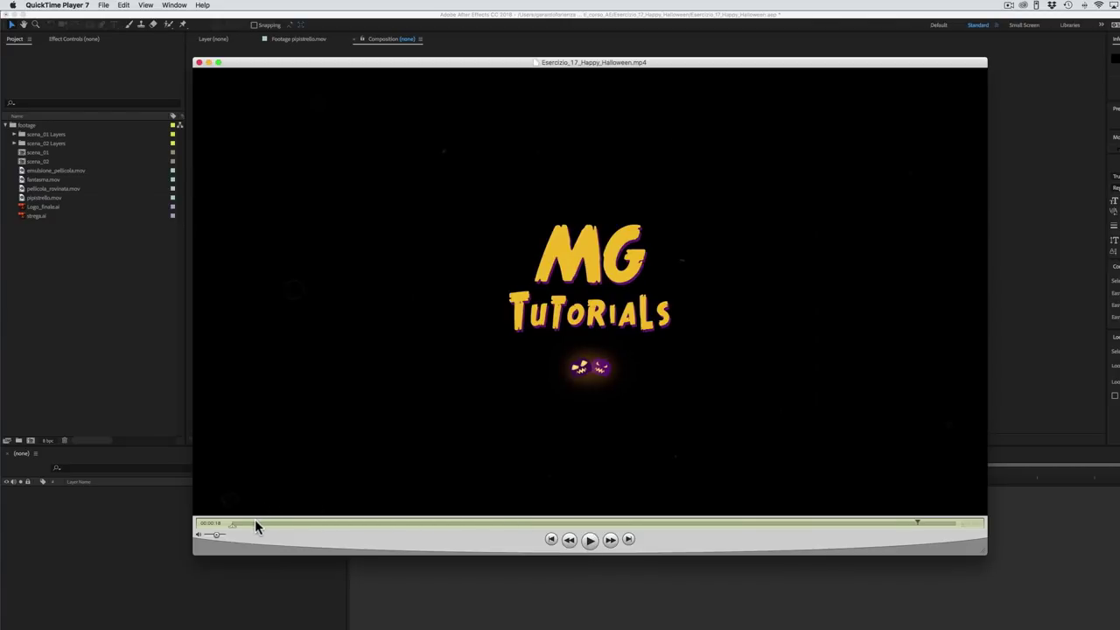
pyautogui.moveTo(251, 523); pyautogui.dragTo(288, 522)
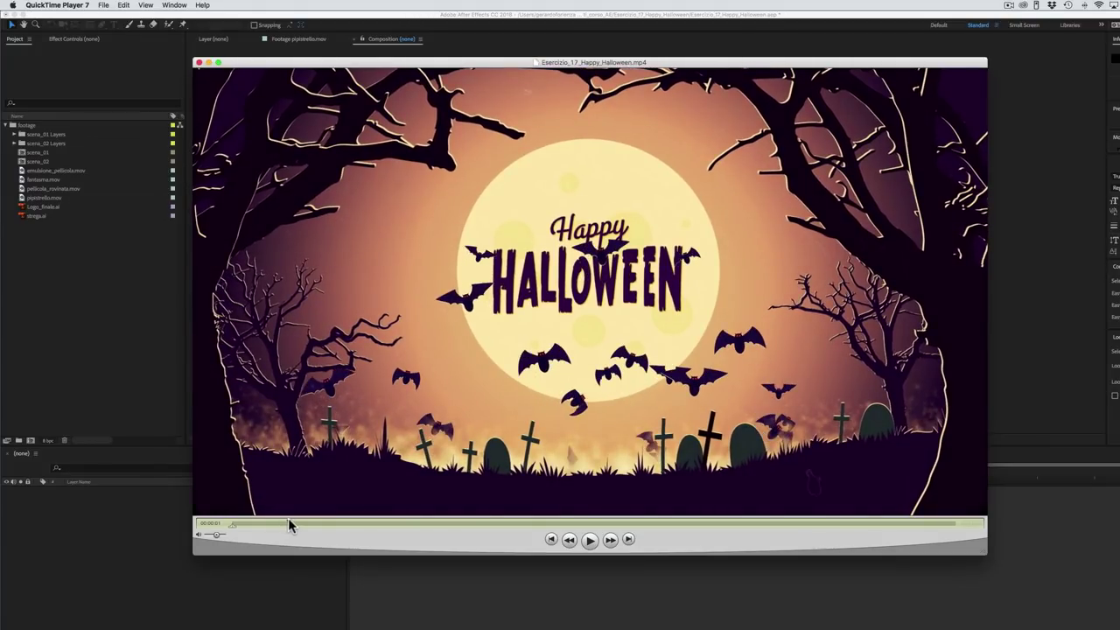
pyautogui.moveTo(288, 522); pyautogui.dragTo(292, 522)
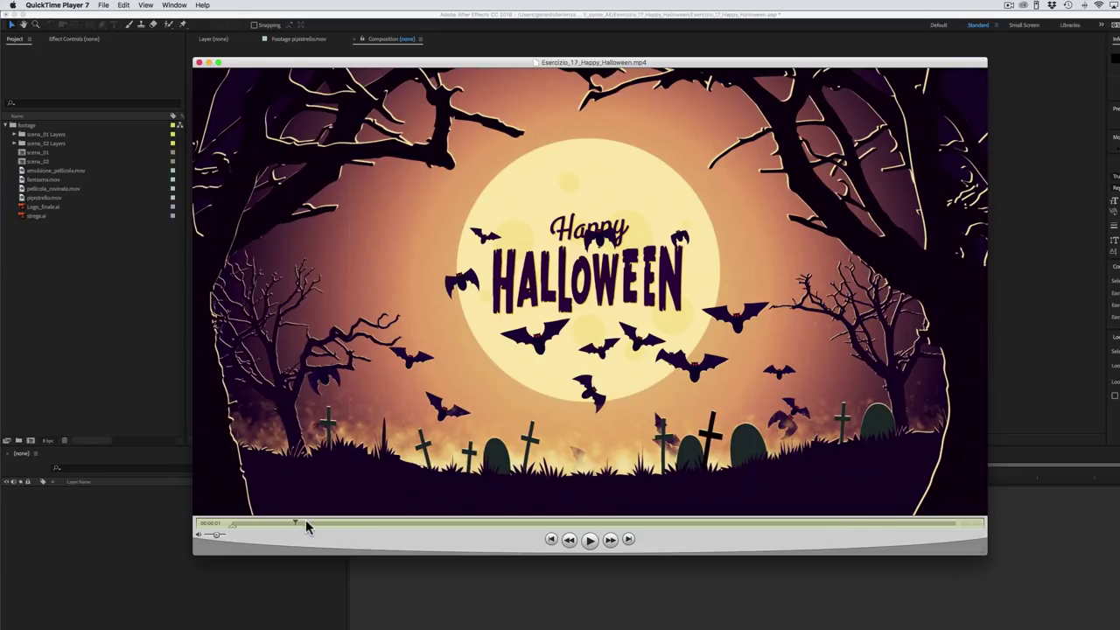
pyautogui.moveTo(306, 523); pyautogui.dragTo(508, 525)
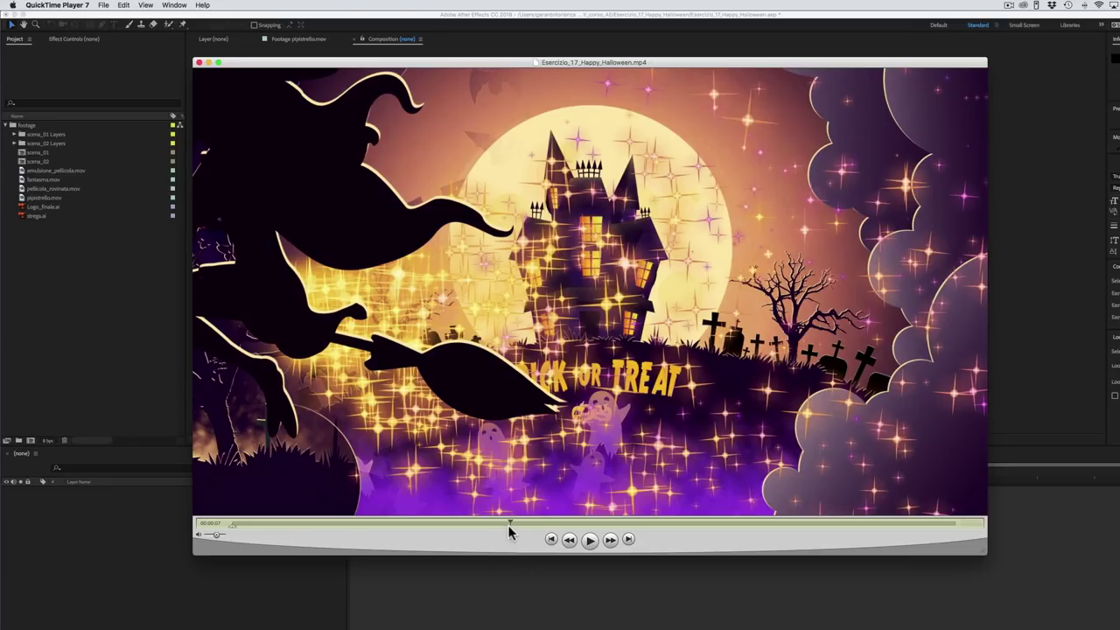
pyautogui.moveTo(512, 526); pyautogui.dragTo(597, 527)
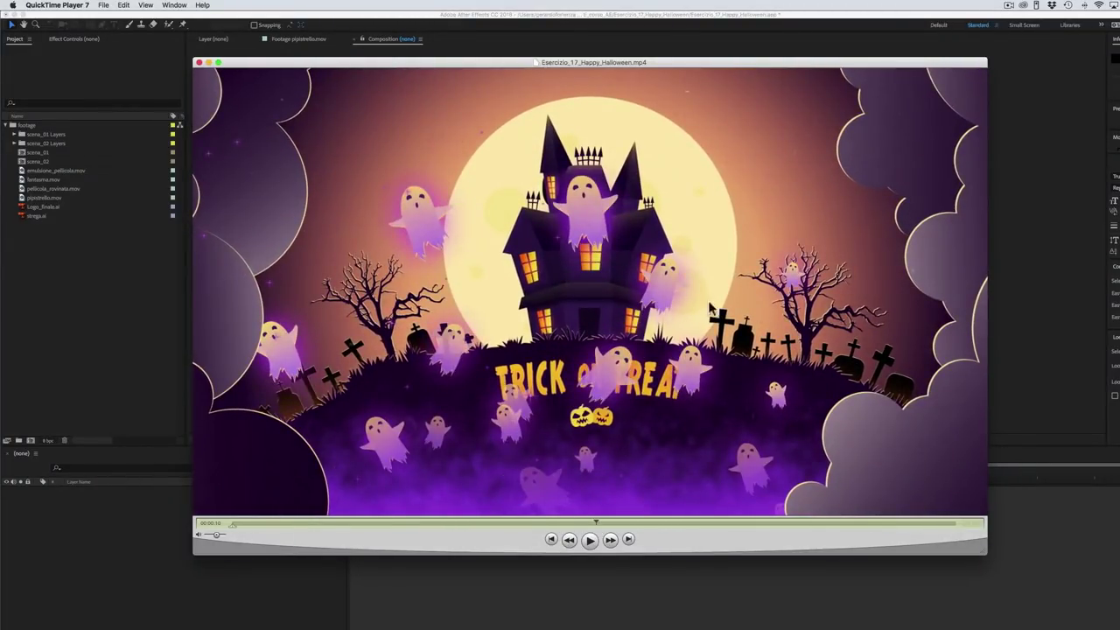
pyautogui.moveTo(597, 523); pyautogui.dragTo(770, 523)
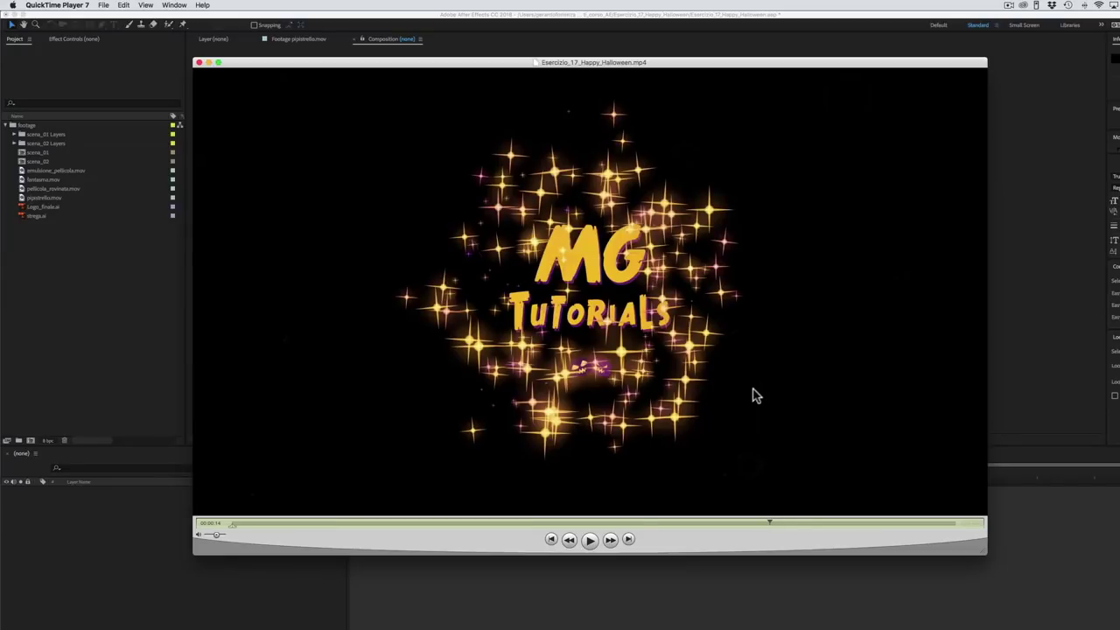
pyautogui.click(363, 623)
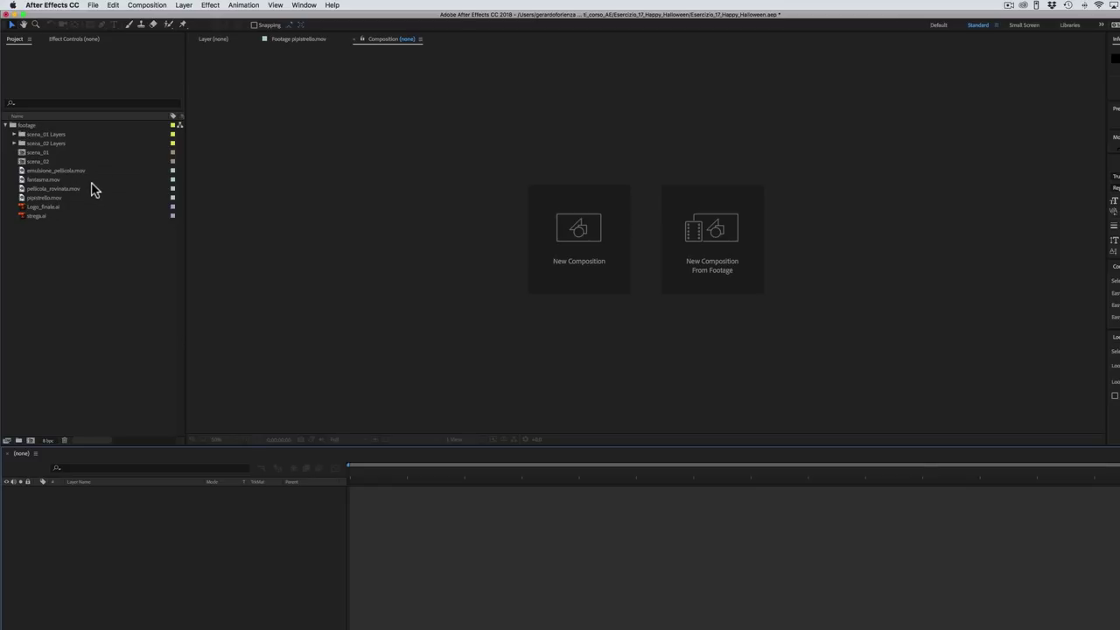
pyautogui.doubleClick(87, 311)
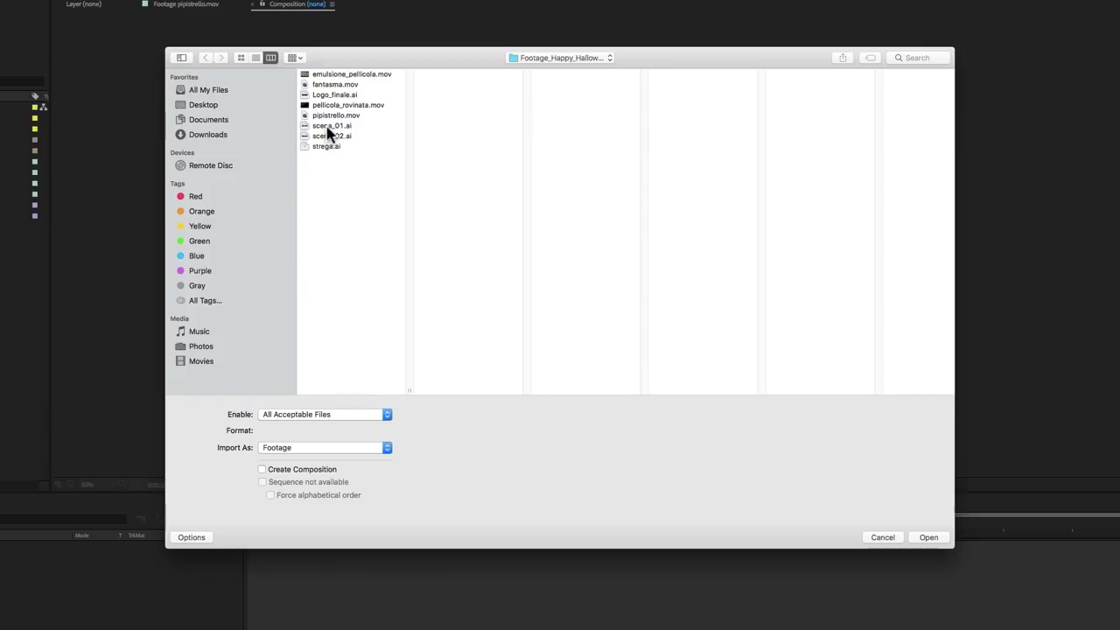
pyautogui.click(330, 127)
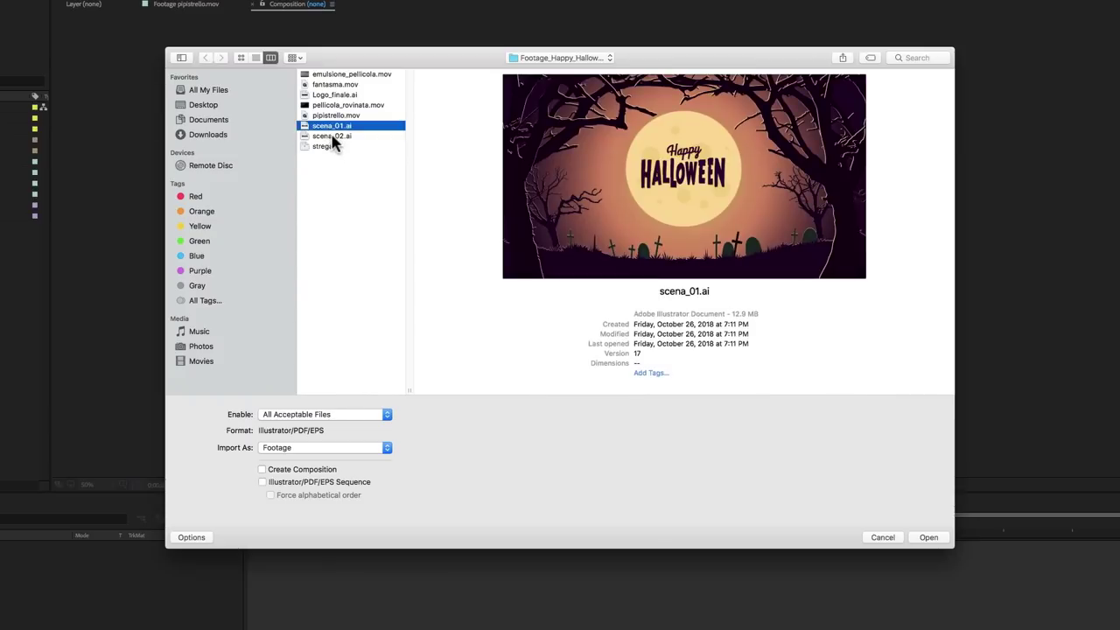
pyautogui.keyDown('shift'); pyautogui.click(333, 139); pyautogui.keyUp('shift')
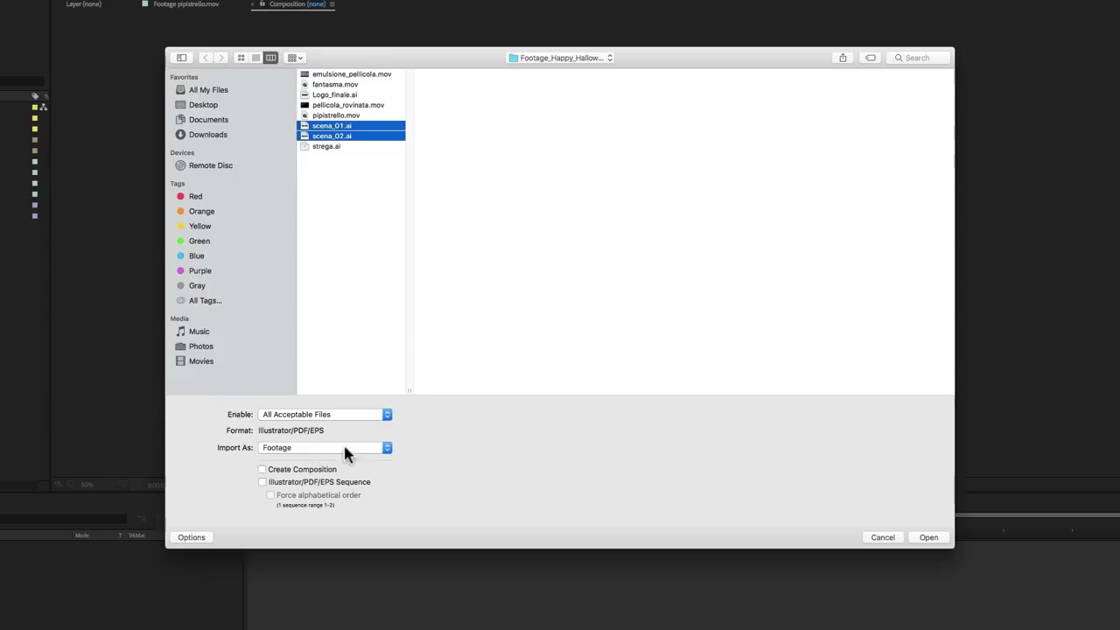
pyautogui.click(385, 449)
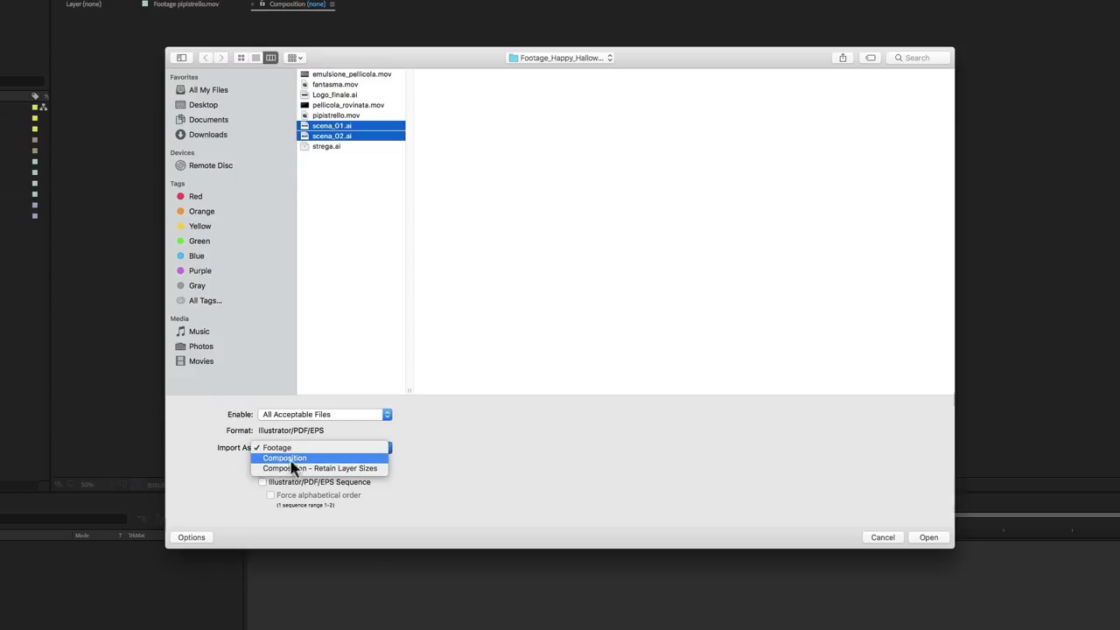
pyautogui.click(481, 442)
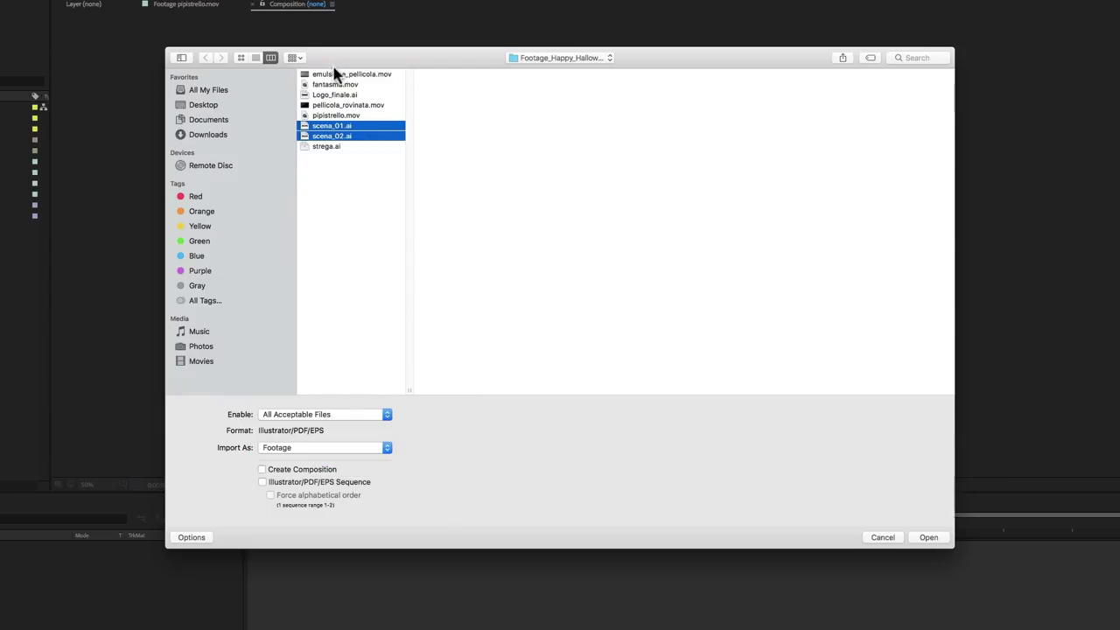
pyautogui.click(334, 75)
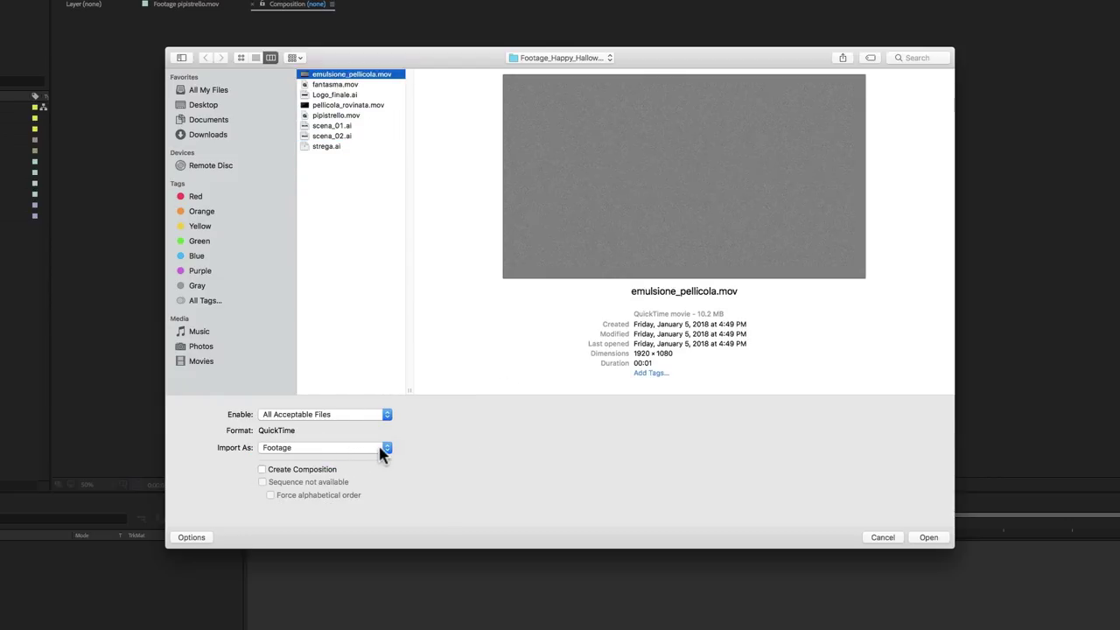
pyautogui.click(386, 449)
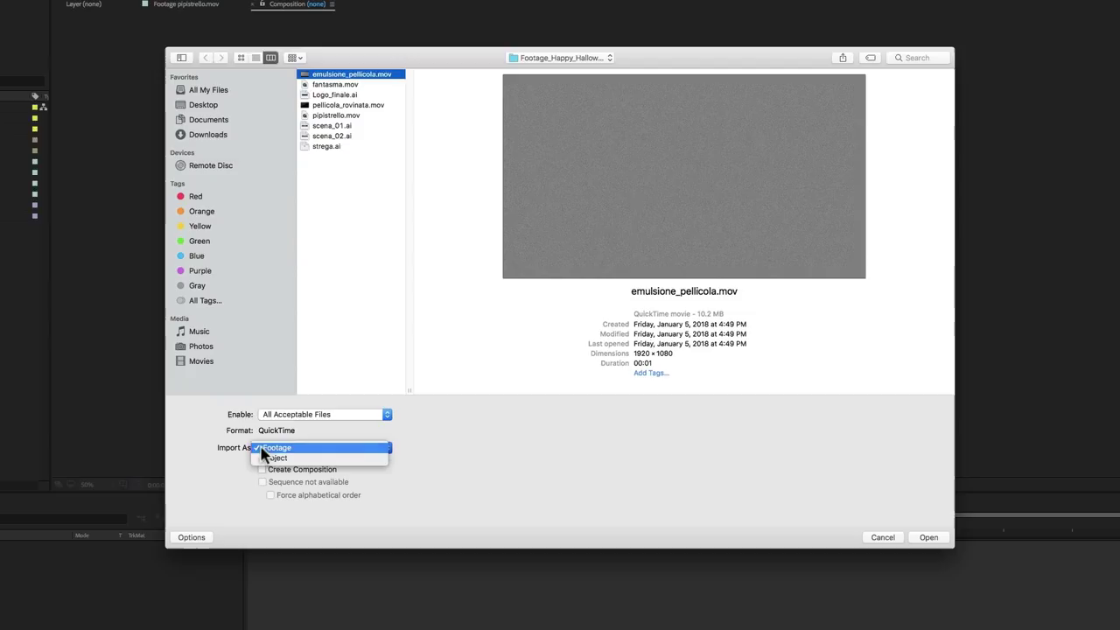
pyautogui.click(878, 541)
pyautogui.click(878, 541)
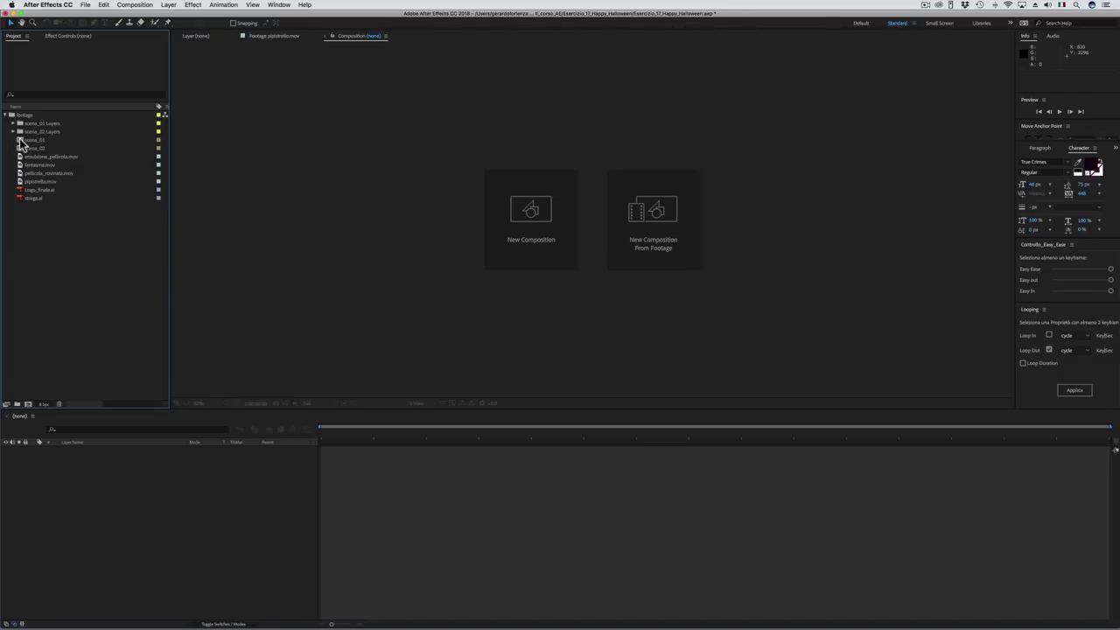
# Step: Open scena_01 and apply the HDTV 1080 25 preset at 1920×1080 in Composition Settings
pyautogui.doubleClick(21, 143)
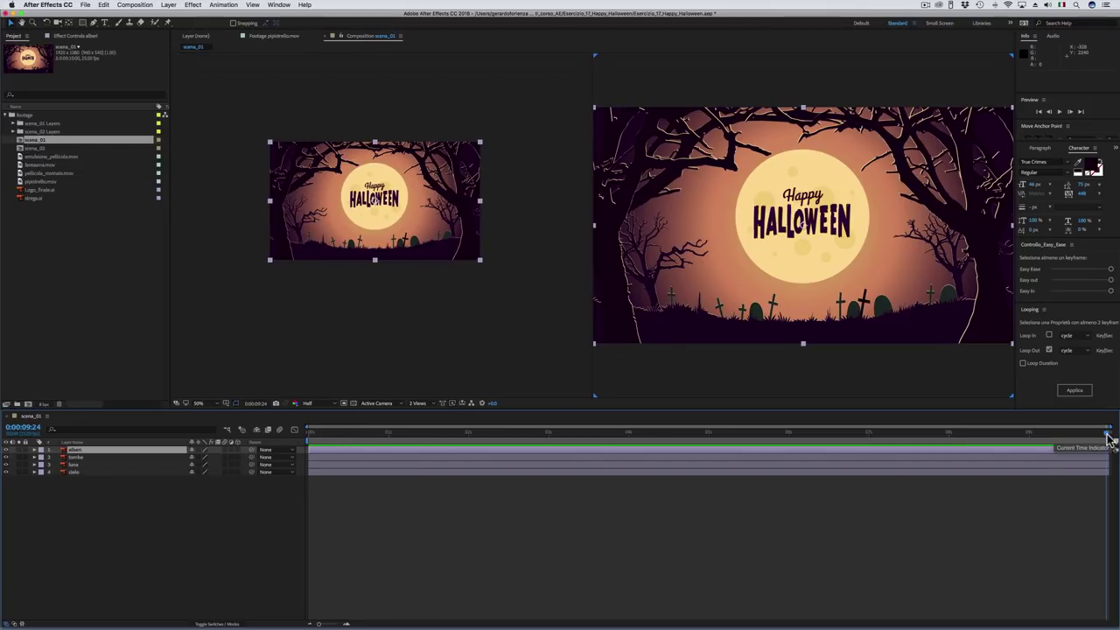
pyautogui.moveTo(1110, 440)
pyautogui.mouseDown()
pyautogui.moveTo(424, 475)
pyautogui.moveTo(1107, 463)
pyautogui.mouseUp()
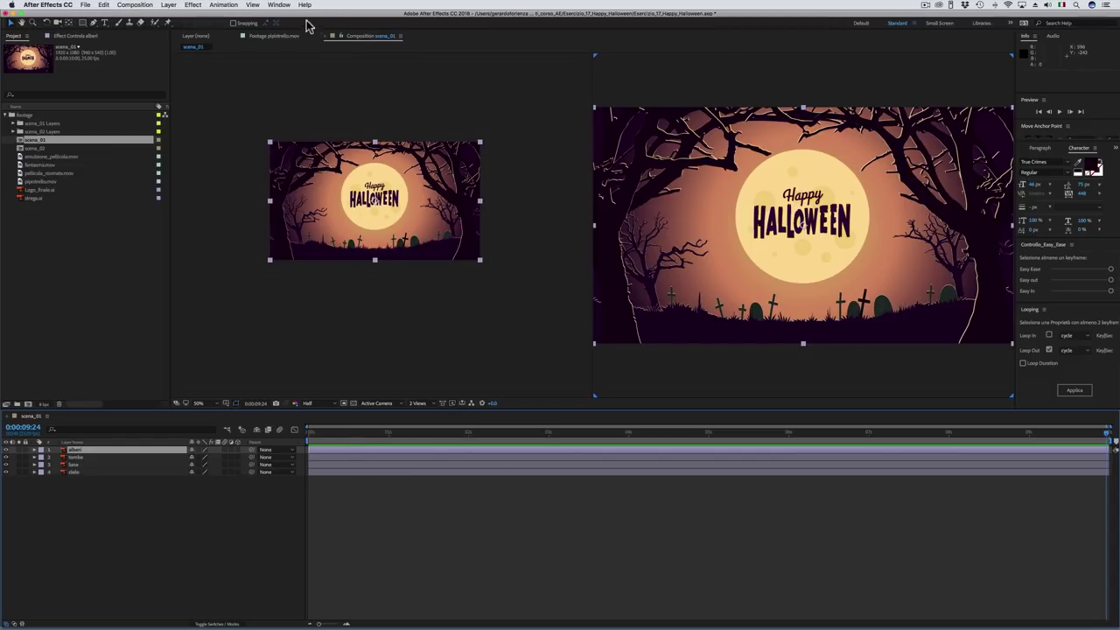
pyautogui.click(144, 6)
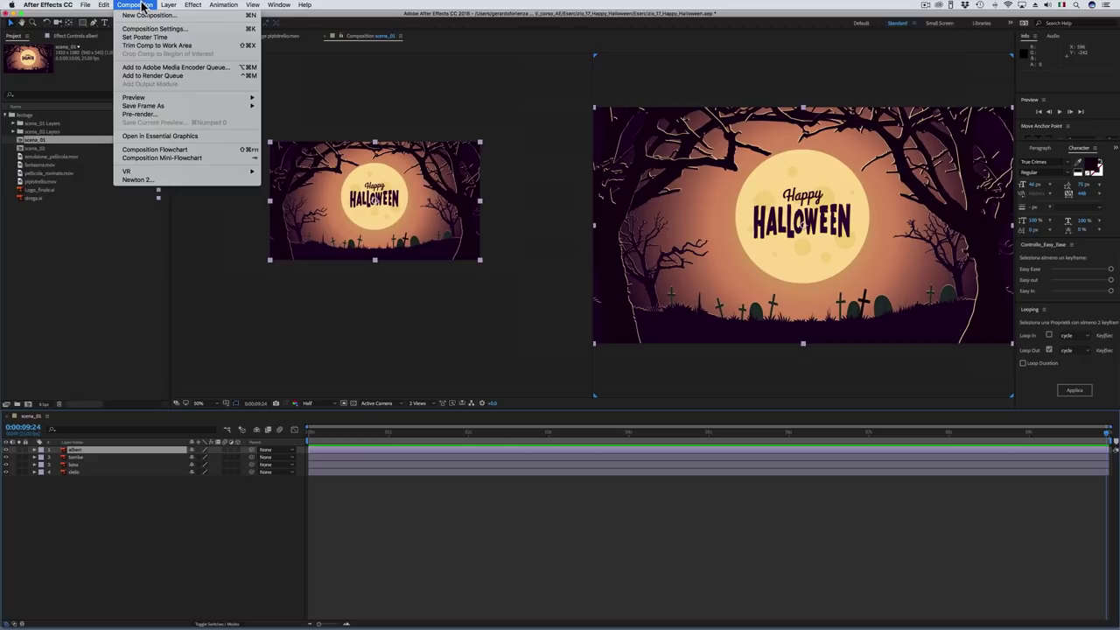
pyautogui.click(145, 28)
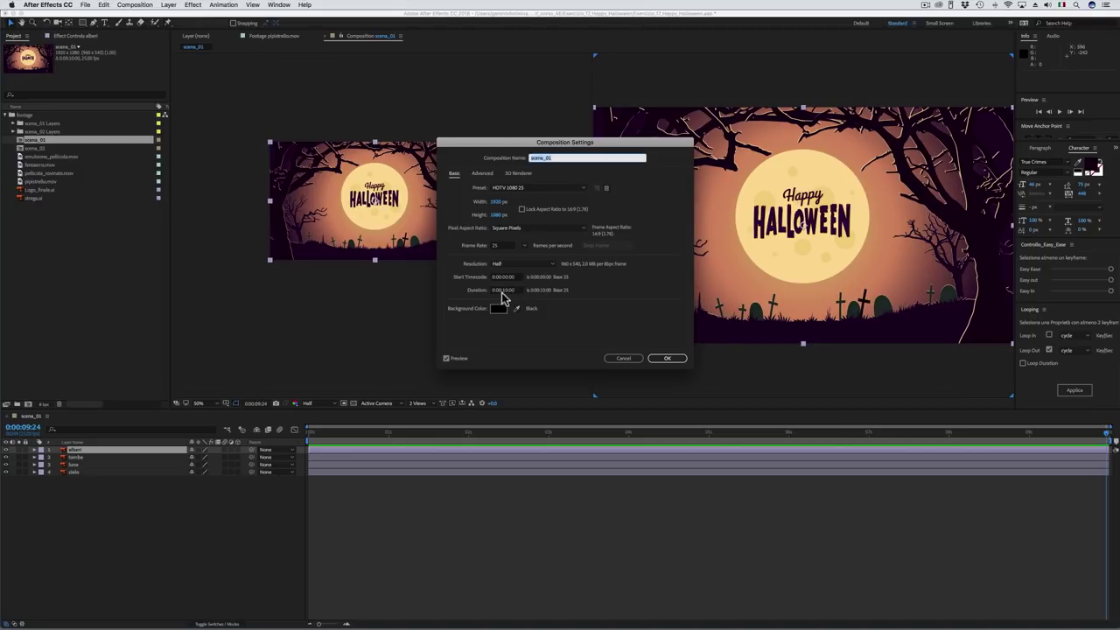
pyautogui.click(665, 360)
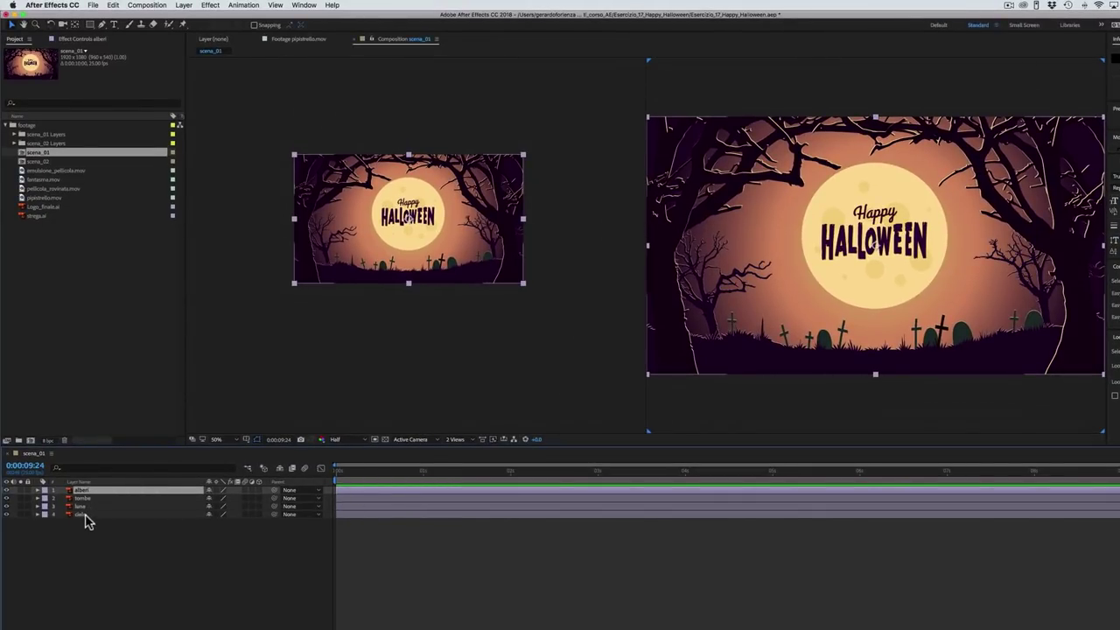
# Step: Toggle visibility of the alberi, tombe and luna layers to inspect each, then select cielo
pyautogui.click(7, 491)
pyautogui.click(6, 491)
pyautogui.click(7, 498)
pyautogui.click(7, 498)
pyautogui.click(6, 498)
pyautogui.click(7, 498)
pyautogui.click(6, 506)
pyautogui.click(6, 505)
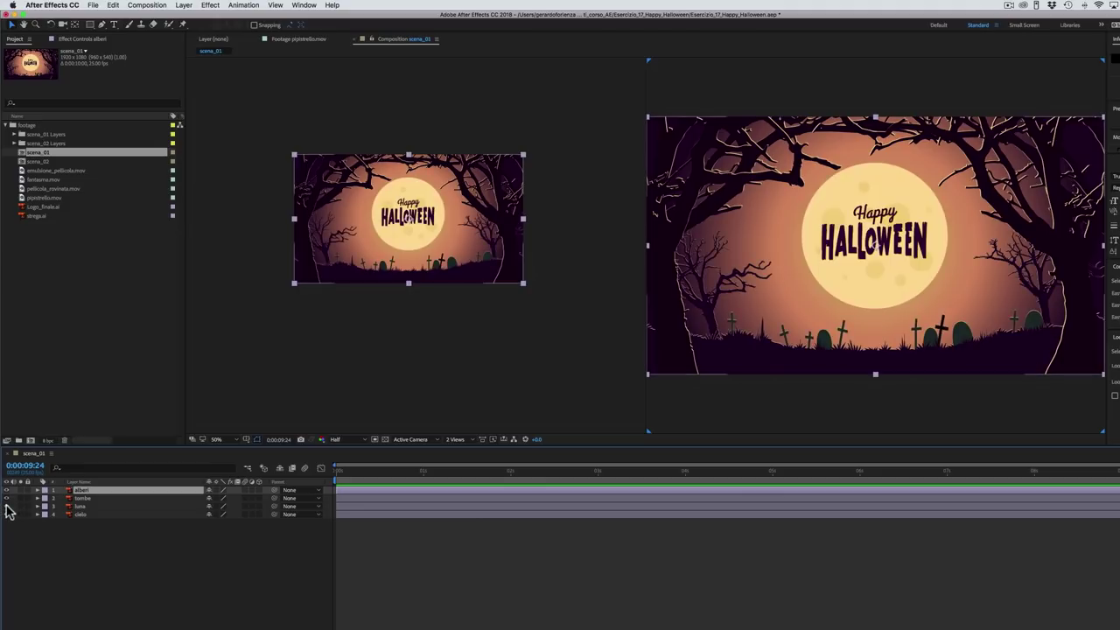
pyautogui.click(83, 514)
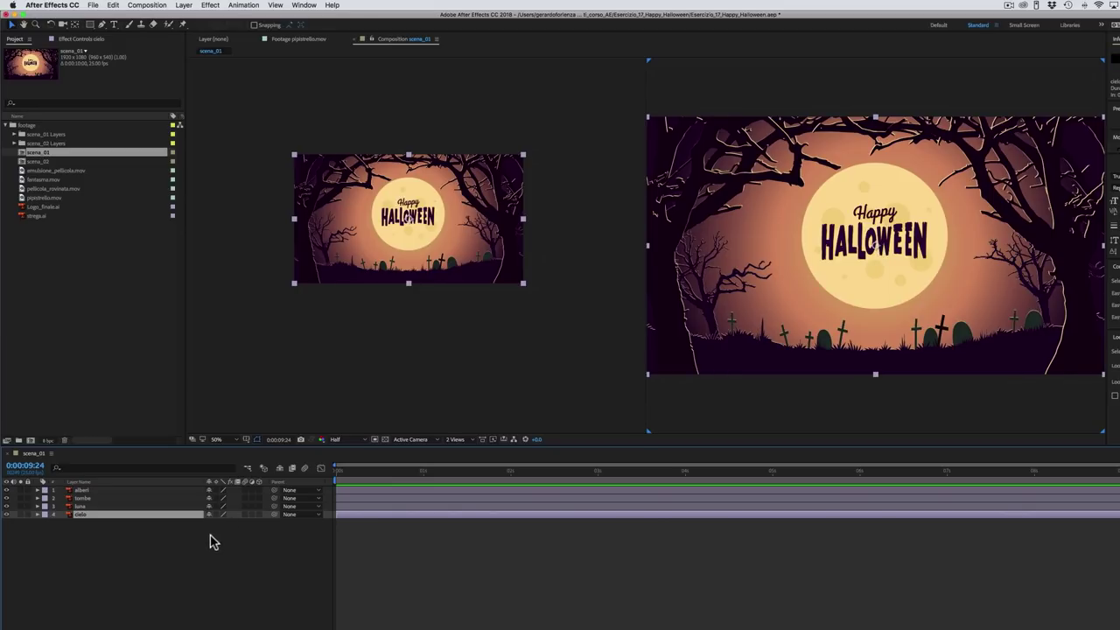
# Step: Enable the 3D Layer switch for alberi, tombe and luna
pyautogui.click(258, 490)
pyautogui.click(258, 497)
pyautogui.click(259, 506)
pyautogui.click(259, 514)
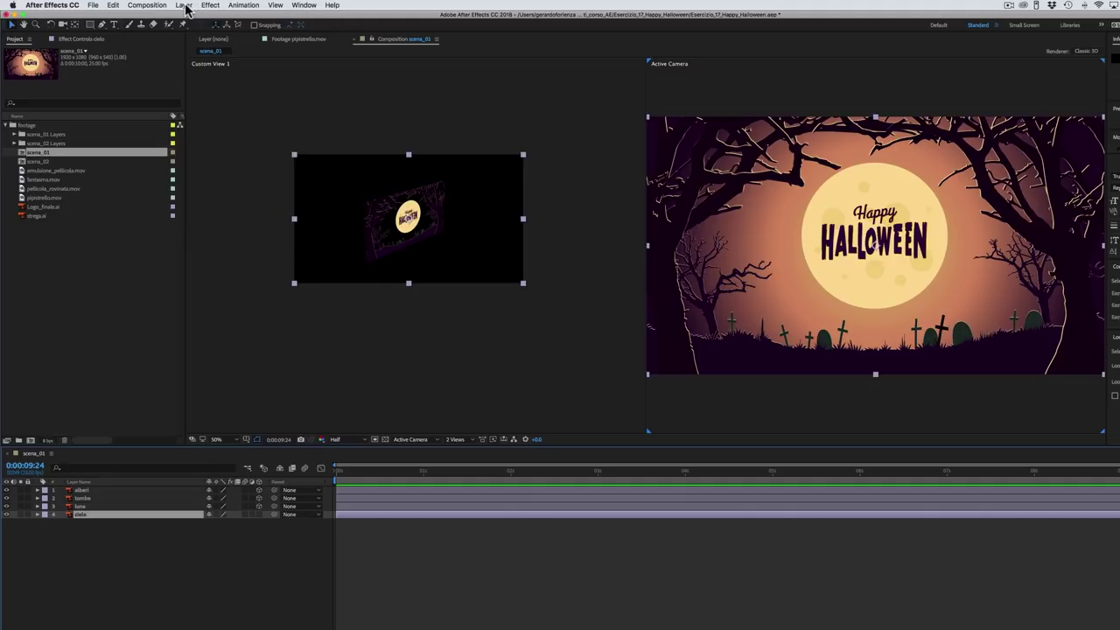
# Step: Add a camera named Camera 1 using the 35mm preset to scena_01
pyautogui.click(185, 6)
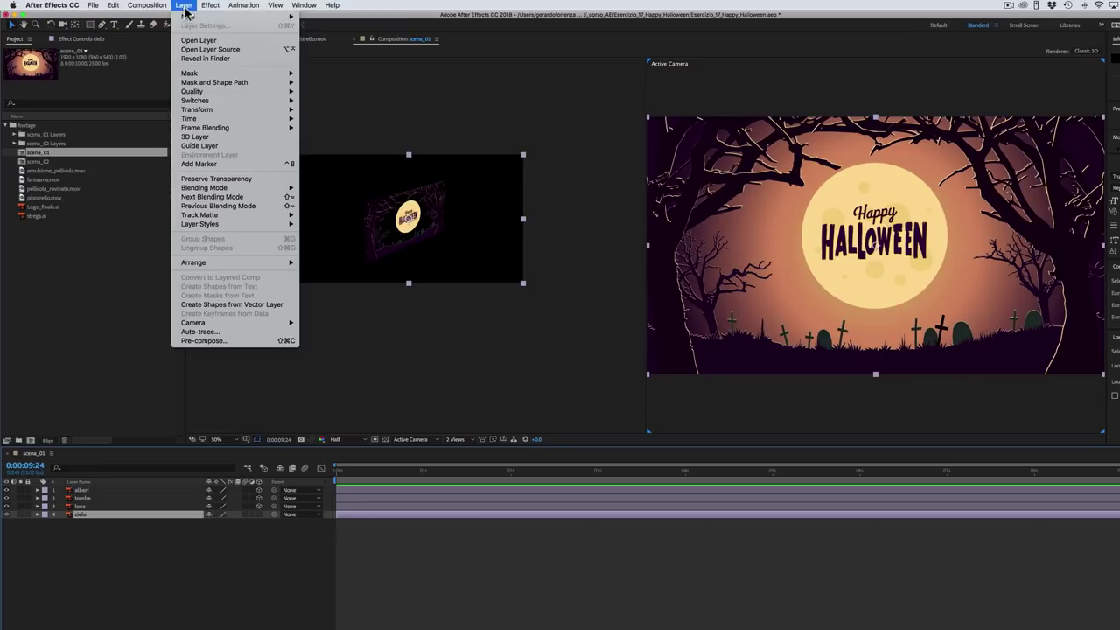
pyautogui.moveTo(193, 17)
pyautogui.click(321, 48)
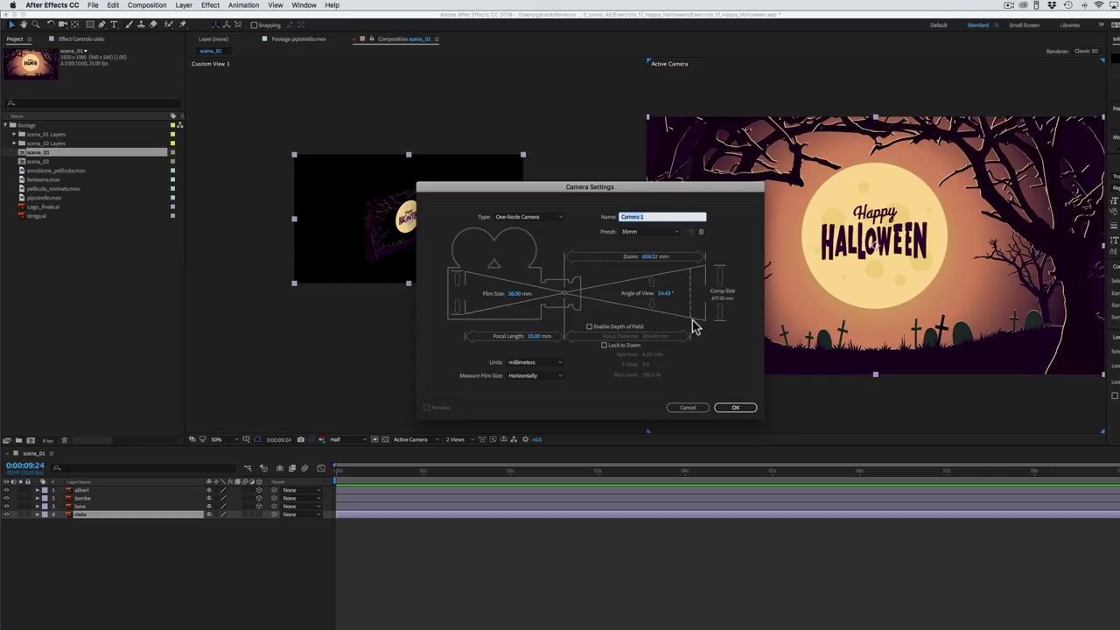
pyautogui.click(737, 410)
pyautogui.click(738, 410)
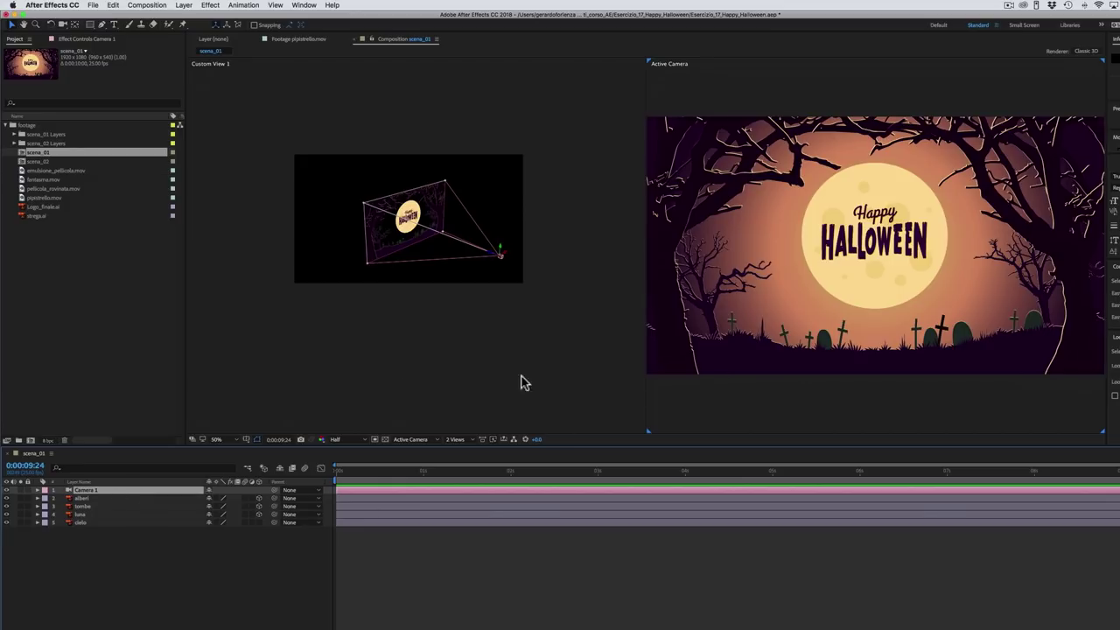
pyautogui.click(501, 382)
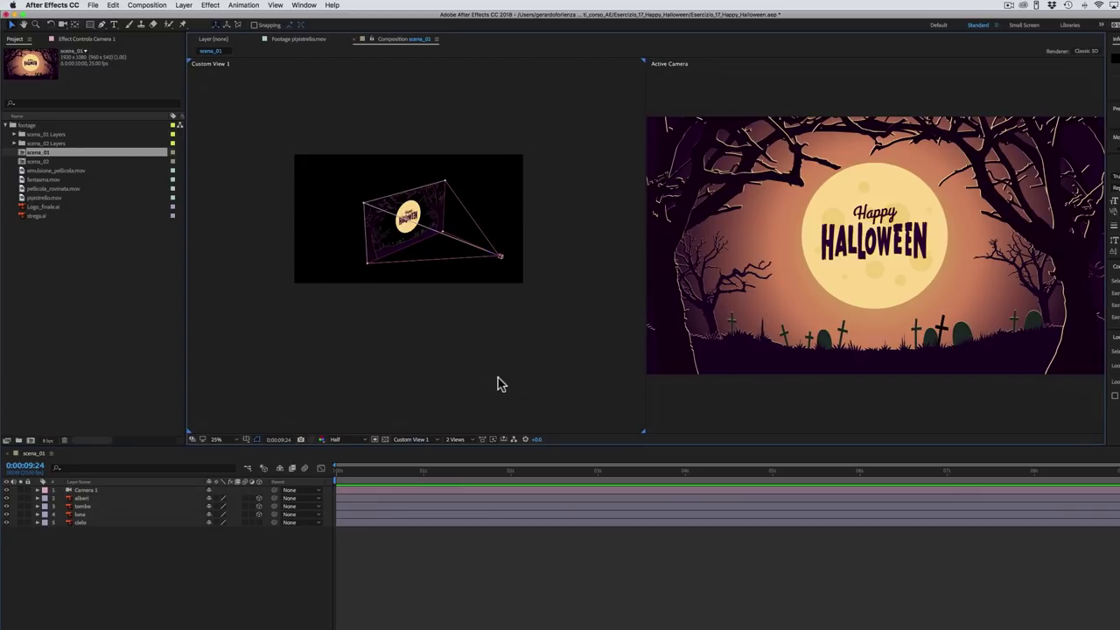
# Step: Show the left view from Top, then move alberi to Position Z -1000 and scale it to 47%
pyautogui.click(435, 441)
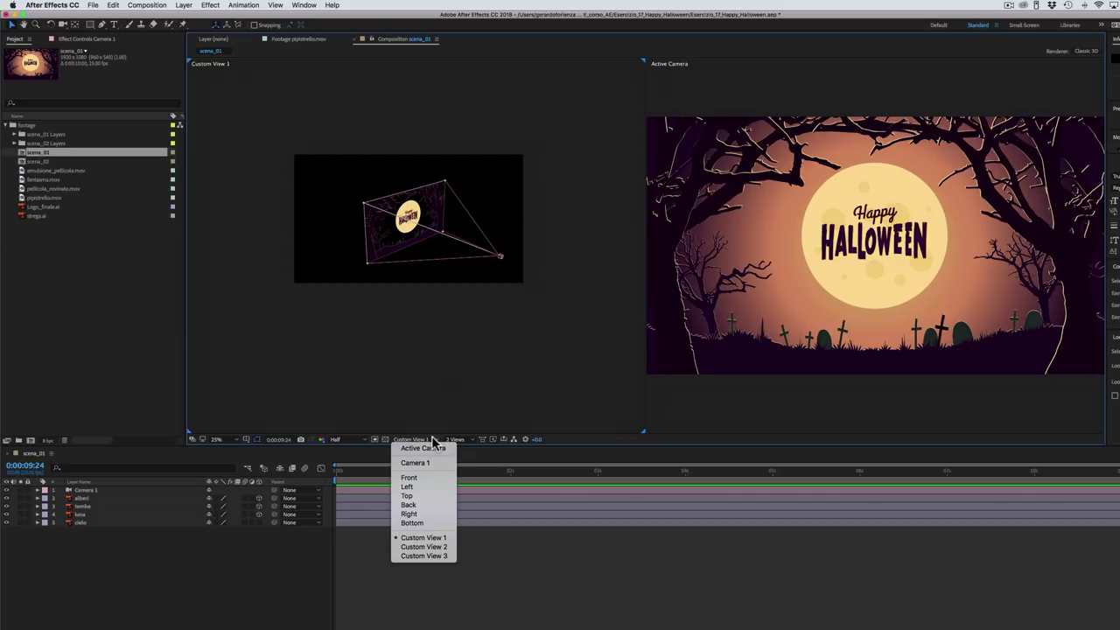
pyautogui.click(417, 499)
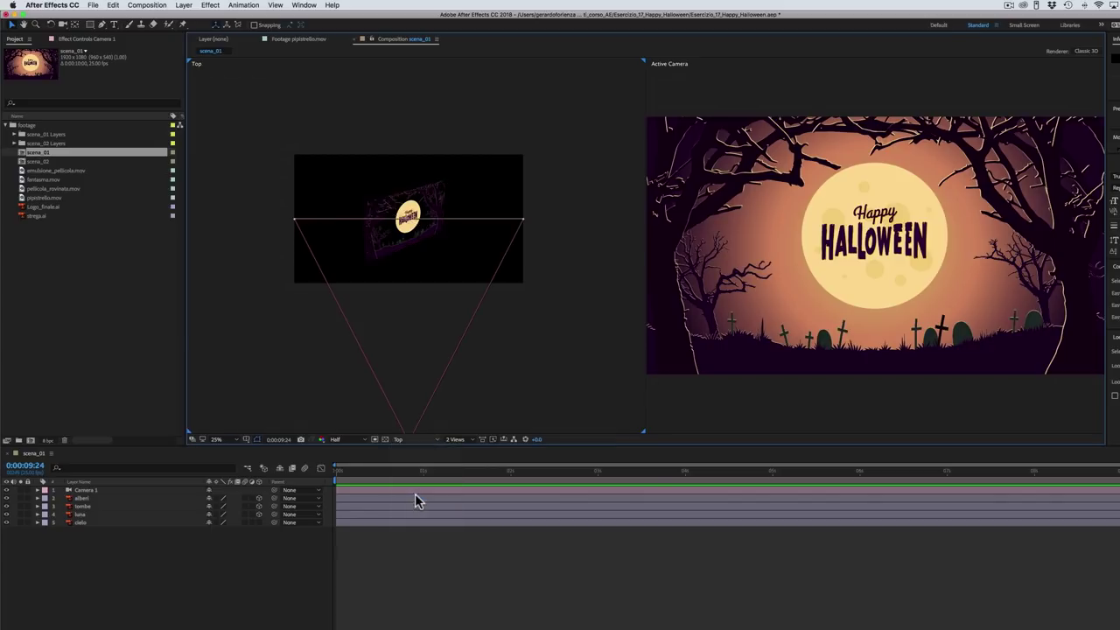
pyautogui.click(83, 507)
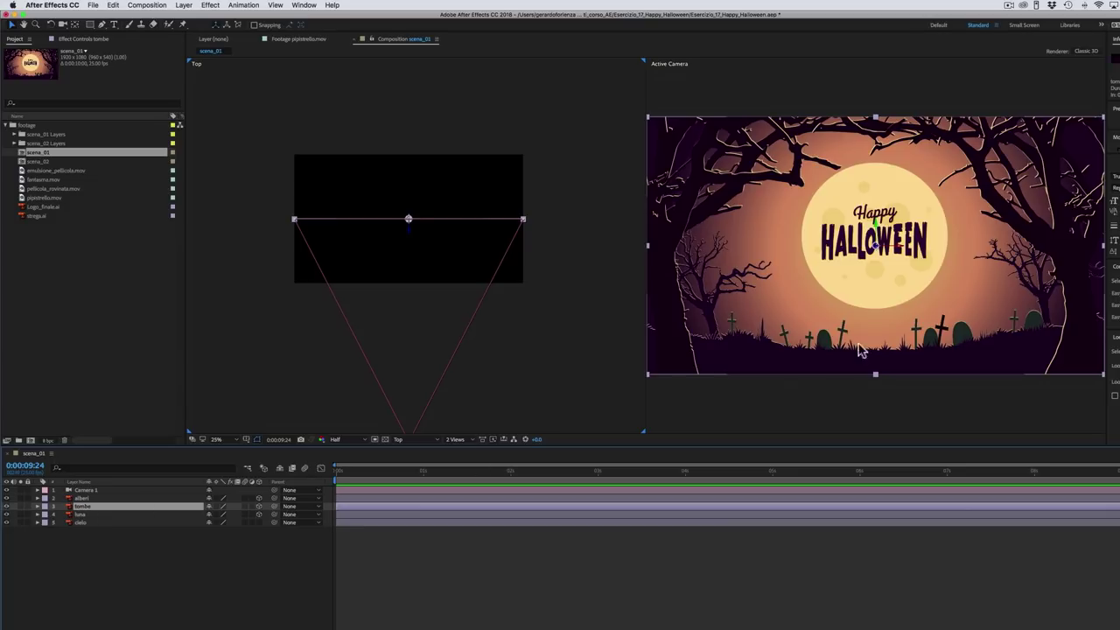
pyautogui.click(129, 498)
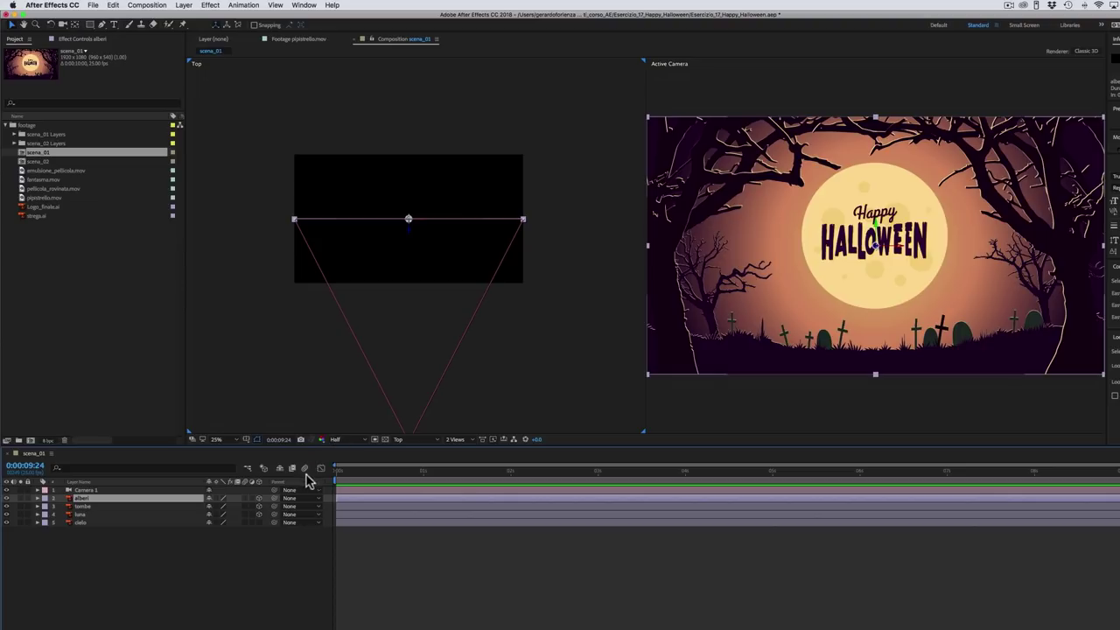
pyautogui.press('p')
pyautogui.moveTo(237, 507)
pyautogui.mouseDown()
pyautogui.moveTo(185, 506)
pyautogui.moveTo(196, 508)
pyautogui.mouseUp()
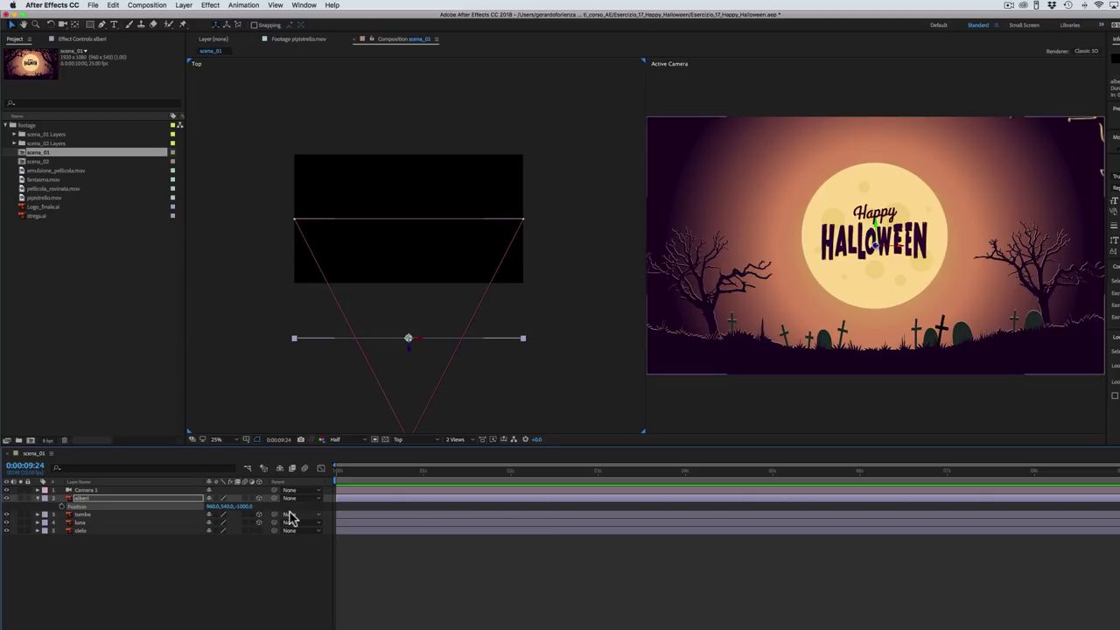
pyautogui.press('s')
pyautogui.moveTo(252, 506); pyautogui.dragTo(235, 514)
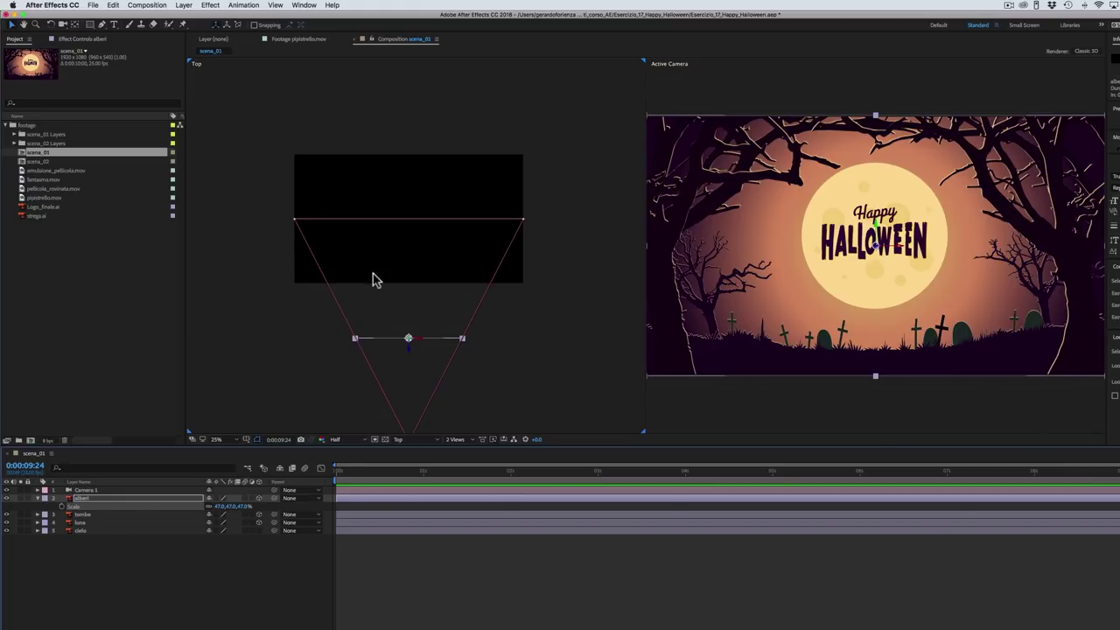
# Step: Push the luna layer back to Position Z 2017 and enlarge it to 213%
pyautogui.click(82, 522)
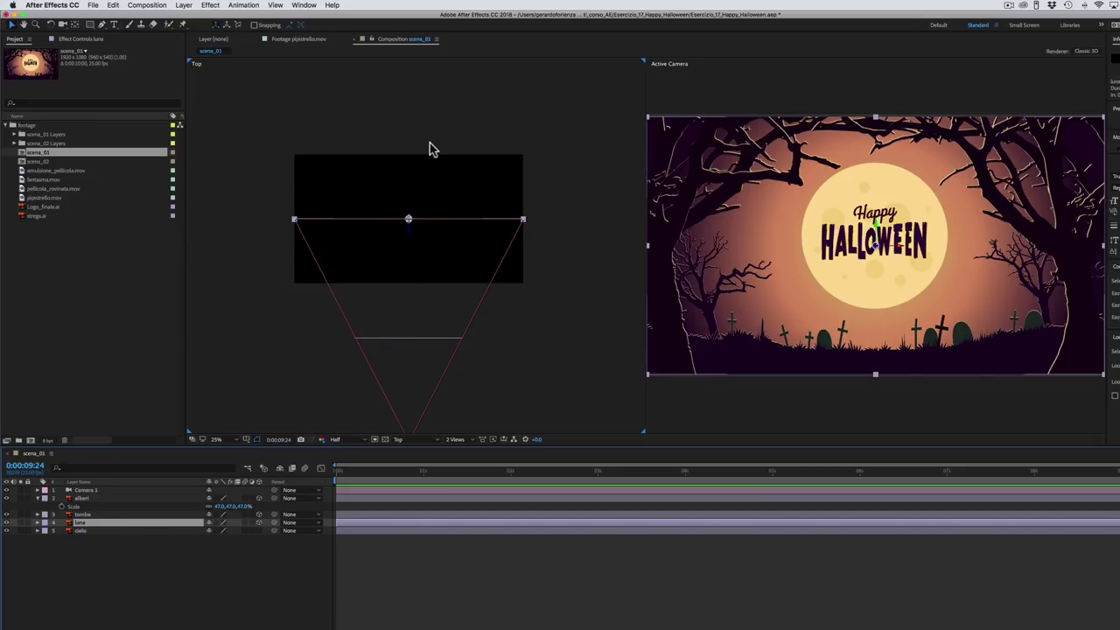
pyautogui.press('p')
pyautogui.moveTo(238, 532); pyautogui.dragTo(303, 522)
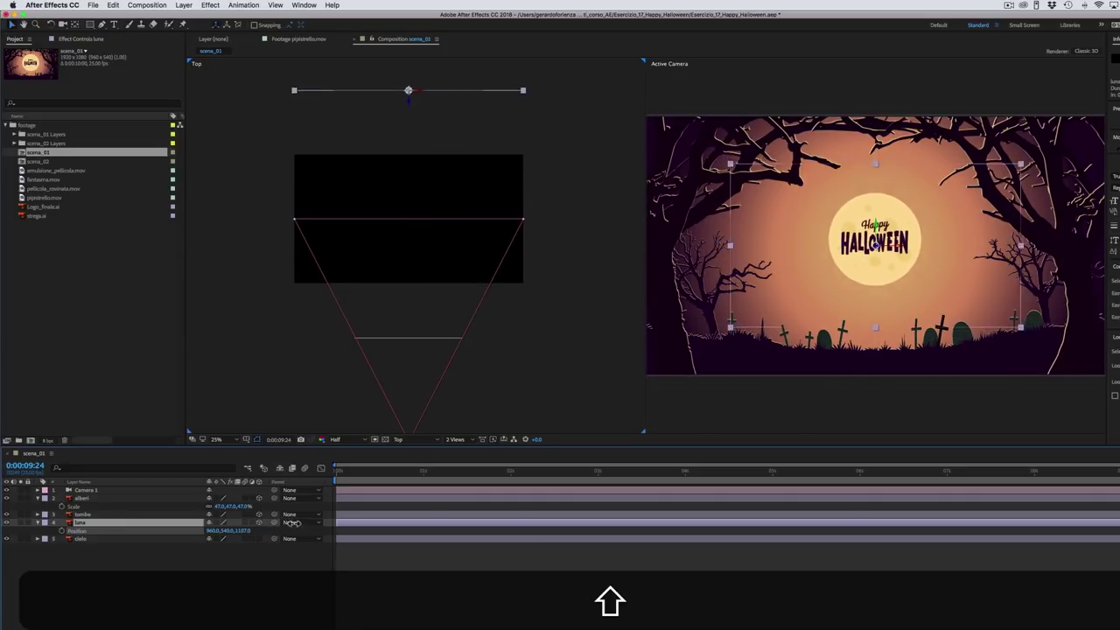
pyautogui.moveTo(303, 522); pyautogui.dragTo(325, 525)
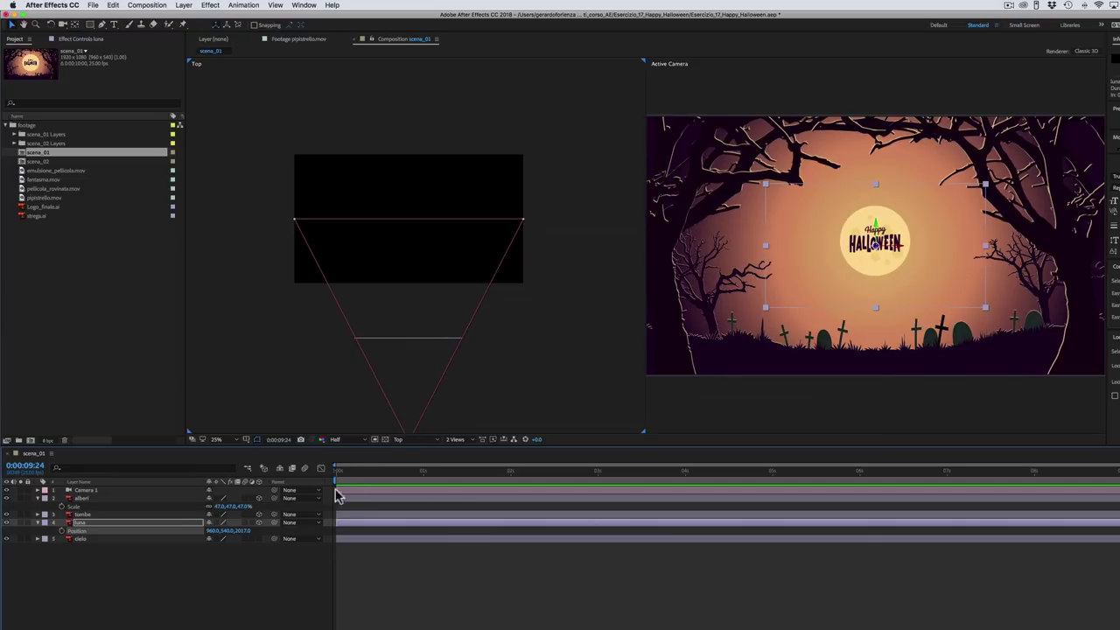
pyautogui.press('s')
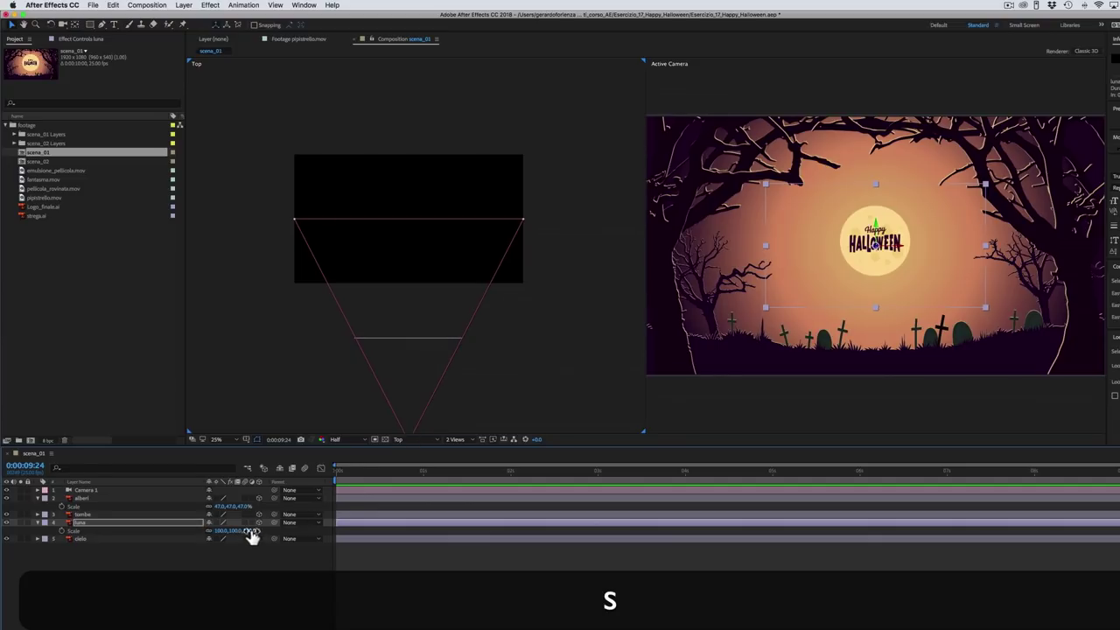
pyautogui.moveTo(252, 536); pyautogui.dragTo(289, 516)
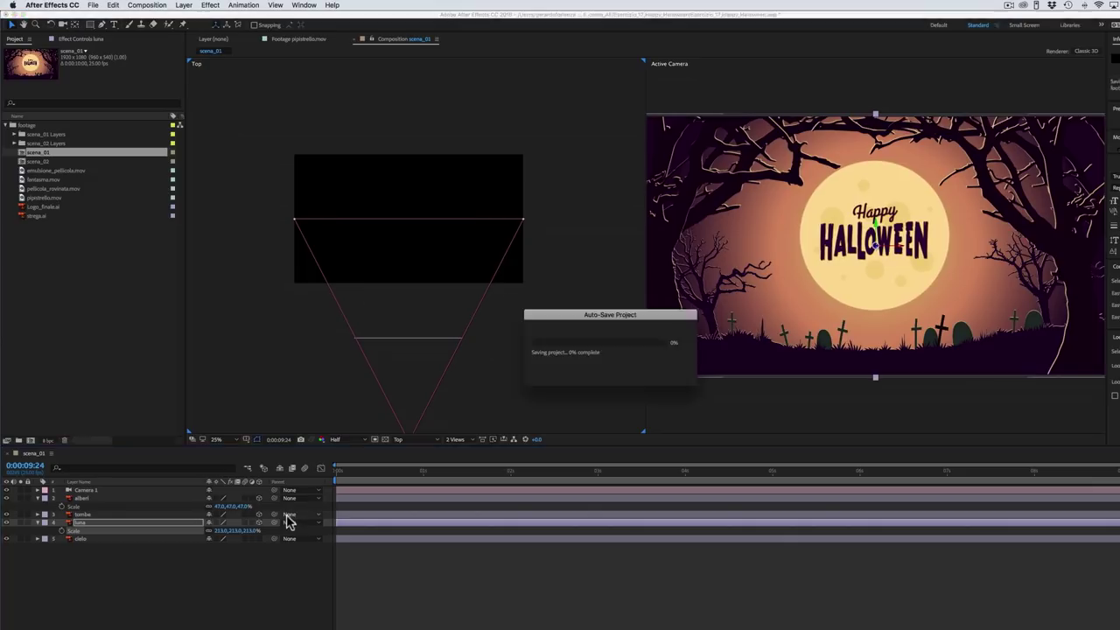
pyautogui.click(429, 441)
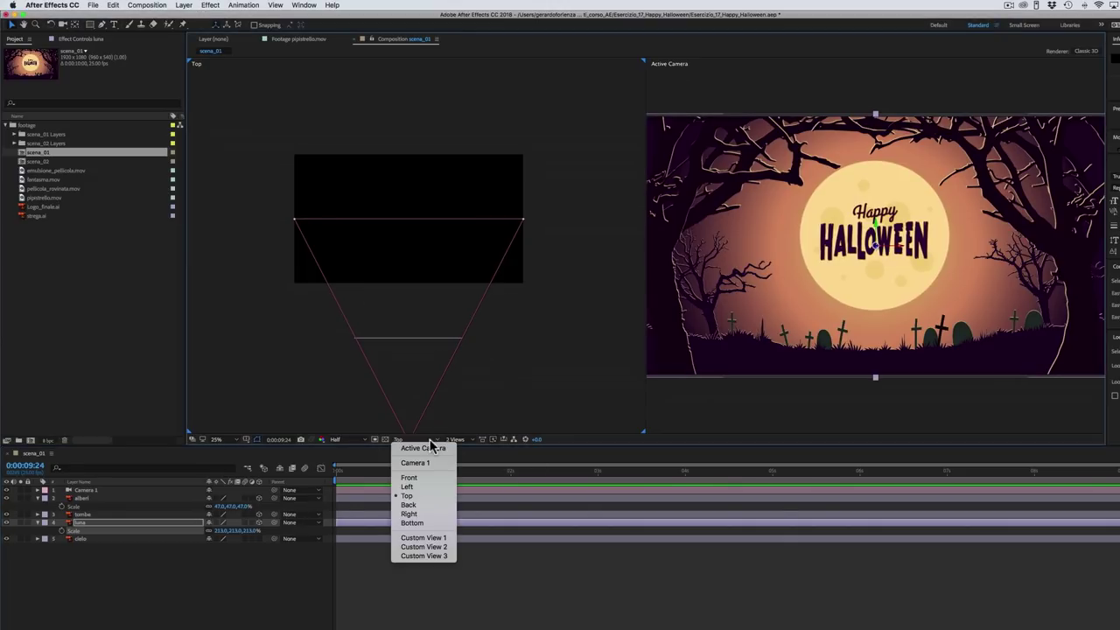
# Step: Switch the left viewer to Custom View 1 and orbit it into a perspective angle
pyautogui.click(421, 540)
pyautogui.press('c')
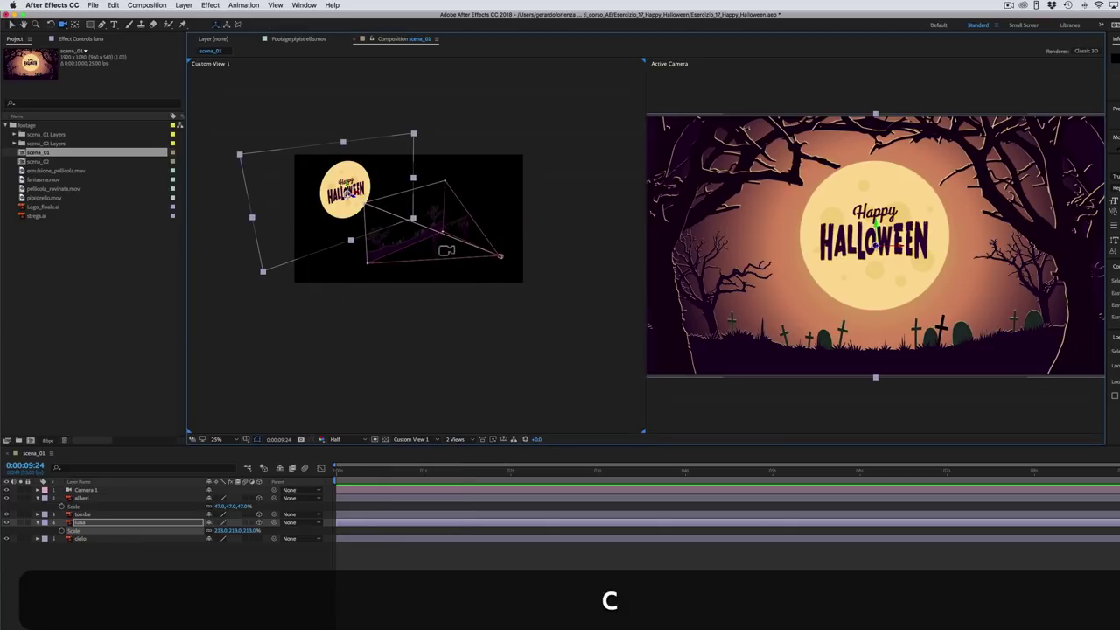
pyautogui.moveTo(435, 258); pyautogui.dragTo(438, 252)
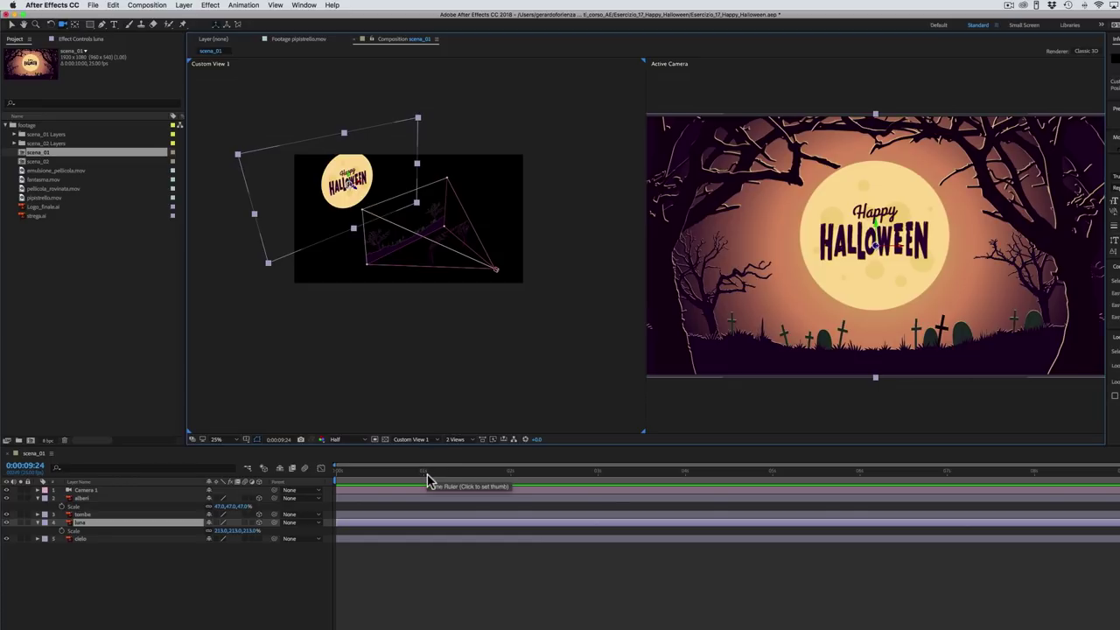
# Step: Keyframe Camera 1 Position at 0:00, dolly in to Z -1457.1 near the end, and preview
pyautogui.moveTo(361, 472); pyautogui.dragTo(328, 476)
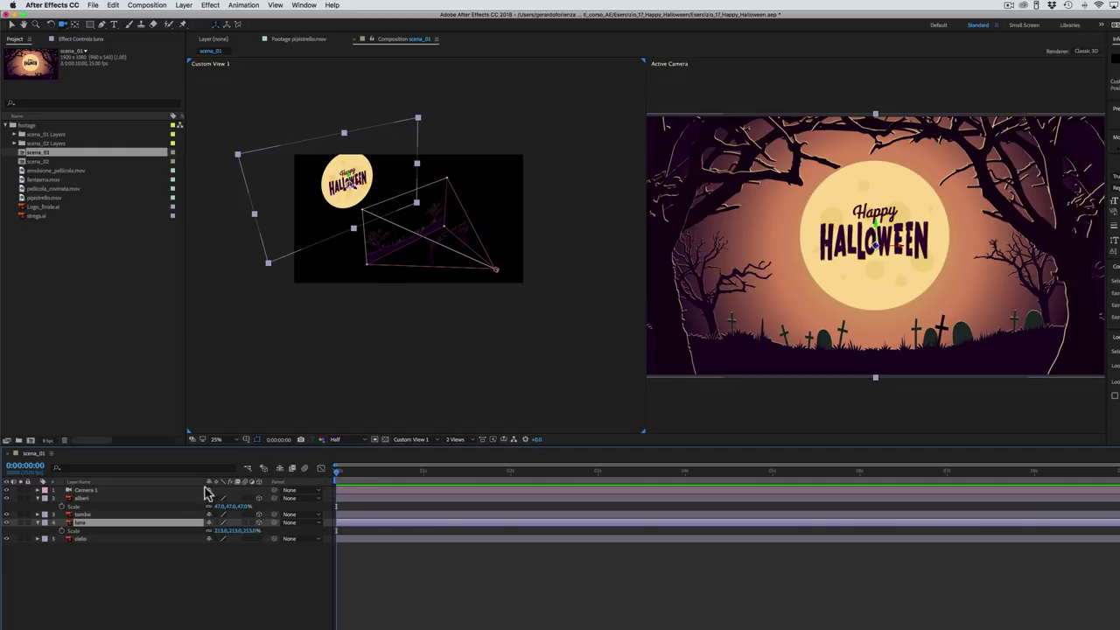
pyautogui.click(155, 492)
pyautogui.press('p')
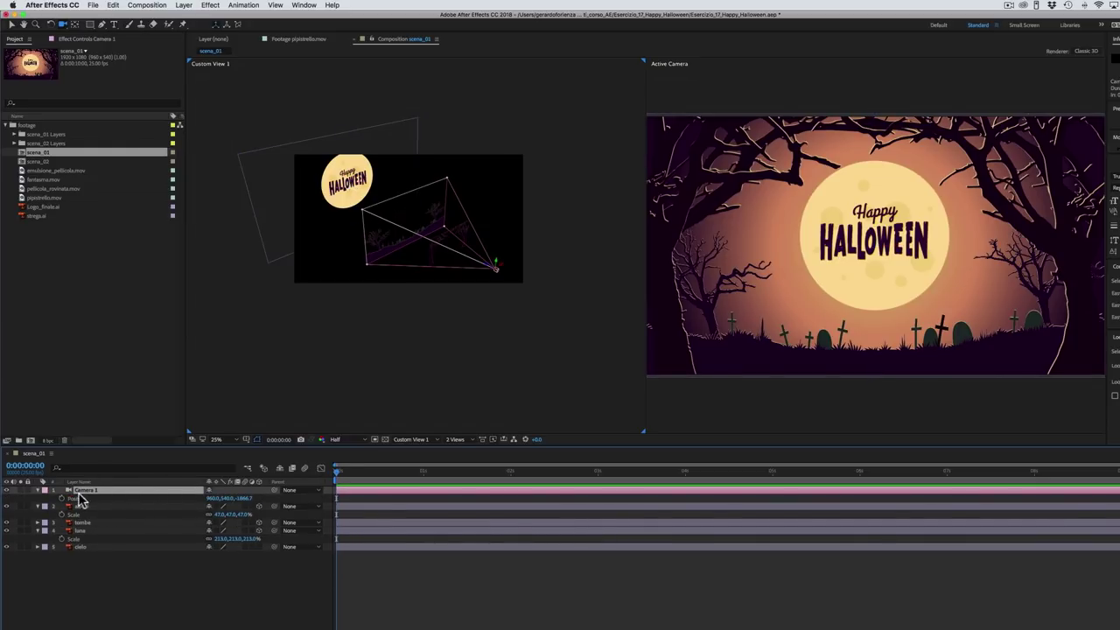
pyautogui.click(61, 500)
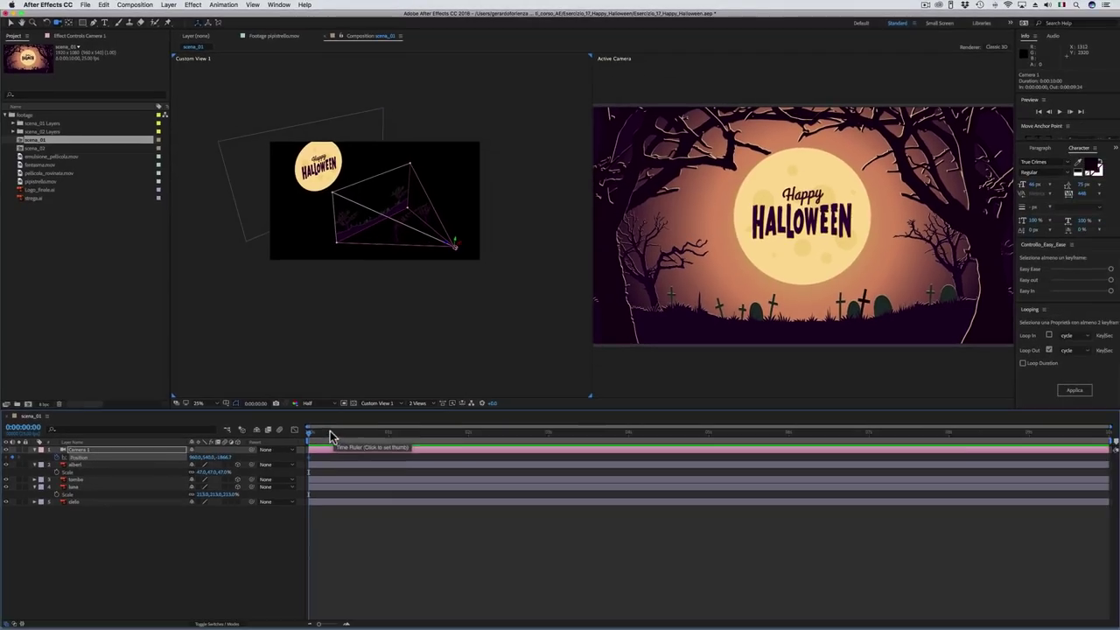
pyautogui.moveTo(366, 479); pyautogui.dragTo(1113, 440)
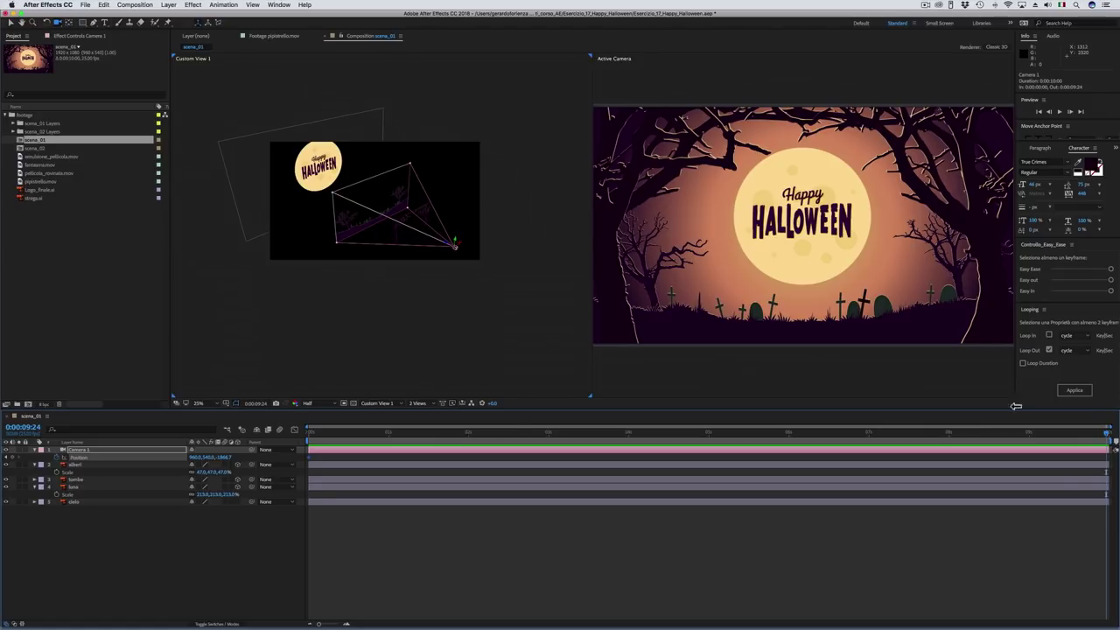
pyautogui.moveTo(226, 457); pyautogui.dragTo(246, 456)
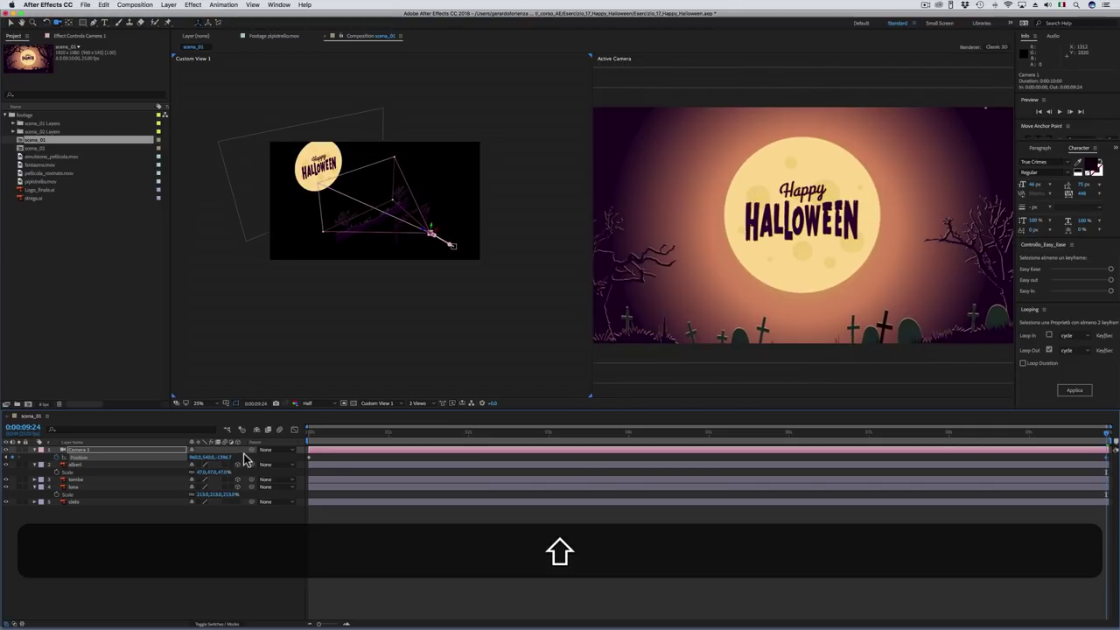
pyautogui.moveTo(245, 456)
pyautogui.mouseDown()
pyautogui.moveTo(219, 457)
pyautogui.moveTo(261, 456)
pyautogui.mouseUp()
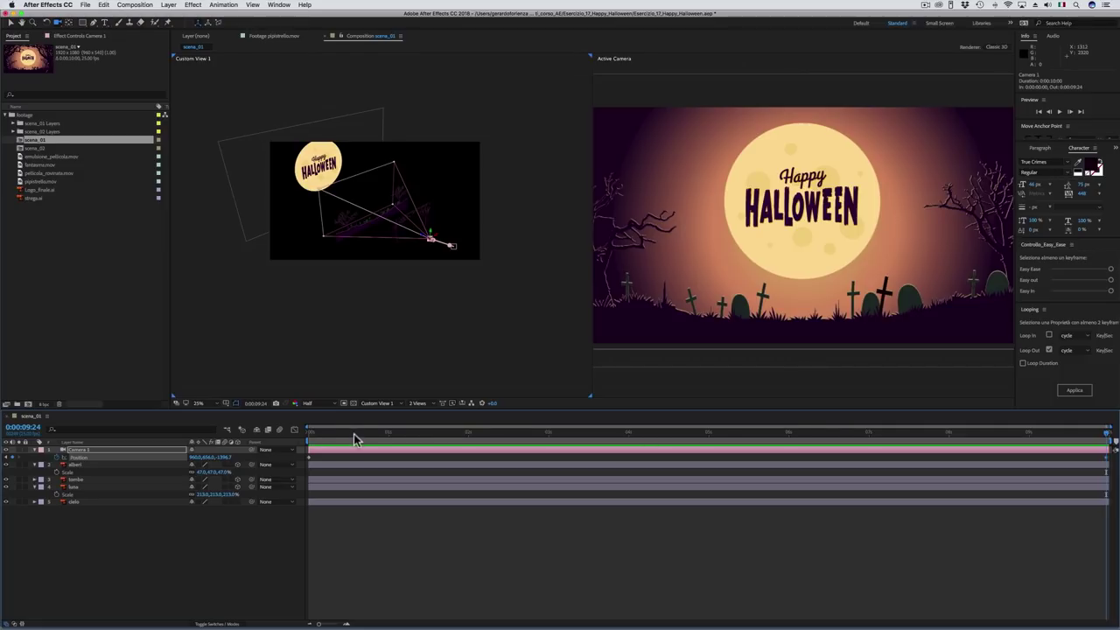
pyautogui.moveTo(354, 434); pyautogui.dragTo(347, 438)
pyautogui.press('space')
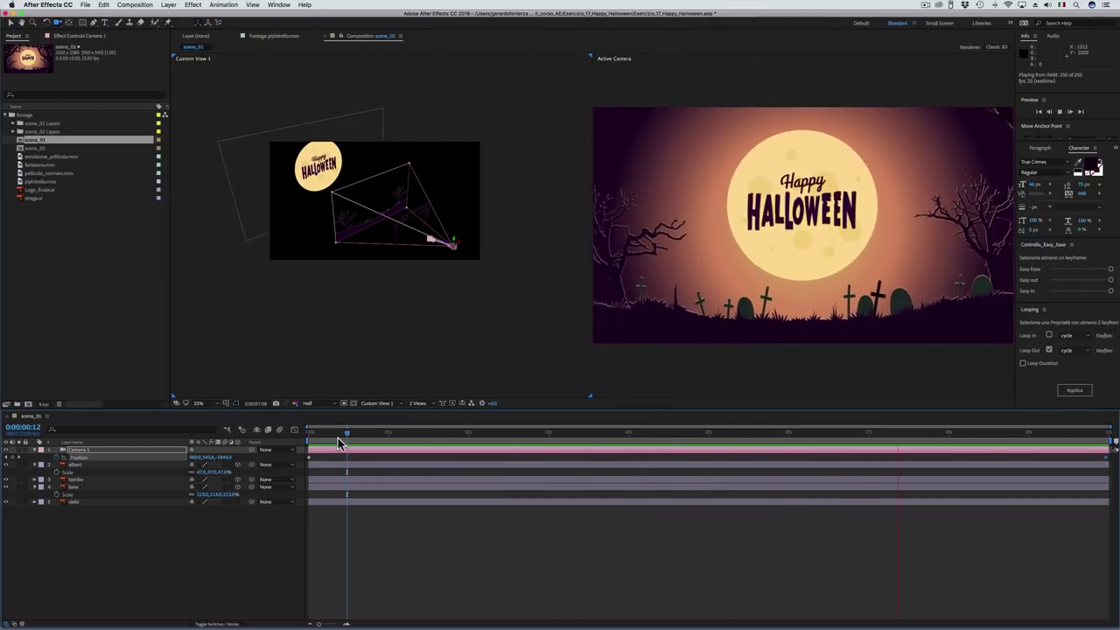
pyautogui.press('space')
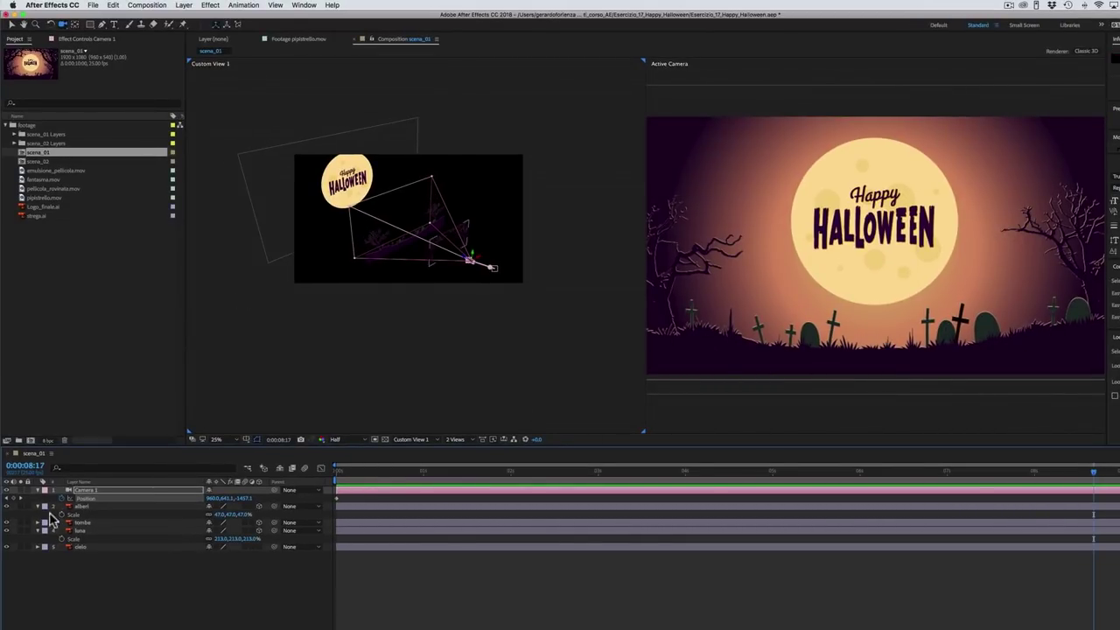
pyautogui.click(89, 531)
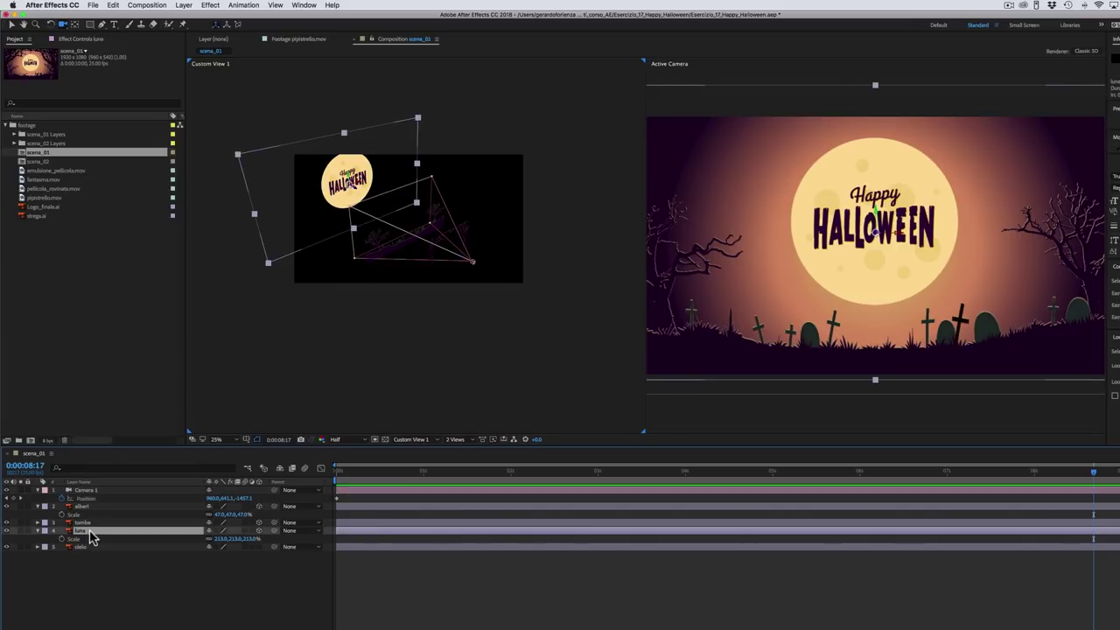
# Step: Create a black 1920×1080 solid layer named nebbia
pyautogui.click(186, 7)
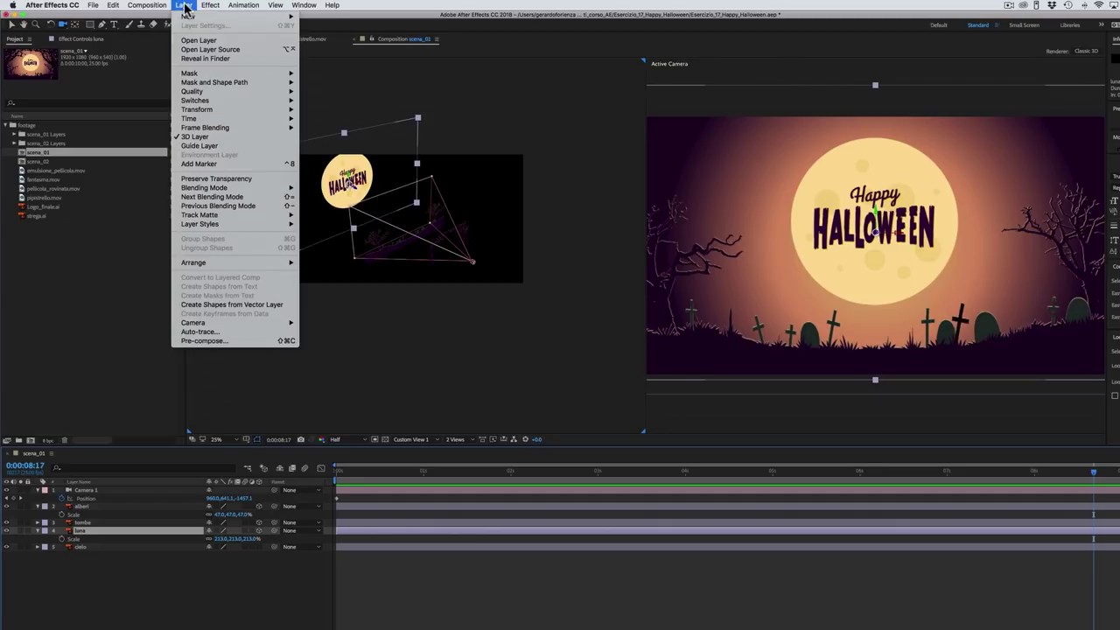
pyautogui.moveTo(189, 16)
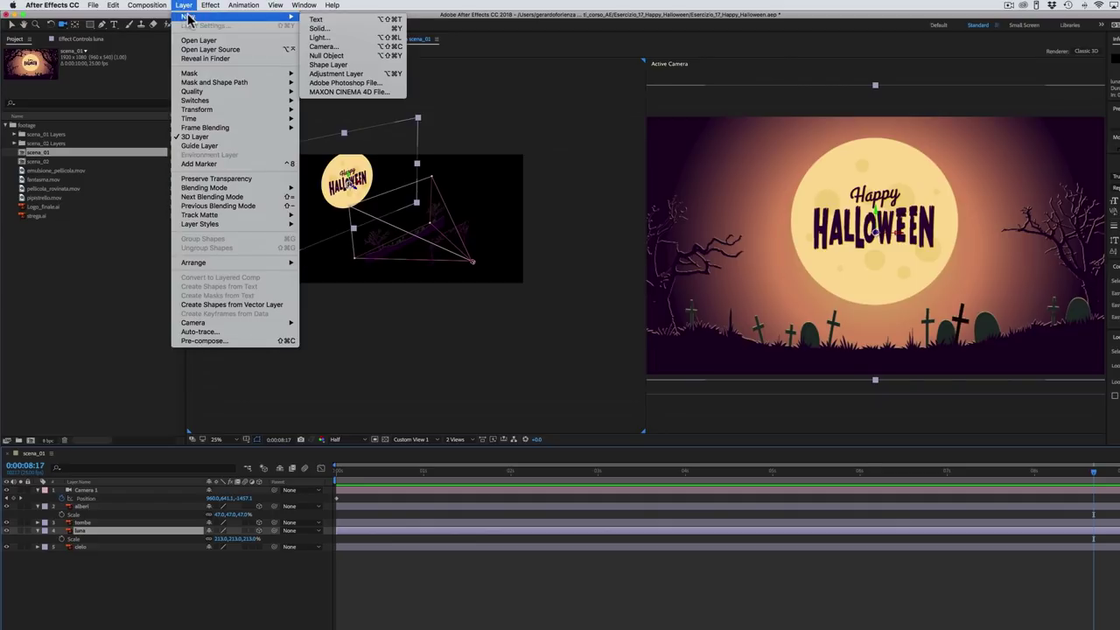
pyautogui.click(334, 32)
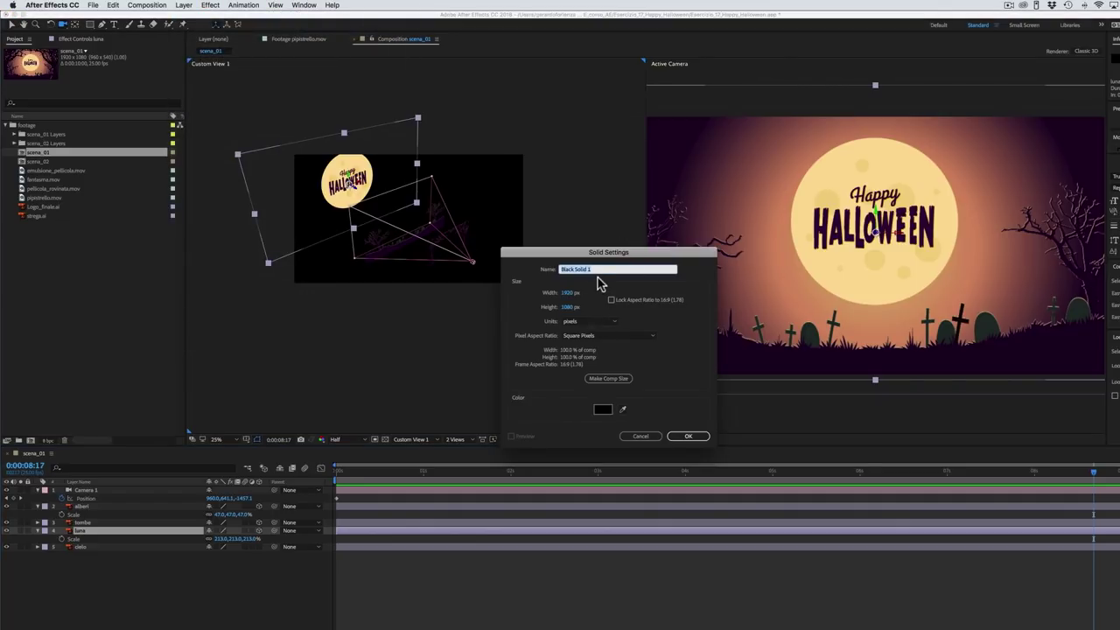
pyautogui.write('nebbia')
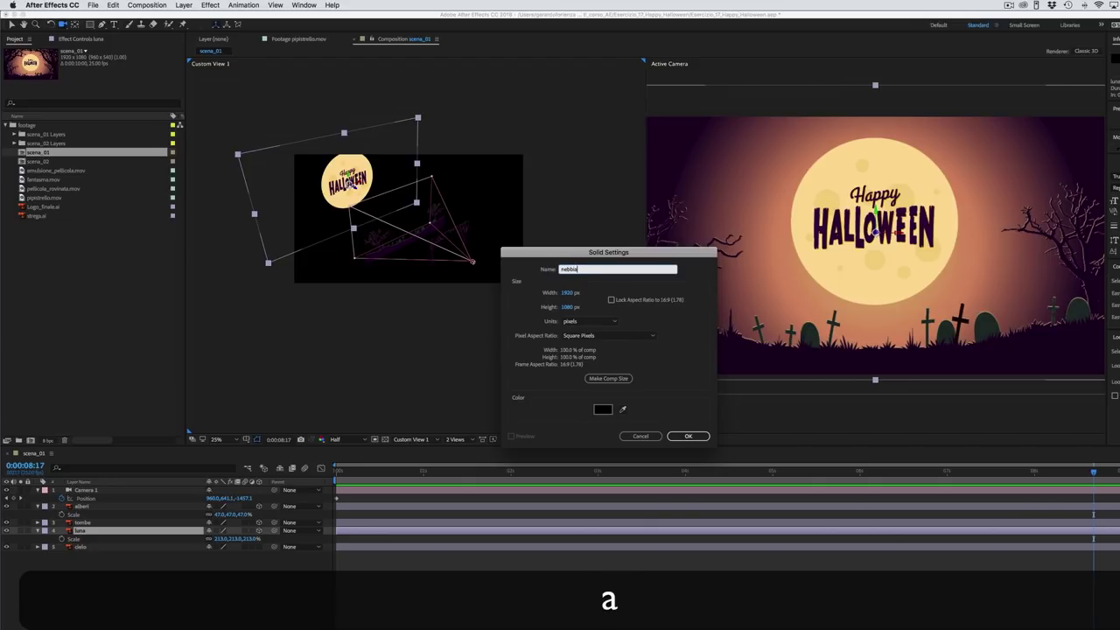
pyautogui.click(689, 436)
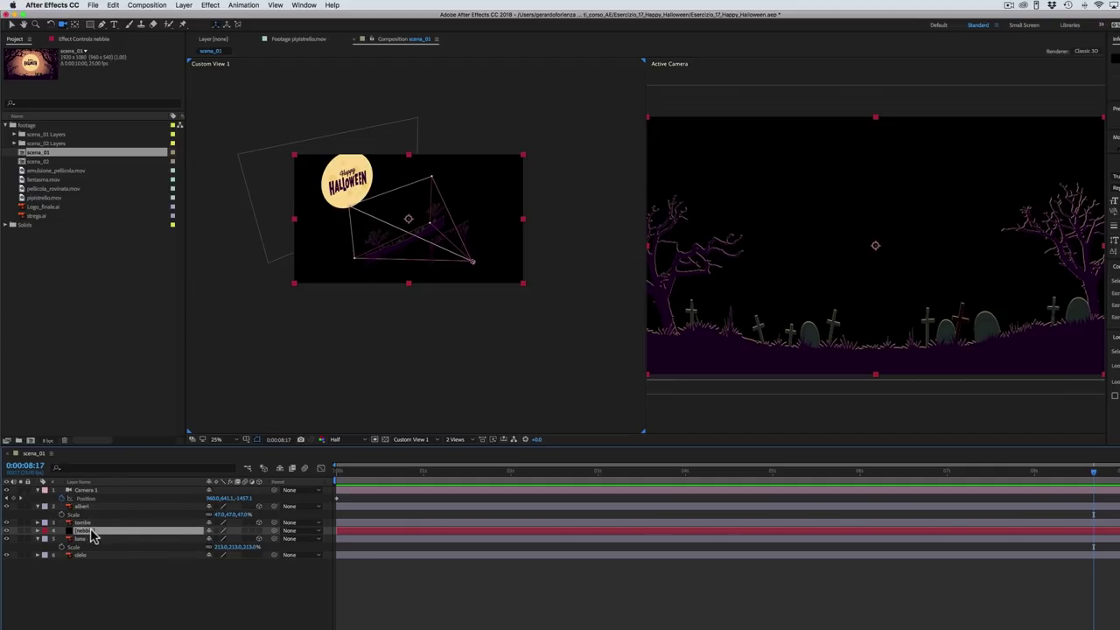
pyautogui.click(209, 6)
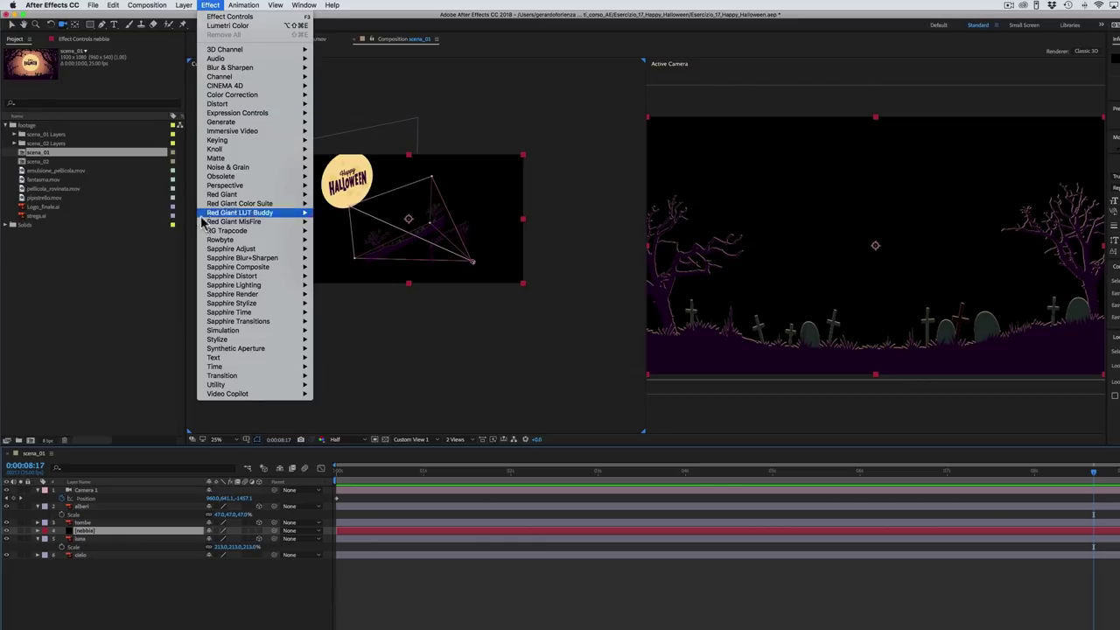
pyautogui.moveTo(214, 231)
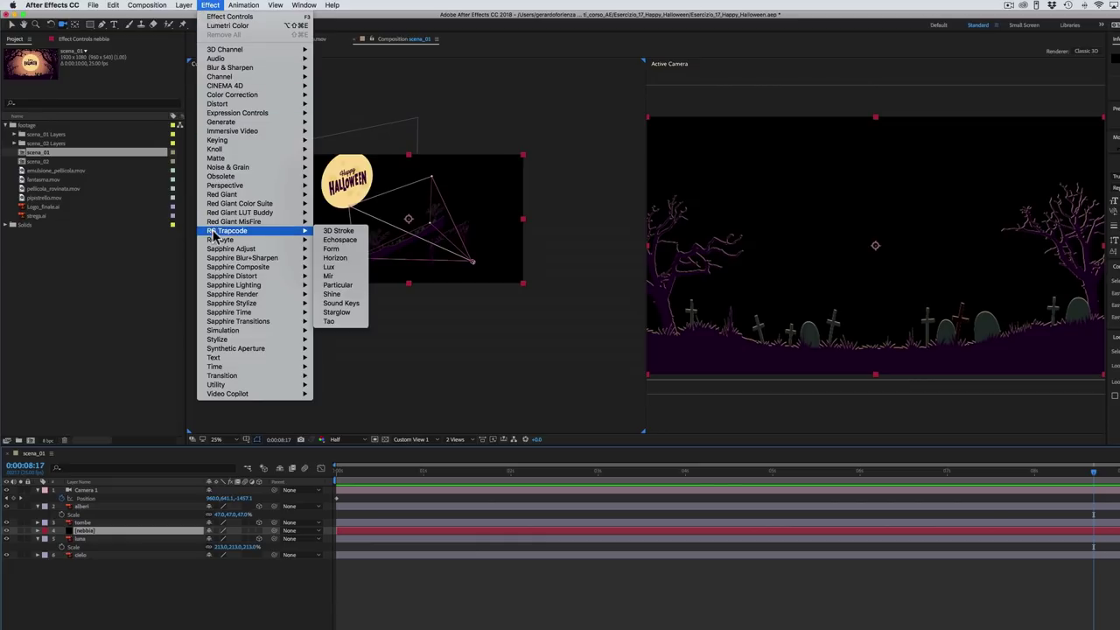
pyautogui.click(349, 291)
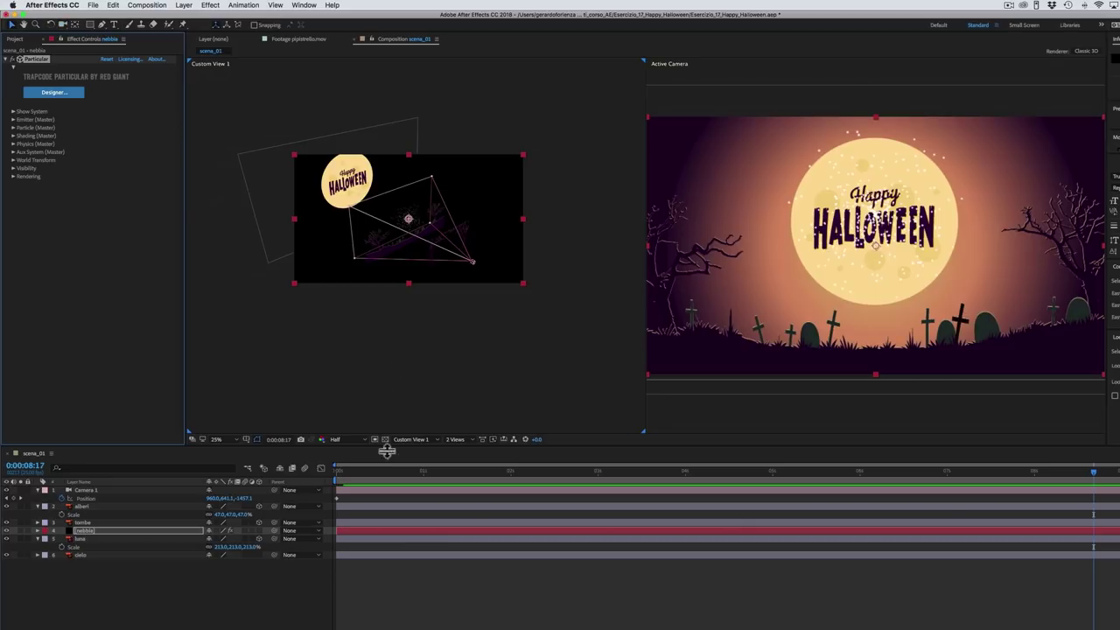
pyautogui.click(363, 476)
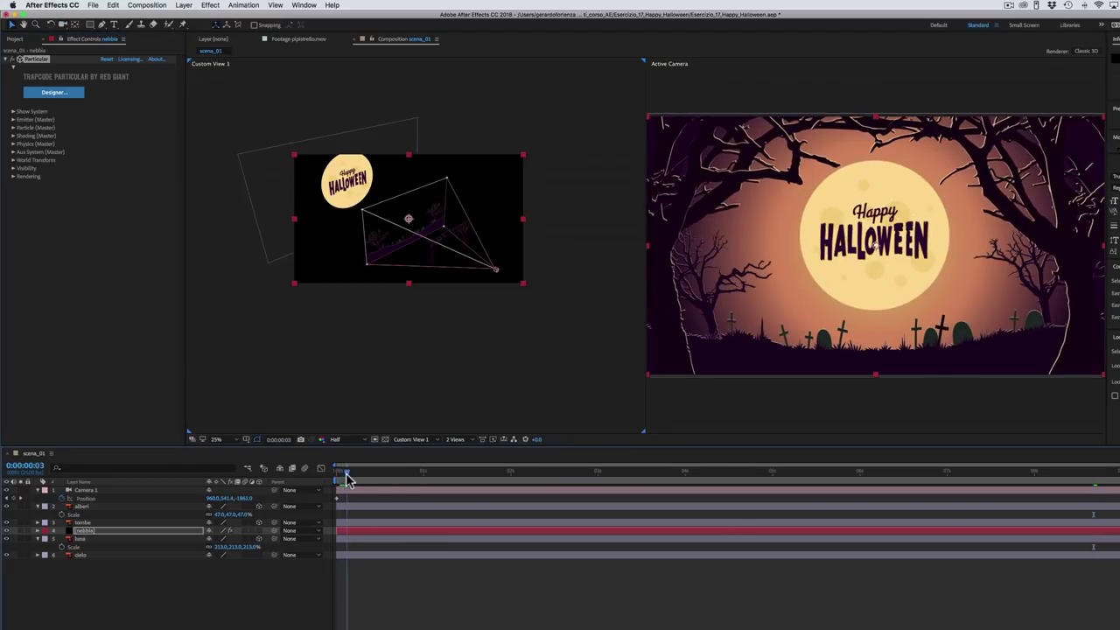
pyautogui.moveTo(362, 483); pyautogui.dragTo(447, 486)
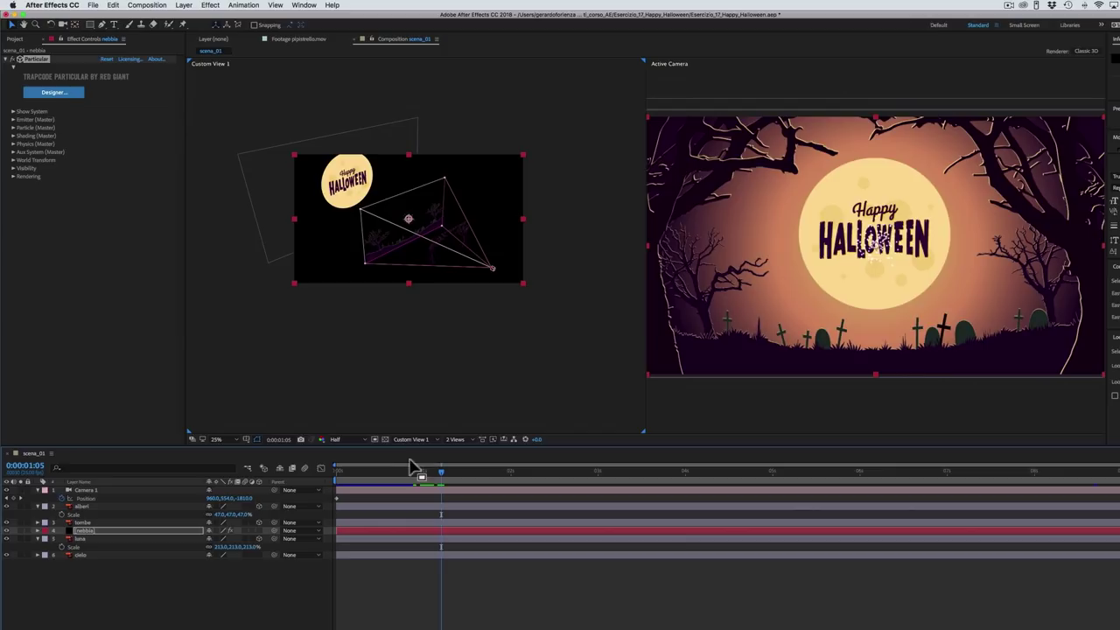
pyautogui.moveTo(431, 473); pyautogui.dragTo(360, 475)
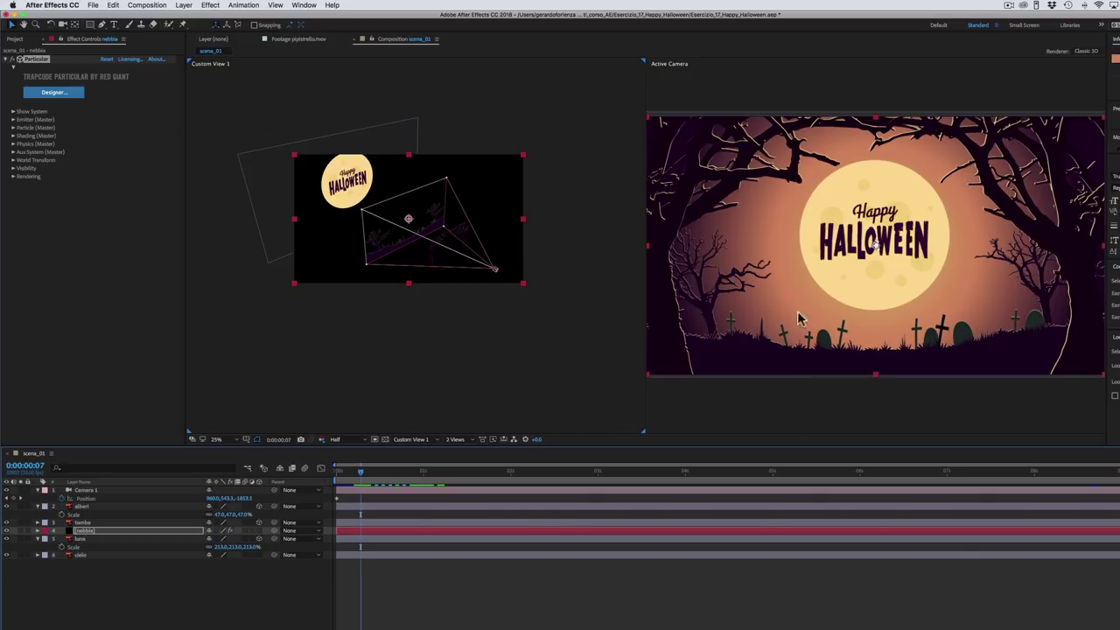
# Step: Raise Particular's Particles/sec and set the Emitter Type to Box
pyautogui.click(13, 120)
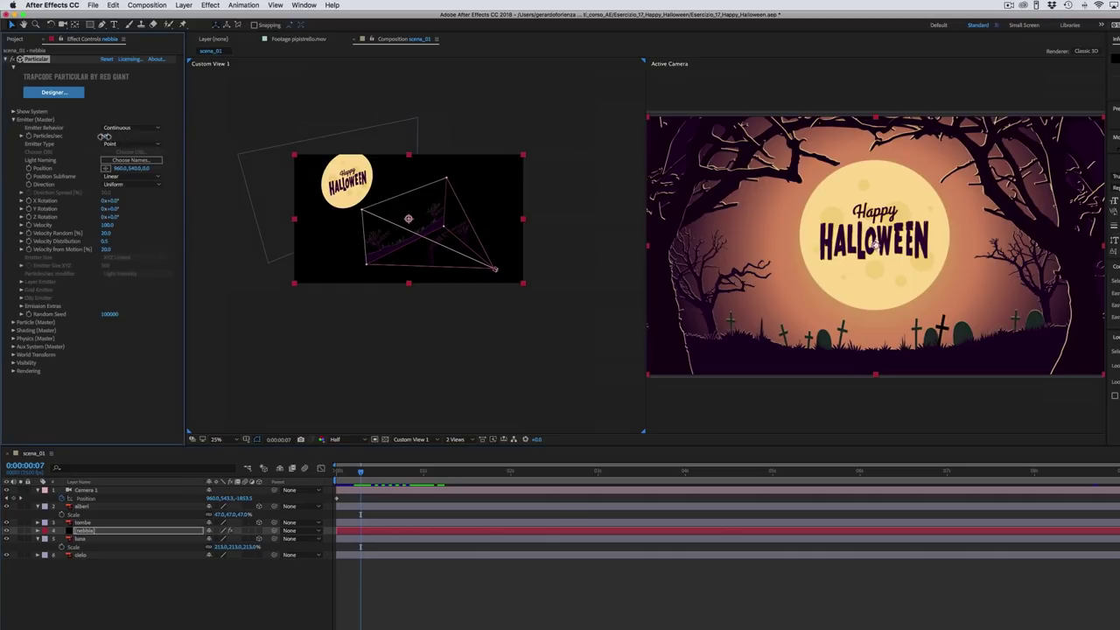
pyautogui.moveTo(119, 138); pyautogui.dragTo(156, 139)
pyautogui.click(113, 146)
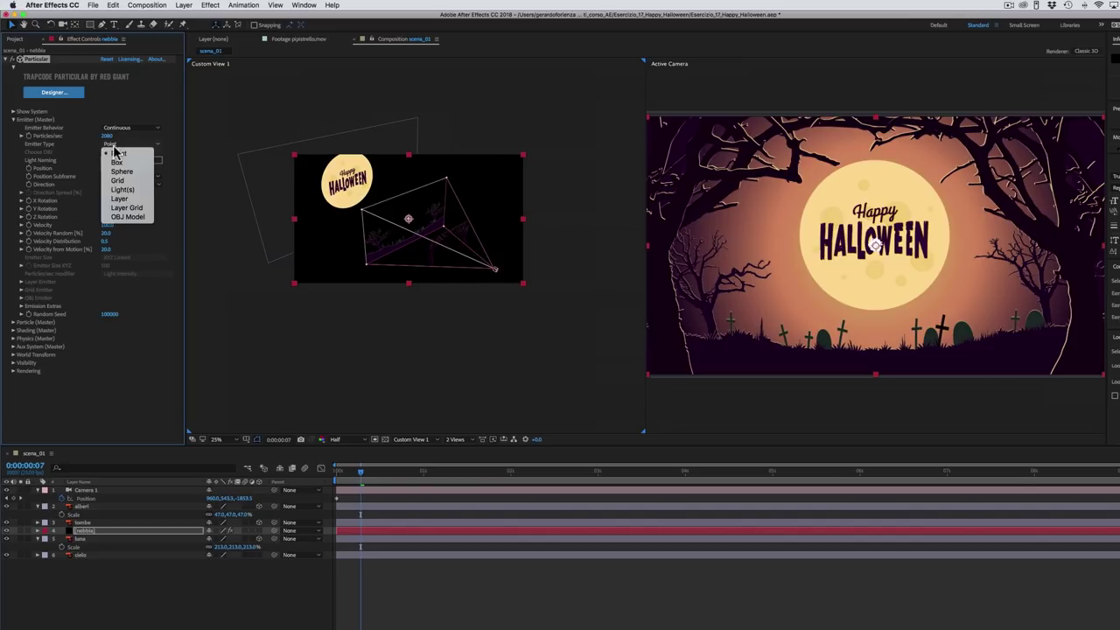
pyautogui.click(124, 163)
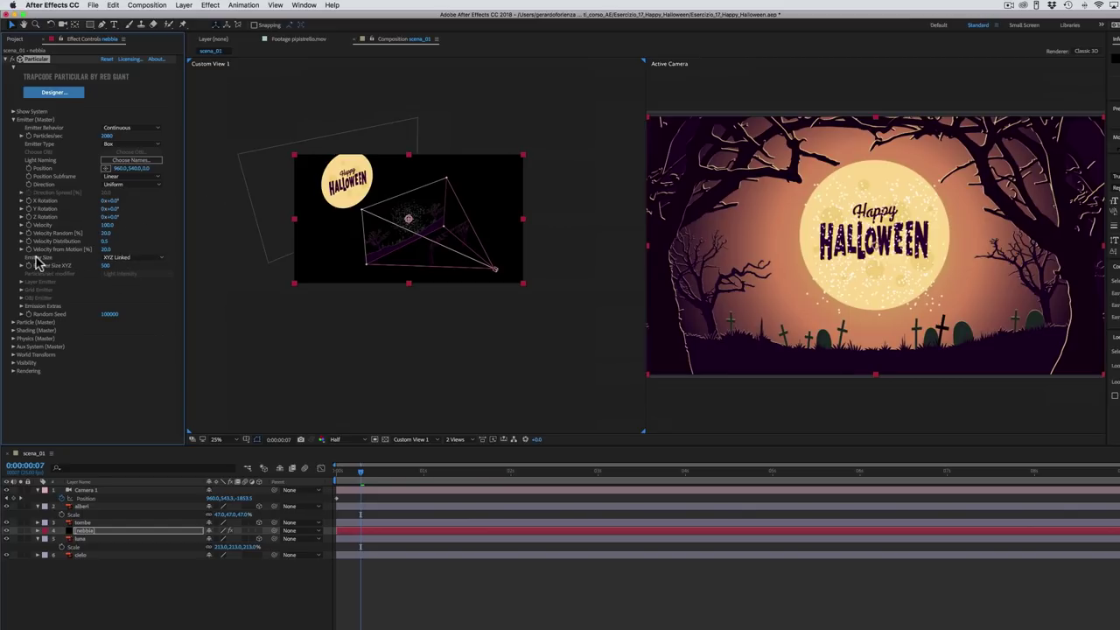
# Step: Set Emitter Size to XYZ Individual with X 1810, Y 190 and Z 30
pyautogui.click(122, 257)
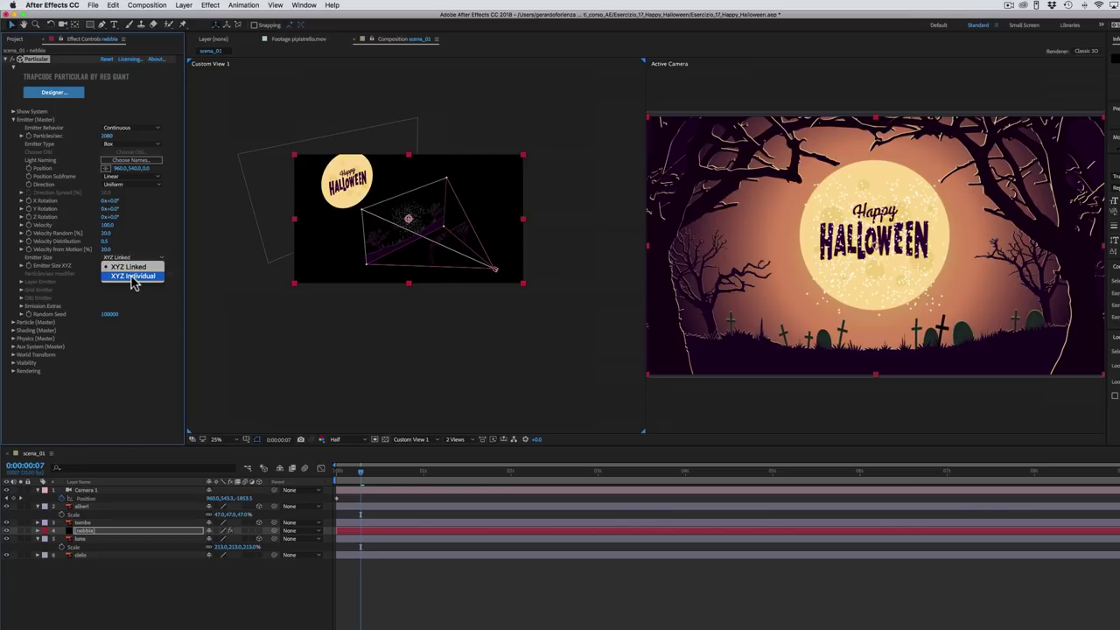
pyautogui.click(131, 277)
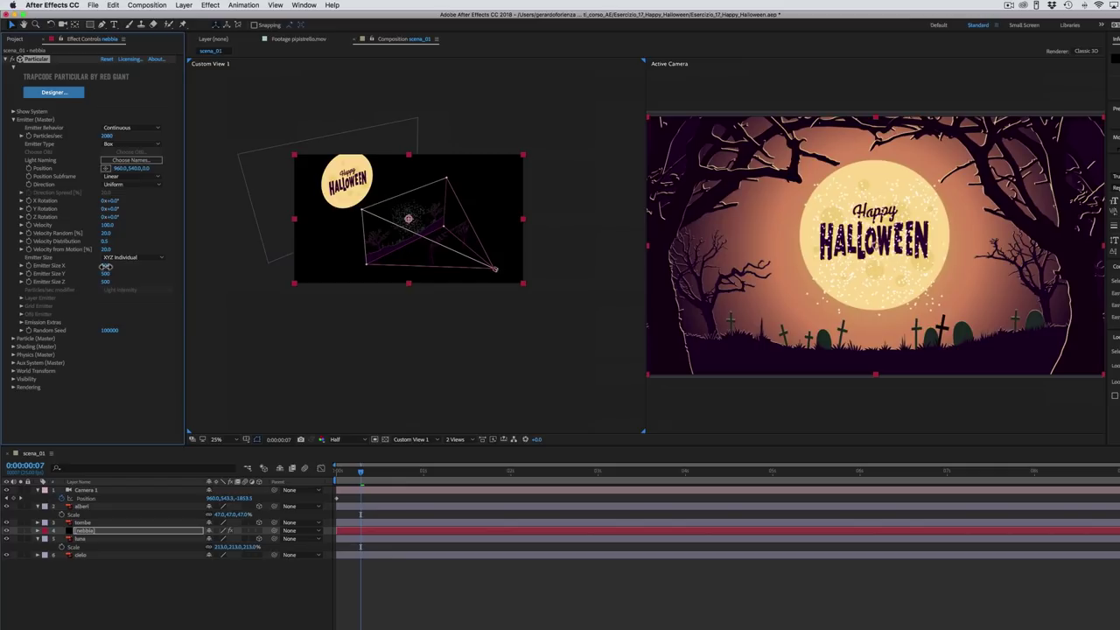
pyautogui.moveTo(105, 266); pyautogui.dragTo(106, 274)
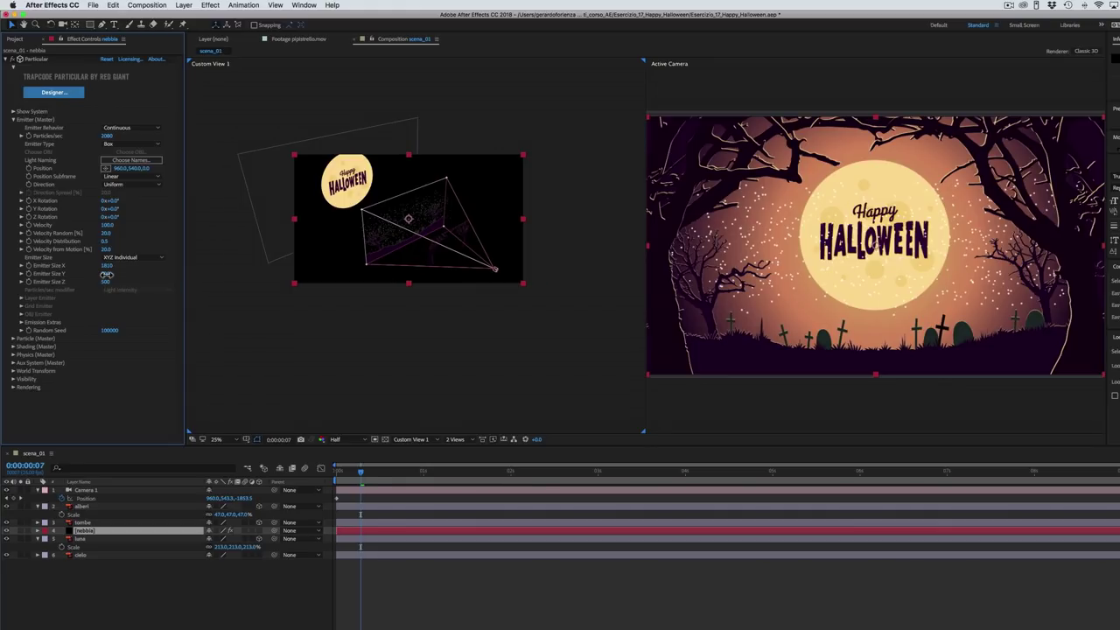
pyautogui.press('shift')
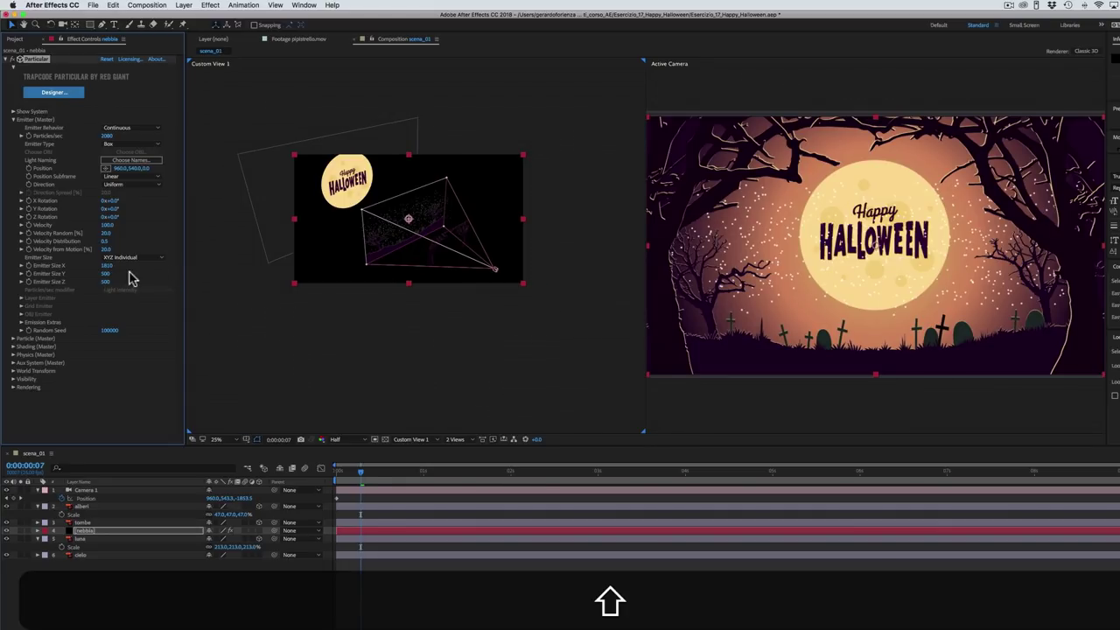
pyautogui.moveTo(105, 274); pyautogui.dragTo(91, 276)
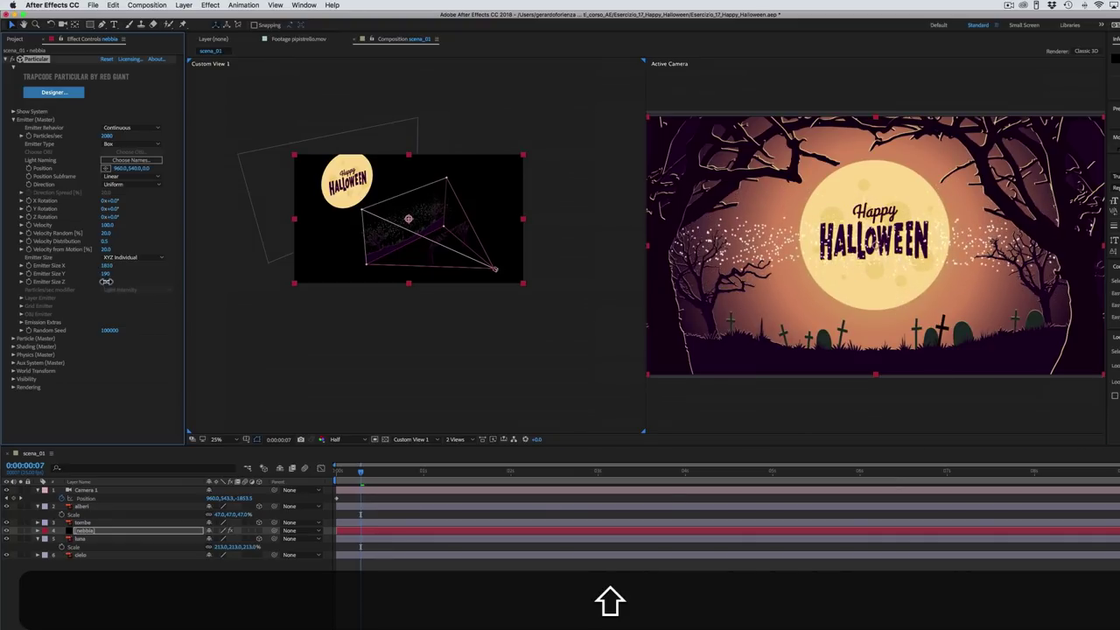
pyautogui.moveTo(99, 284); pyautogui.dragTo(88, 285)
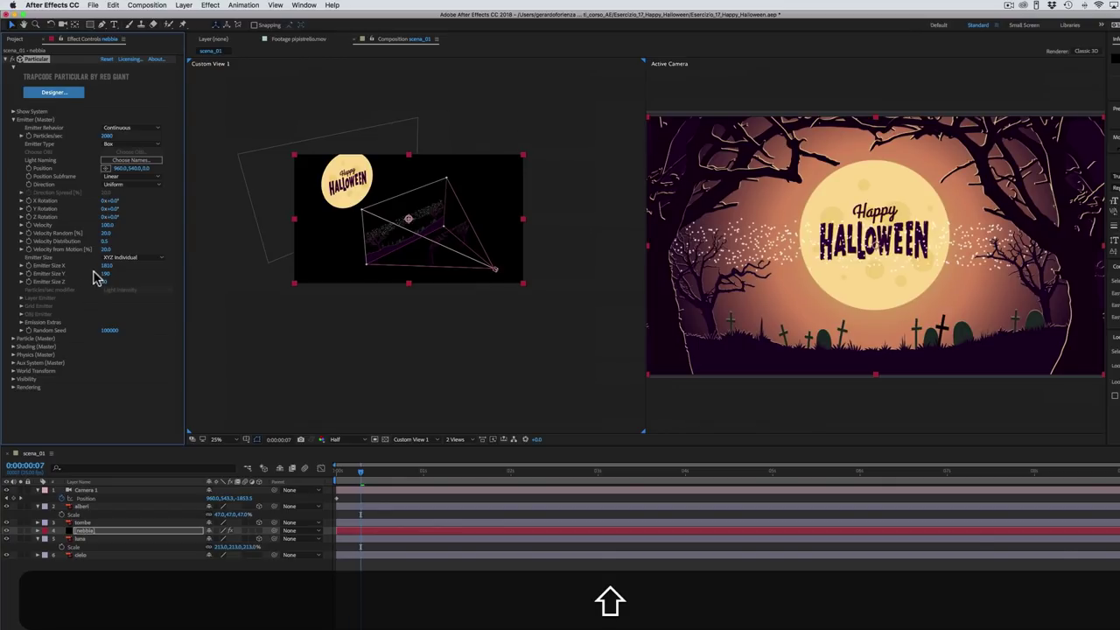
pyautogui.moveTo(360, 473); pyautogui.dragTo(385, 472)
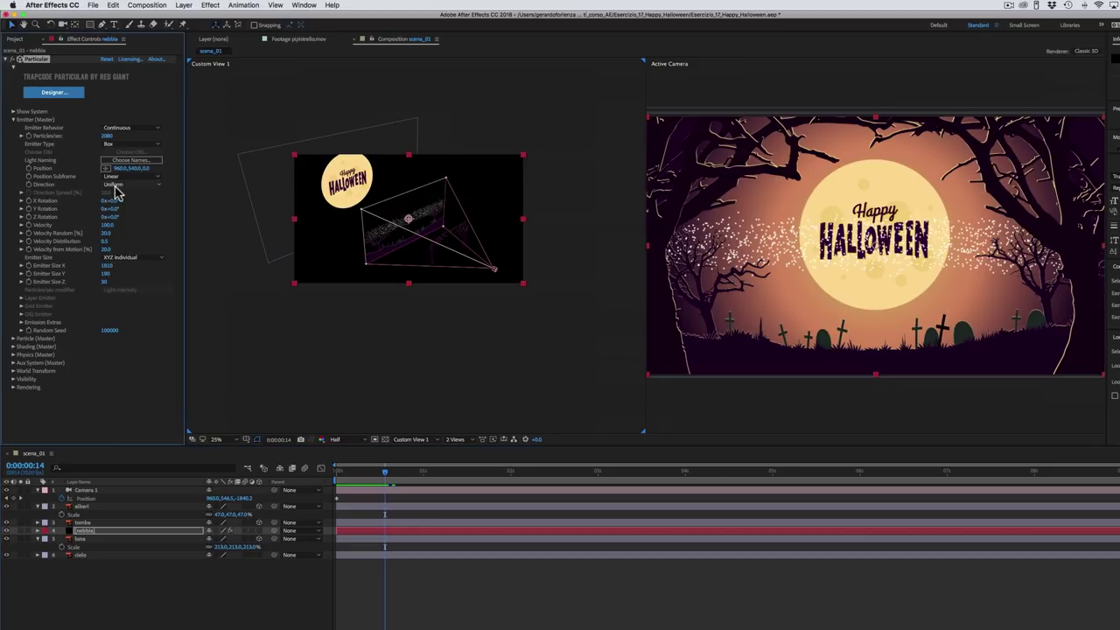
# Step: Set particle Direction to Directional and rotate the emitter 90° on X
pyautogui.click(119, 184)
pyautogui.click(128, 203)
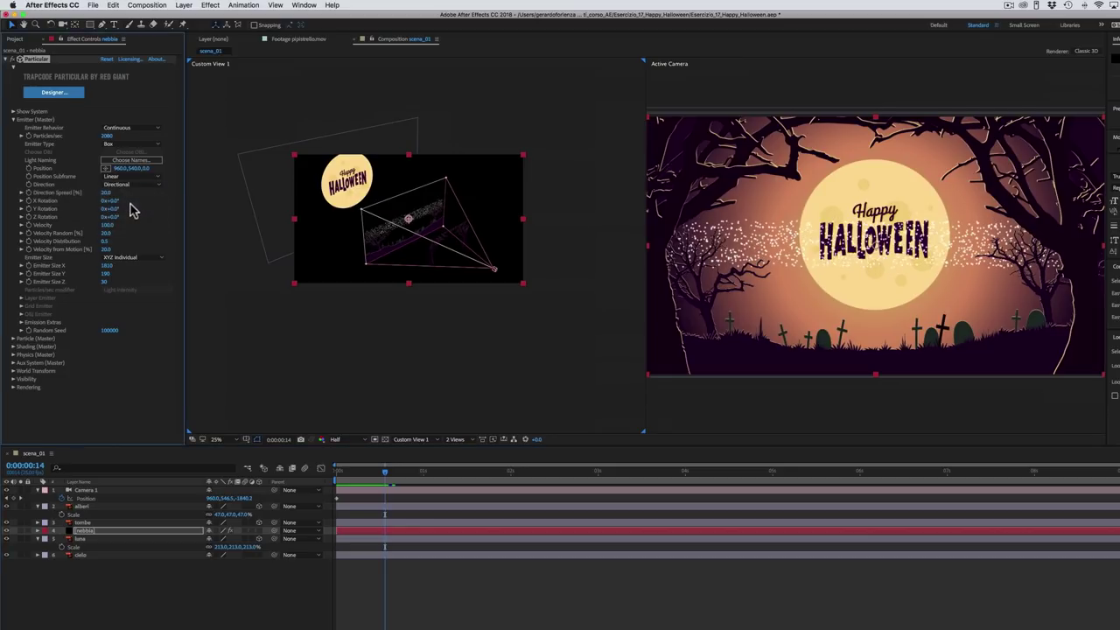
pyautogui.moveTo(380, 473); pyautogui.dragTo(429, 473)
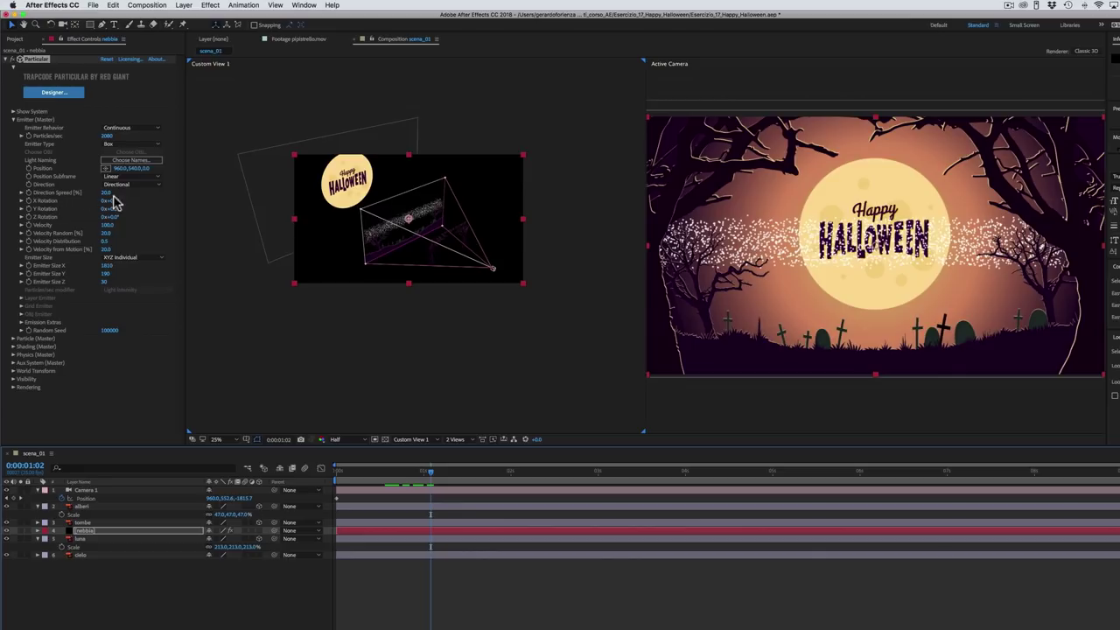
pyautogui.moveTo(117, 200); pyautogui.dragTo(153, 198)
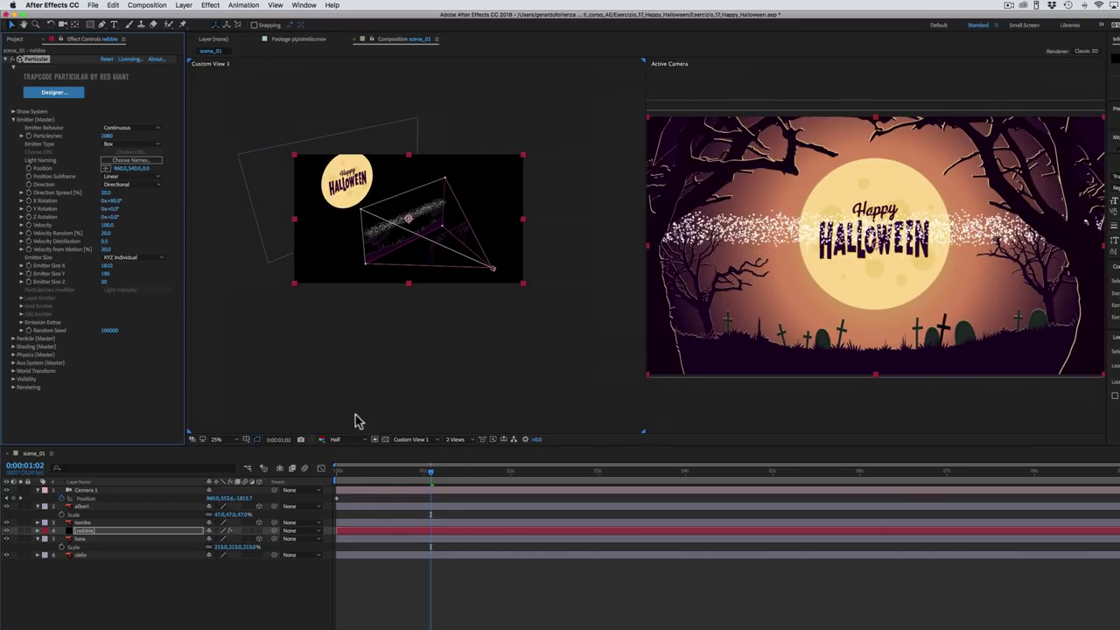
pyautogui.moveTo(400, 472)
pyautogui.mouseDown()
pyautogui.moveTo(560, 477)
pyautogui.moveTo(550, 475)
pyautogui.mouseUp()
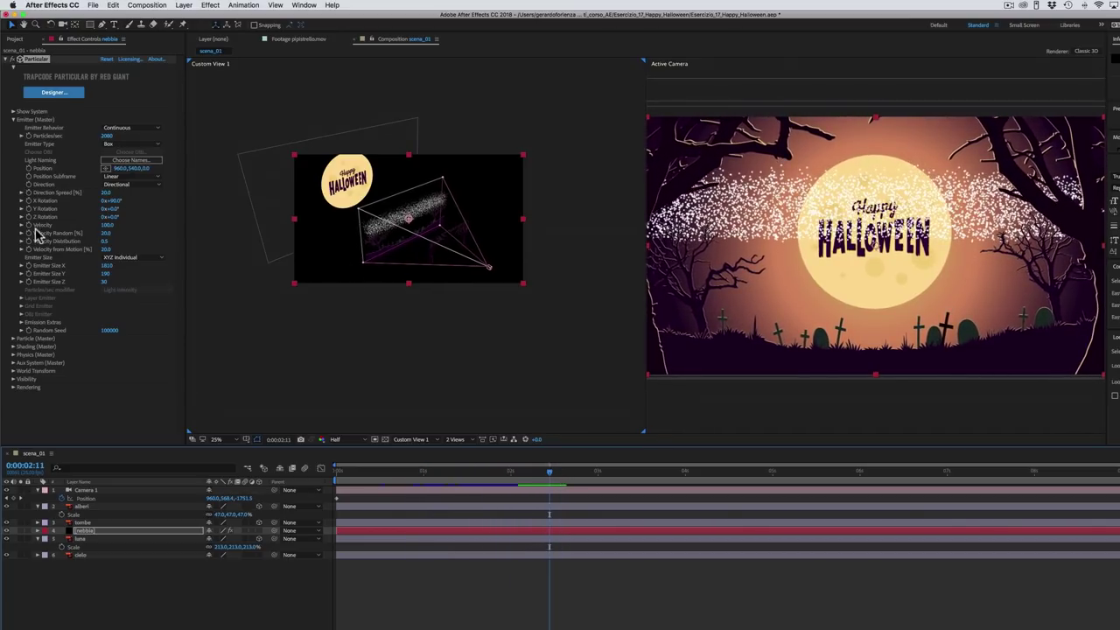
# Step: Set Velocity to 70 and lower the emitter Position Y to about 1011
pyautogui.moveTo(106, 225); pyautogui.dragTo(112, 228)
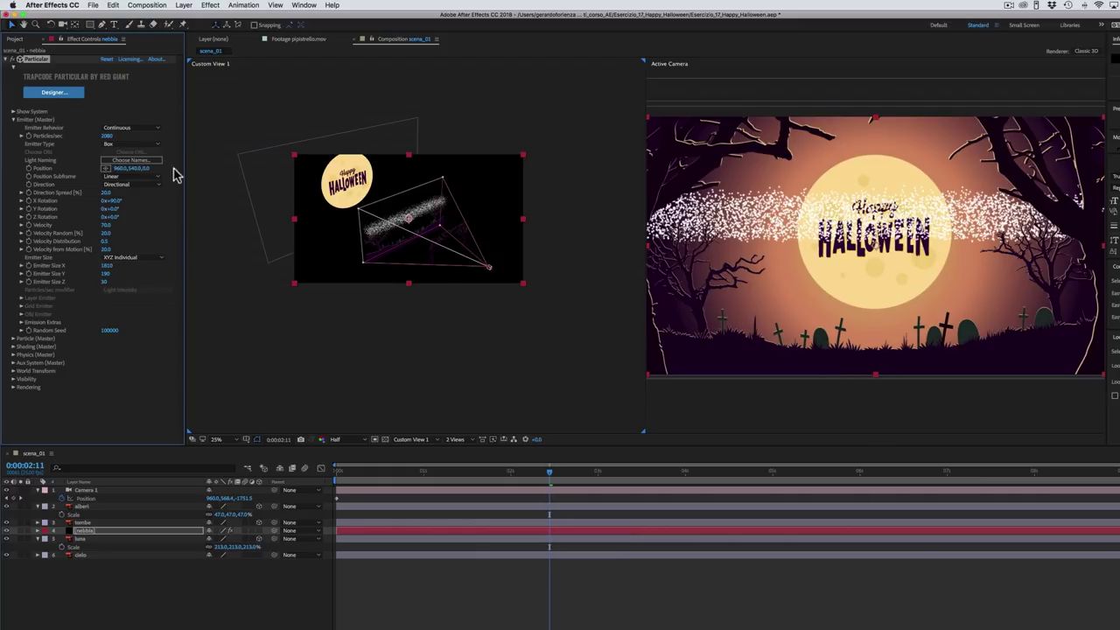
pyautogui.moveTo(139, 168); pyautogui.dragTo(376, 175)
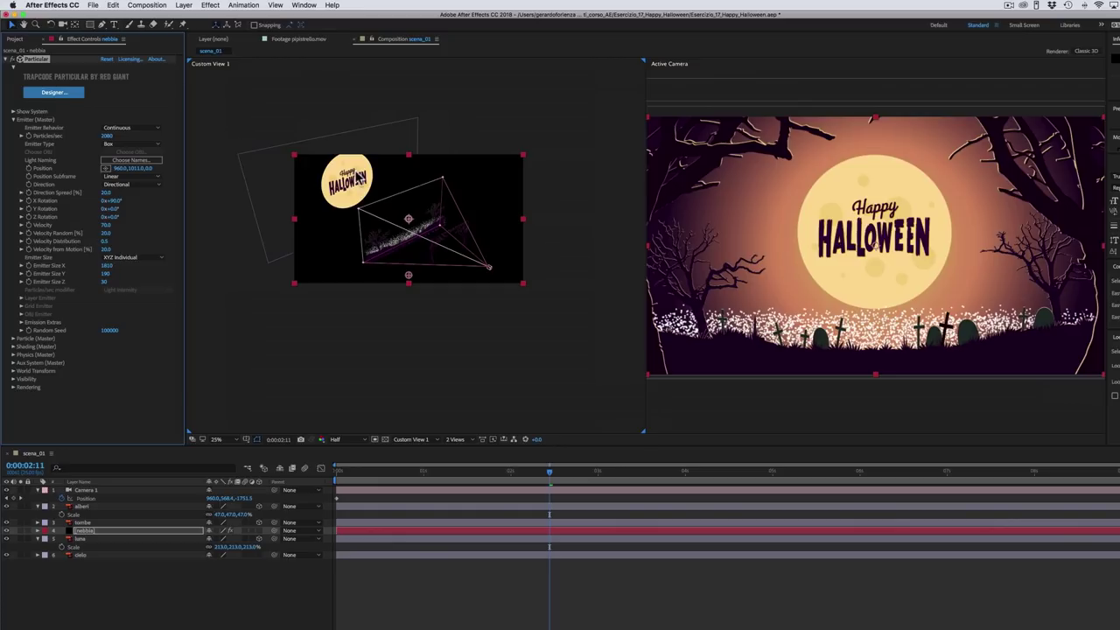
pyautogui.moveTo(525, 472)
pyautogui.mouseDown()
pyautogui.moveTo(357, 477)
pyautogui.moveTo(689, 490)
pyautogui.mouseUp()
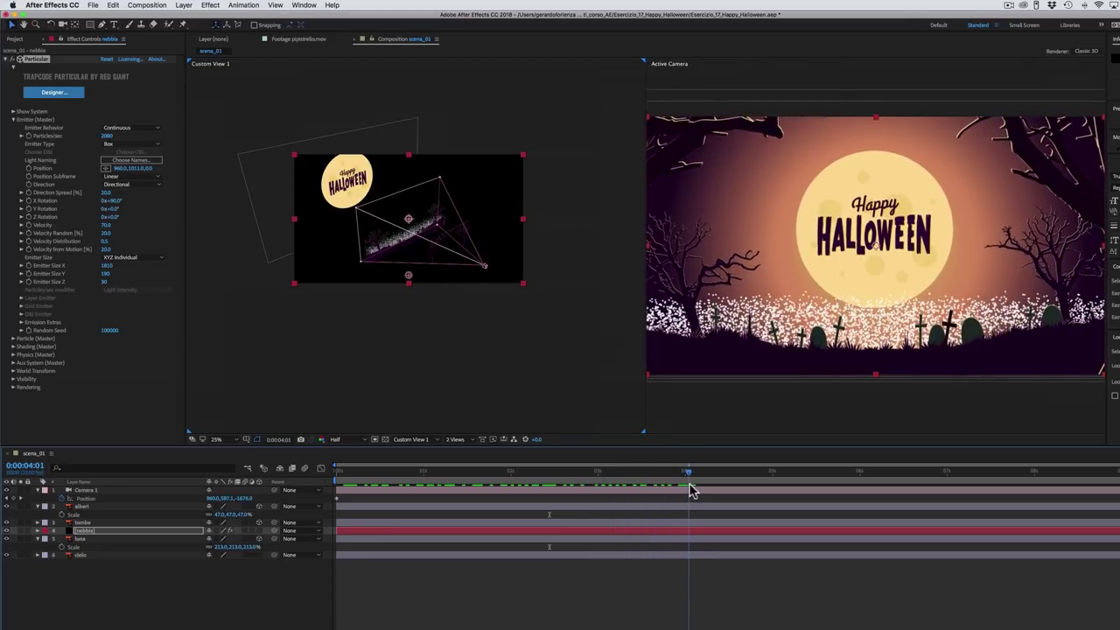
# Step: Set particle Life to 2 seconds, type Cloudlet, and enlarge Size to 40 with more Size Random
pyautogui.click(13, 339)
pyautogui.scroll(-3, 35, 343)
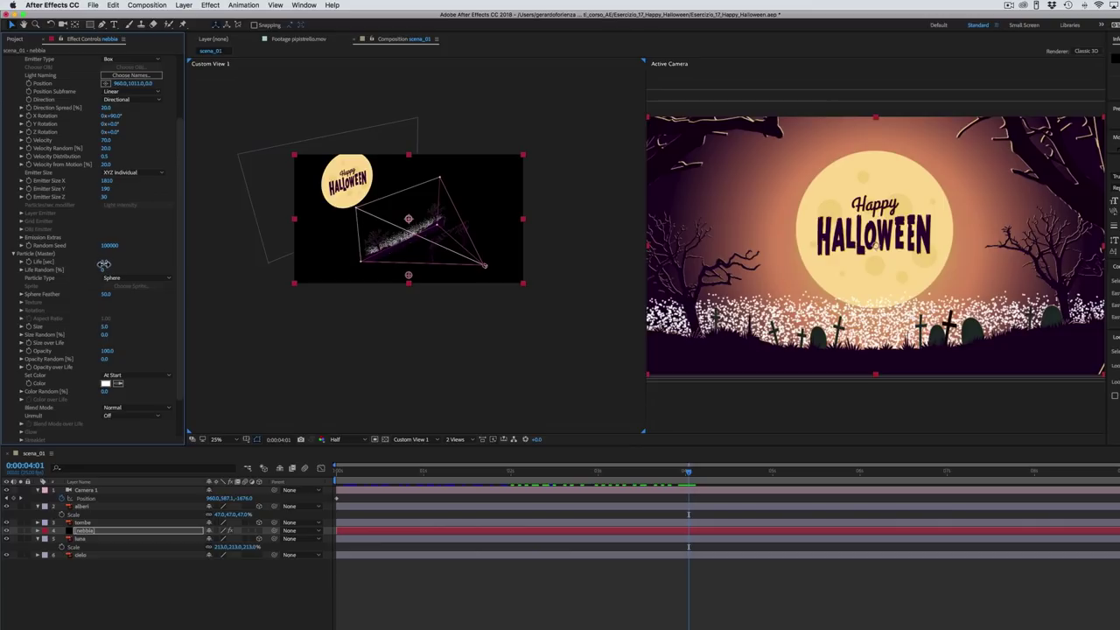
pyautogui.moveTo(103, 264); pyautogui.dragTo(102, 264)
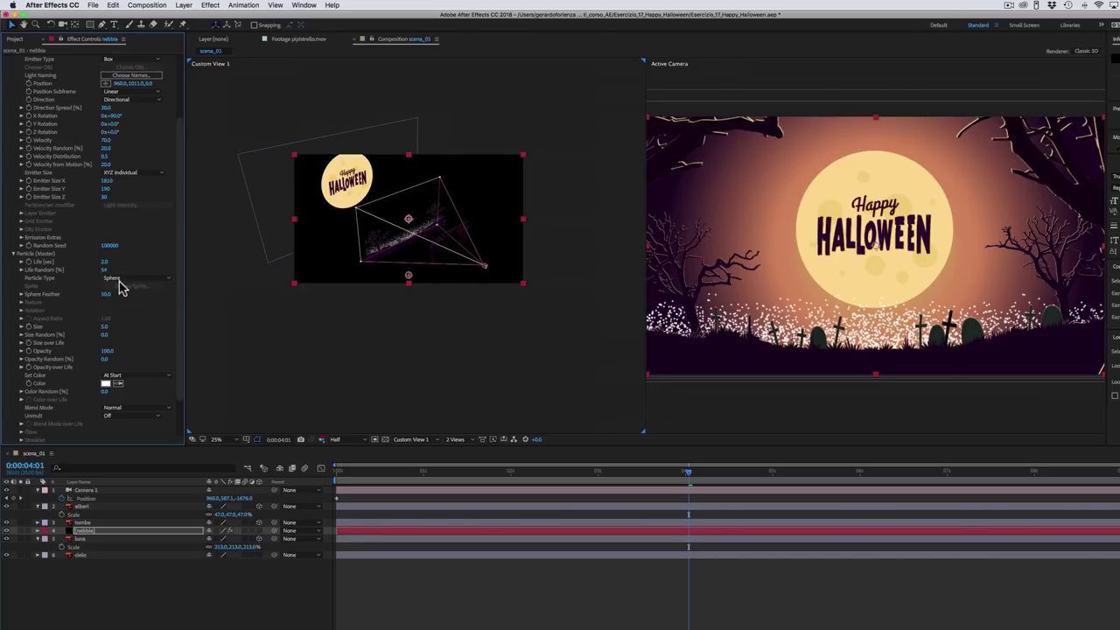
pyautogui.click(119, 280)
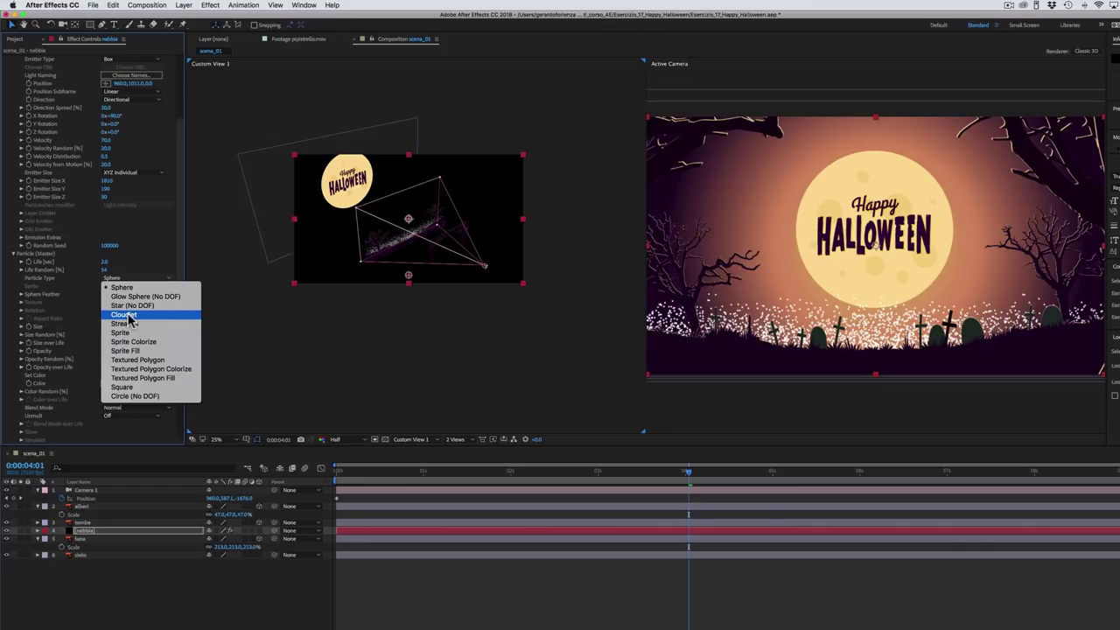
pyautogui.click(127, 316)
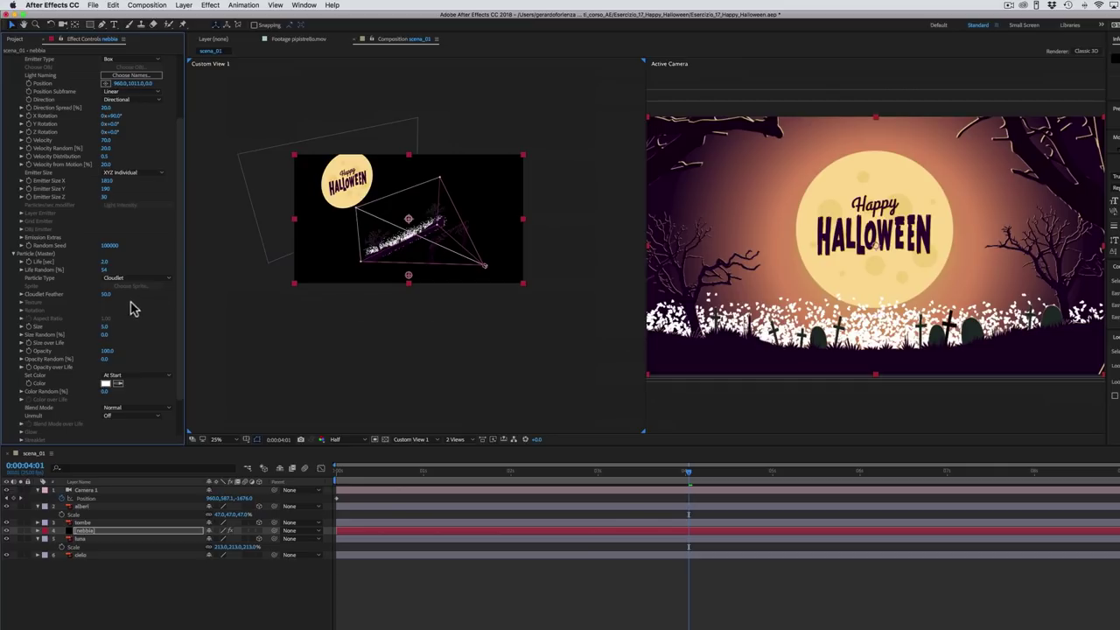
pyautogui.moveTo(107, 327); pyautogui.dragTo(116, 328)
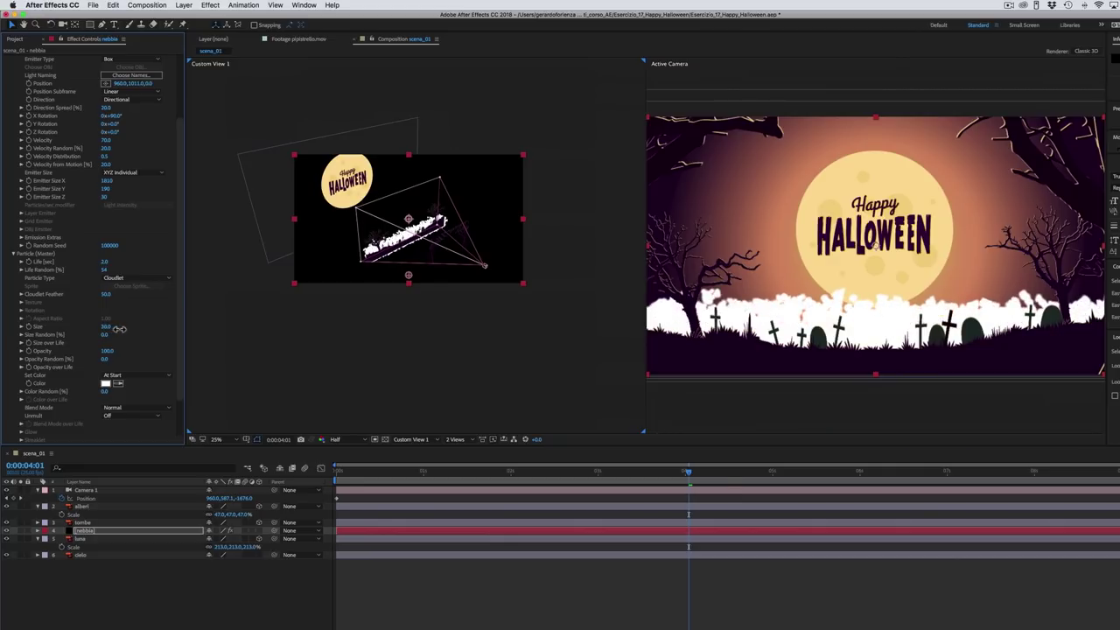
pyautogui.moveTo(117, 328); pyautogui.dragTo(124, 335)
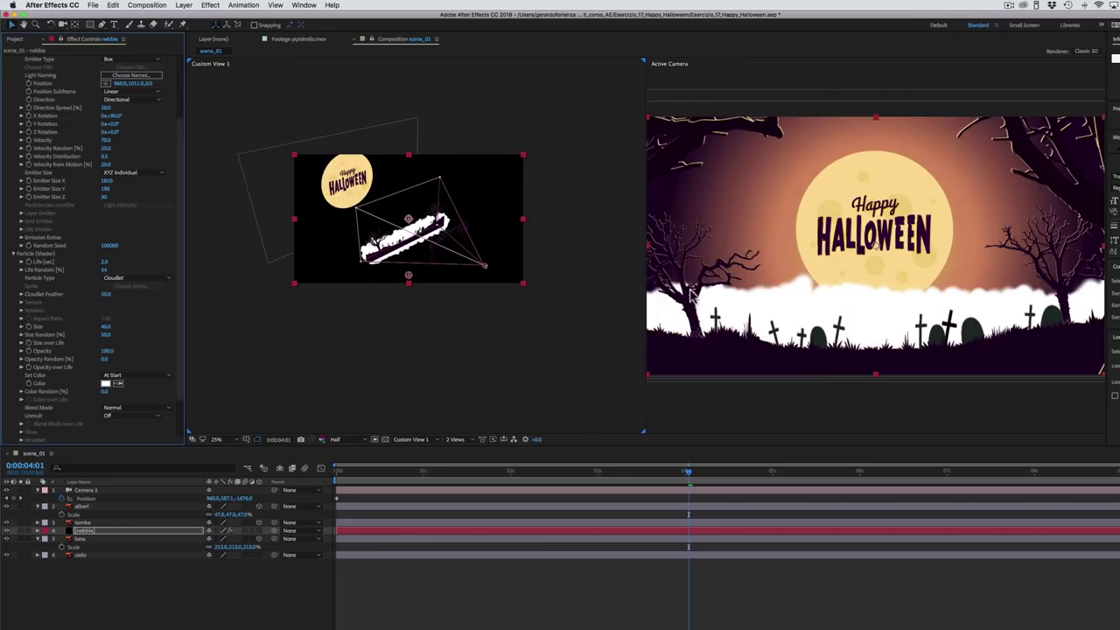
# Step: Give the fog particles a Size over Life preset that shrinks them over their lifetime
pyautogui.click(22, 343)
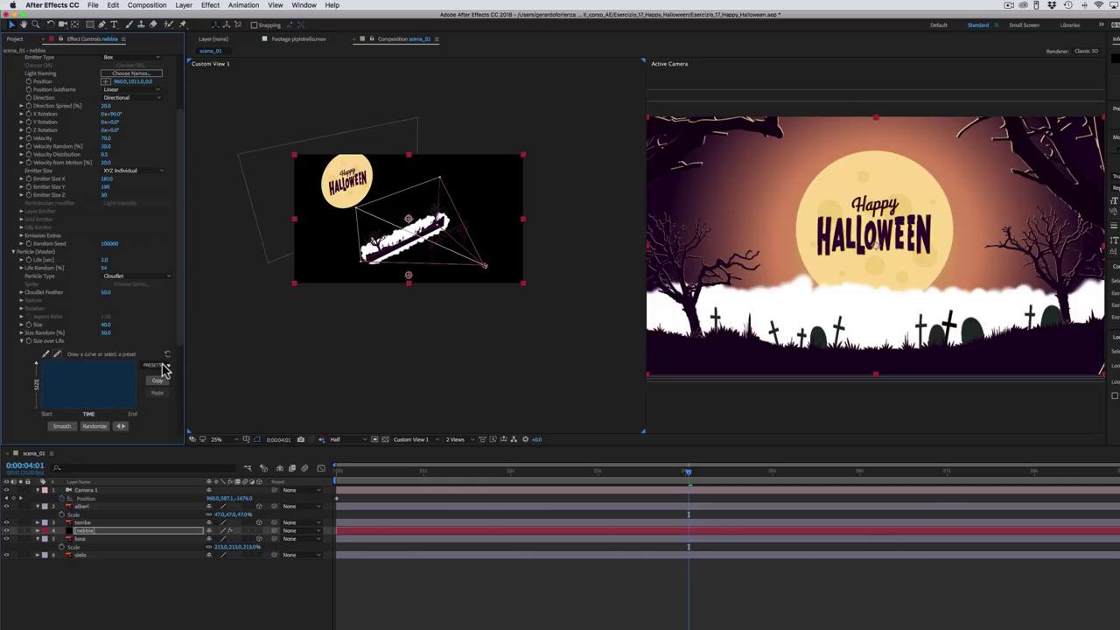
pyautogui.click(165, 368)
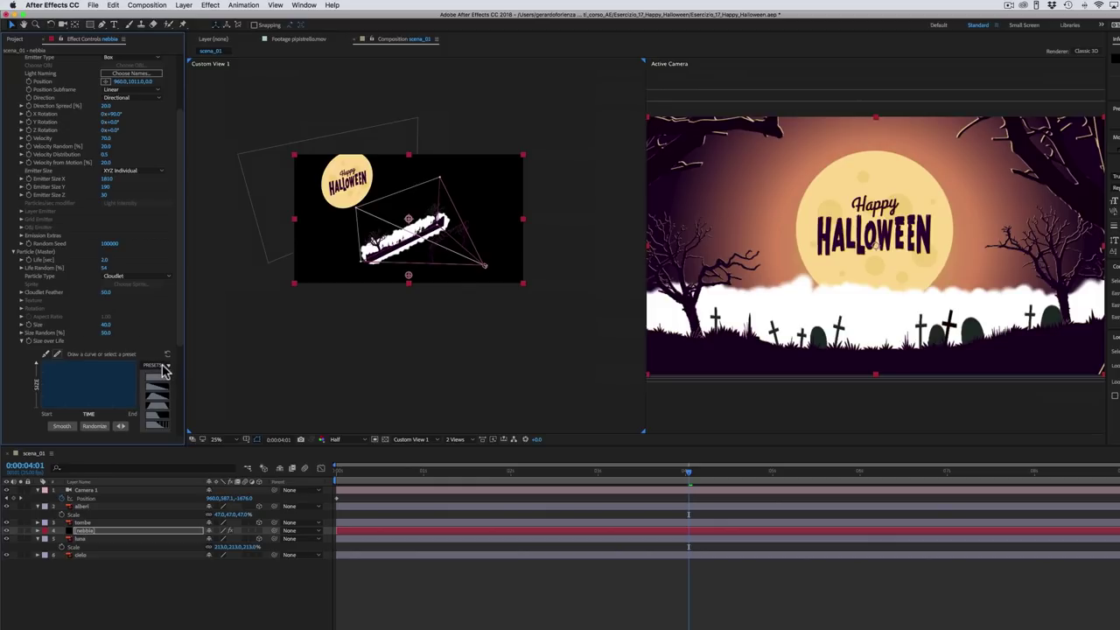
pyautogui.click(158, 393)
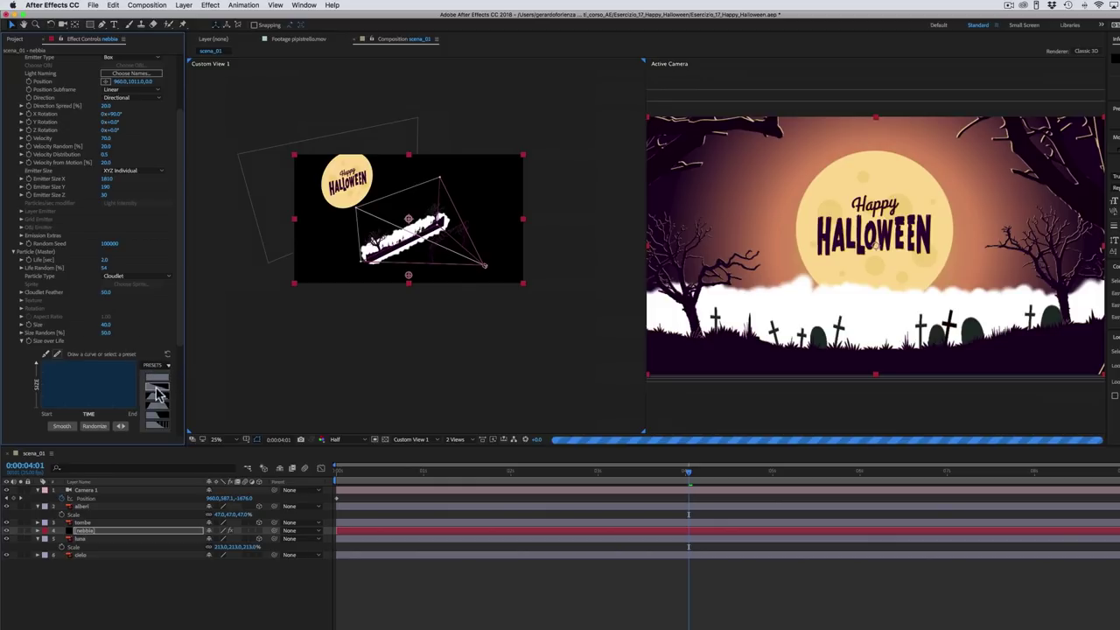
pyautogui.click(154, 393)
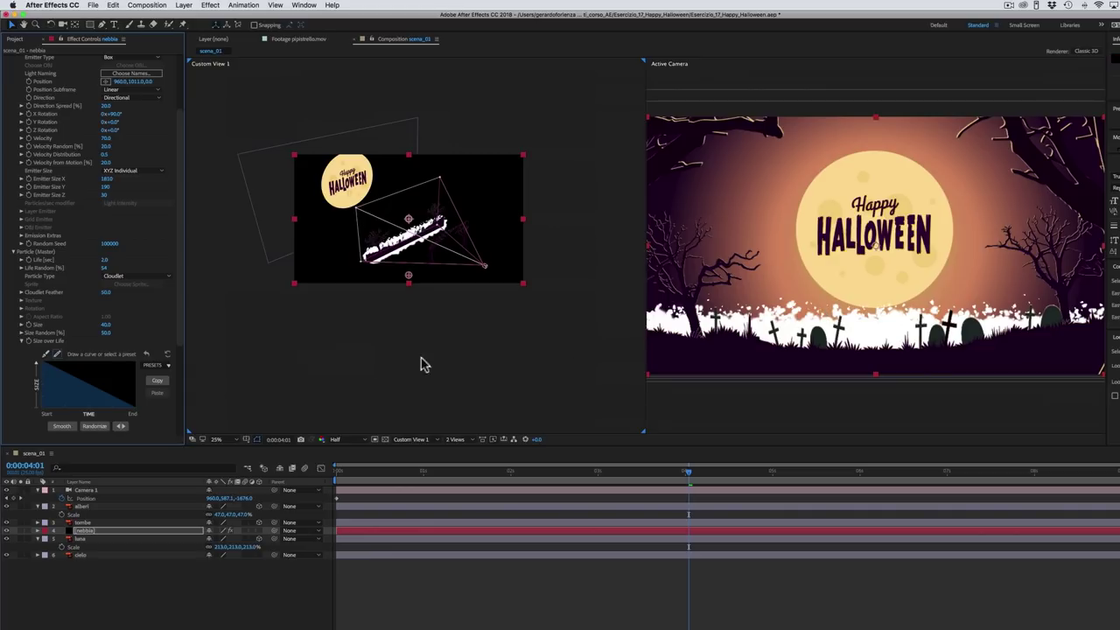
pyautogui.moveTo(180, 340); pyautogui.dragTo(182, 393)
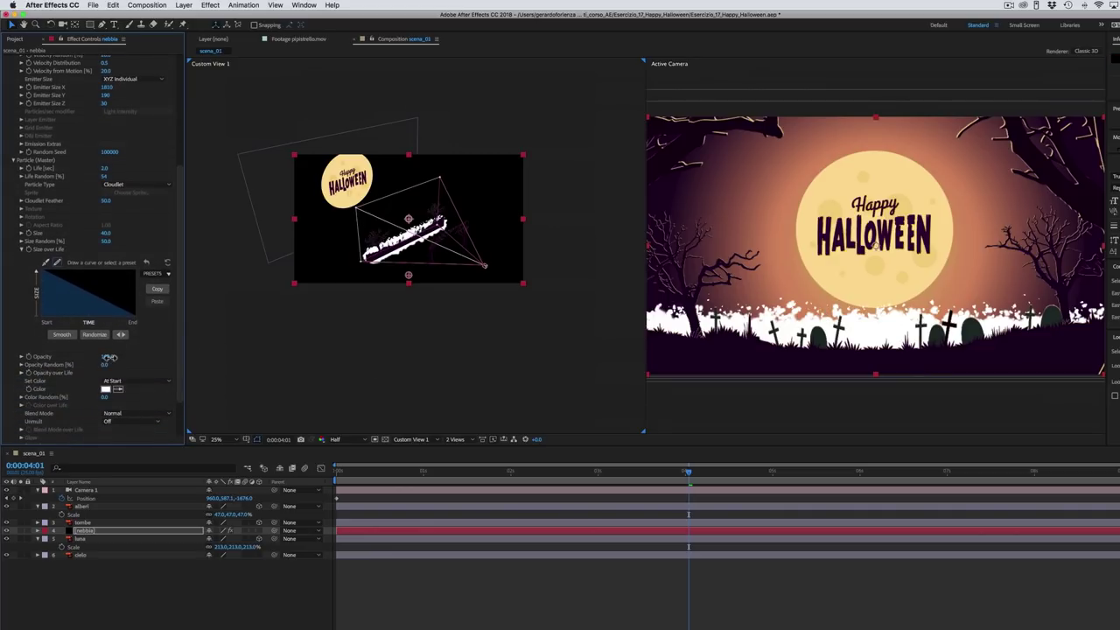
# Step: Lower particle Opacity to 5 and set Opacity Random to 46
pyautogui.moveTo(106, 358); pyautogui.dragTo(89, 361)
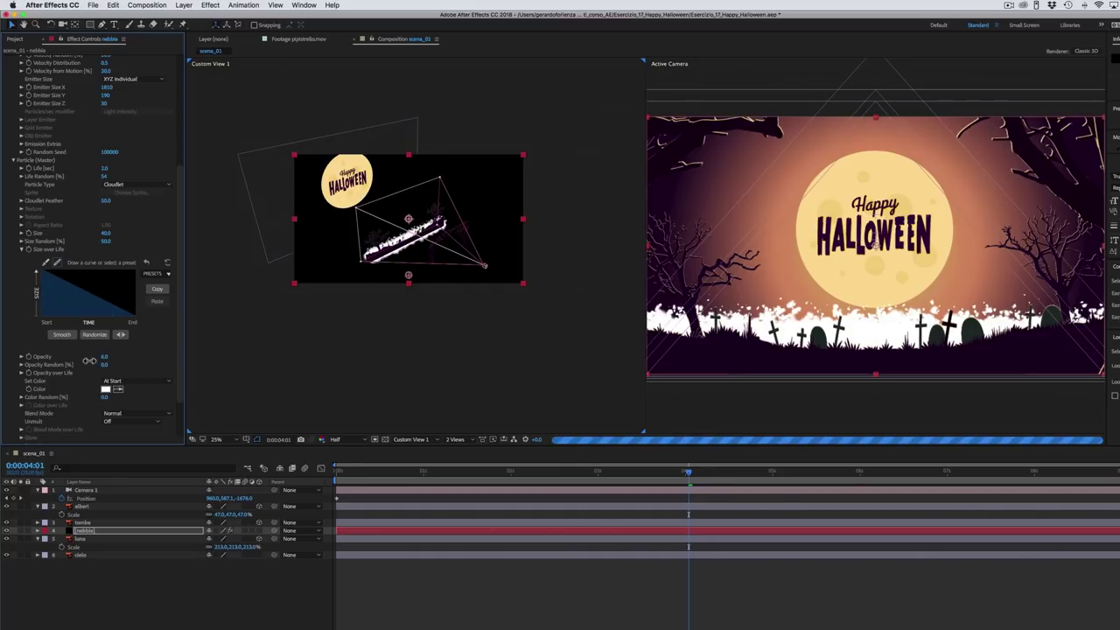
pyautogui.moveTo(89, 362); pyautogui.dragTo(88, 362)
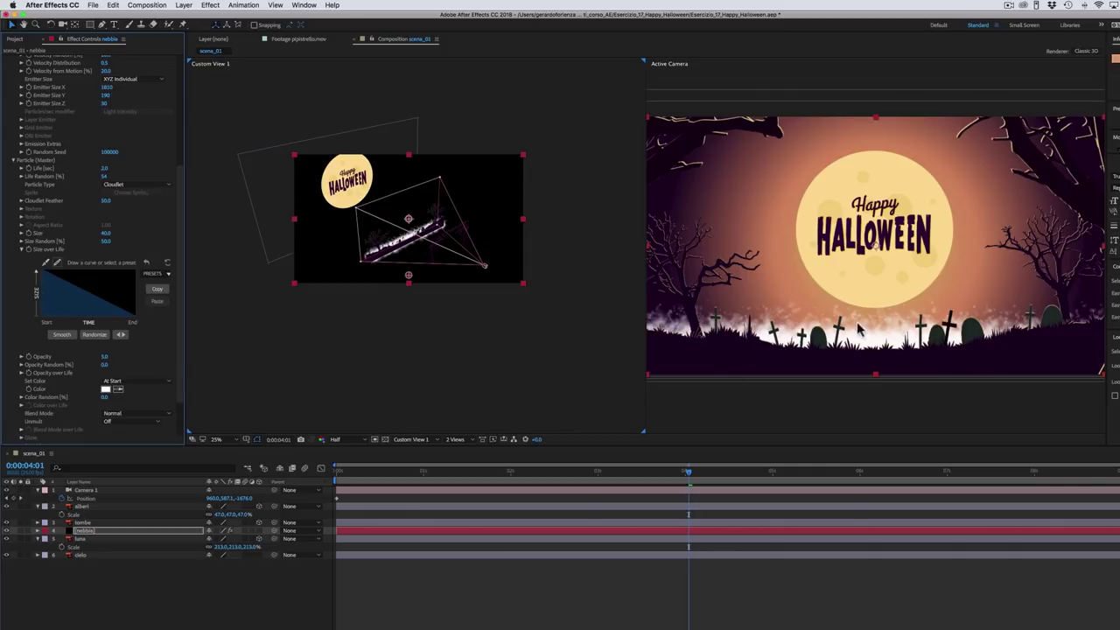
pyautogui.moveTo(110, 364); pyautogui.dragTo(125, 364)
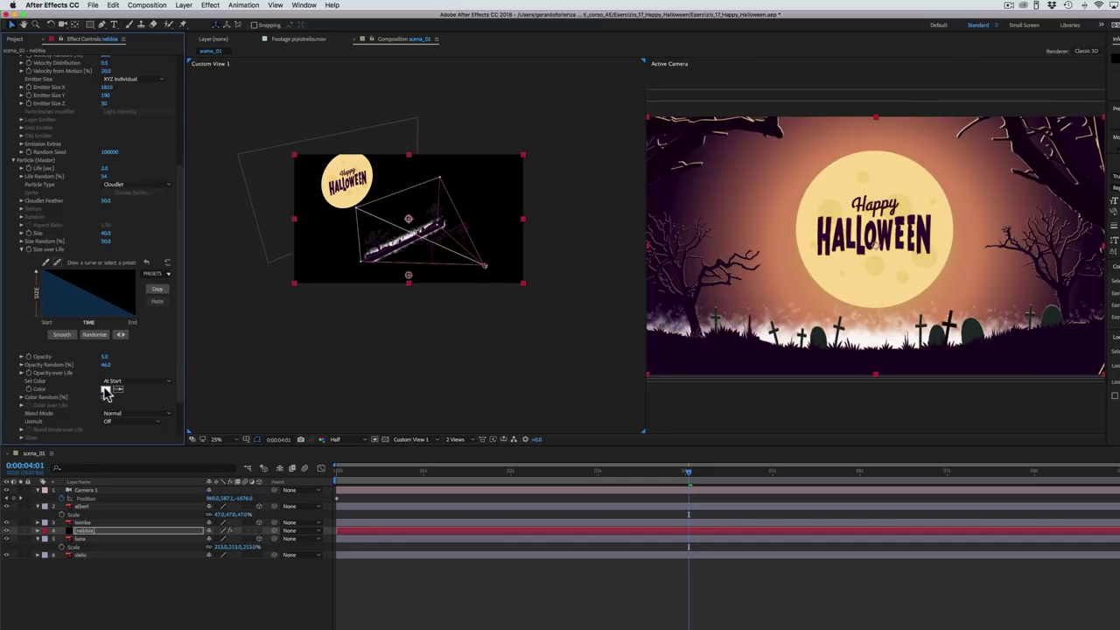
# Step: Change the fog particle Color to an orange shade
pyautogui.click(105, 391)
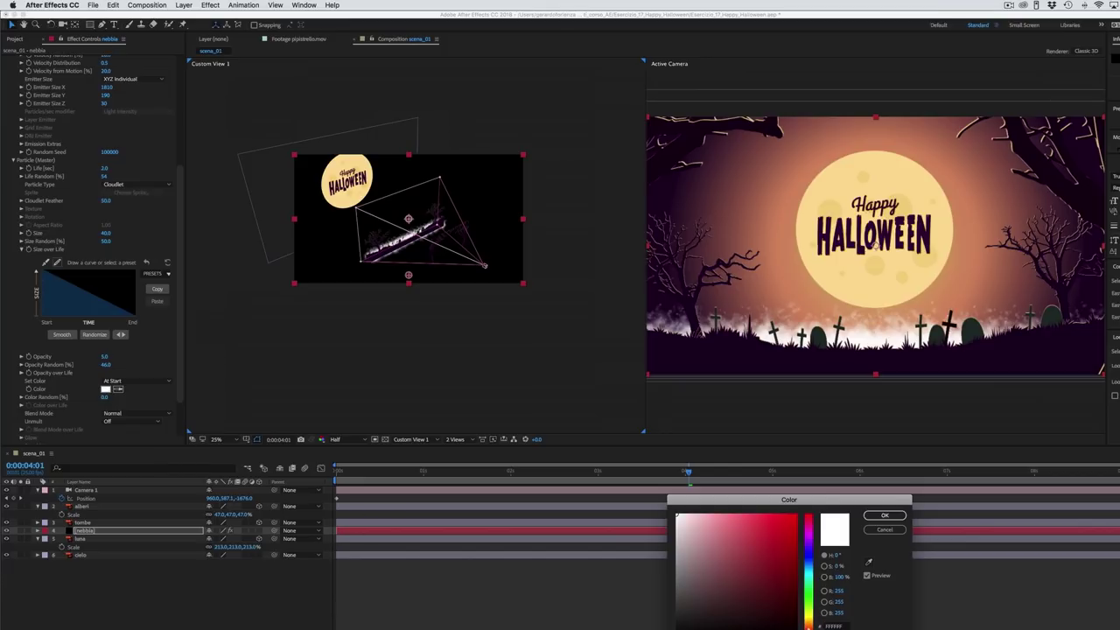
pyautogui.moveTo(818, 626); pyautogui.dragTo(813, 623)
pyautogui.click(760, 525)
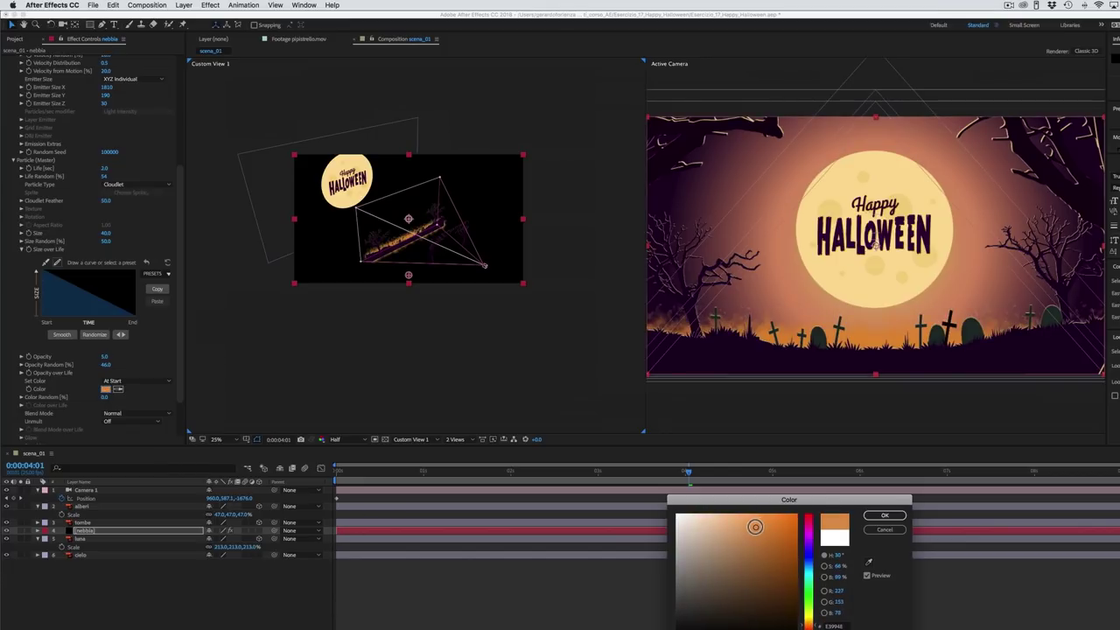
pyautogui.moveTo(757, 526); pyautogui.dragTo(758, 526)
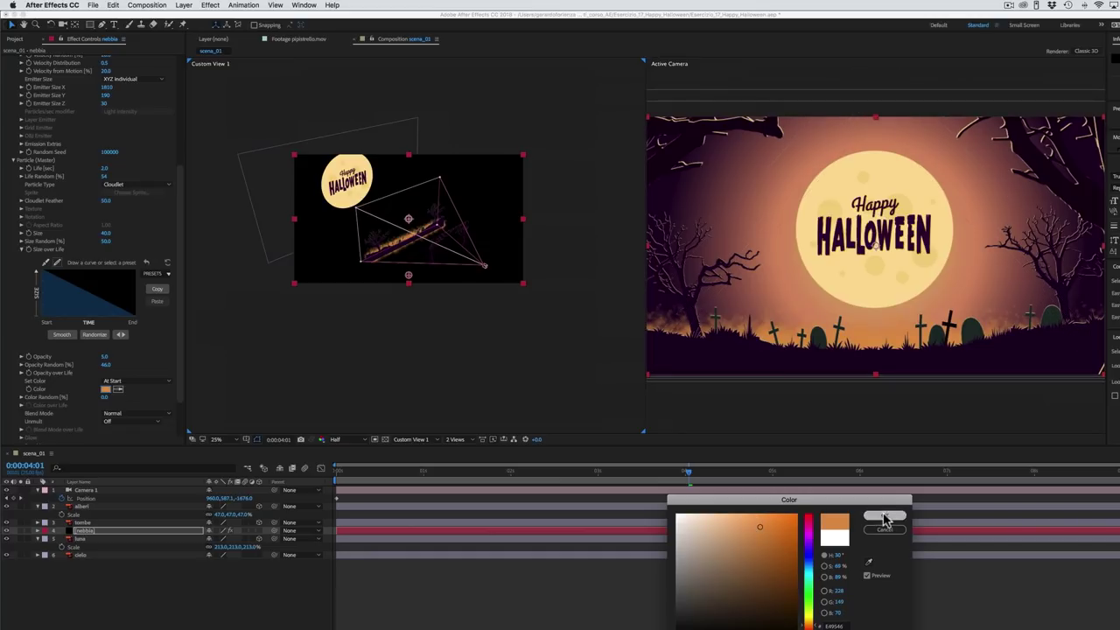
pyautogui.click(884, 516)
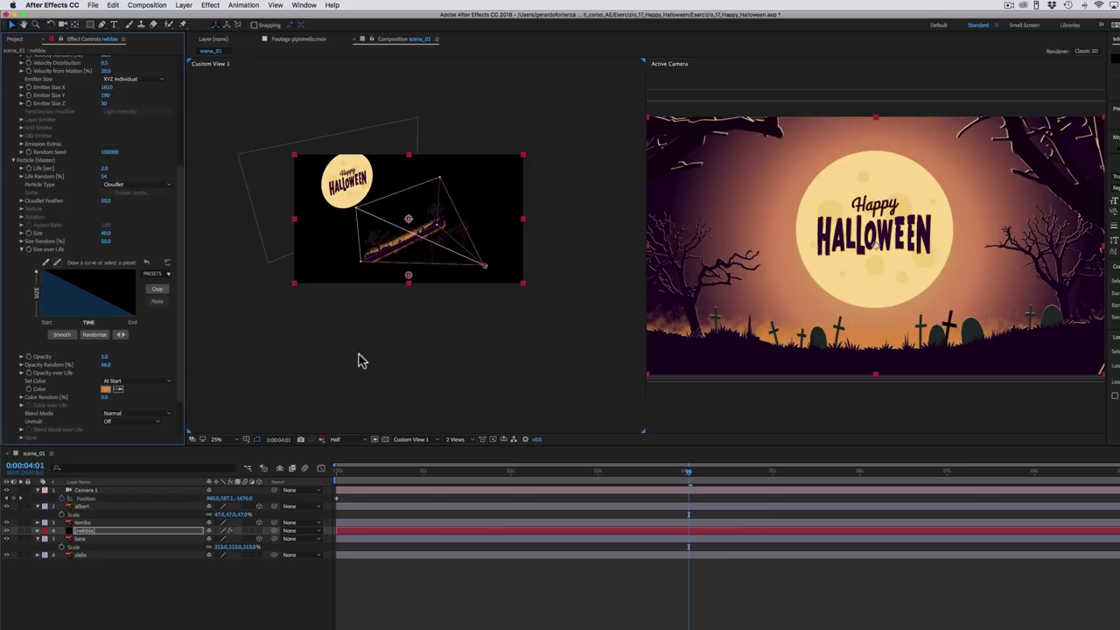
# Step: Set the particle Blend Mode to Screen and preview a few frames ahead
pyautogui.moveTo(182, 391); pyautogui.dragTo(179, 407)
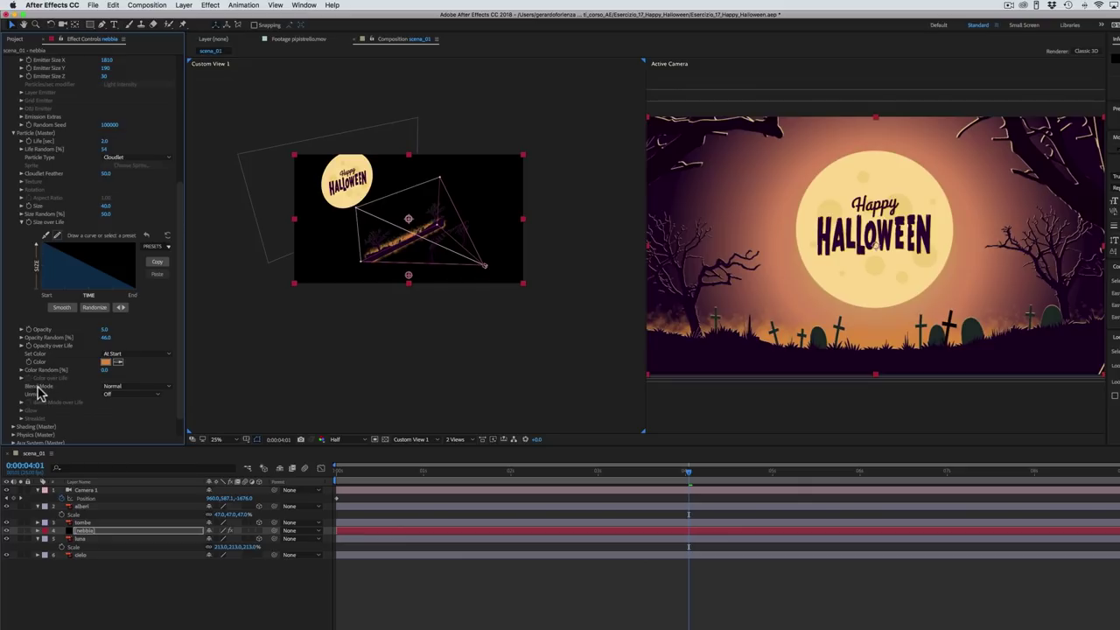
pyautogui.click(114, 386)
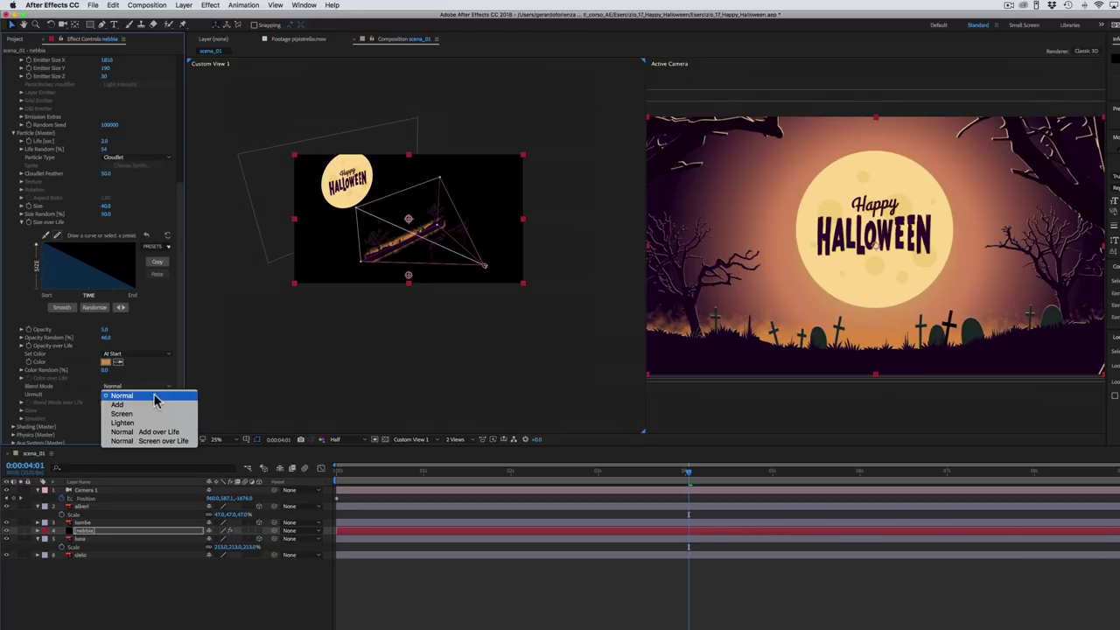
pyautogui.click(123, 414)
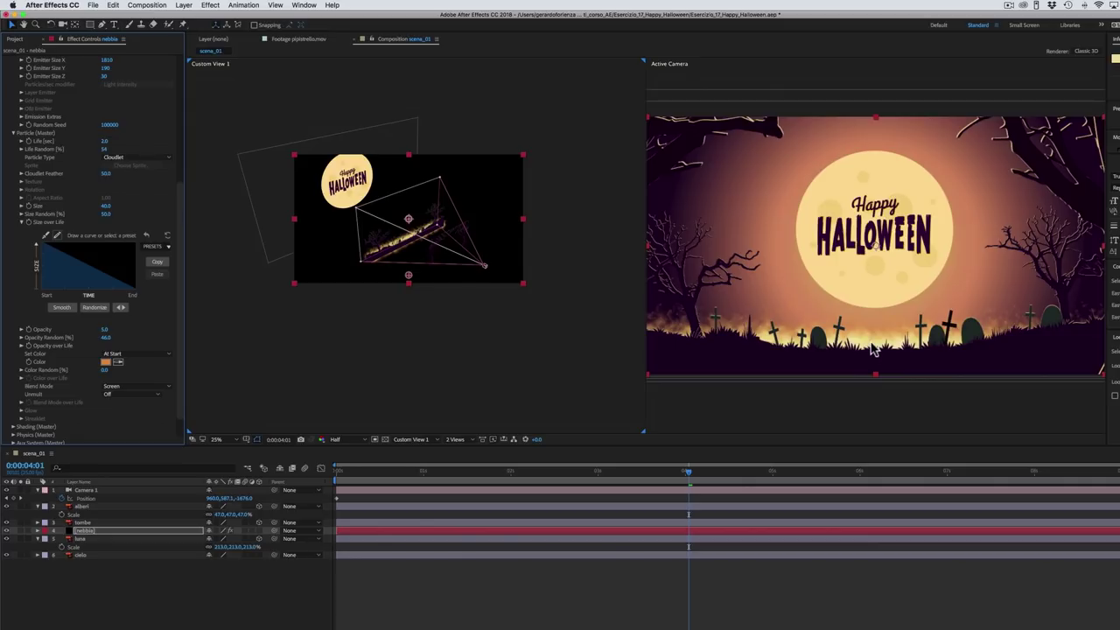
pyautogui.moveTo(722, 475); pyautogui.dragTo(338, 475)
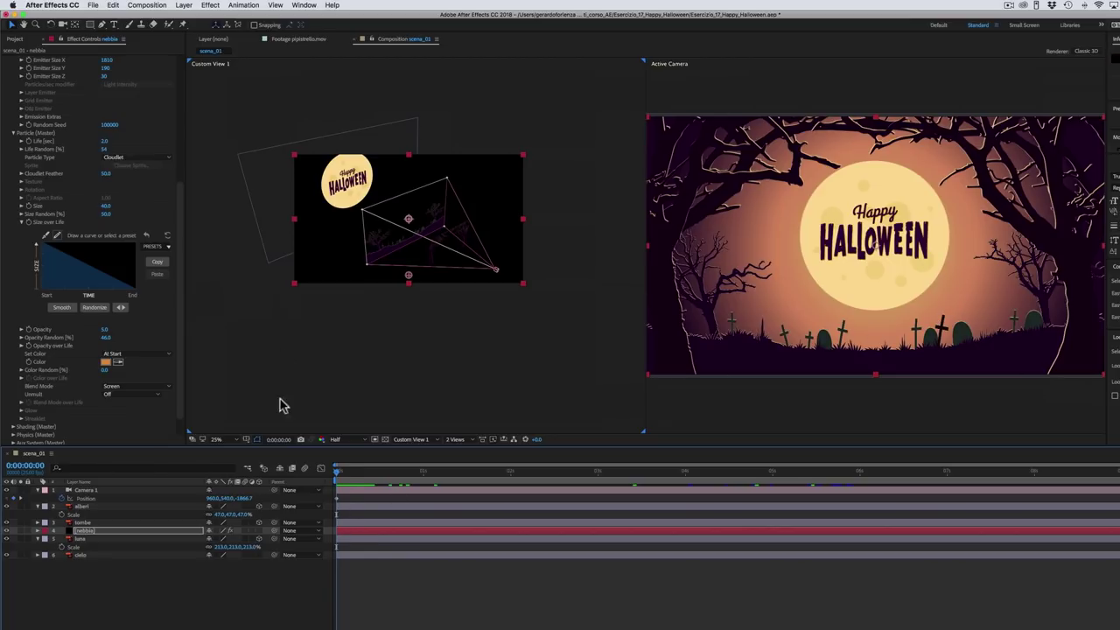
# Step: Set Emission Extras Pre Run to 100 and end the work area at the current time
pyautogui.moveTo(181, 233); pyautogui.dragTo(199, 128)
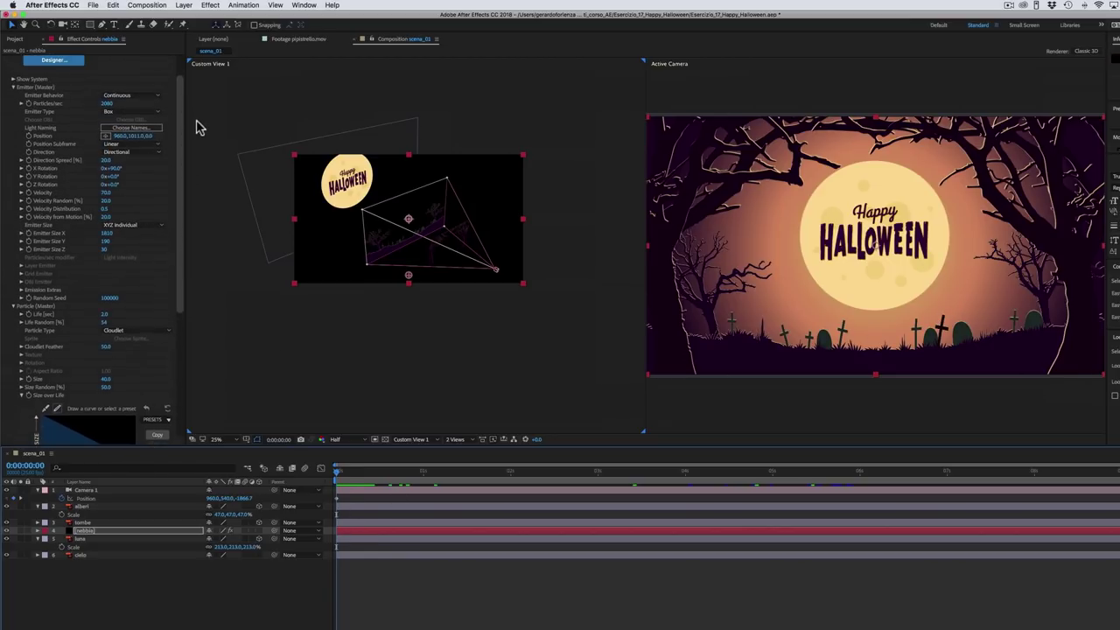
pyautogui.click(22, 291)
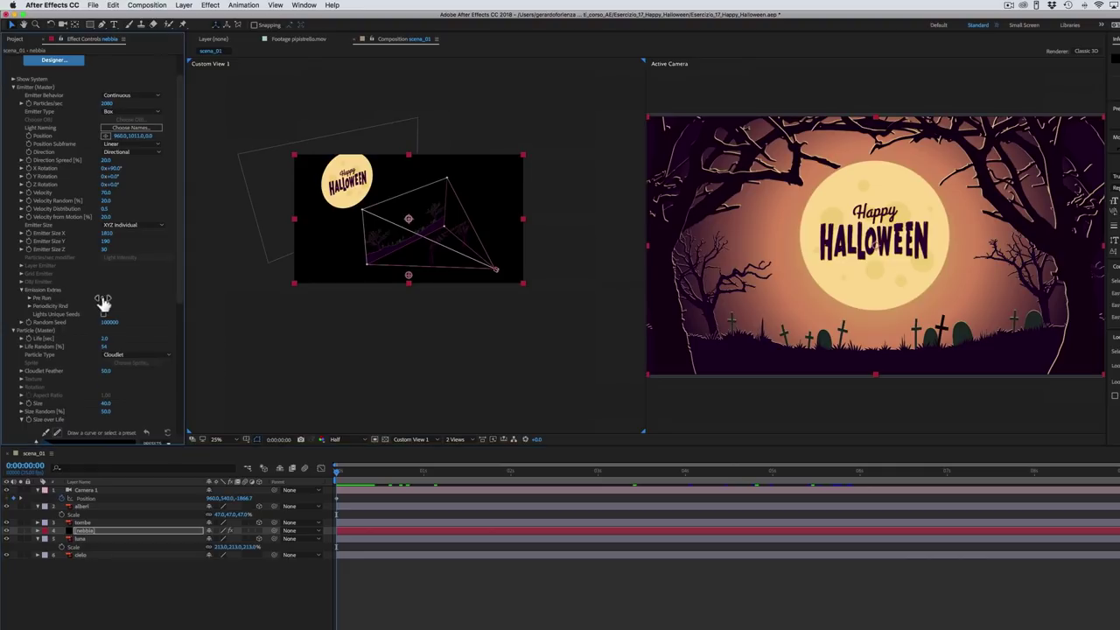
pyautogui.moveTo(102, 298); pyautogui.dragTo(157, 298)
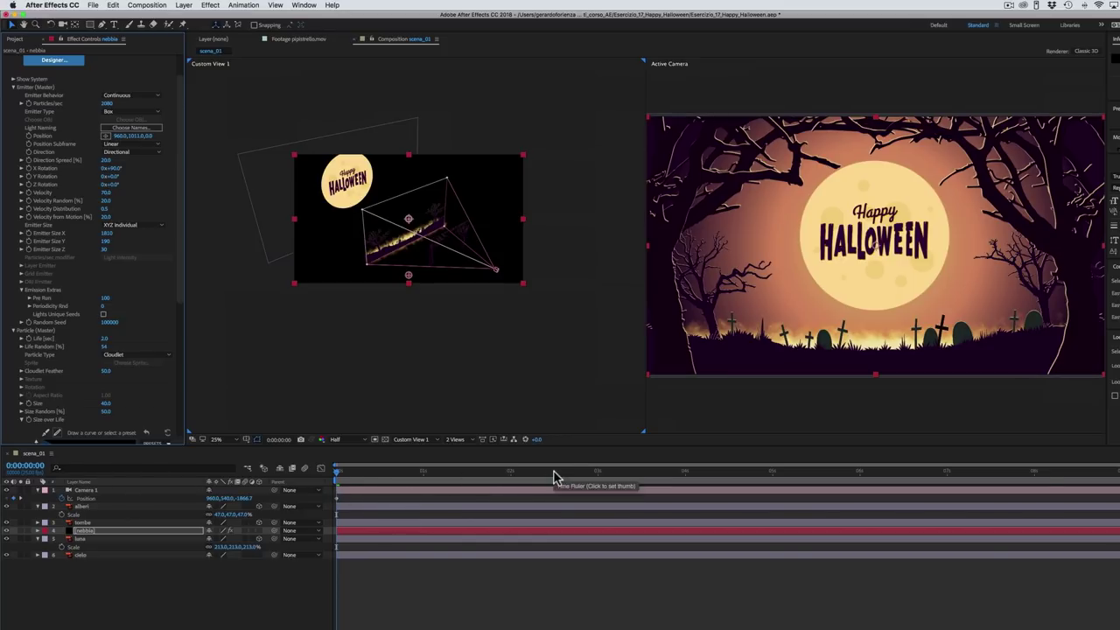
pyautogui.moveTo(553, 477); pyautogui.dragTo(585, 483)
pyautogui.press('n')
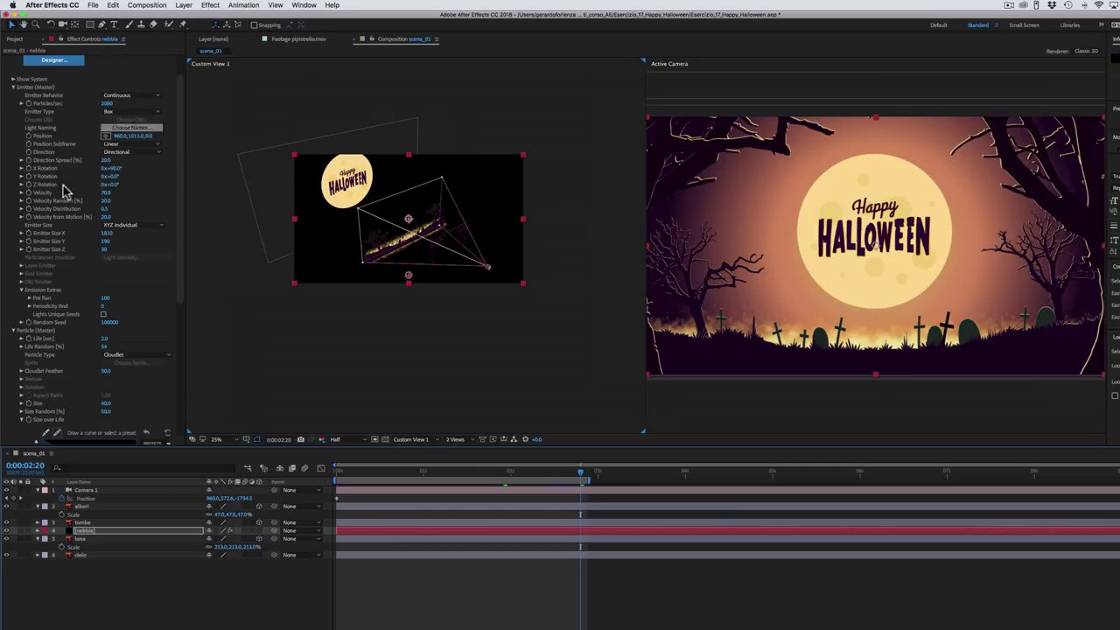
# Step: Drag pipistrello.mov from the Project panel into scena_01 as a new layer and hide it
pyautogui.click(15, 40)
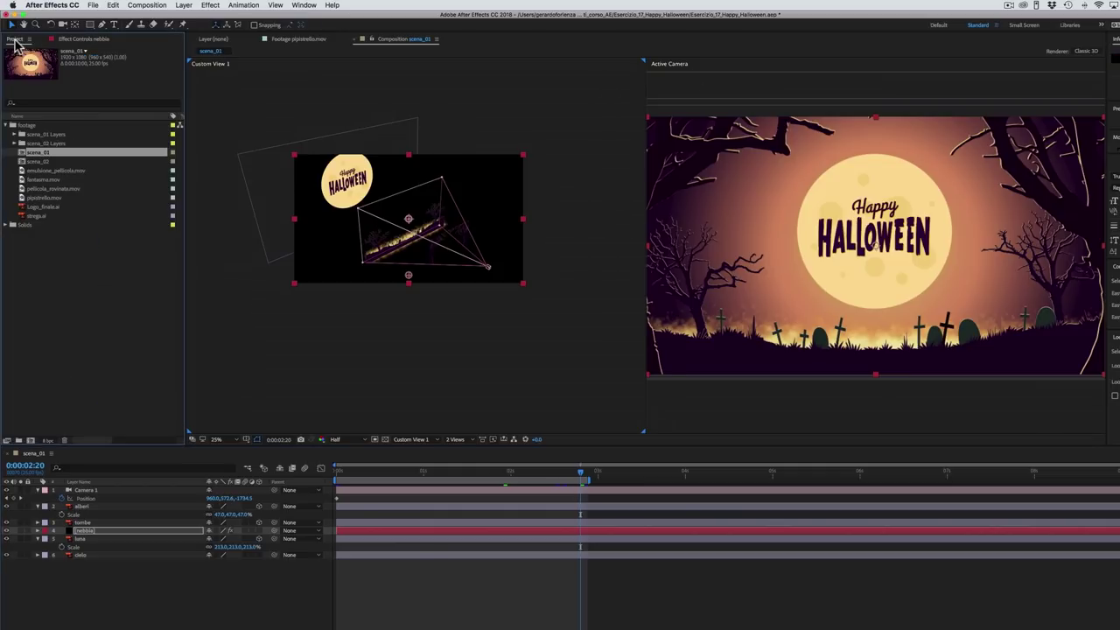
pyautogui.click(24, 199)
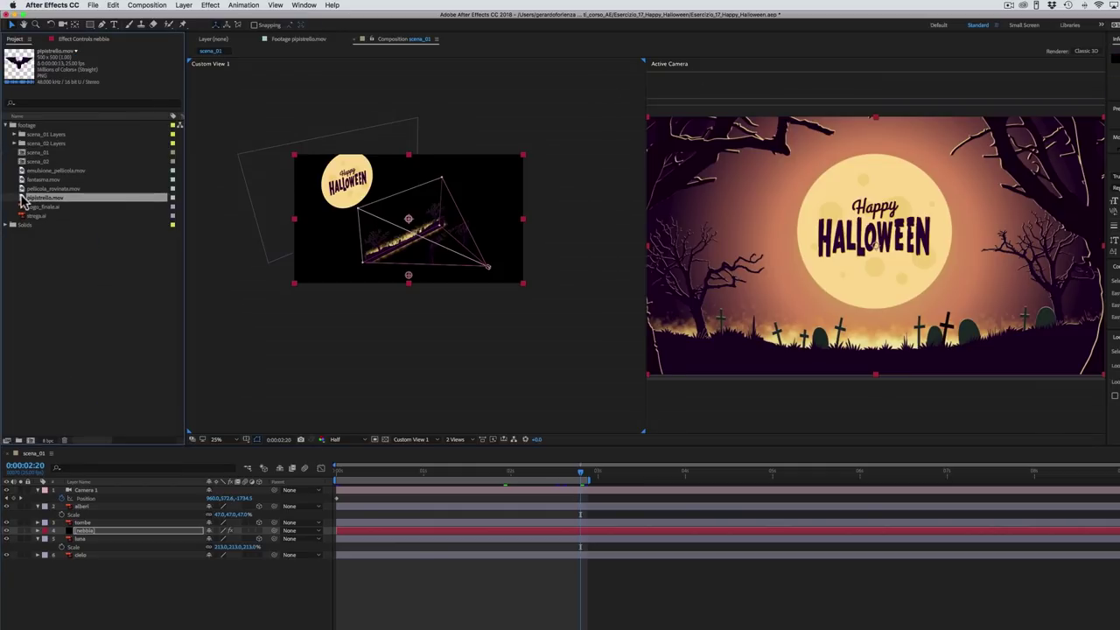
pyautogui.moveTo(25, 199); pyautogui.dragTo(77, 503)
pyautogui.moveTo(382, 475)
pyautogui.mouseDown()
pyautogui.moveTo(346, 472)
pyautogui.moveTo(379, 477)
pyautogui.mouseUp()
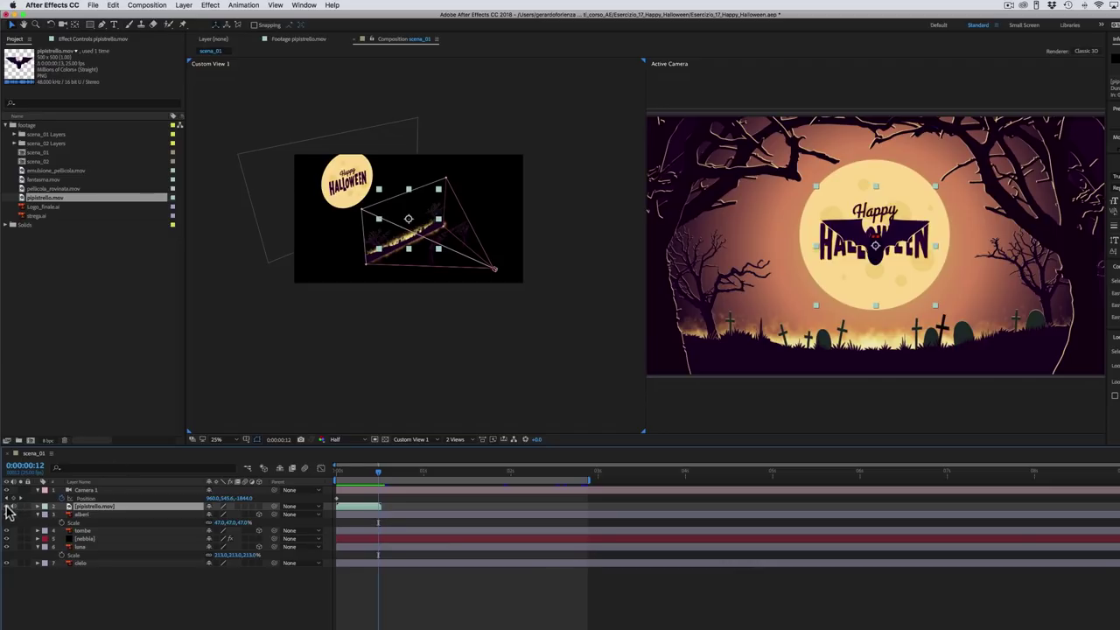
pyautogui.click(7, 506)
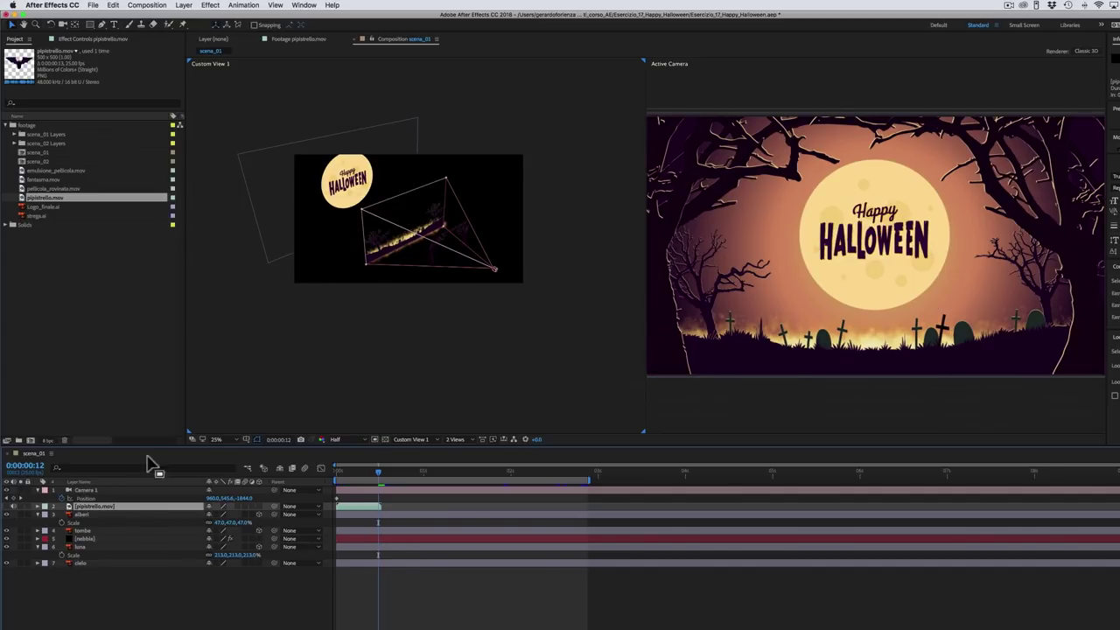
# Step: Create a new solid named pipistrelli and move it below the nebbia layer
pyautogui.click(184, 5)
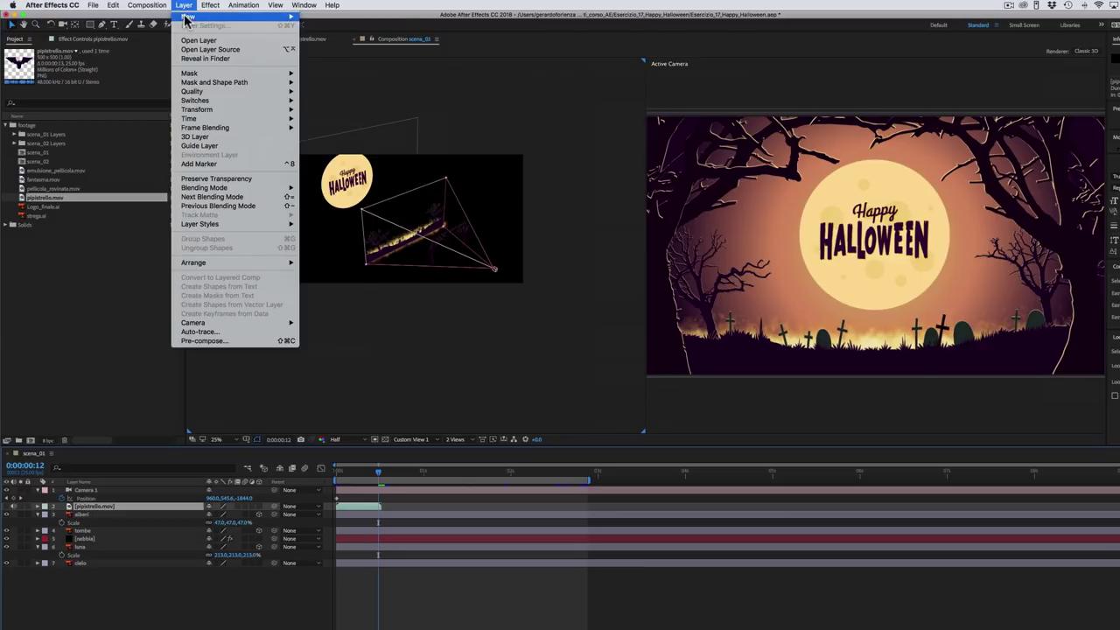
pyautogui.moveTo(193, 16)
pyautogui.click(350, 30)
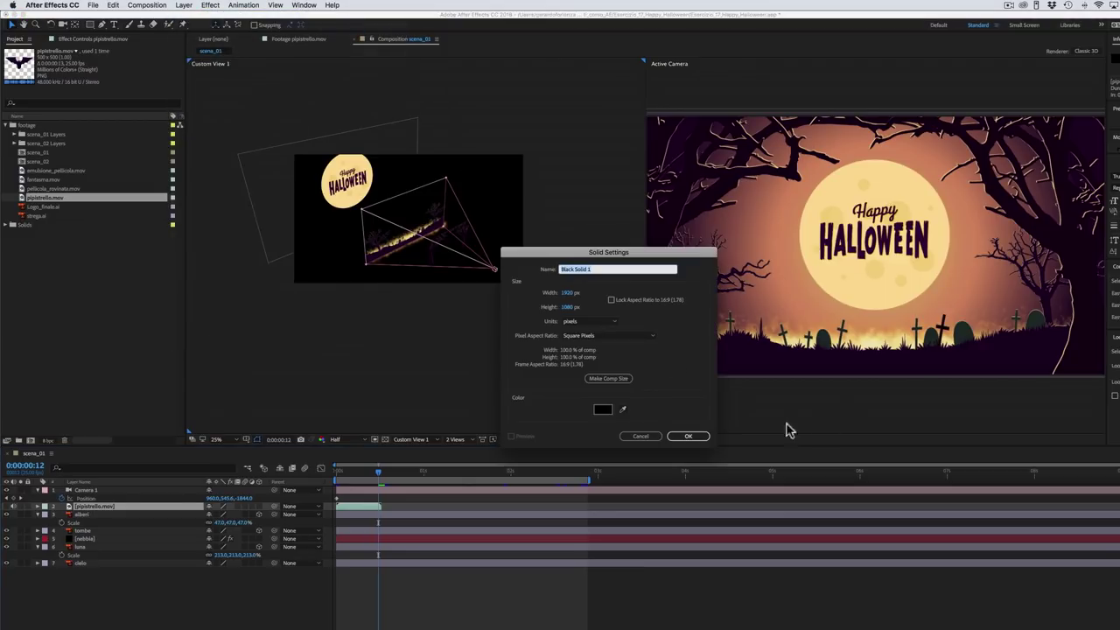
pyautogui.write('pipistrelli')
pyautogui.click(692, 437)
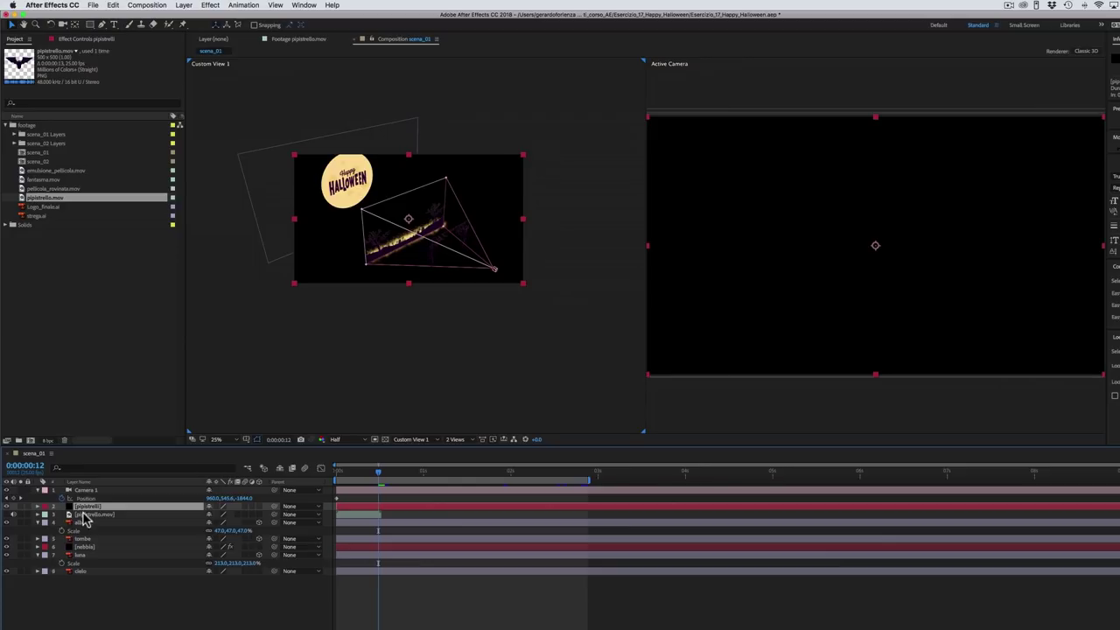
pyautogui.moveTo(91, 507); pyautogui.dragTo(87, 555)
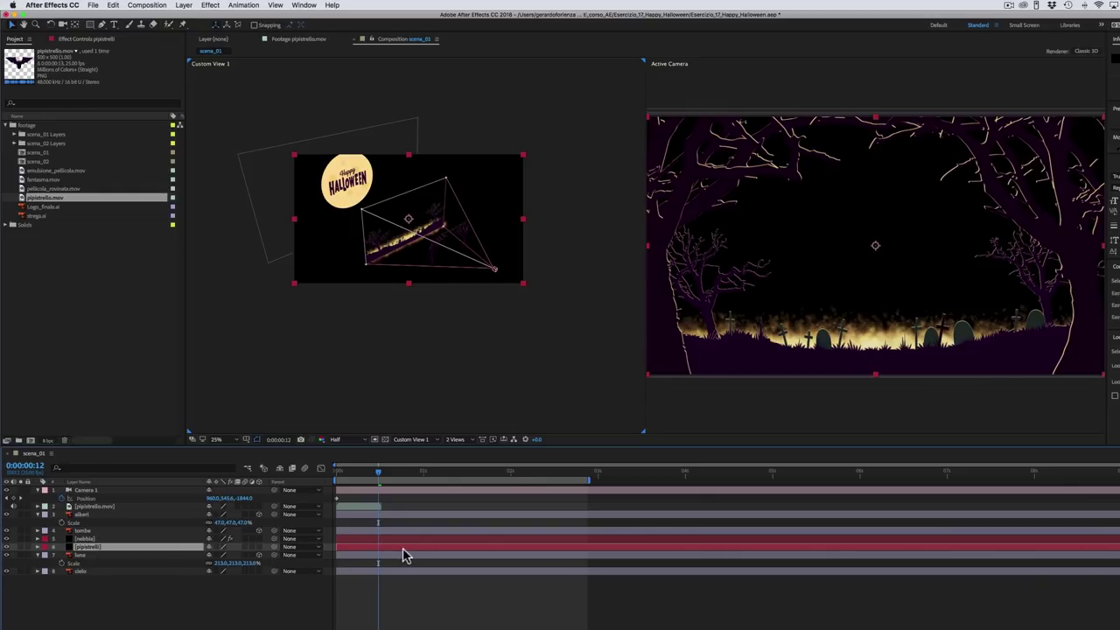
# Step: Apply Trapcode Particular to the pipistrelli solid and preview later frames
pyautogui.click(210, 5)
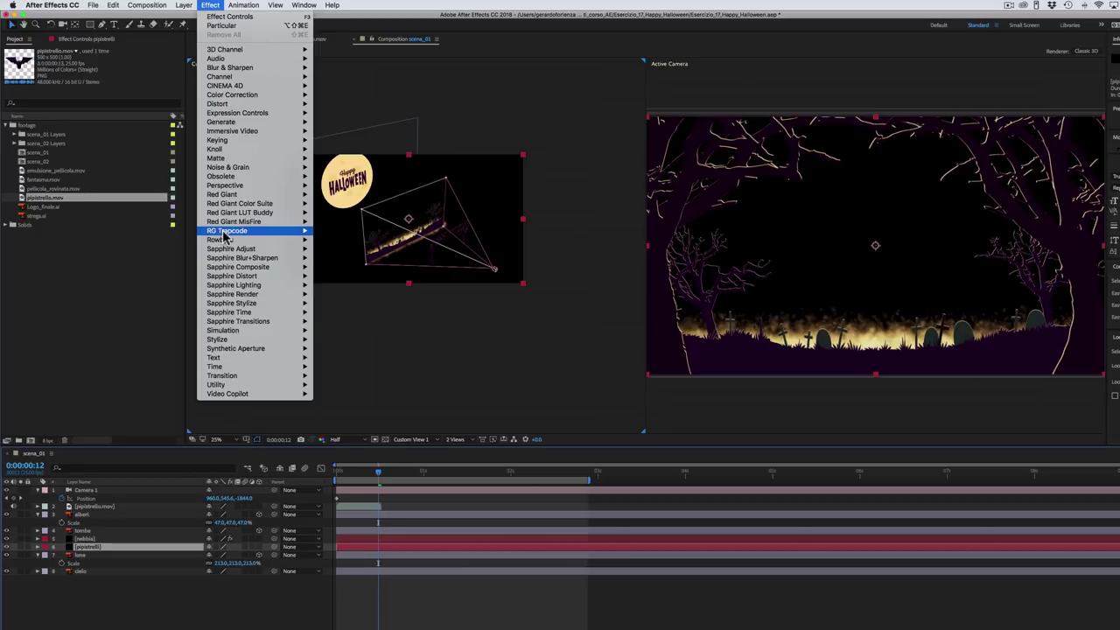
pyautogui.moveTo(261, 231)
pyautogui.click(325, 288)
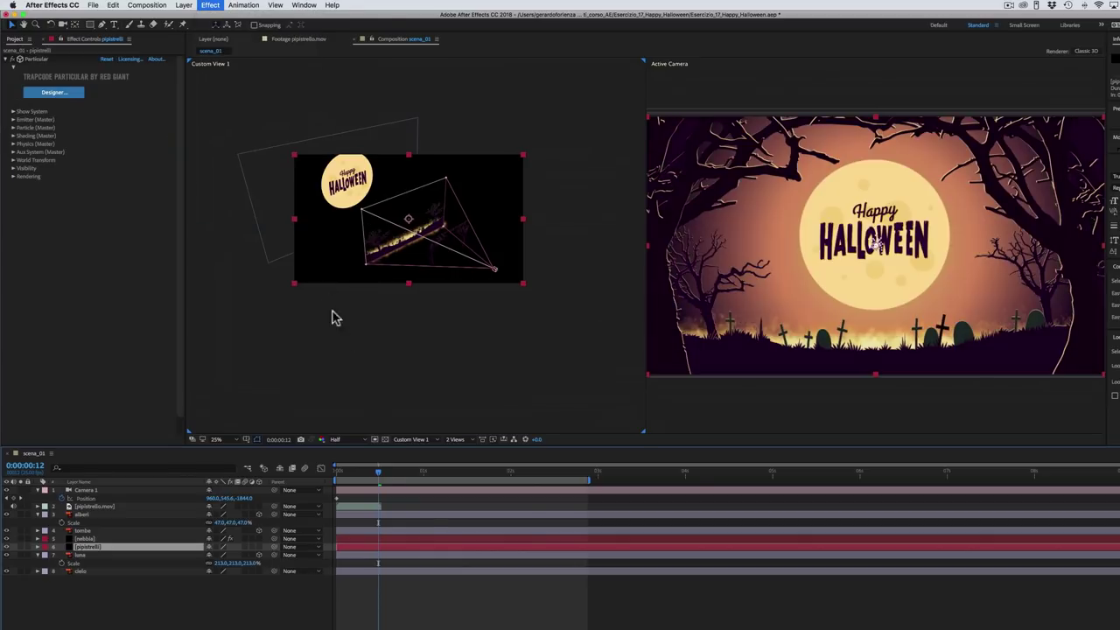
pyautogui.moveTo(378, 478); pyautogui.dragTo(431, 474)
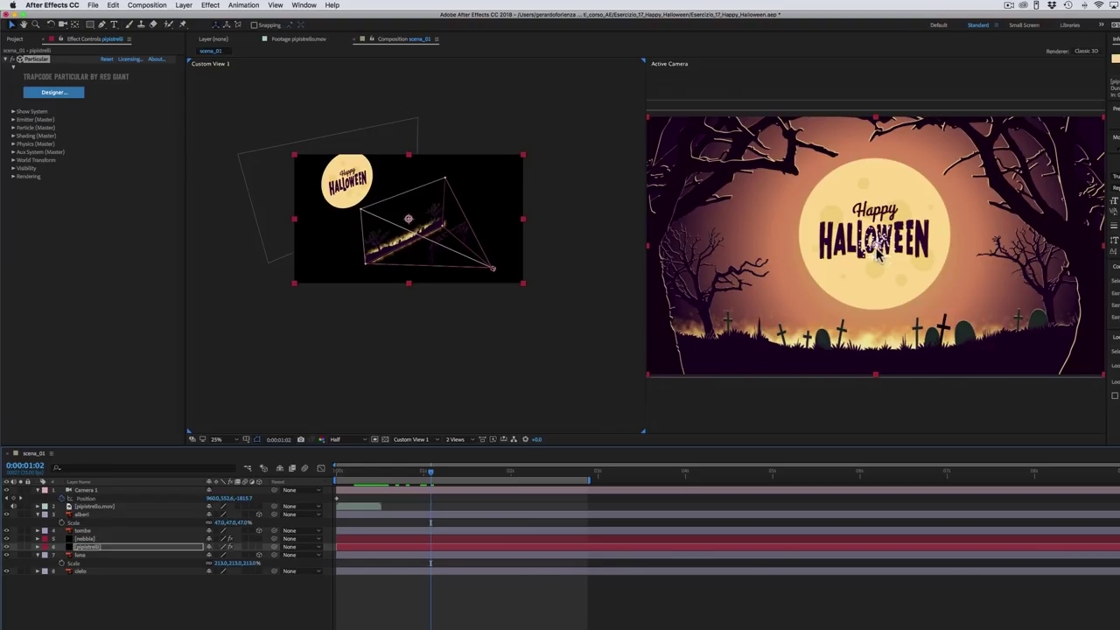
# Step: Set Particle Type to Sprite using the 2. pipistrello.mov layer as texture
pyautogui.click(13, 128)
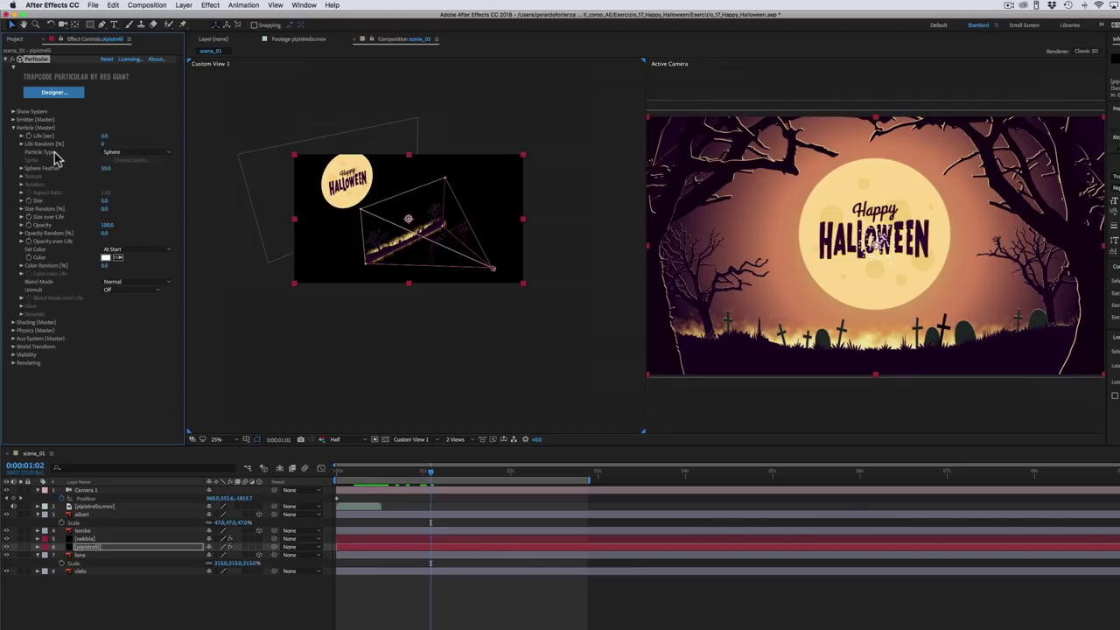
pyautogui.click(131, 154)
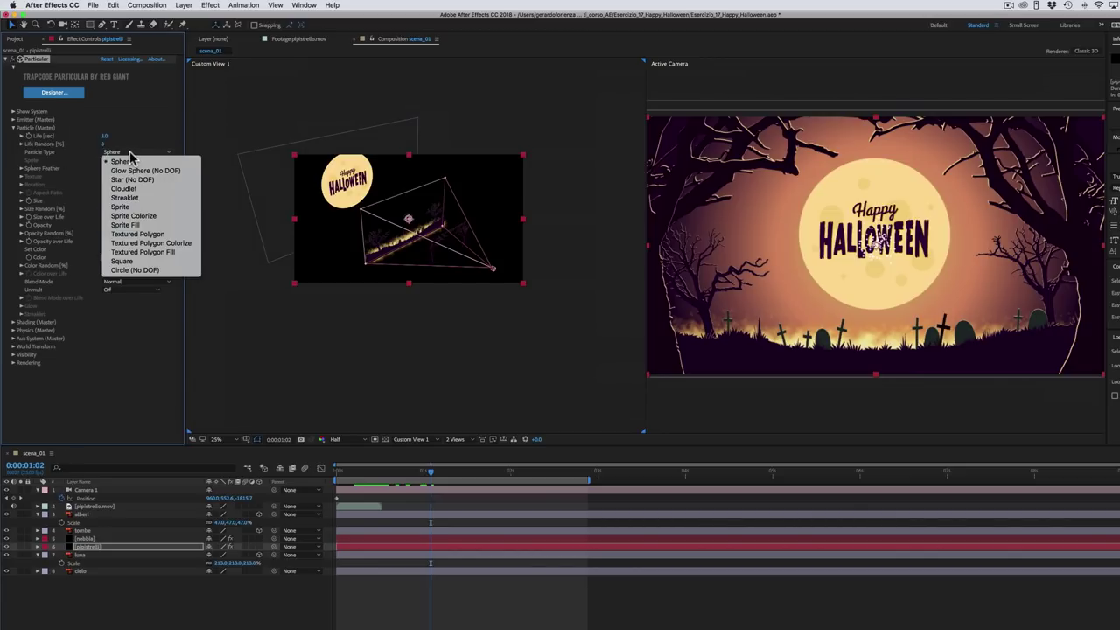
pyautogui.click(128, 208)
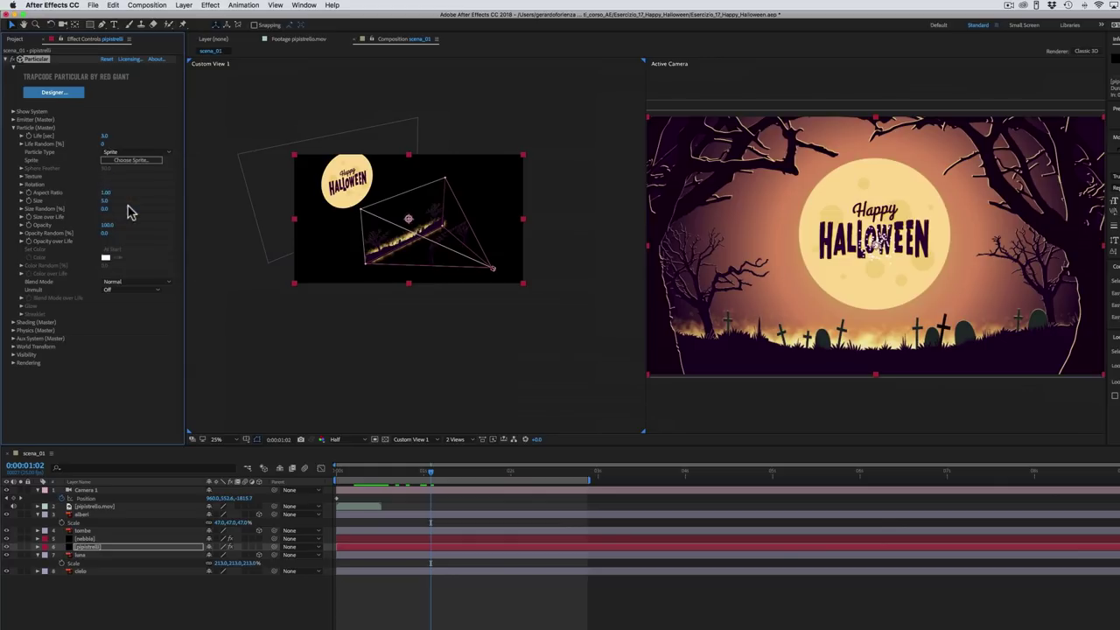
pyautogui.click(131, 160)
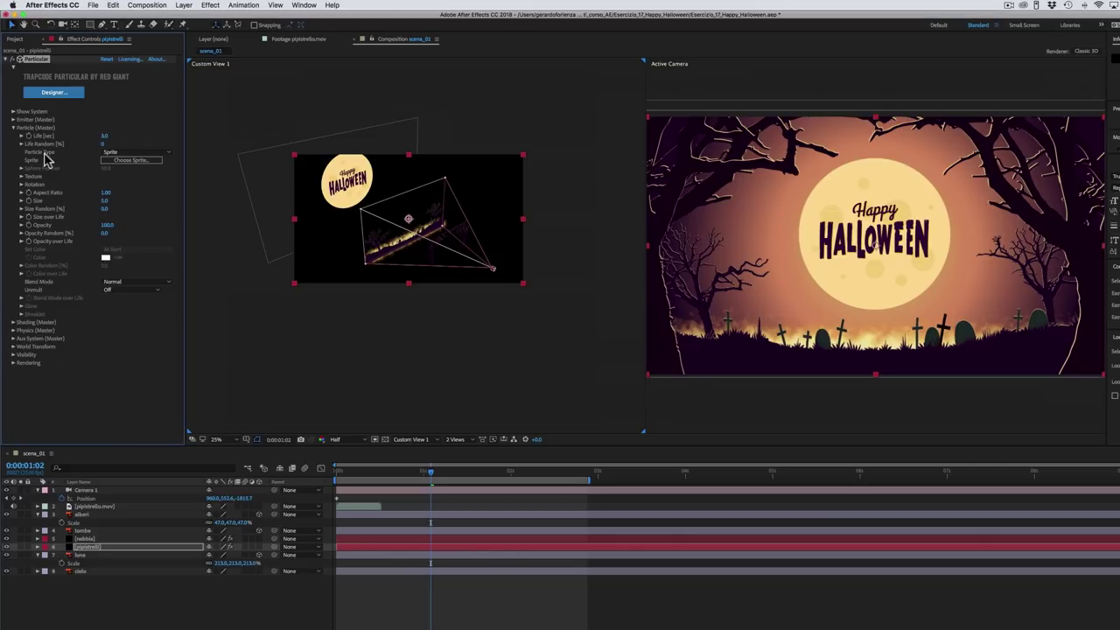
pyautogui.click(21, 177)
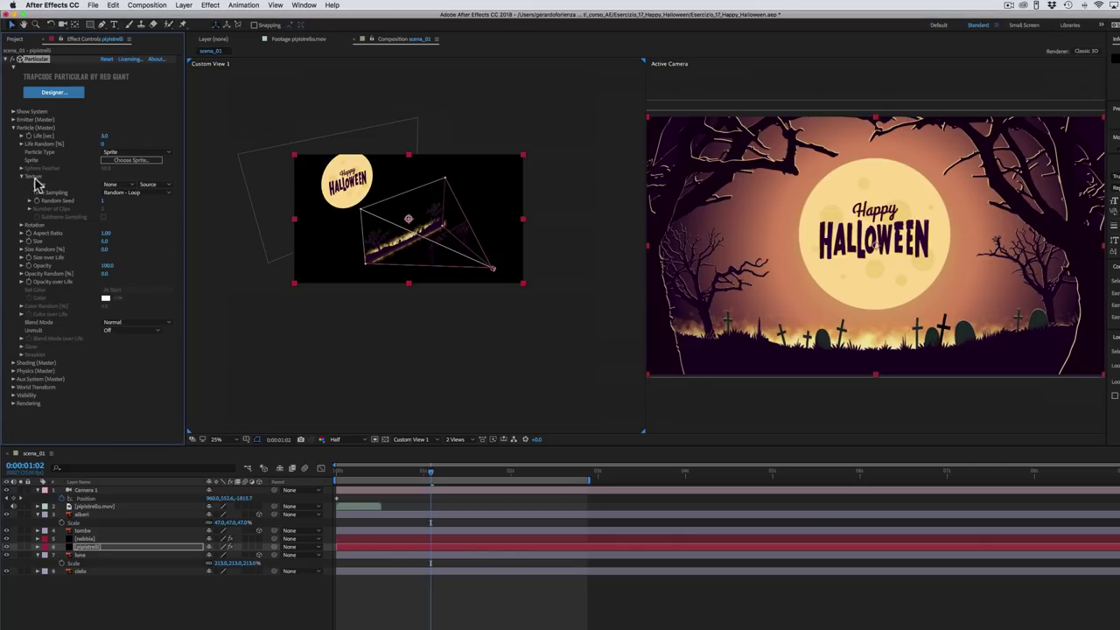
pyautogui.click(127, 185)
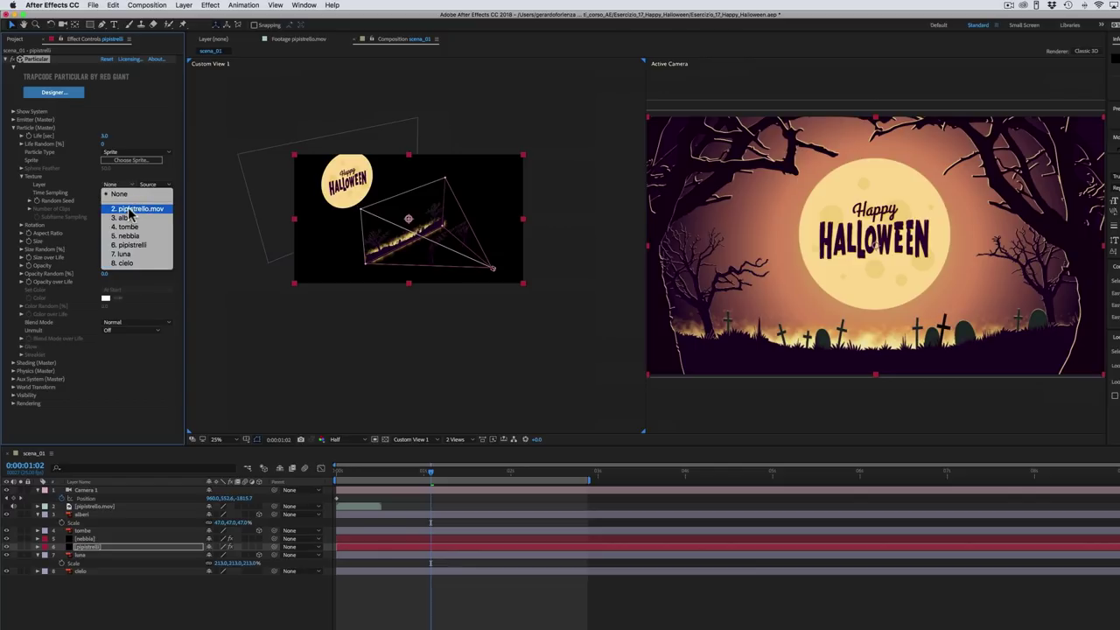
pyautogui.click(132, 209)
# Step: At 0:00:01:11, set Size to 71, Size Random to 38 and Life to 10.4
pyautogui.click(435, 472)
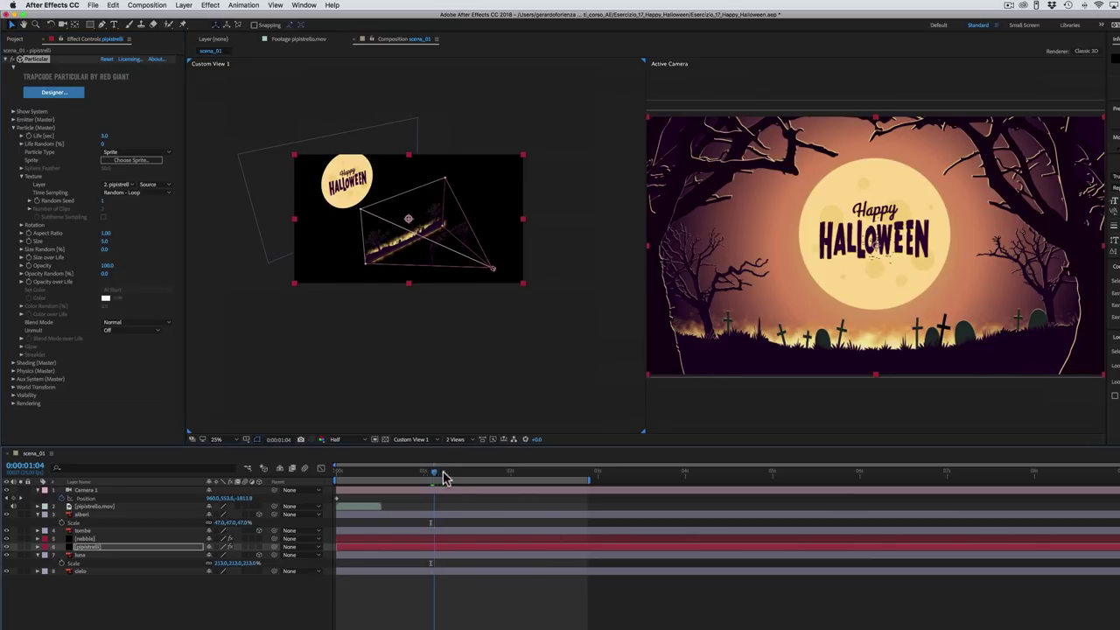
pyautogui.moveTo(444, 477); pyautogui.dragTo(463, 475)
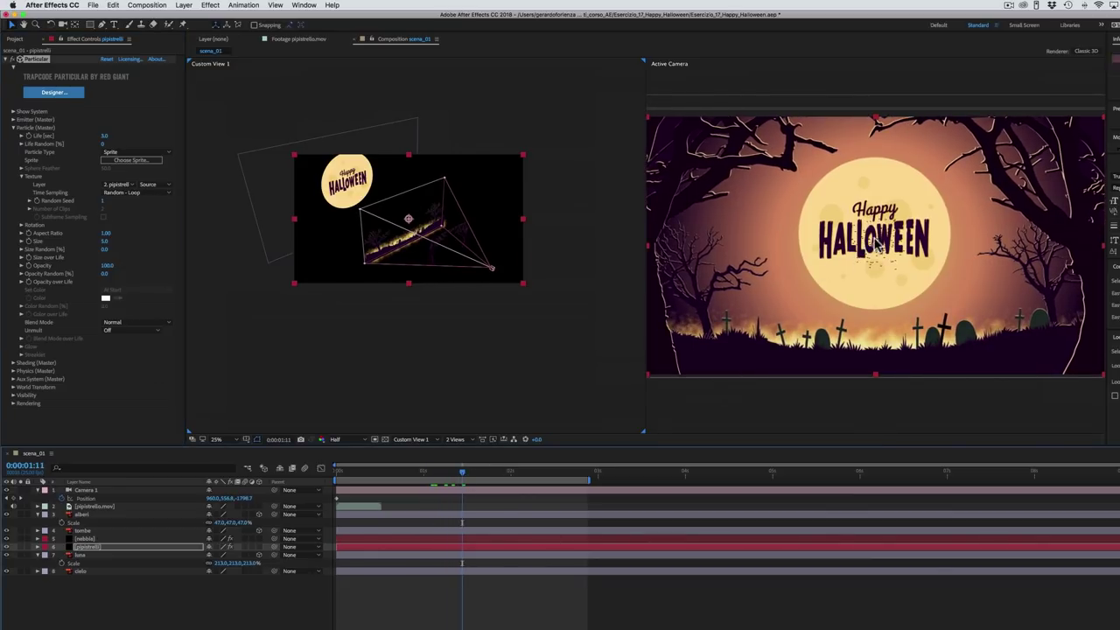
pyautogui.moveTo(103, 245); pyautogui.dragTo(131, 240)
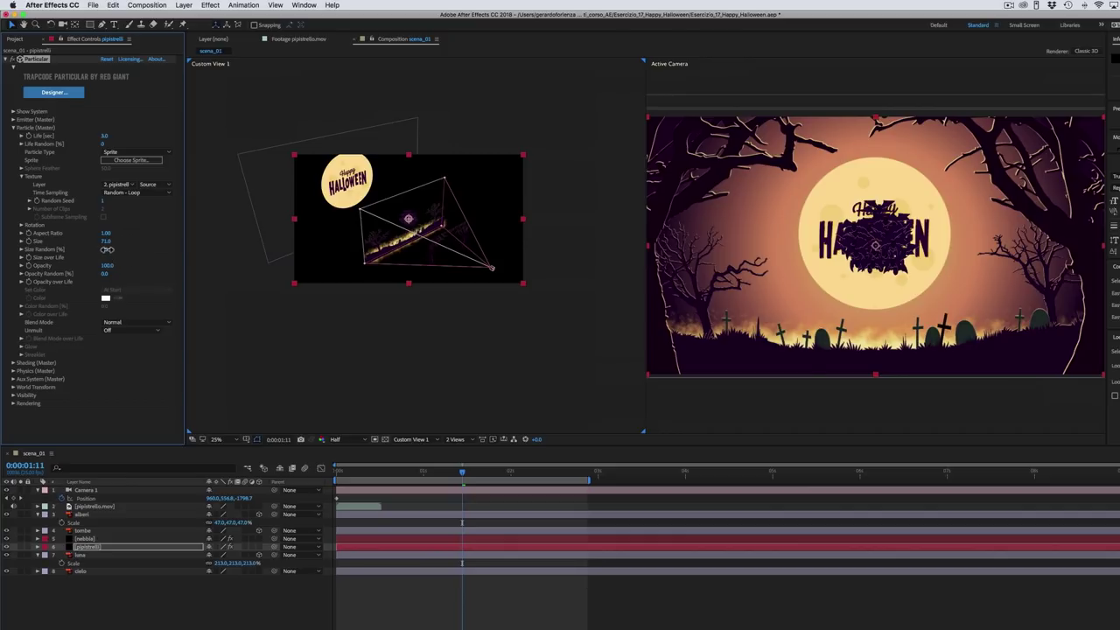
pyautogui.moveTo(110, 249); pyautogui.dragTo(121, 249)
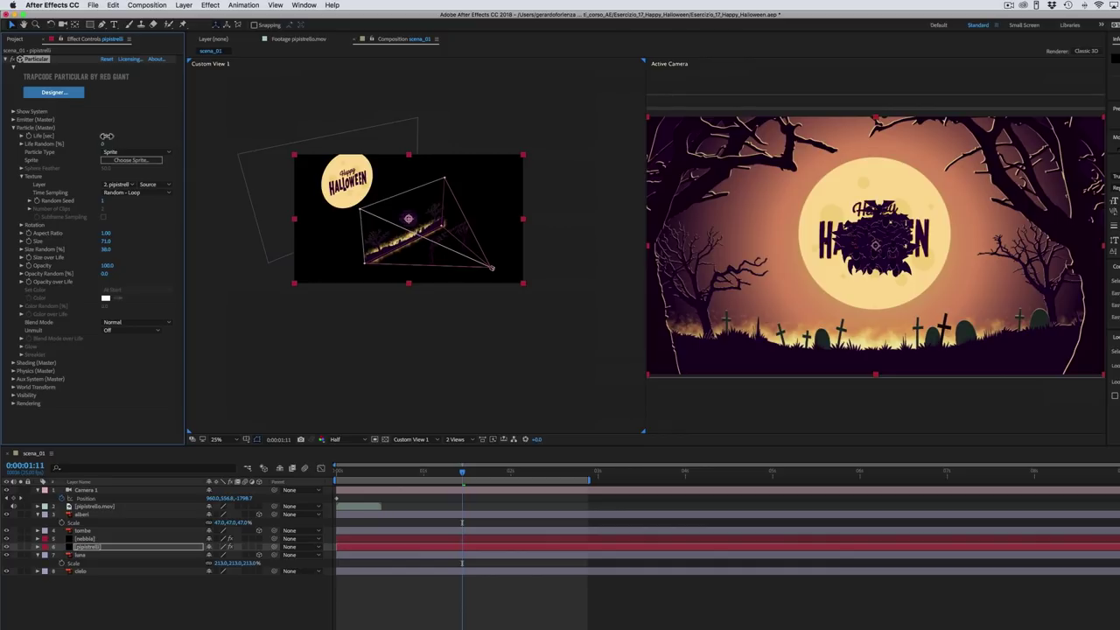
pyautogui.moveTo(129, 133); pyautogui.dragTo(141, 136)
# Step: Make the emitter a Box sized XYZ Individual, X 1760 and Y 178
pyautogui.click(13, 120)
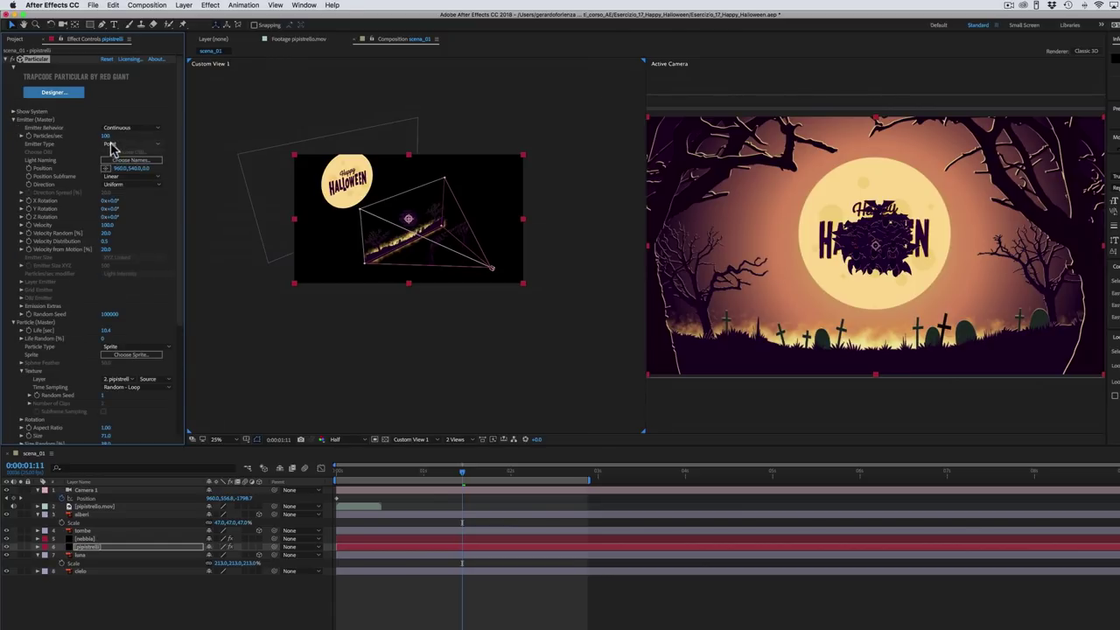
pyautogui.click(111, 145)
pyautogui.click(120, 164)
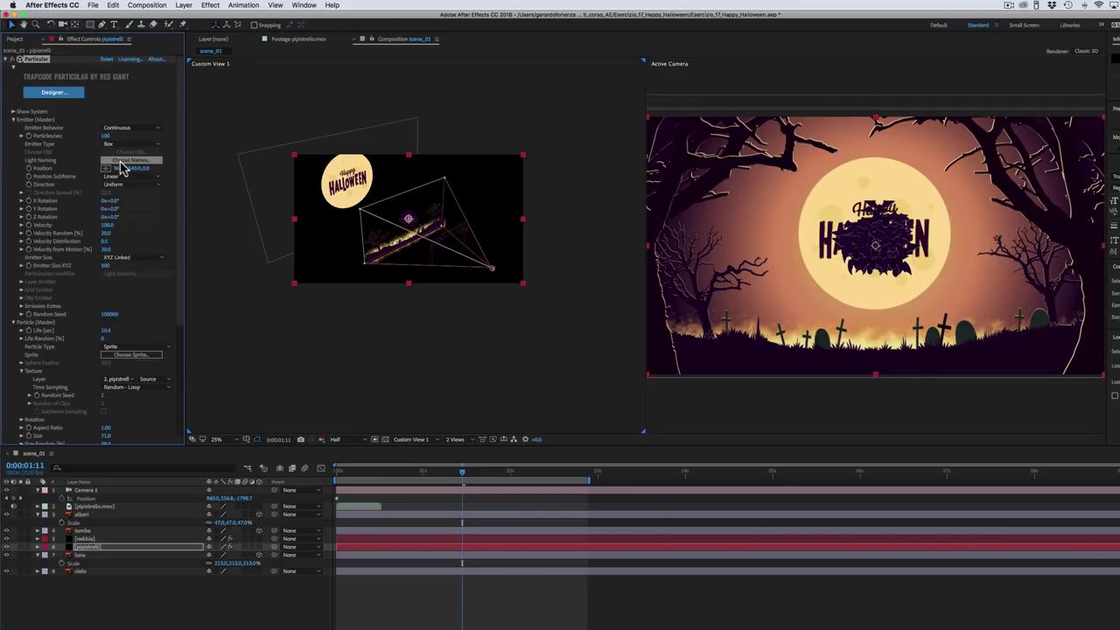
pyautogui.click(115, 258)
pyautogui.click(121, 273)
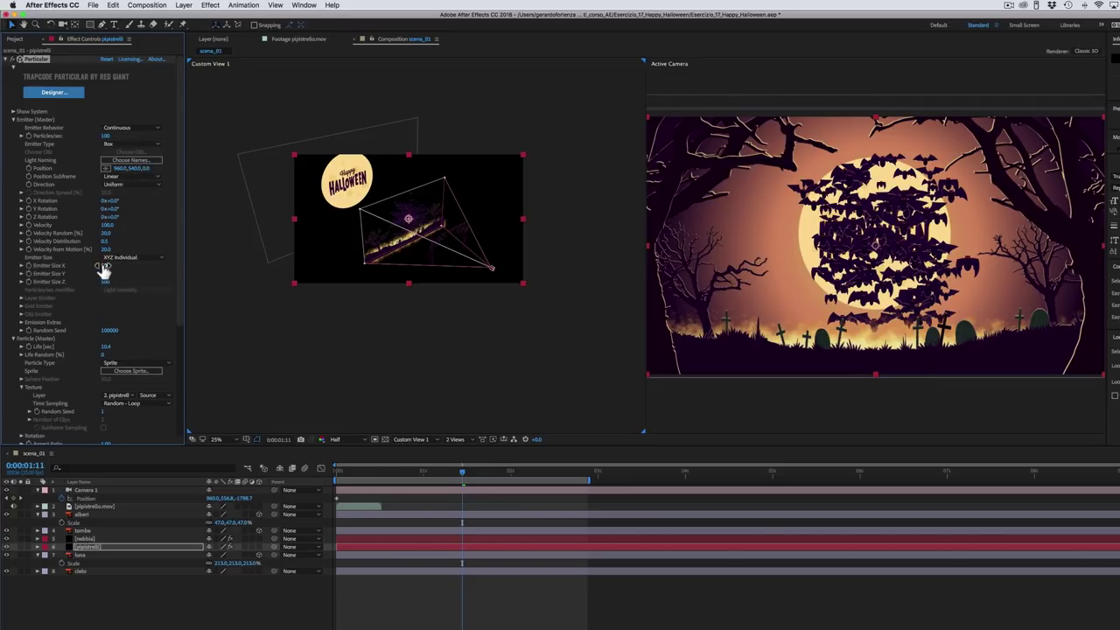
pyautogui.moveTo(103, 264); pyautogui.dragTo(160, 263)
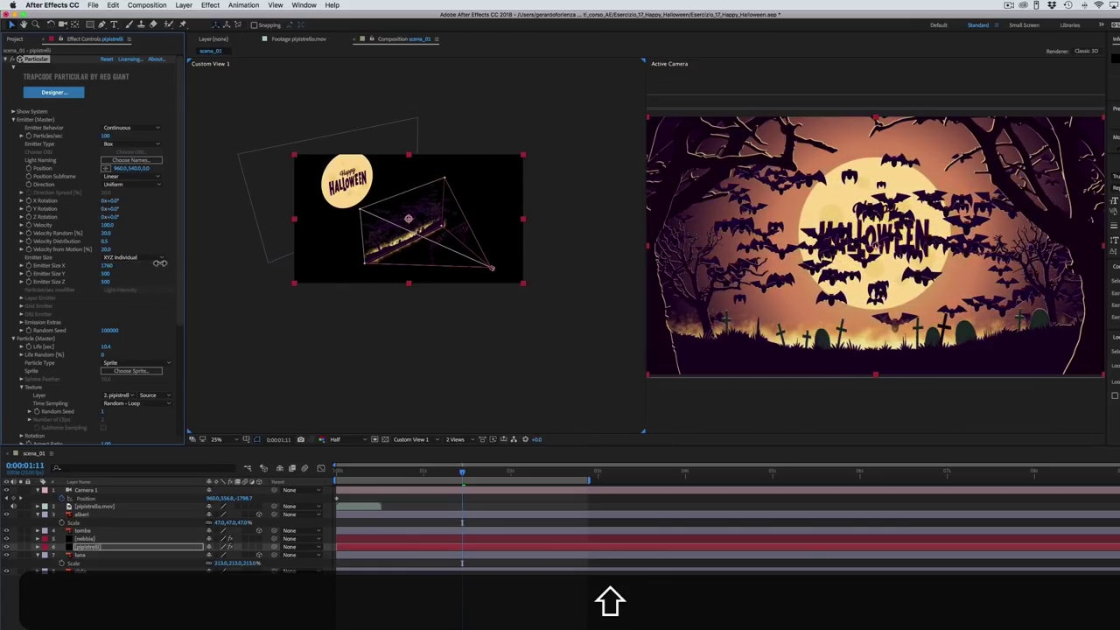
pyautogui.moveTo(104, 274); pyautogui.dragTo(79, 283)
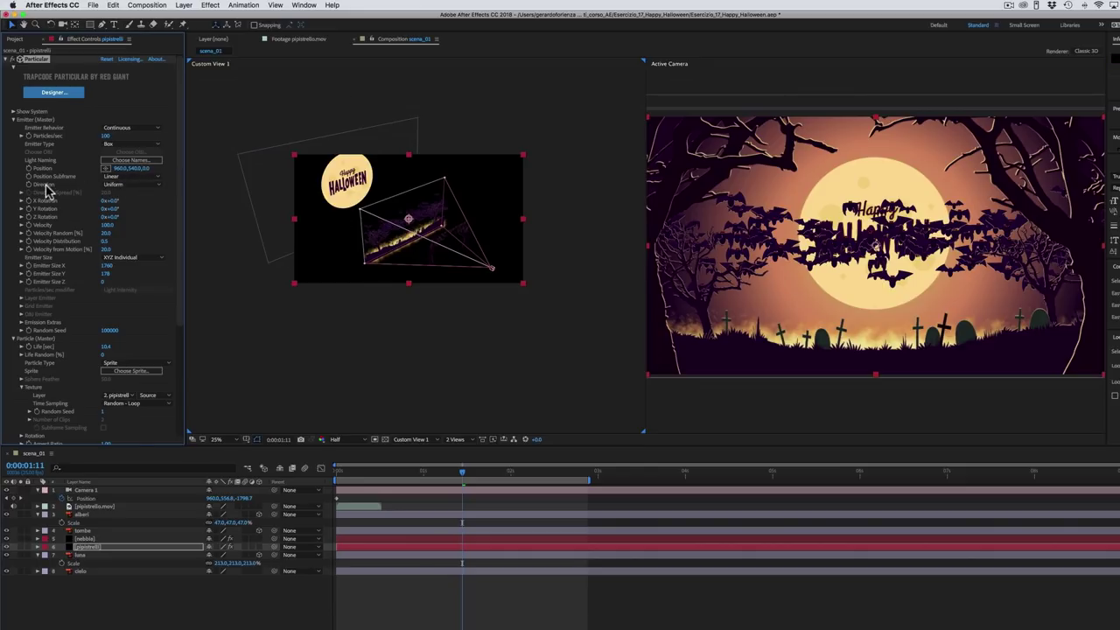
# Step: Set Direction to Directional with X Rotation 120° and lower emitter Position to 960, 1037, 0
pyautogui.click(112, 185)
pyautogui.click(125, 204)
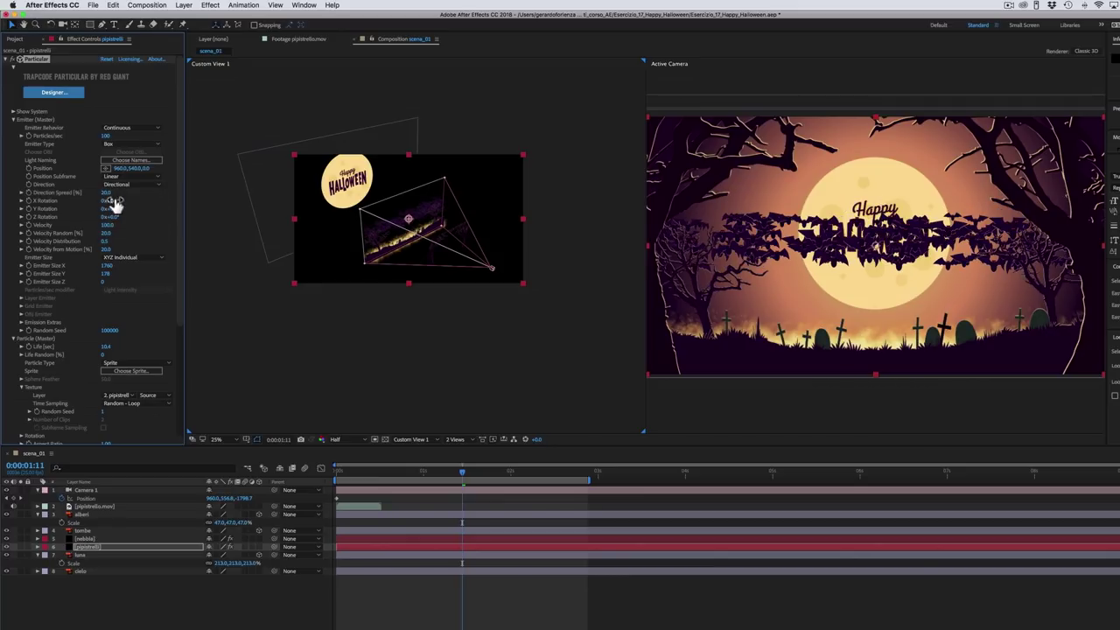
pyautogui.moveTo(118, 200); pyautogui.dragTo(135, 192)
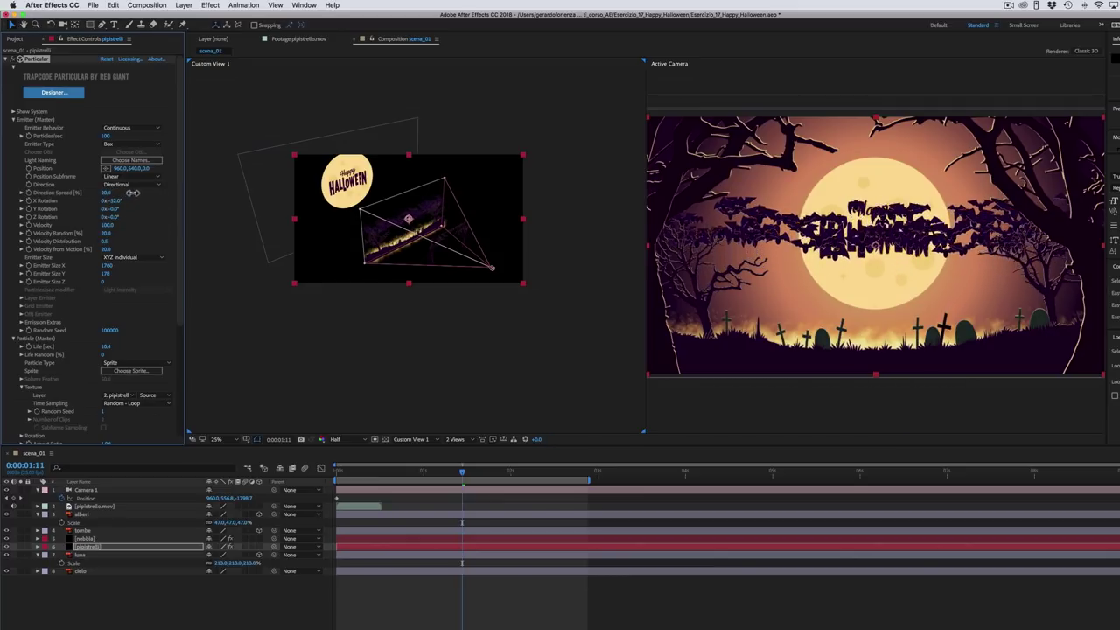
pyautogui.moveTo(135, 192); pyautogui.dragTo(162, 190)
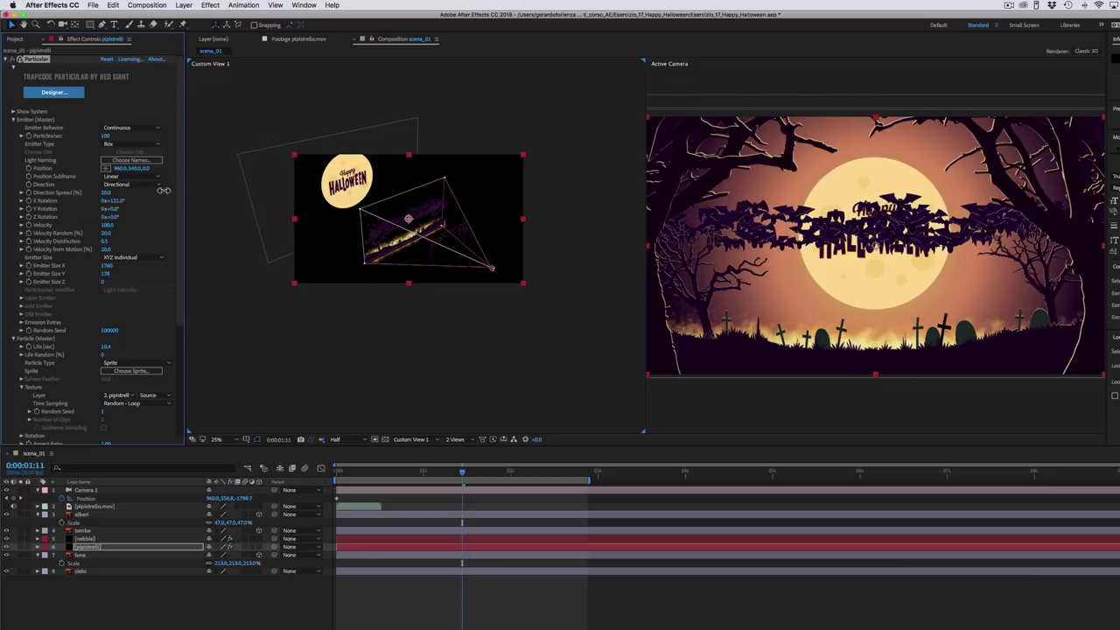
pyautogui.moveTo(163, 190); pyautogui.dragTo(164, 190)
pyautogui.moveTo(463, 477); pyautogui.dragTo(539, 477)
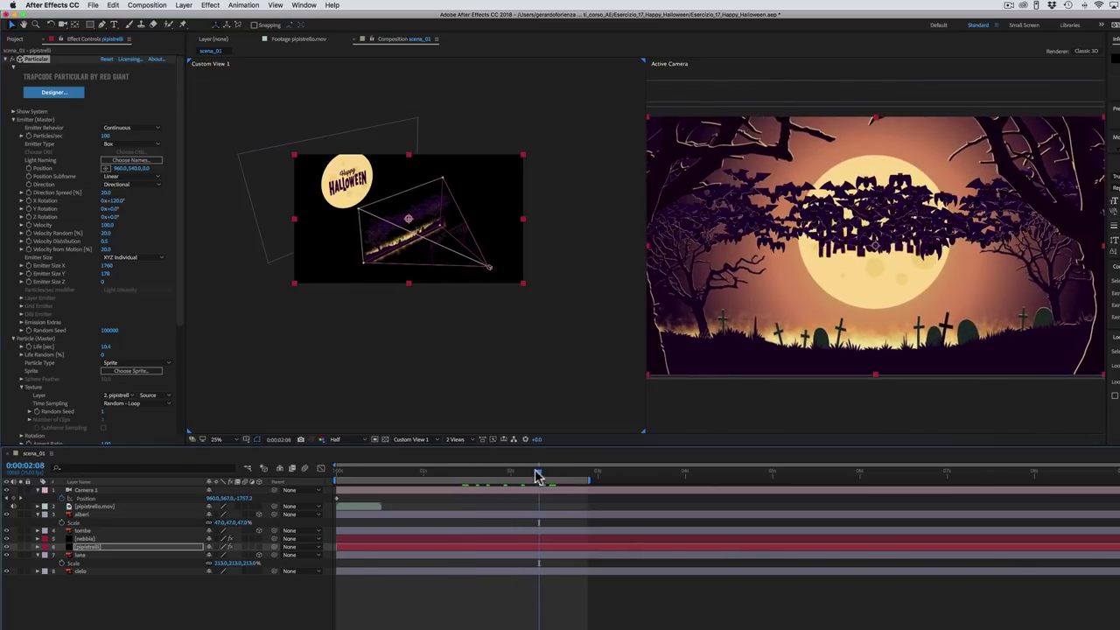
pyautogui.moveTo(136, 172); pyautogui.dragTo(230, 168)
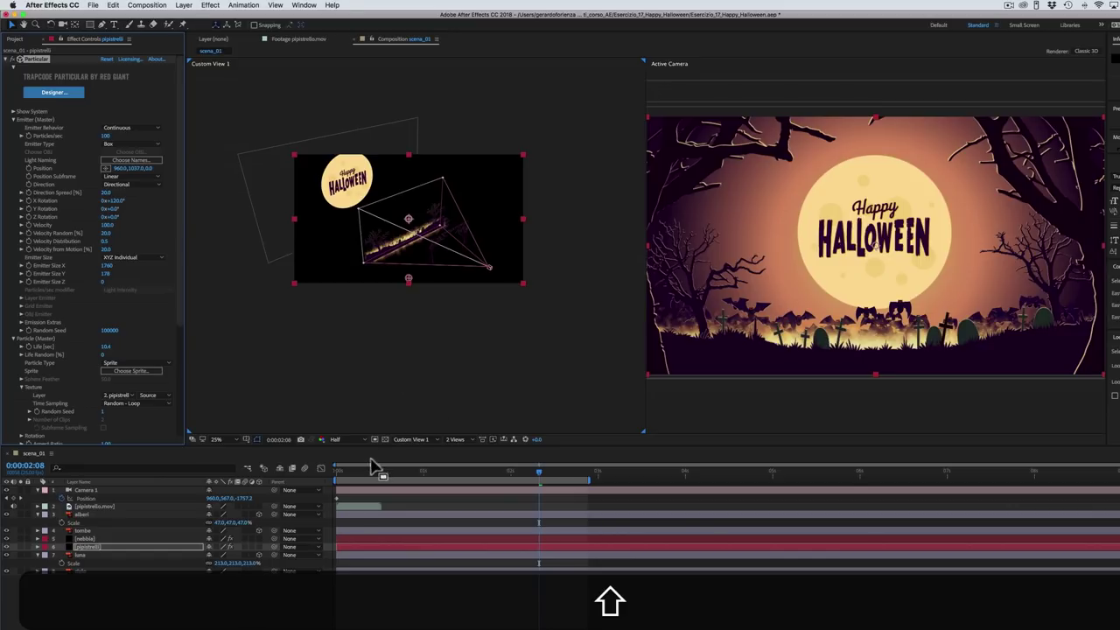
# Step: Cut Particles/sec to 15 and raise Velocity to 360, previewing the bats
pyautogui.moveTo(344, 481); pyautogui.dragTo(598, 474)
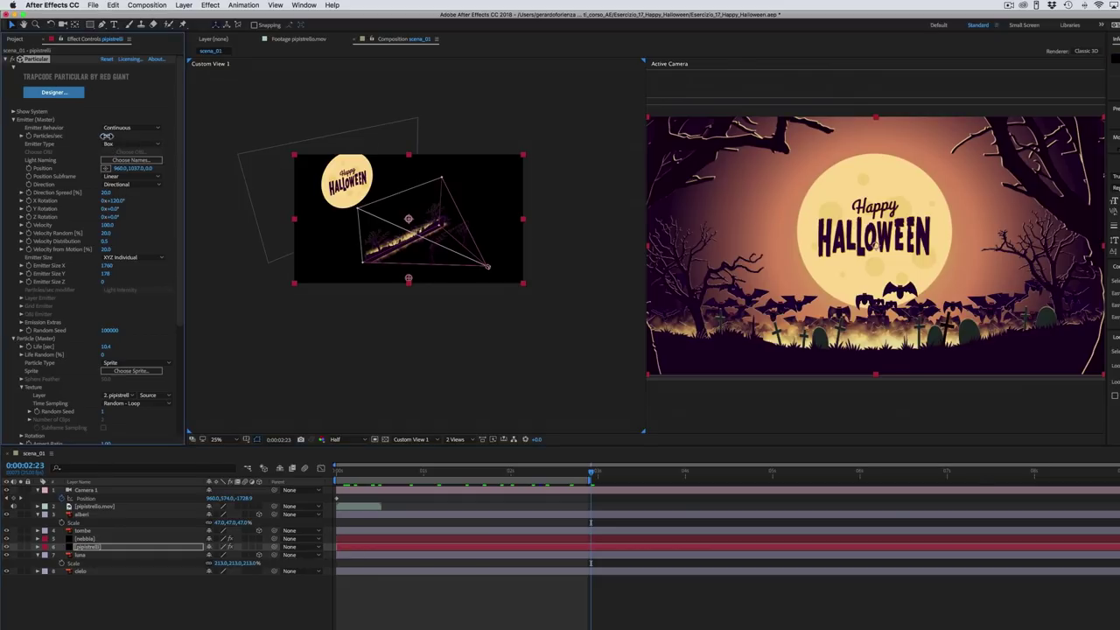
pyautogui.moveTo(106, 136); pyautogui.dragTo(105, 137)
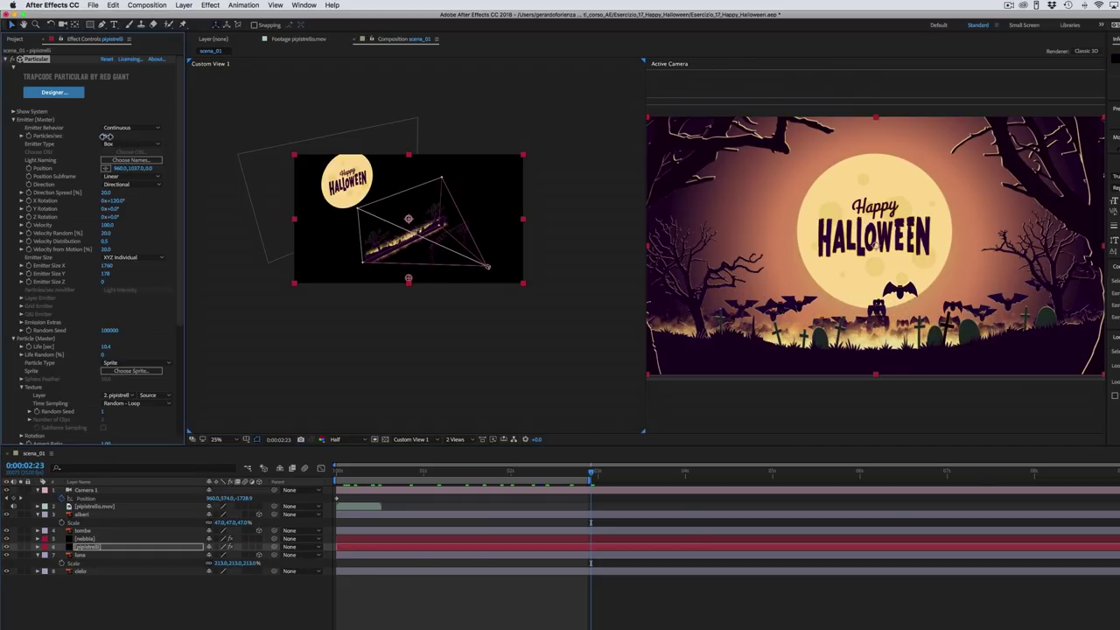
pyautogui.moveTo(105, 137); pyautogui.dragTo(107, 141)
pyautogui.press('space')
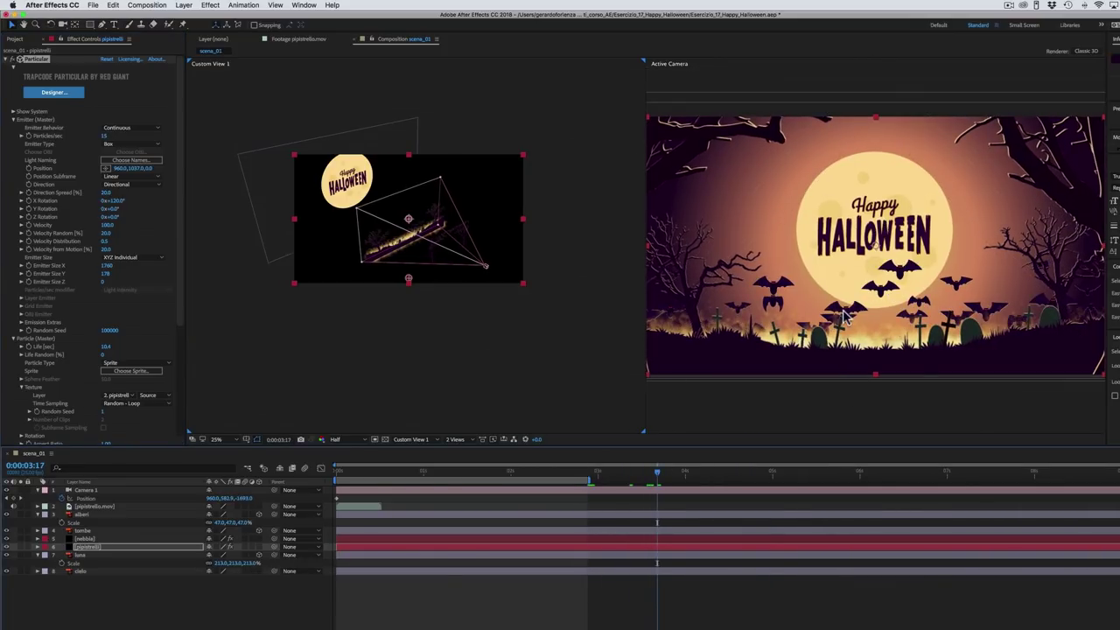
pyautogui.moveTo(107, 230); pyautogui.dragTo(122, 226)
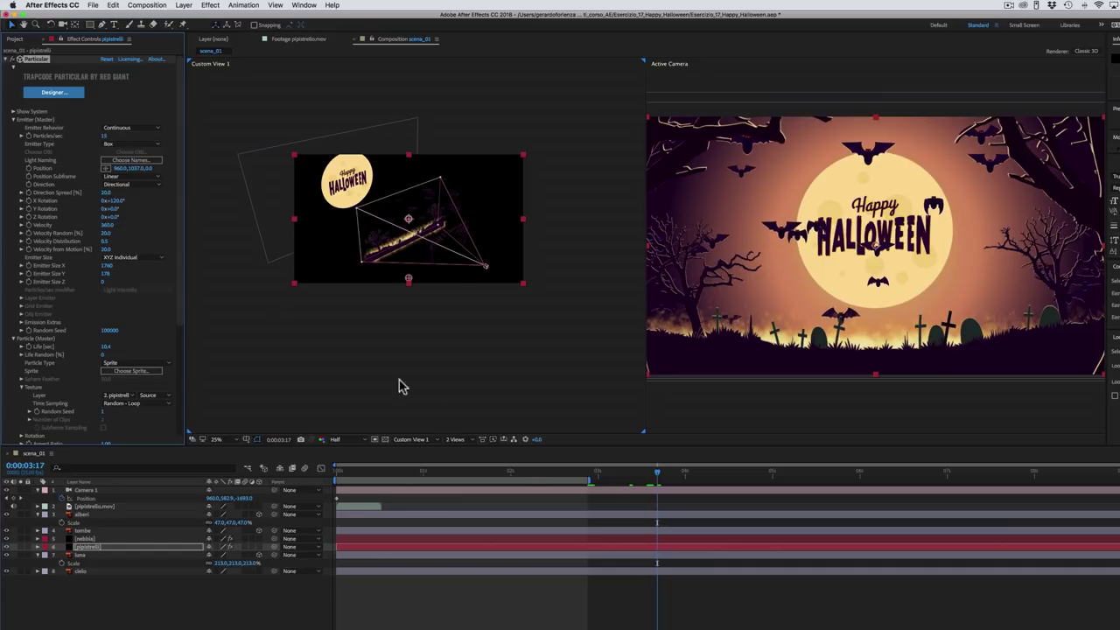
pyautogui.press('space')
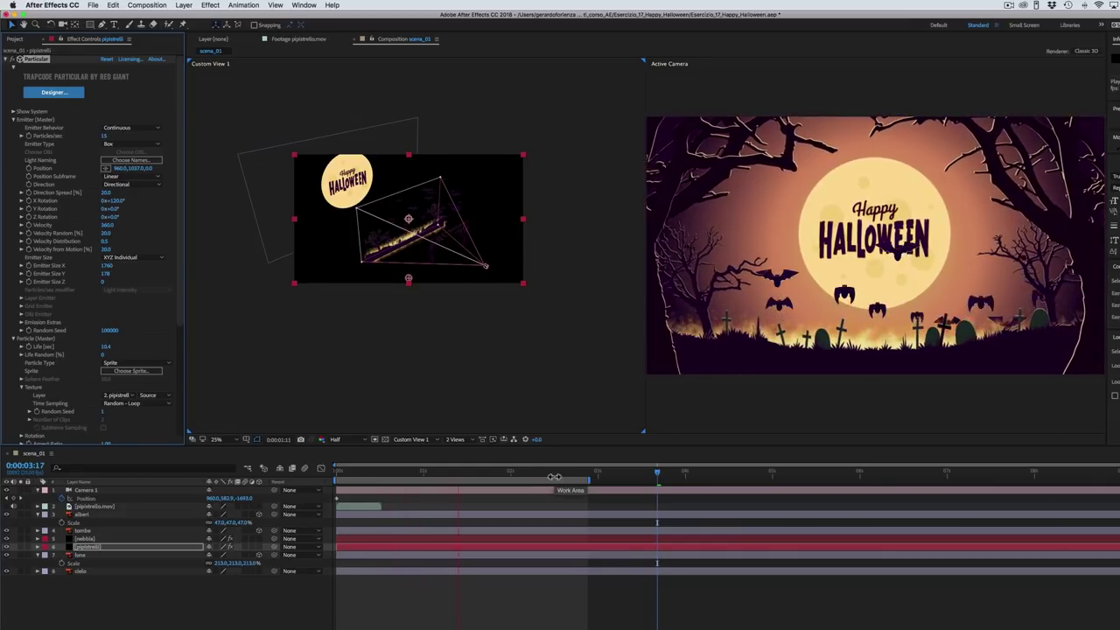
pyautogui.press('space')
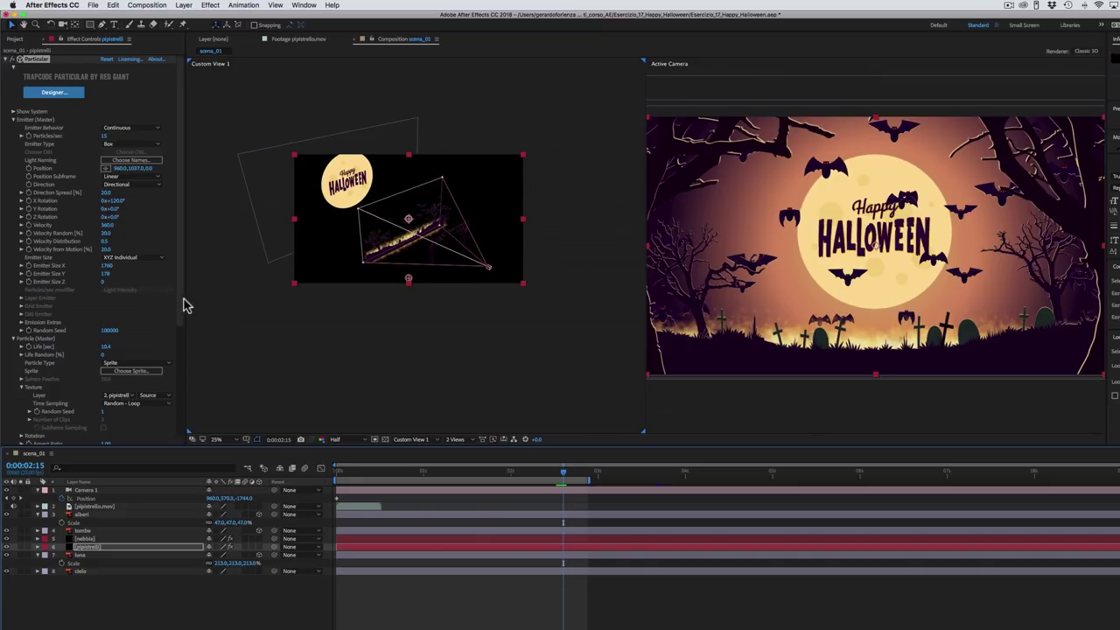
pyautogui.scroll(-5, 70, 263)
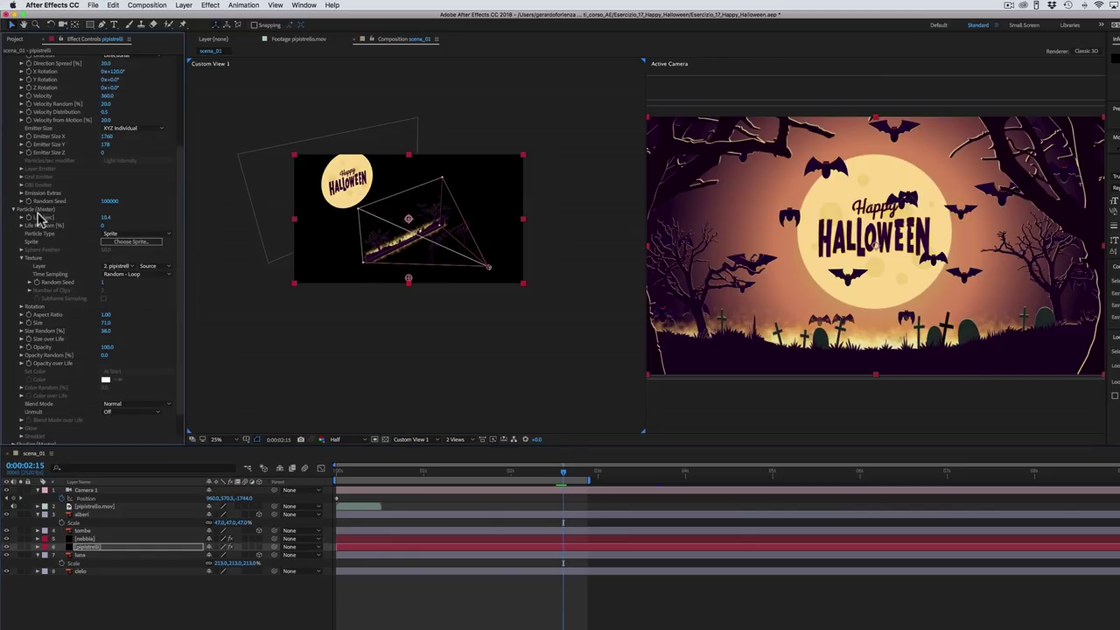
pyautogui.click(23, 306)
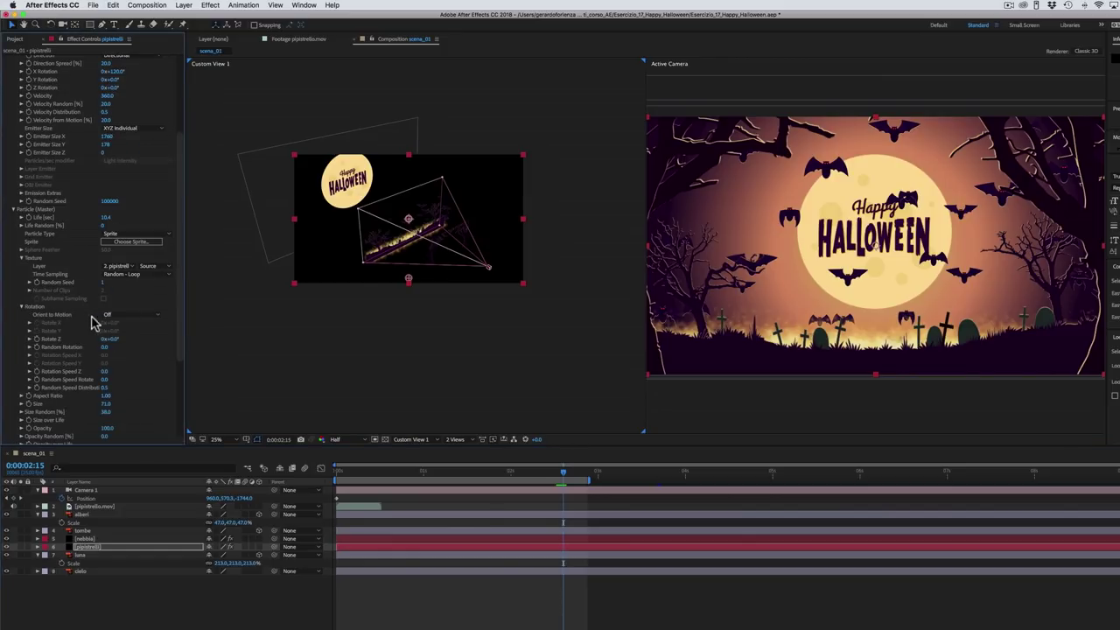
pyautogui.click(118, 316)
pyautogui.click(115, 326)
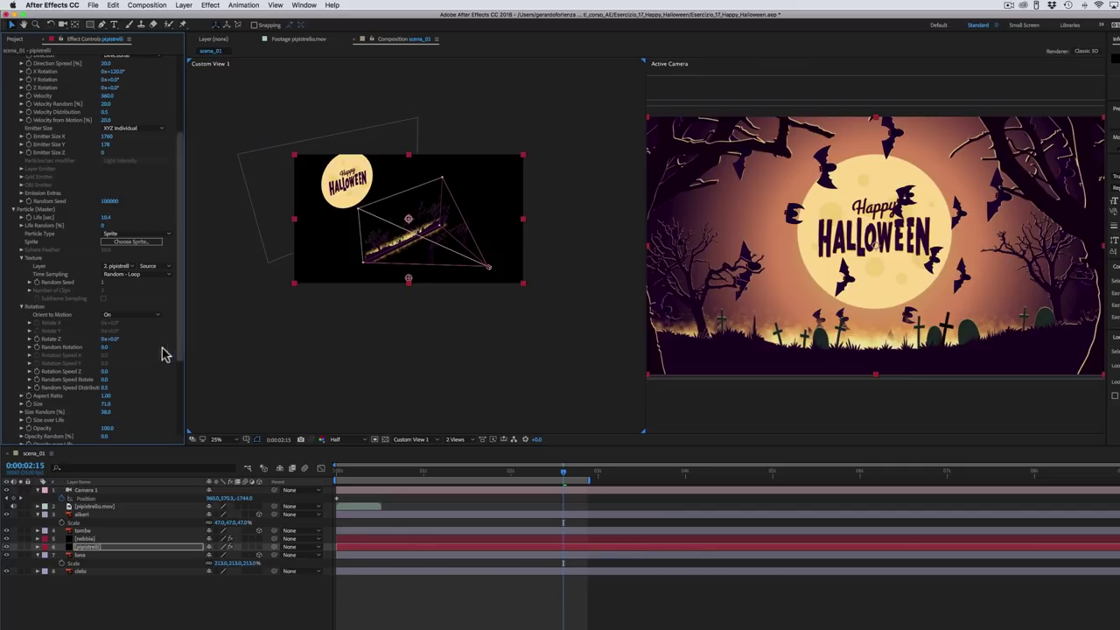
pyautogui.moveTo(112, 339); pyautogui.dragTo(137, 333)
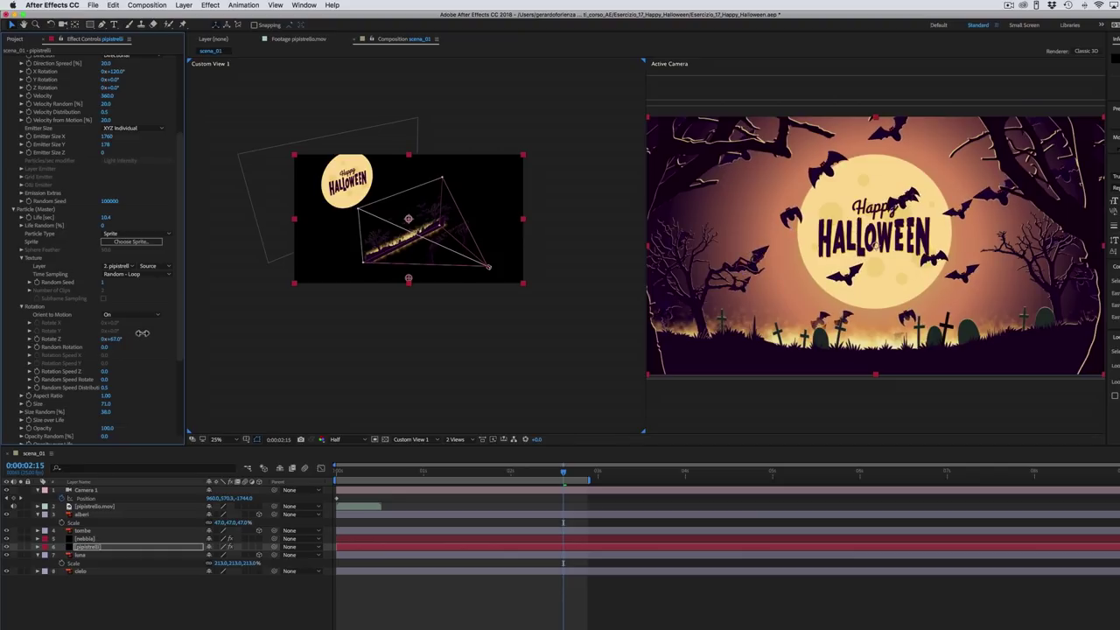
pyautogui.moveTo(137, 332); pyautogui.dragTo(153, 334)
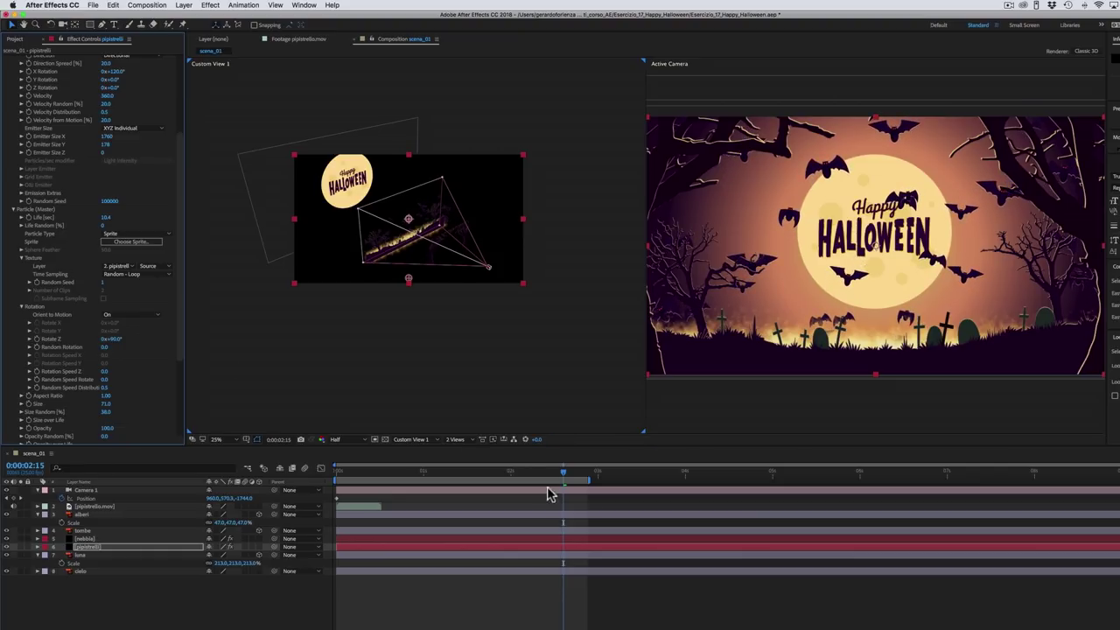
pyautogui.moveTo(558, 480); pyautogui.dragTo(703, 473)
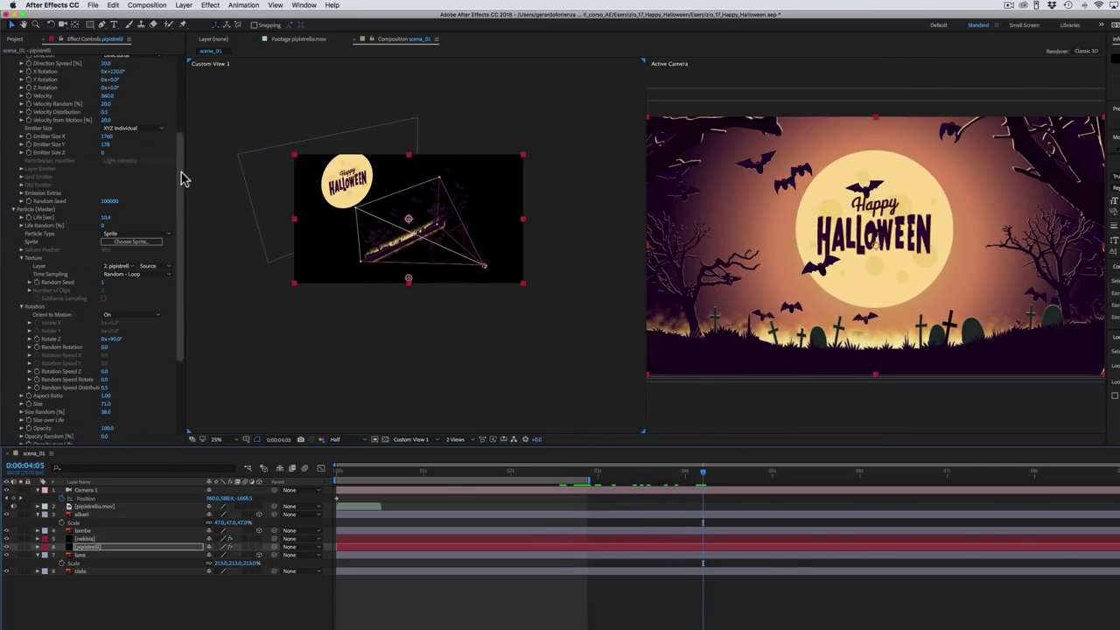
pyautogui.moveTo(180, 181); pyautogui.dragTo(188, 105)
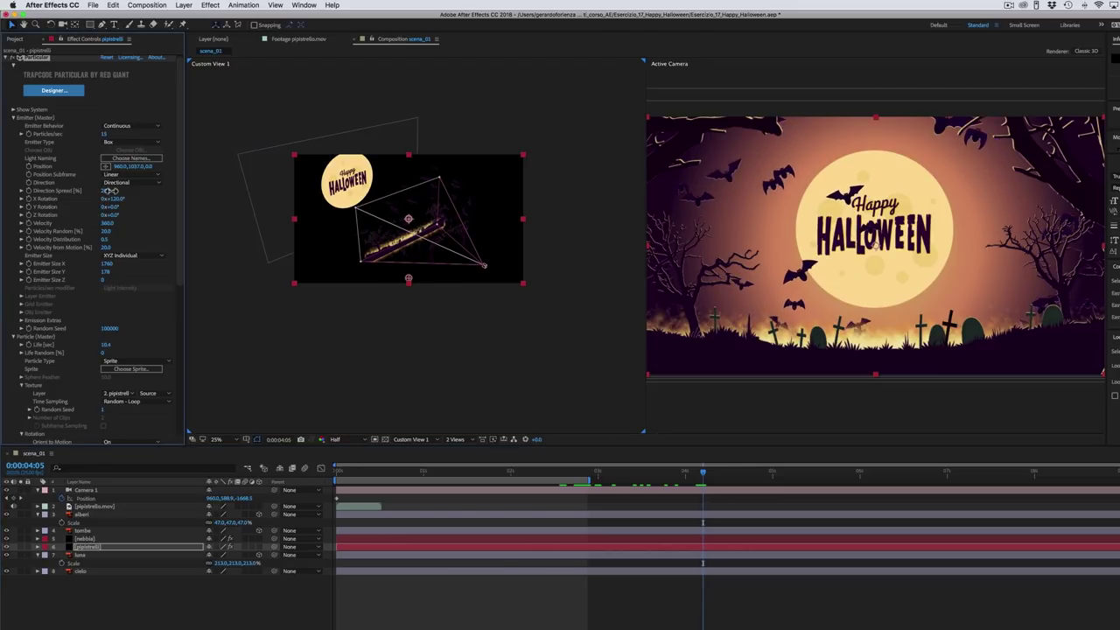
# Step: Set Direction Spread to 36, extend the work area and preview, then show the Project panel
pyautogui.moveTo(113, 191); pyautogui.dragTo(118, 190)
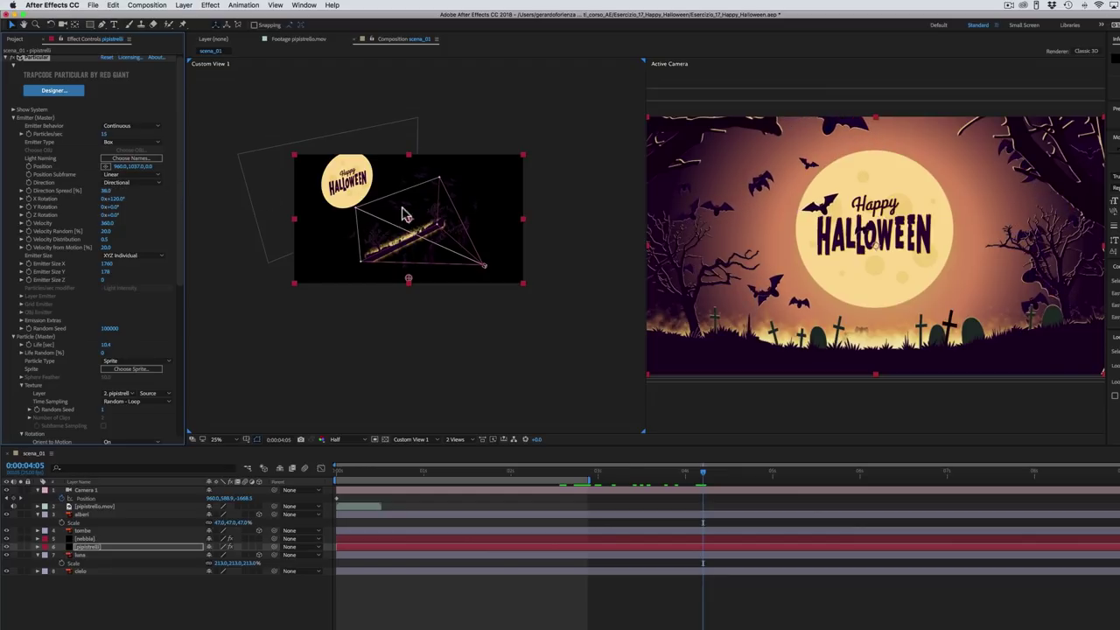
pyautogui.moveTo(592, 486); pyautogui.dragTo(690, 483)
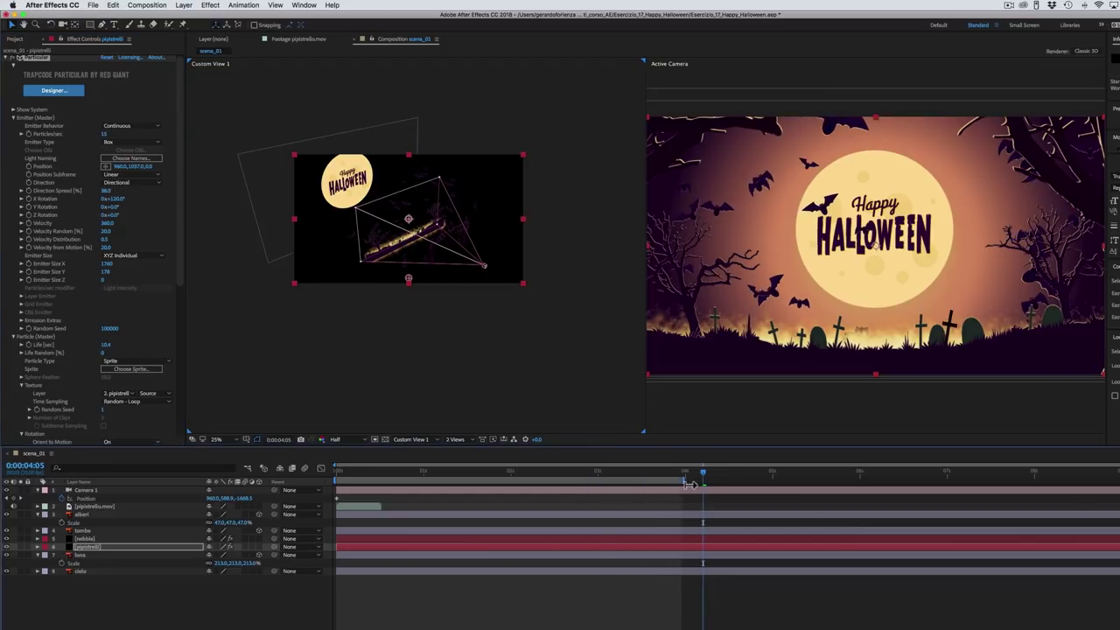
pyautogui.press('space')
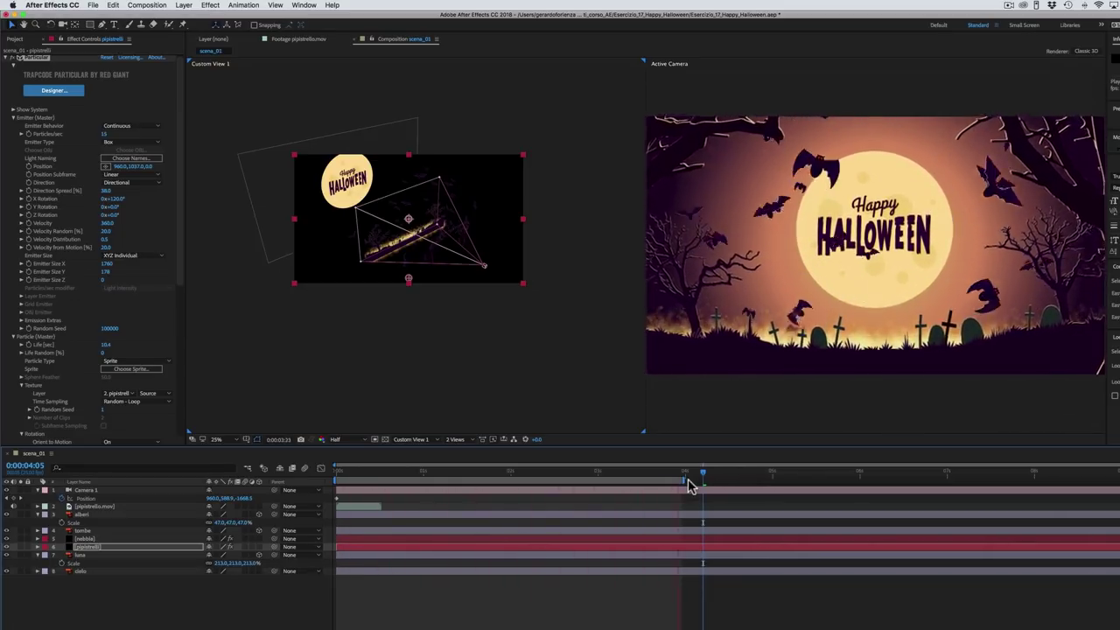
pyautogui.press('space')
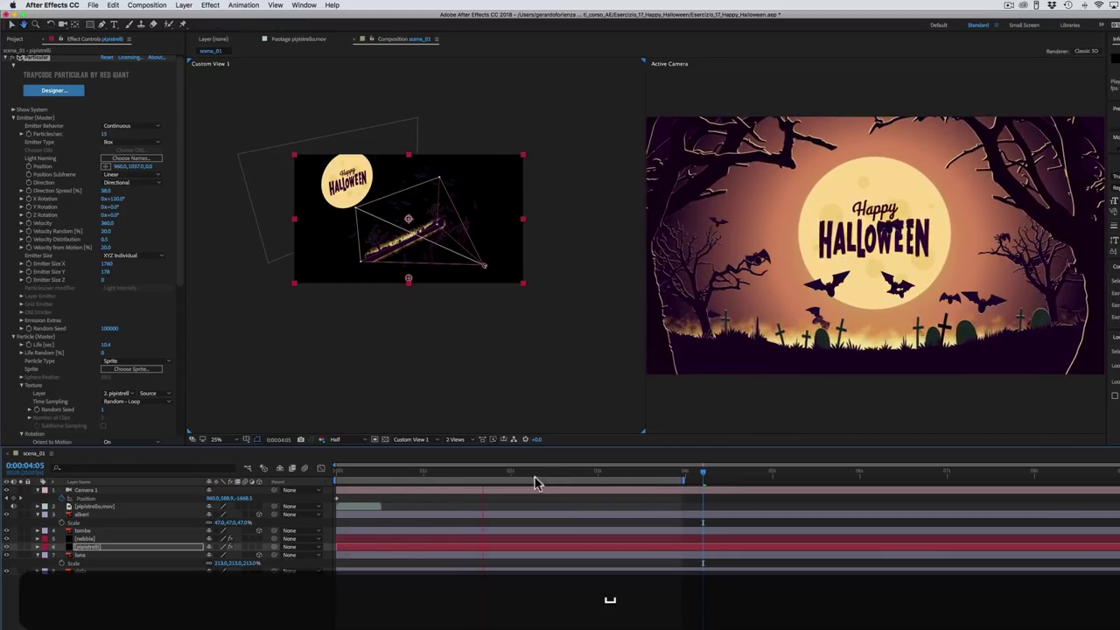
pyautogui.click(483, 473)
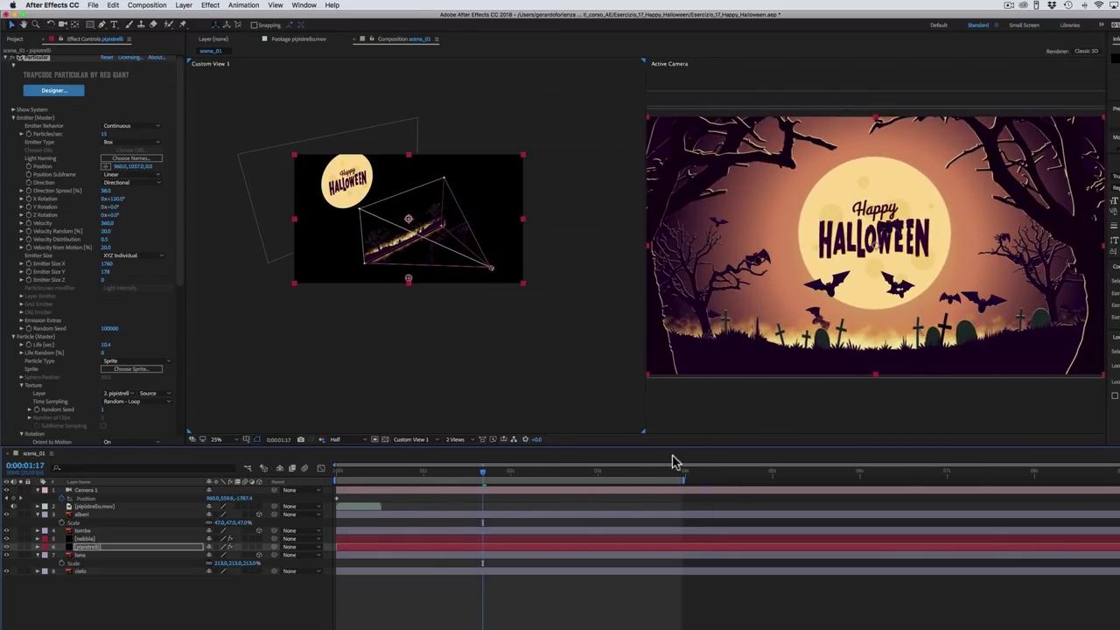
pyautogui.click(14, 39)
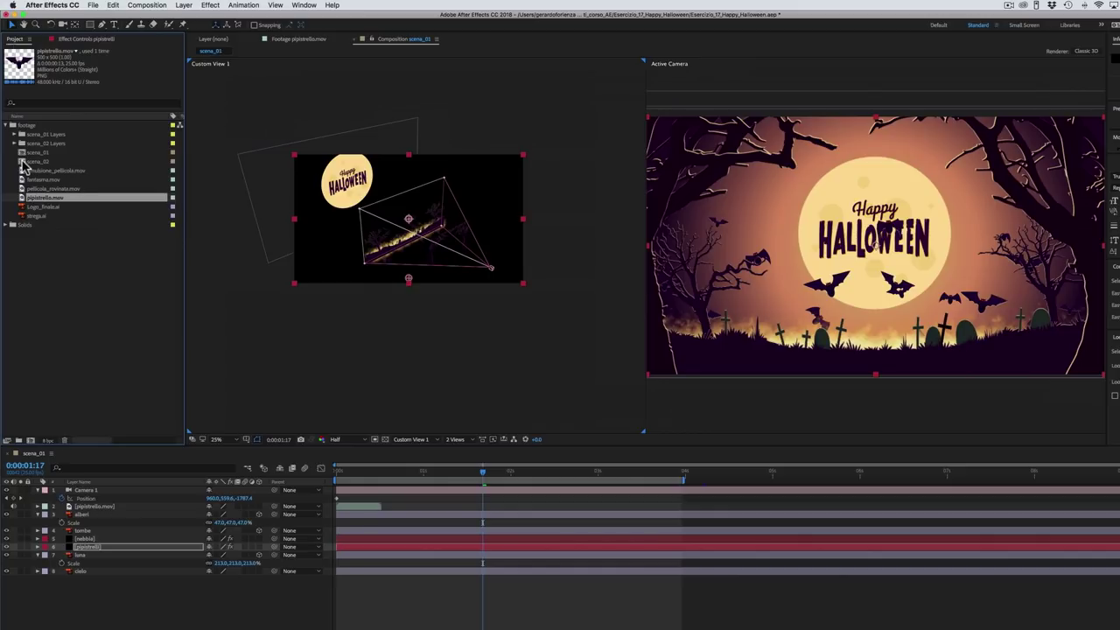
# Step: Open scena_02, switch its nuvole, casa_stregata, luna and cielo layers to 3D and select each
pyautogui.doubleClick(35, 162)
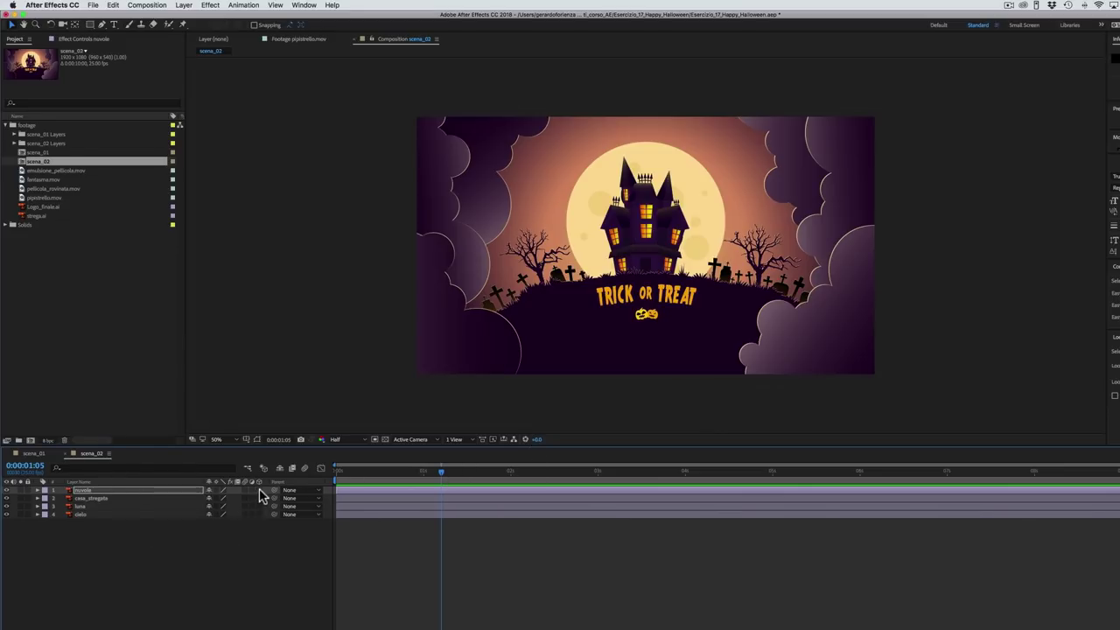
pyautogui.moveTo(261, 491); pyautogui.dragTo(261, 514)
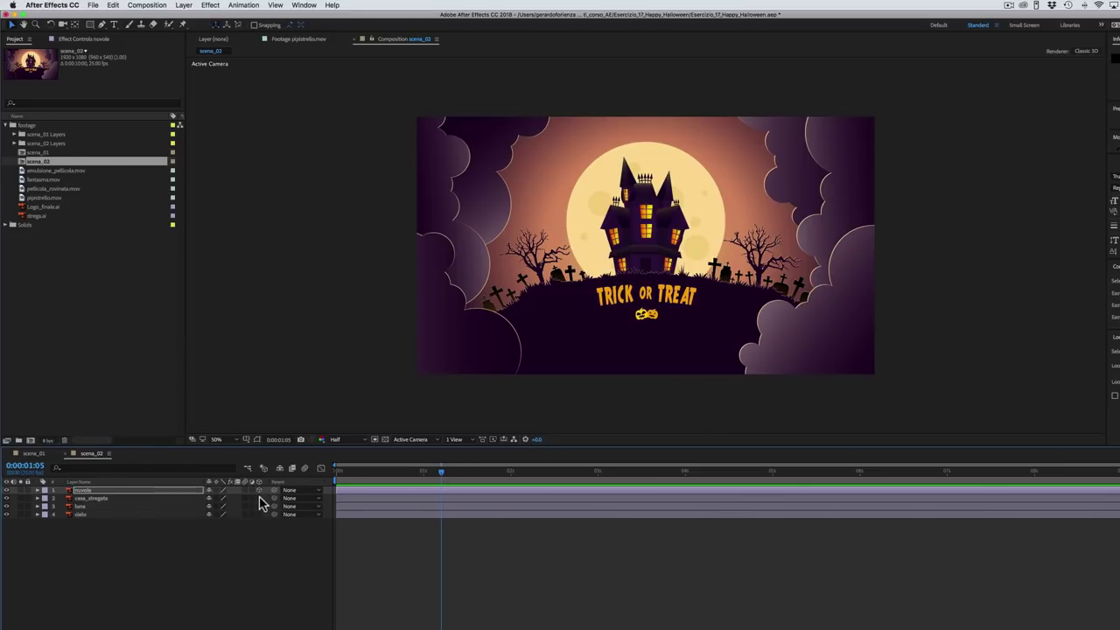
pyautogui.click(106, 490)
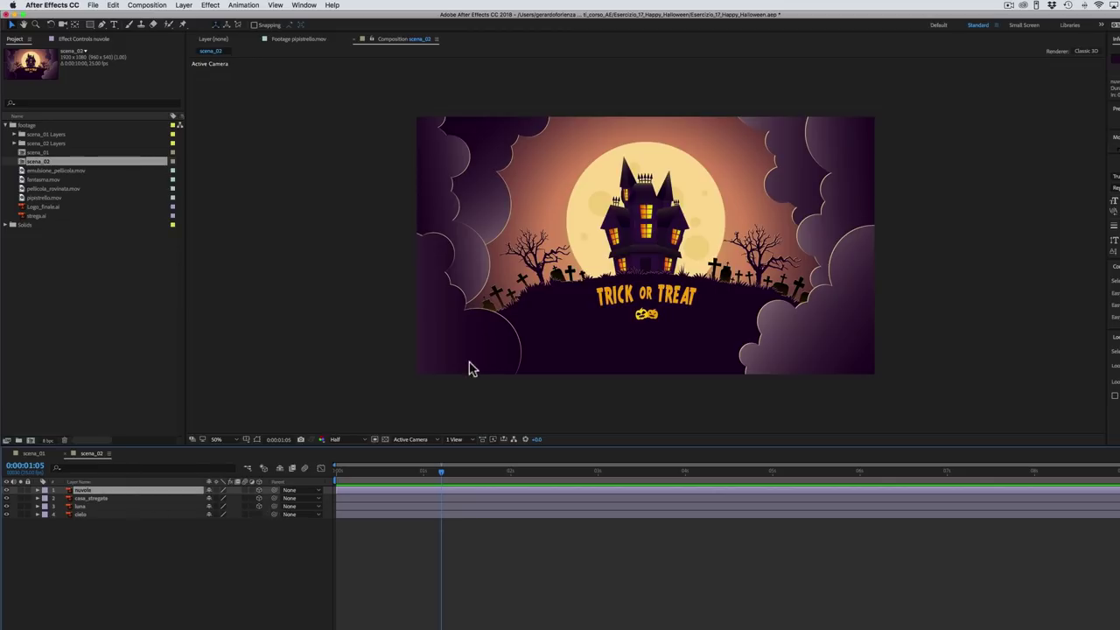
pyautogui.click(103, 498)
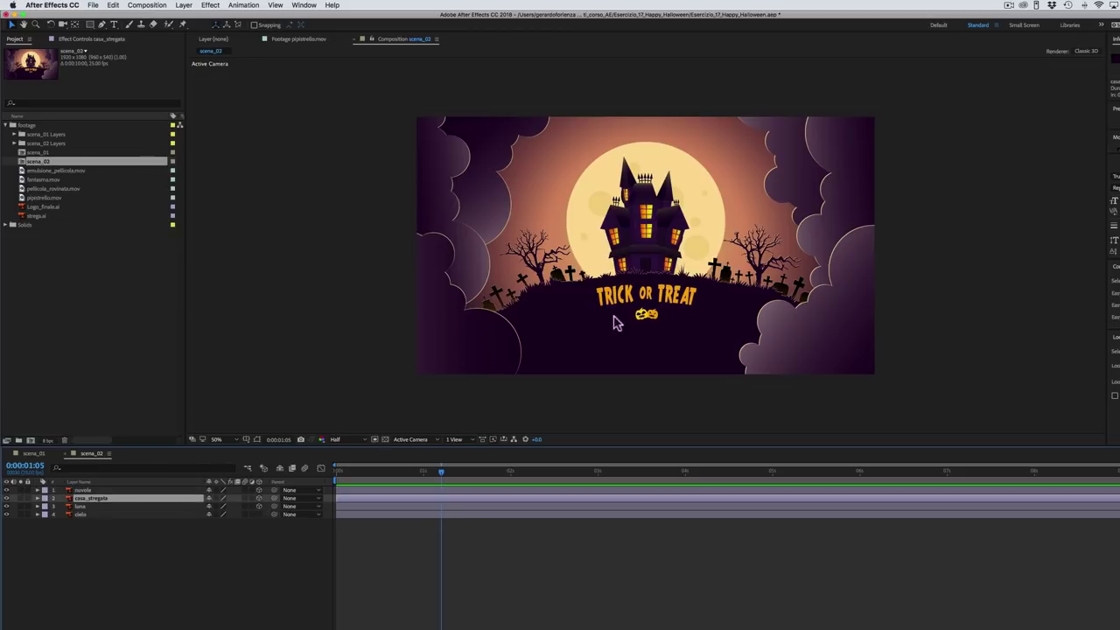
pyautogui.click(120, 508)
pyautogui.click(105, 516)
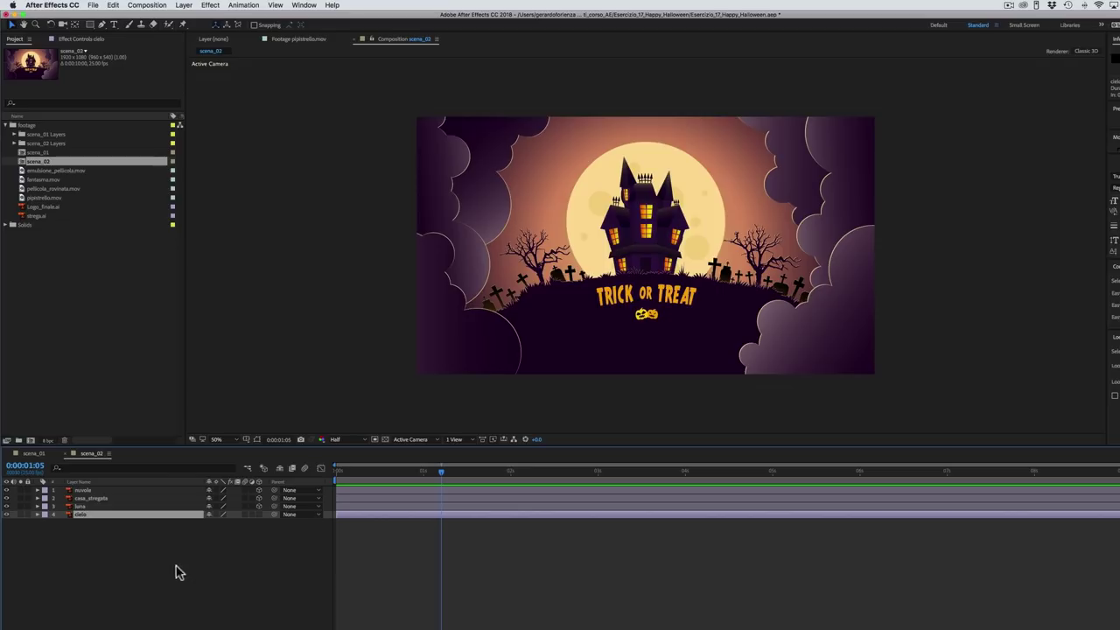
pyautogui.click(184, 6)
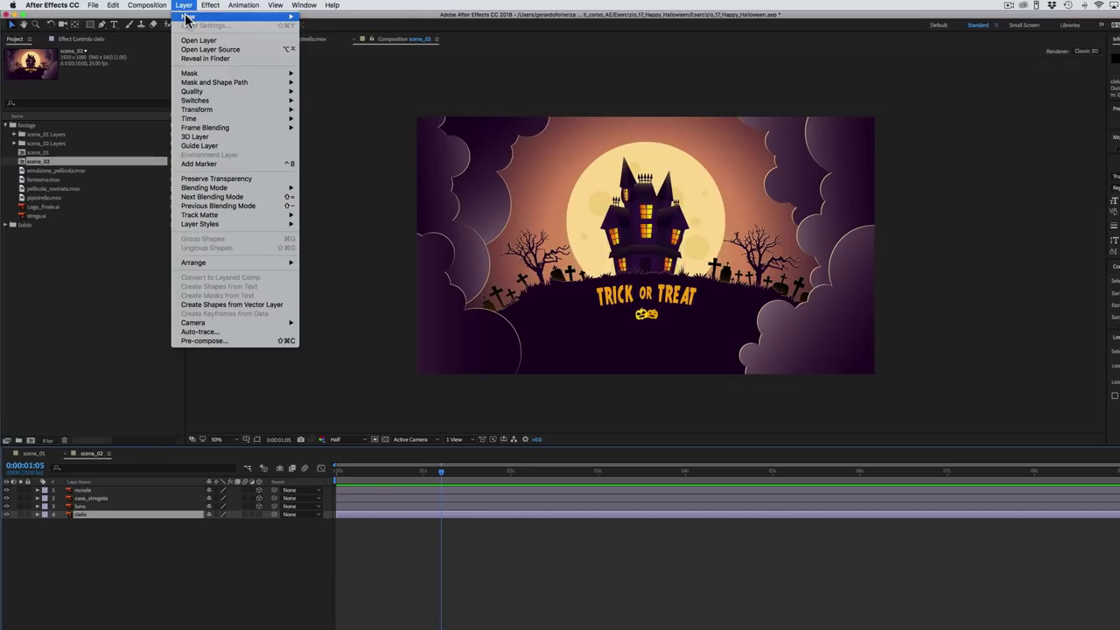
# Step: Add a Camera 1 layer to scena_02 with default settings
pyautogui.moveTo(190, 17)
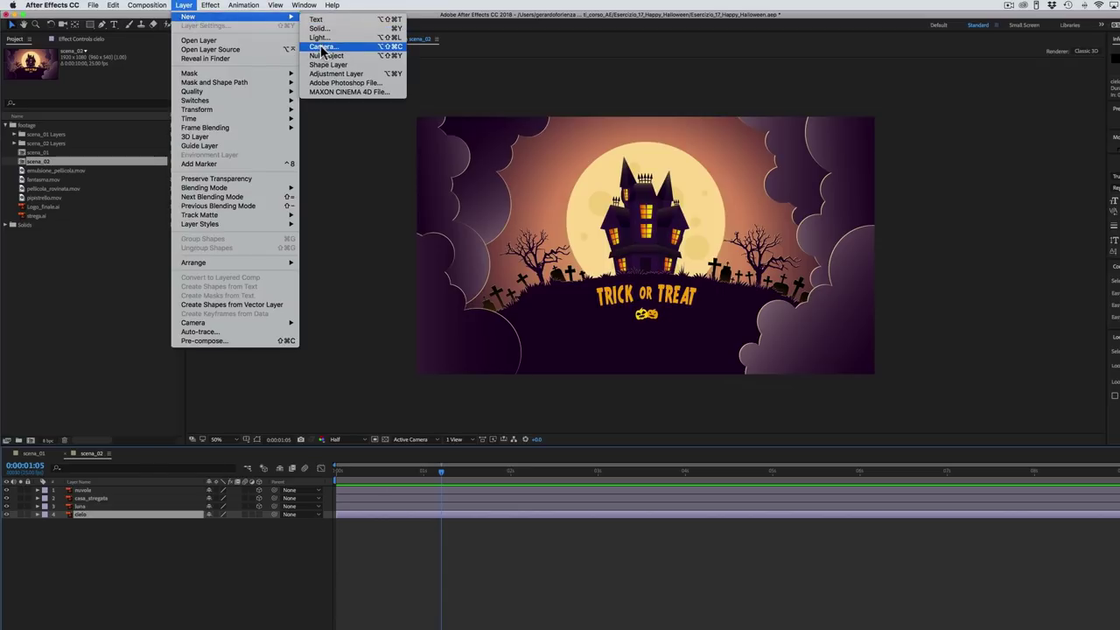
pyautogui.click(322, 46)
pyautogui.click(737, 410)
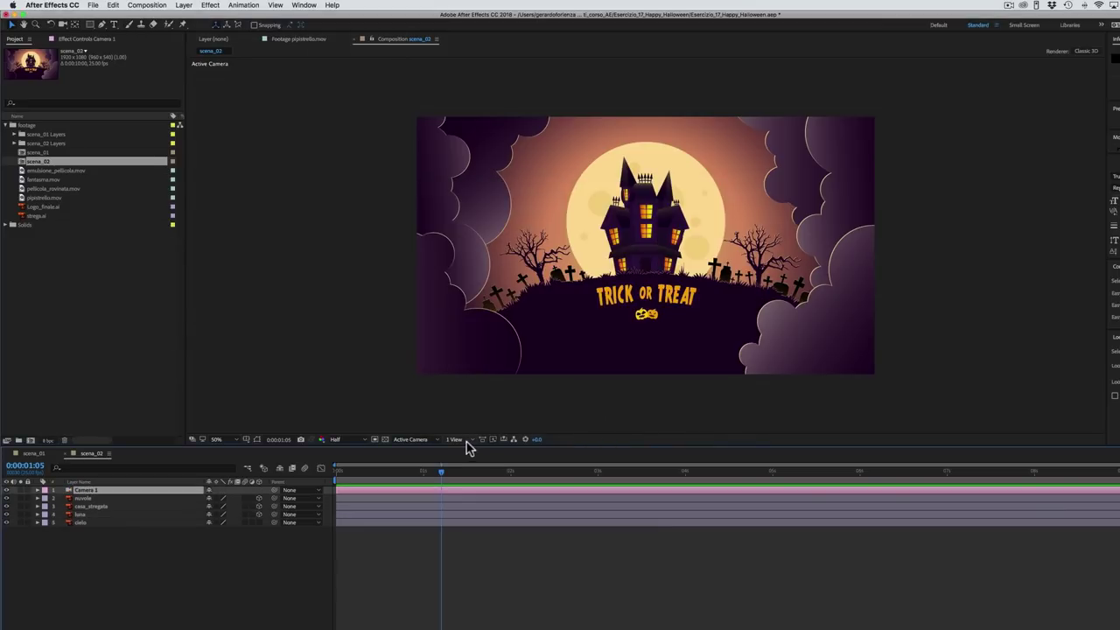
# Step: Split the viewer into 2 Views - Horizontal with the left view set to Top
pyautogui.click(466, 441)
pyautogui.click(466, 457)
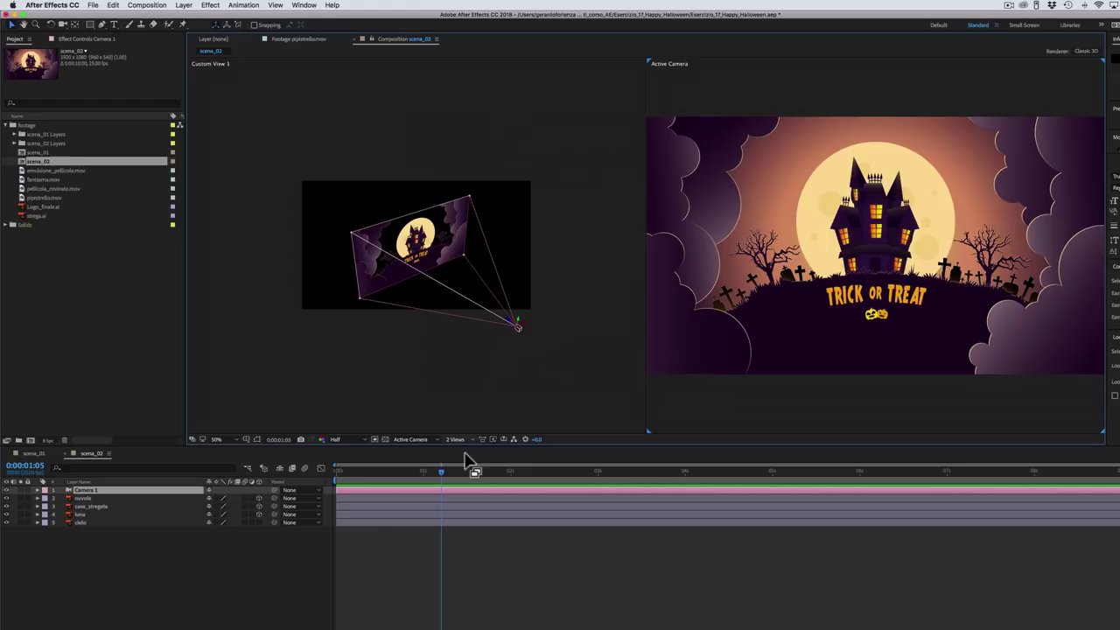
pyautogui.click(464, 404)
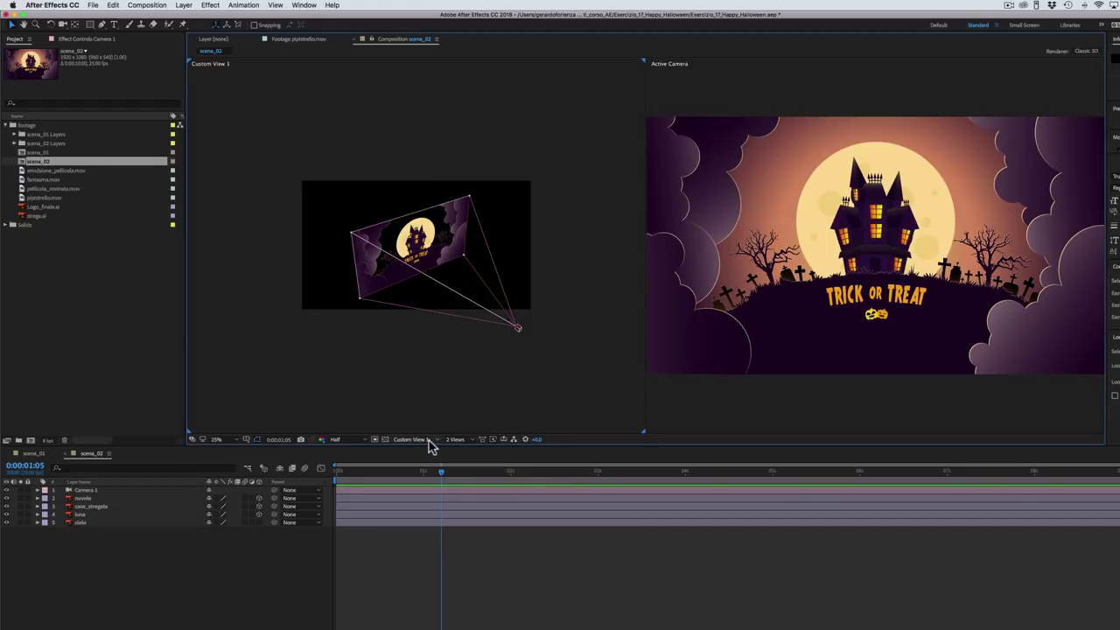
pyautogui.click(426, 439)
pyautogui.click(419, 495)
pyautogui.click(103, 510)
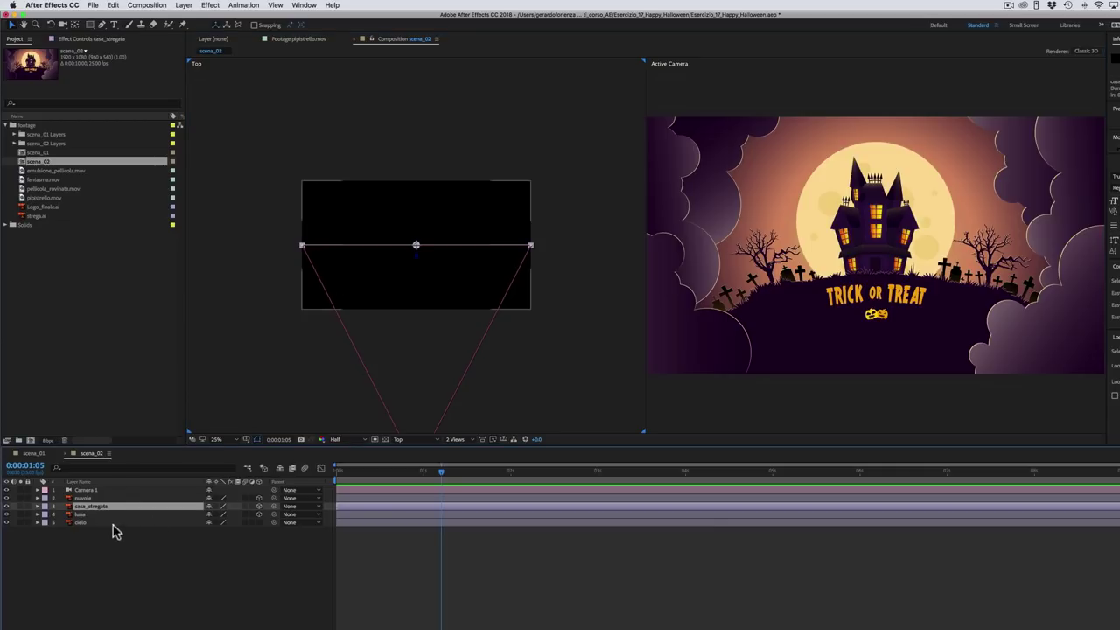
pyautogui.click(93, 499)
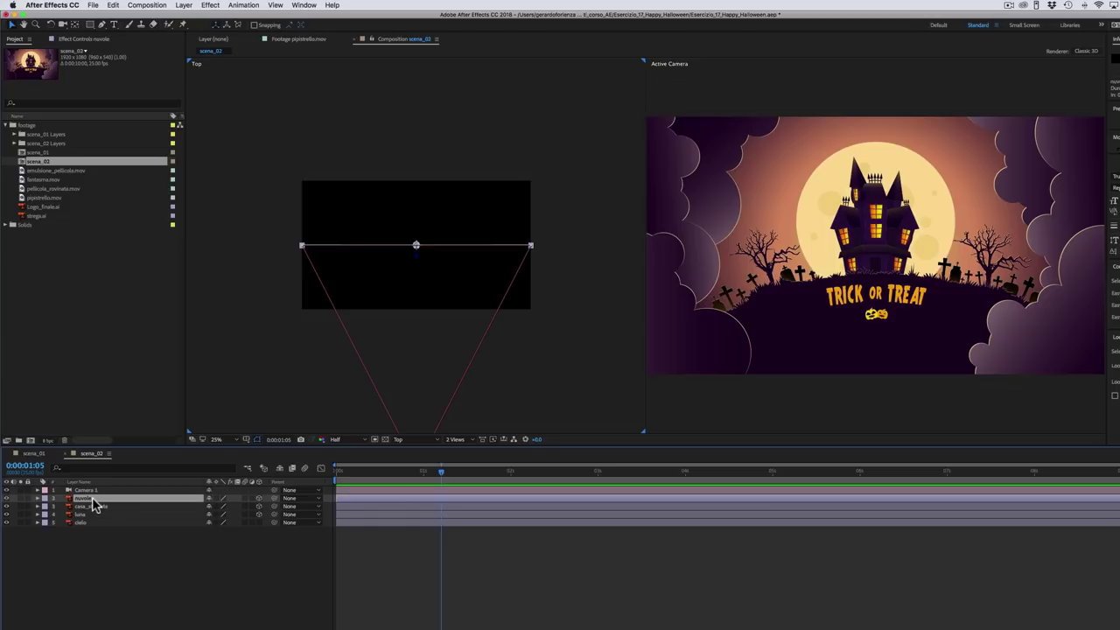
# Step: Bring the nuvole clouds closer to the camera in Position Z and scale them to 43%
pyautogui.press('p')
pyautogui.moveTo(238, 508); pyautogui.dragTo(194, 514)
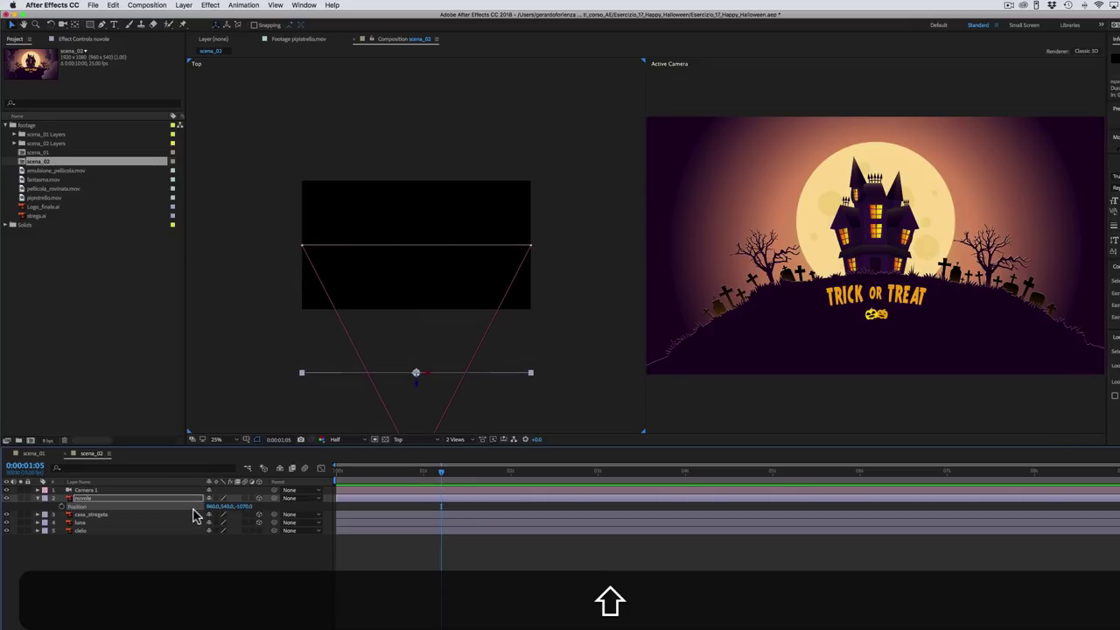
pyautogui.press('s')
pyautogui.moveTo(235, 507); pyautogui.dragTo(229, 514)
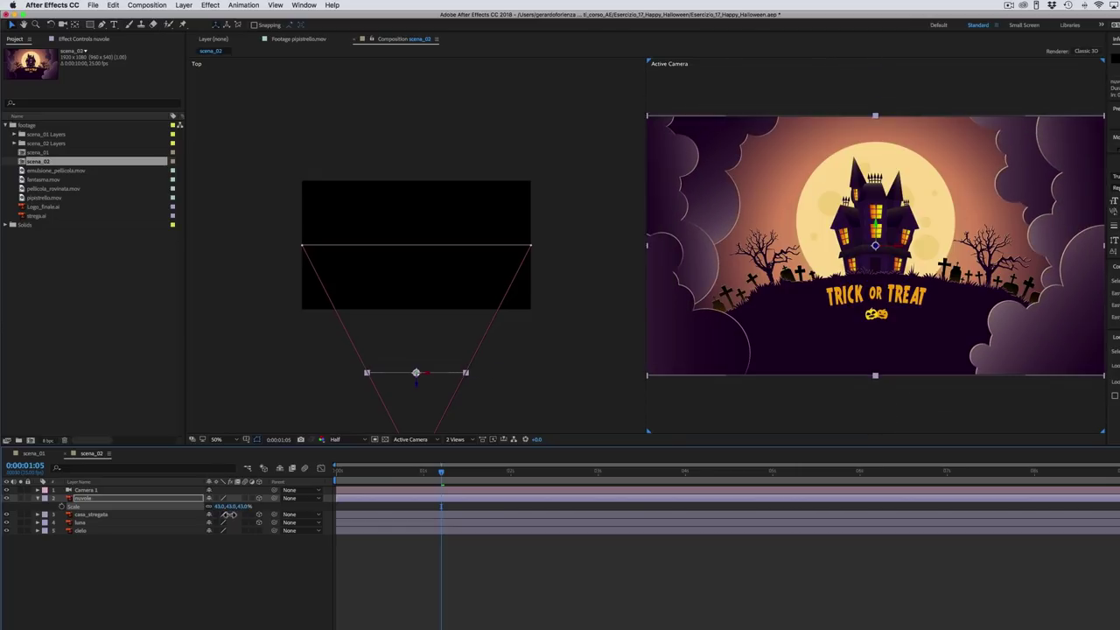
# Step: Push the luna moon back in depth, enlarge it to 206%, and return to frame 0
pyautogui.click(114, 523)
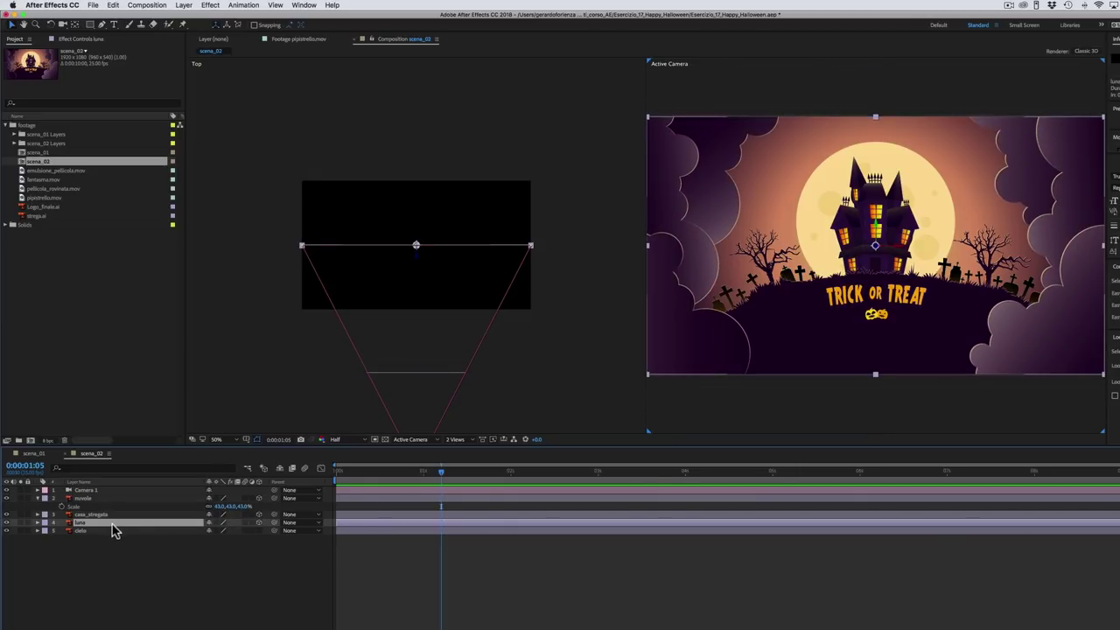
pyautogui.press('p')
pyautogui.moveTo(238, 531); pyautogui.dragTo(325, 517)
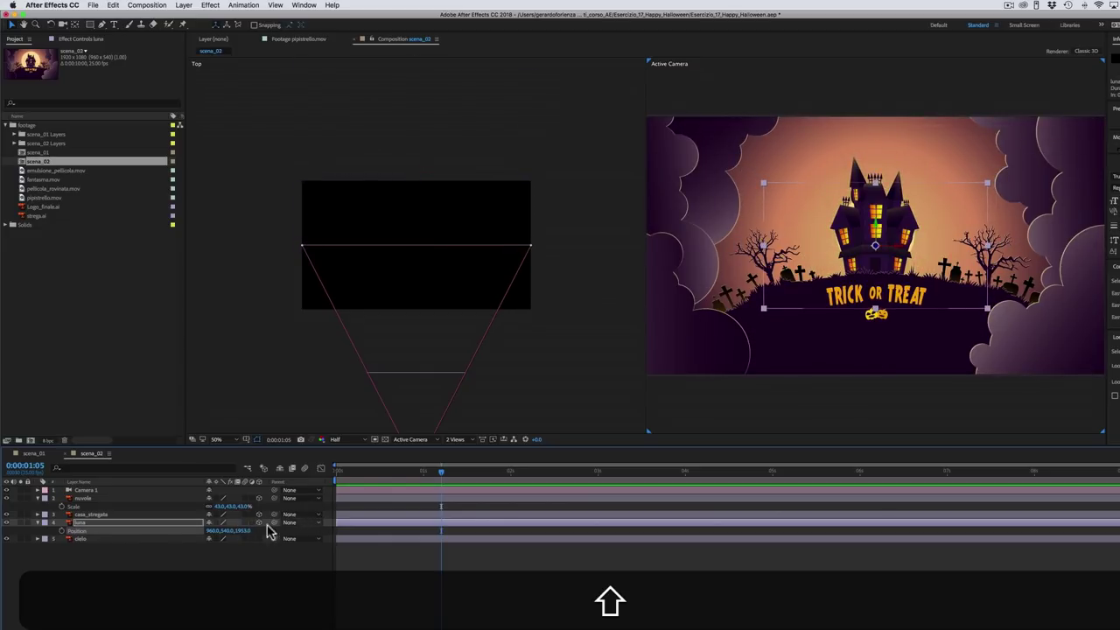
pyautogui.press('s')
pyautogui.moveTo(250, 530); pyautogui.dragTo(293, 522)
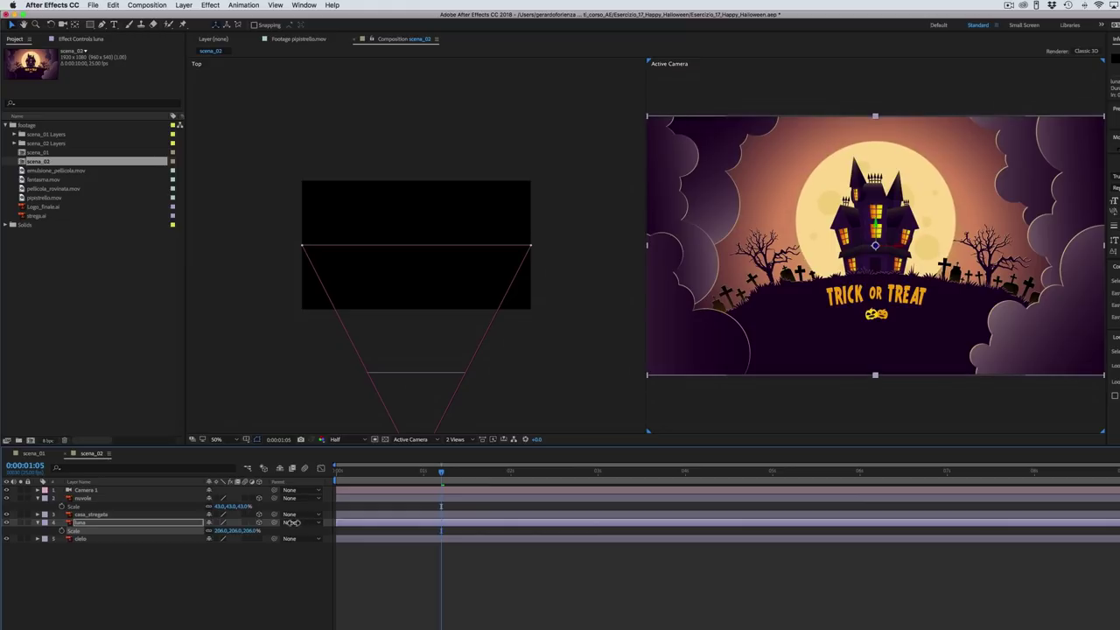
pyautogui.moveTo(409, 474); pyautogui.dragTo(282, 464)
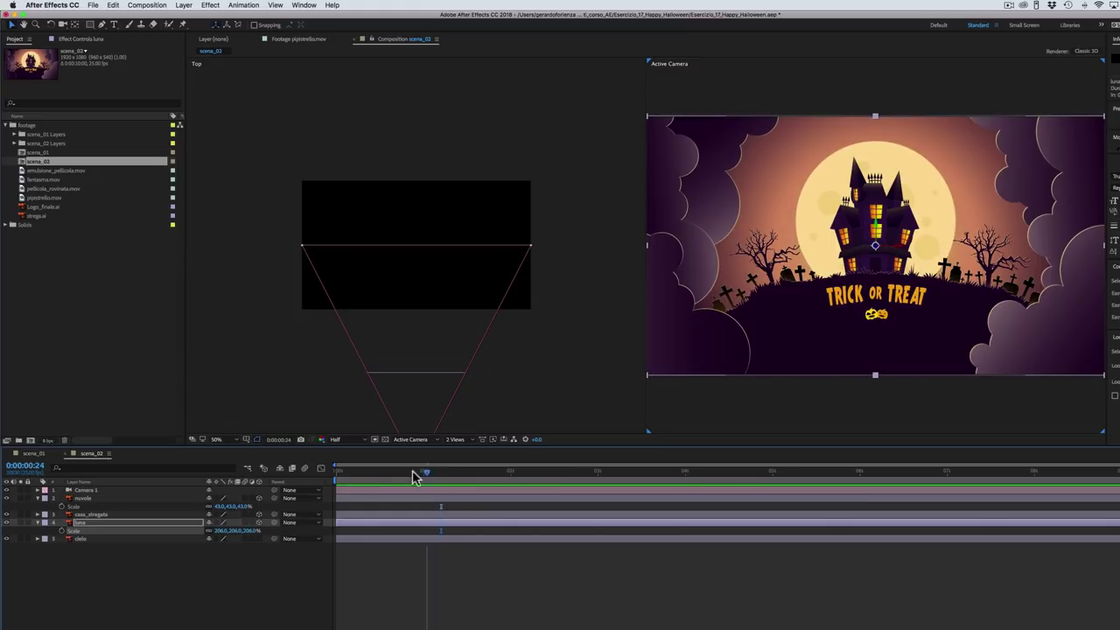
# Step: Push Camera 1 in to Position 960, 527.7, -1437.7 at 0:00:06:20, then preview the shot
pyautogui.click(140, 492)
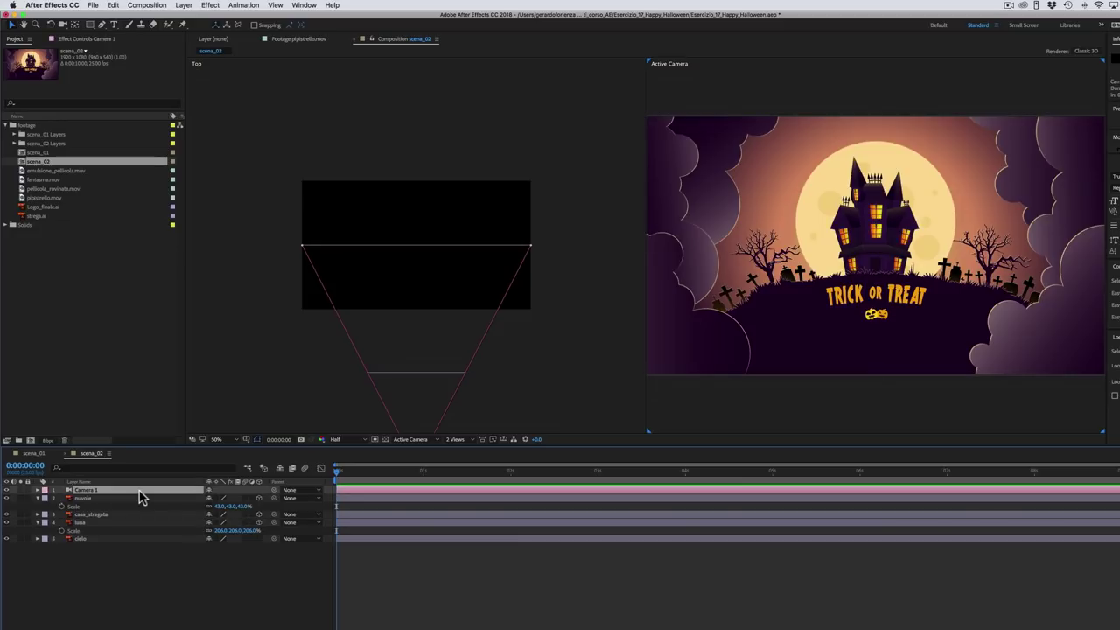
pyautogui.press('p')
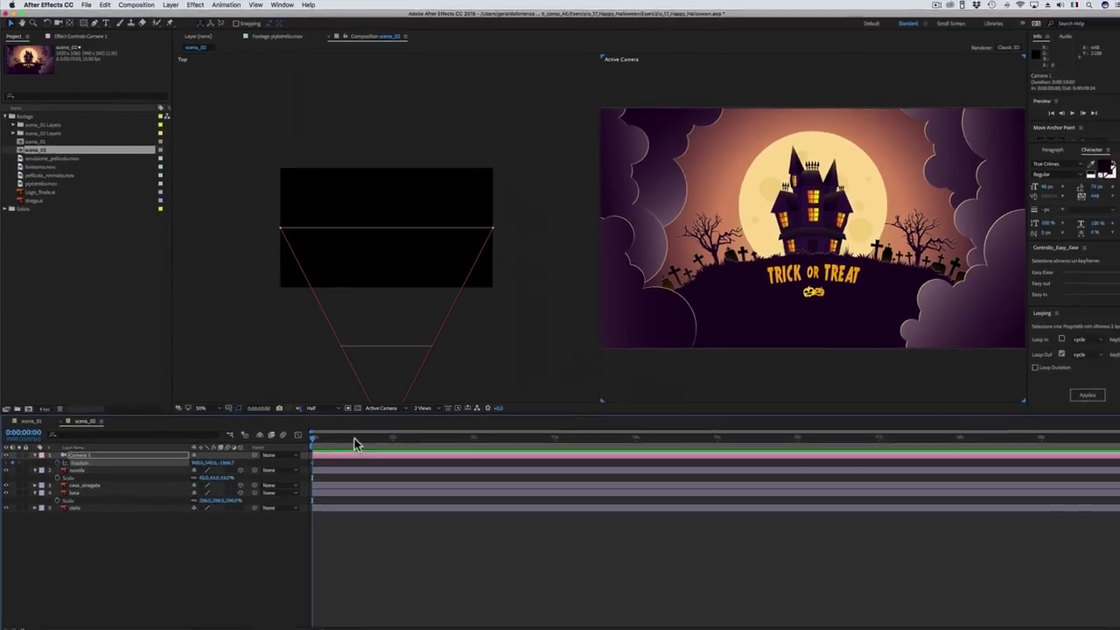
pyautogui.moveTo(354, 444); pyautogui.dragTo(1109, 437)
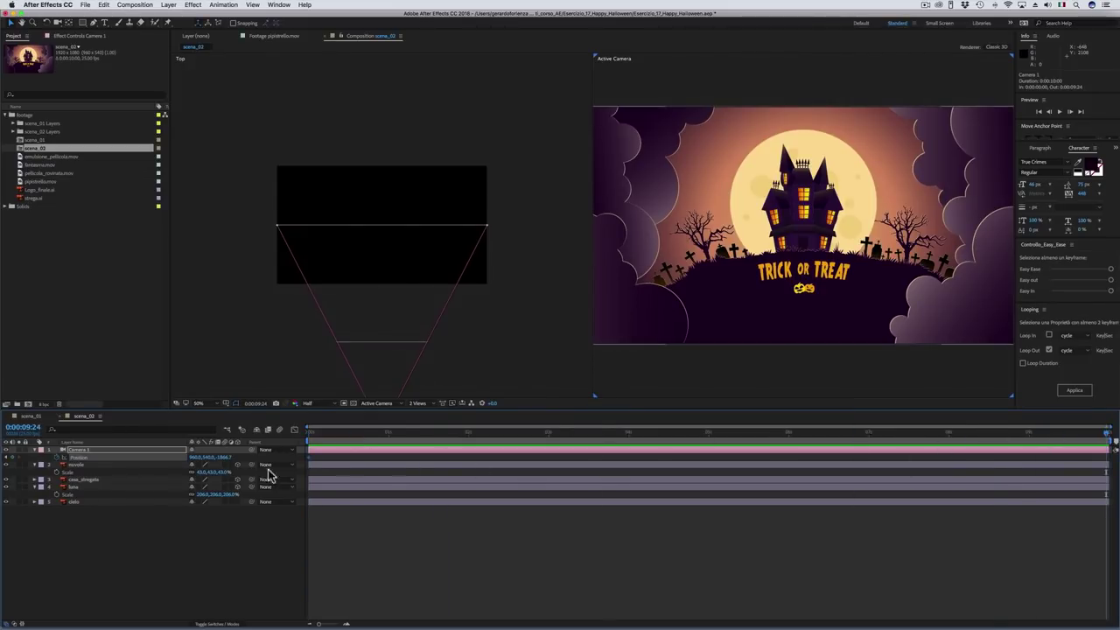
pyautogui.moveTo(225, 457); pyautogui.dragTo(233, 450)
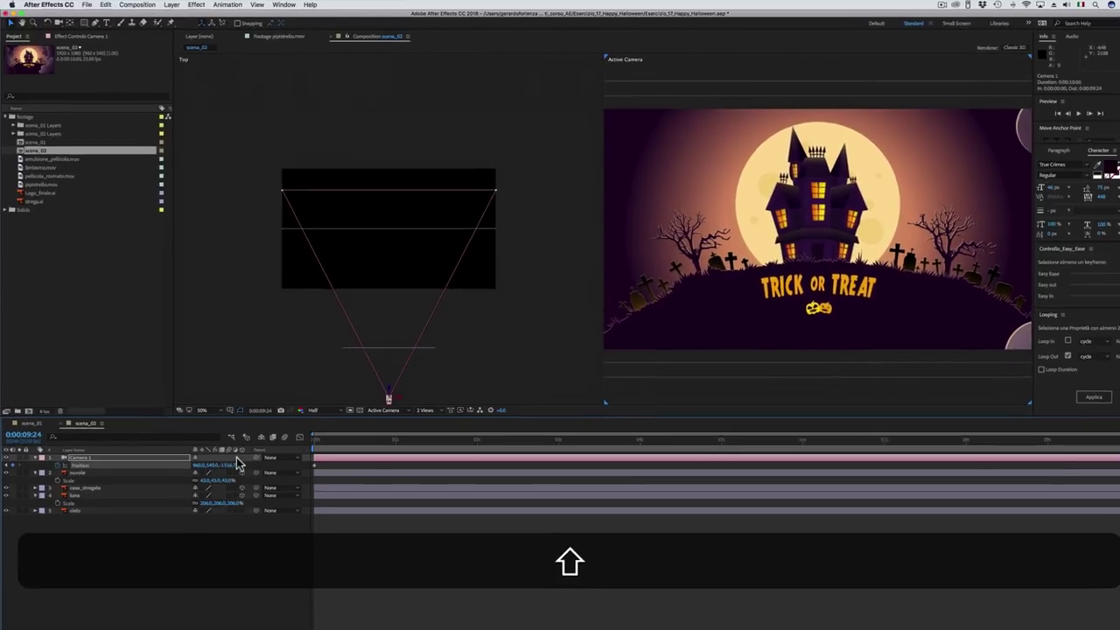
pyautogui.moveTo(226, 502); pyautogui.dragTo(211, 501)
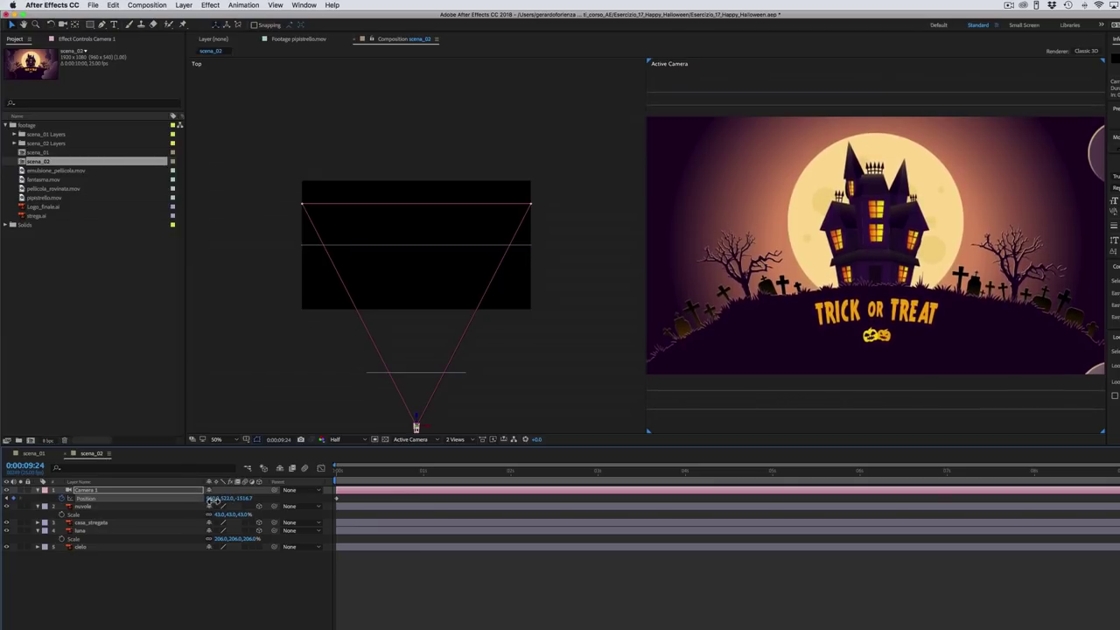
pyautogui.press('space')
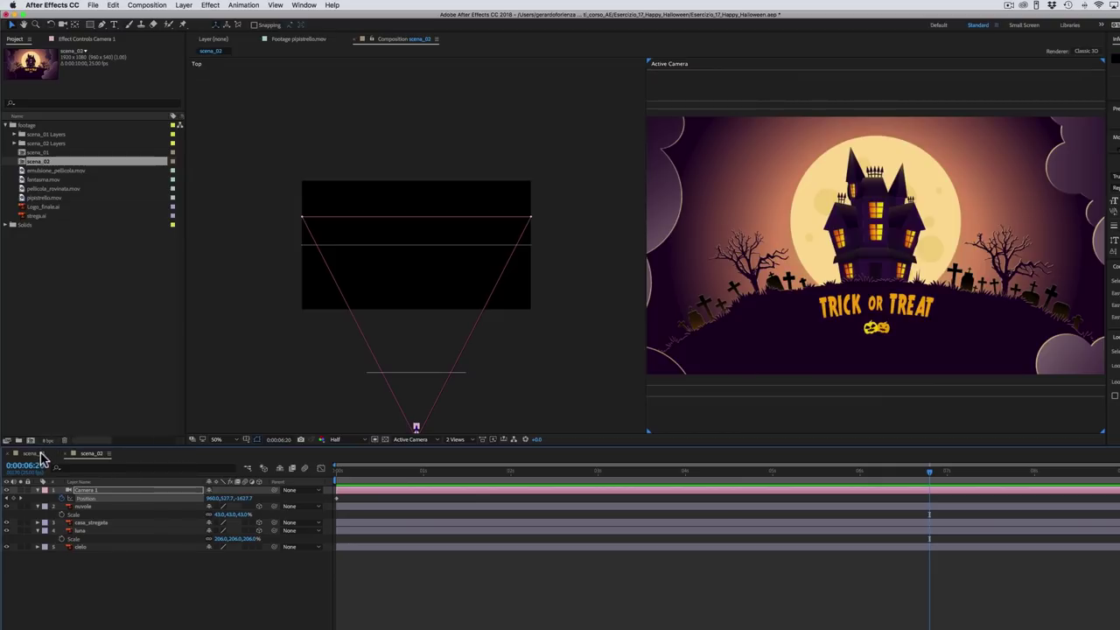
# Step: Copy the nebbia fog layer from scena_01 and paste it into scena_02 beneath nuvole
pyautogui.click(35, 454)
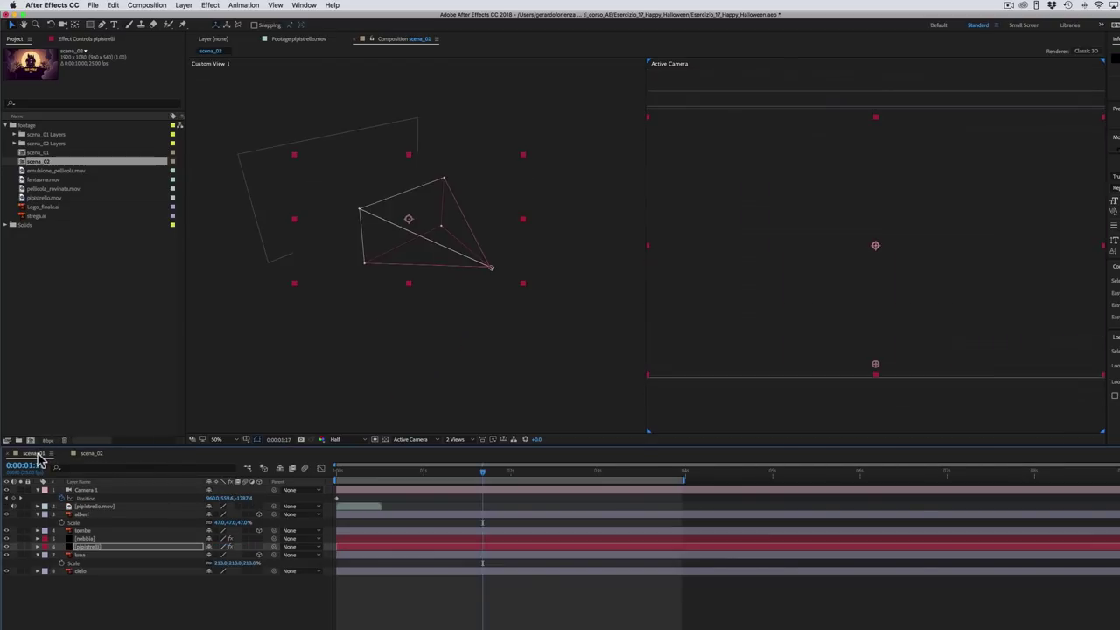
pyautogui.click(87, 539)
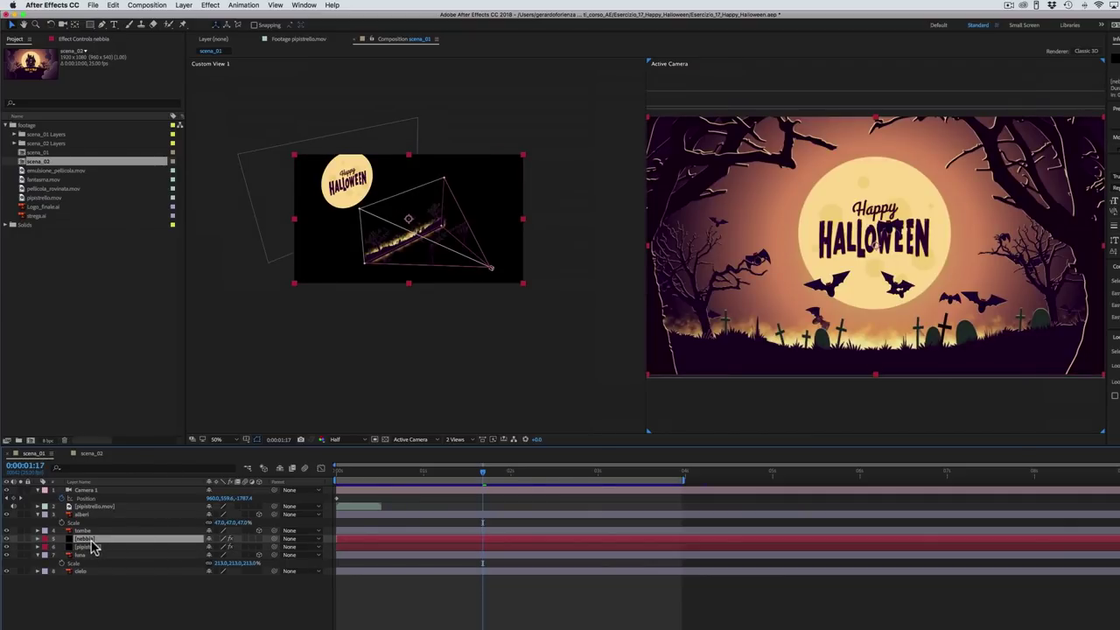
pyautogui.press('super')
pyautogui.press('super+c')
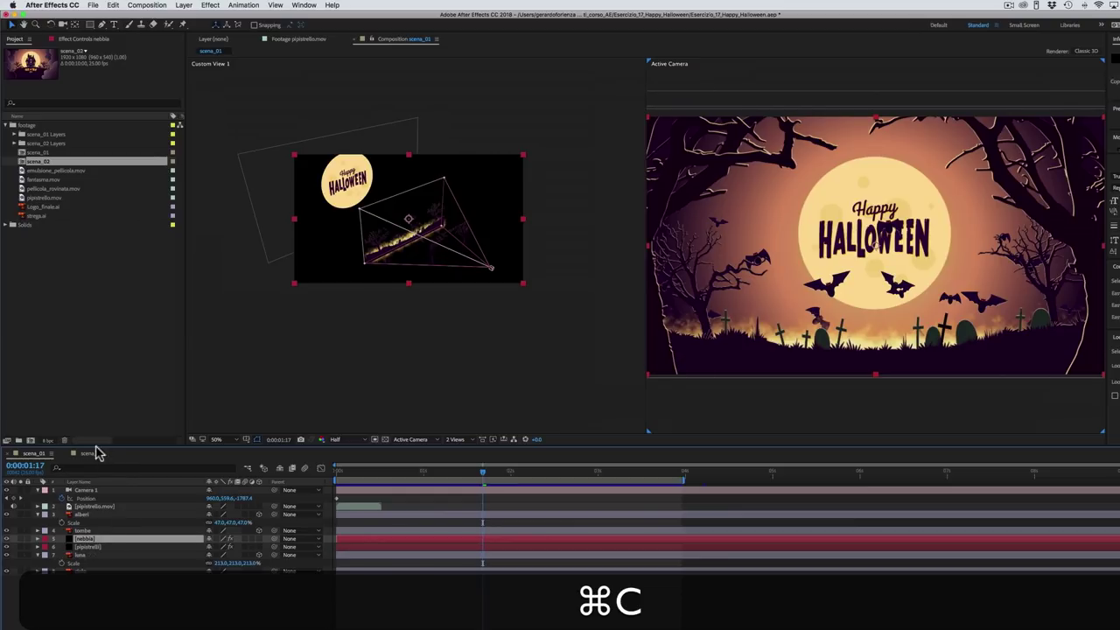
pyautogui.click(92, 453)
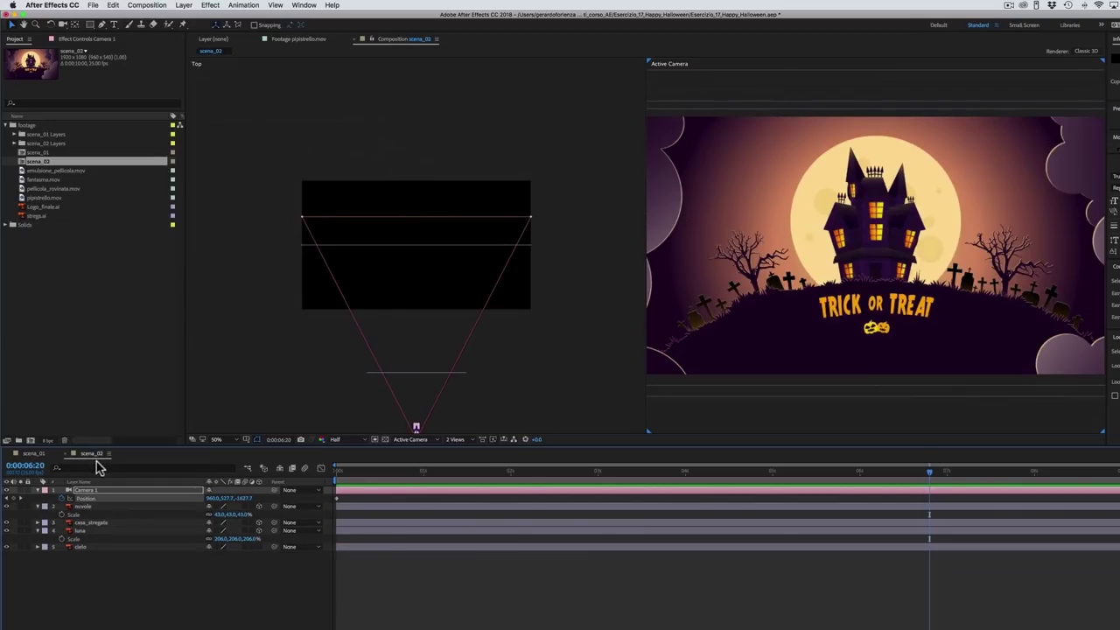
pyautogui.press('super+v')
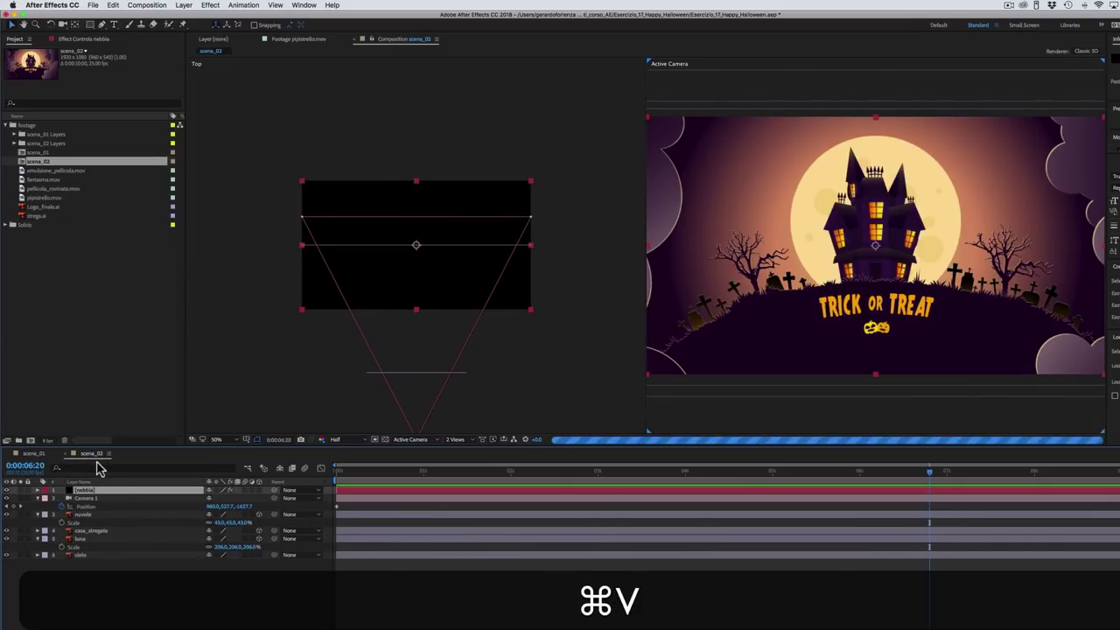
pyautogui.moveTo(109, 497); pyautogui.dragTo(110, 522)
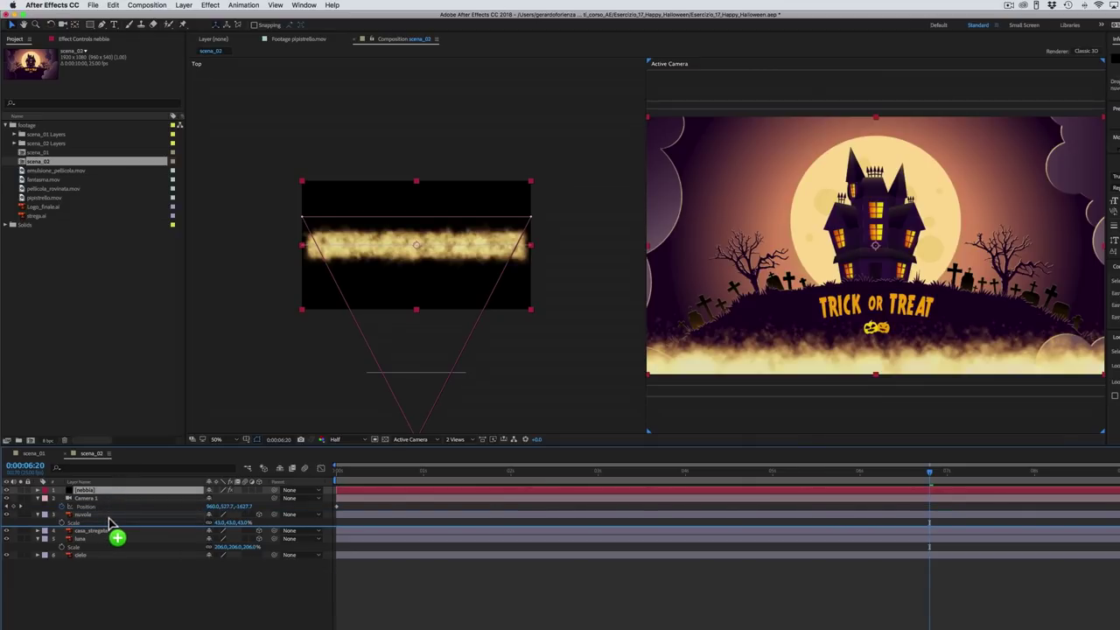
pyautogui.moveTo(110, 523); pyautogui.dragTo(111, 524)
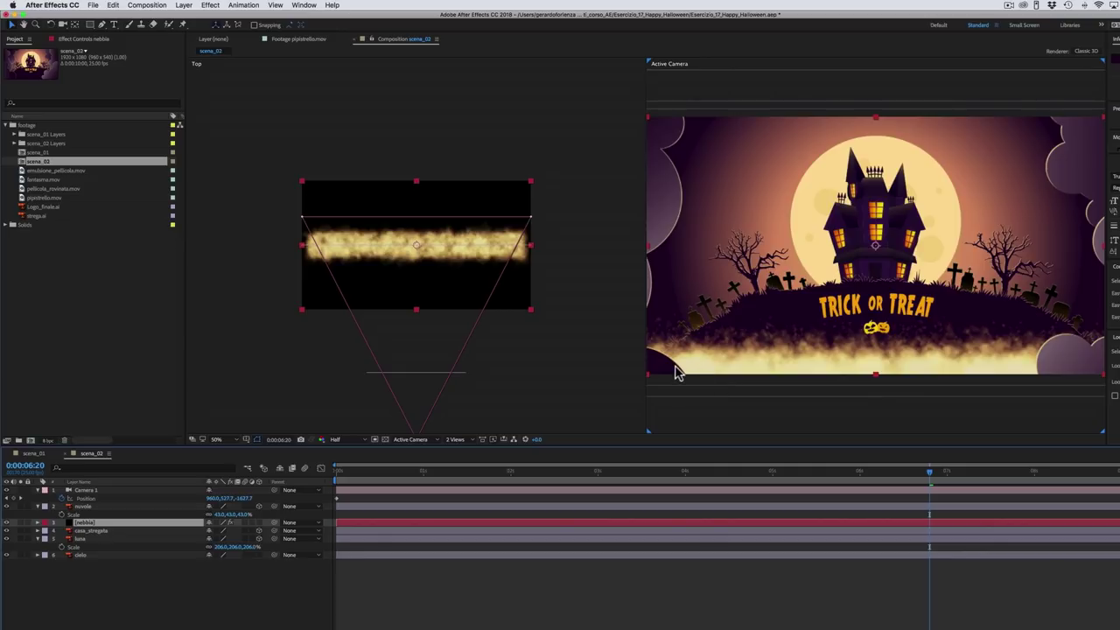
# Step: At 0:00:02:08, switch the left viewer to Custom View 1 and orbit it to see depth
pyautogui.moveTo(716, 480); pyautogui.dragTo(551, 460)
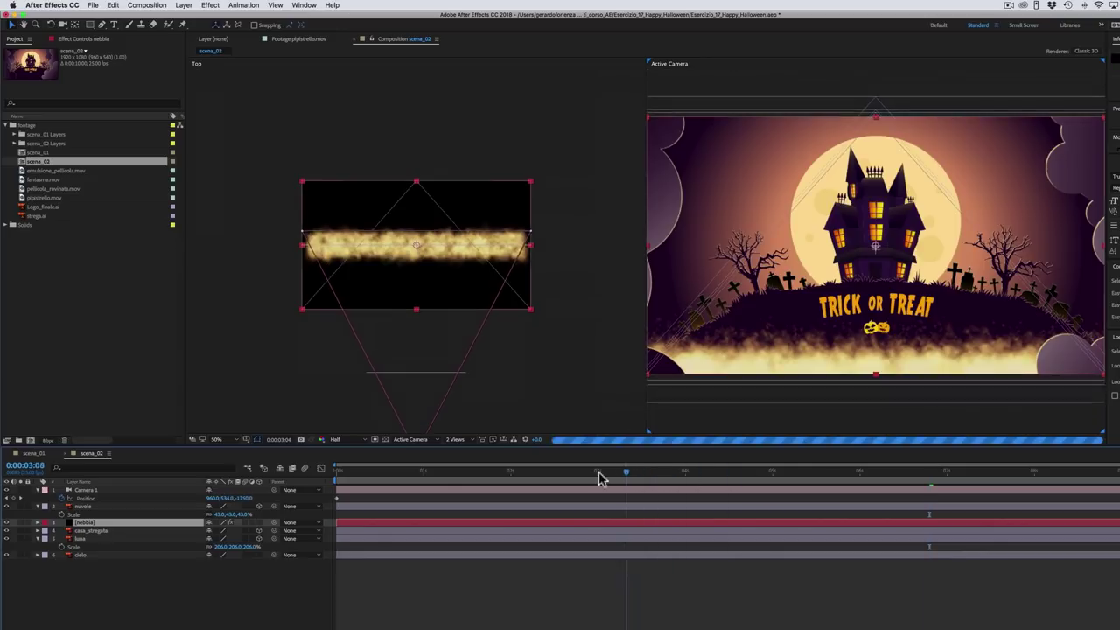
pyautogui.click(516, 366)
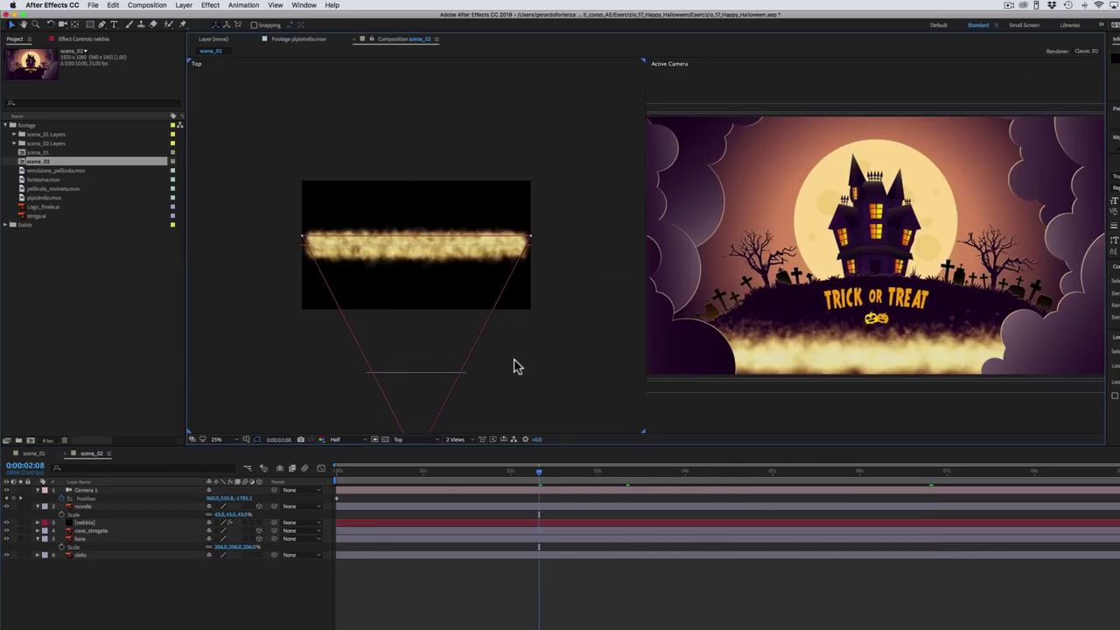
pyautogui.click(399, 440)
pyautogui.click(408, 536)
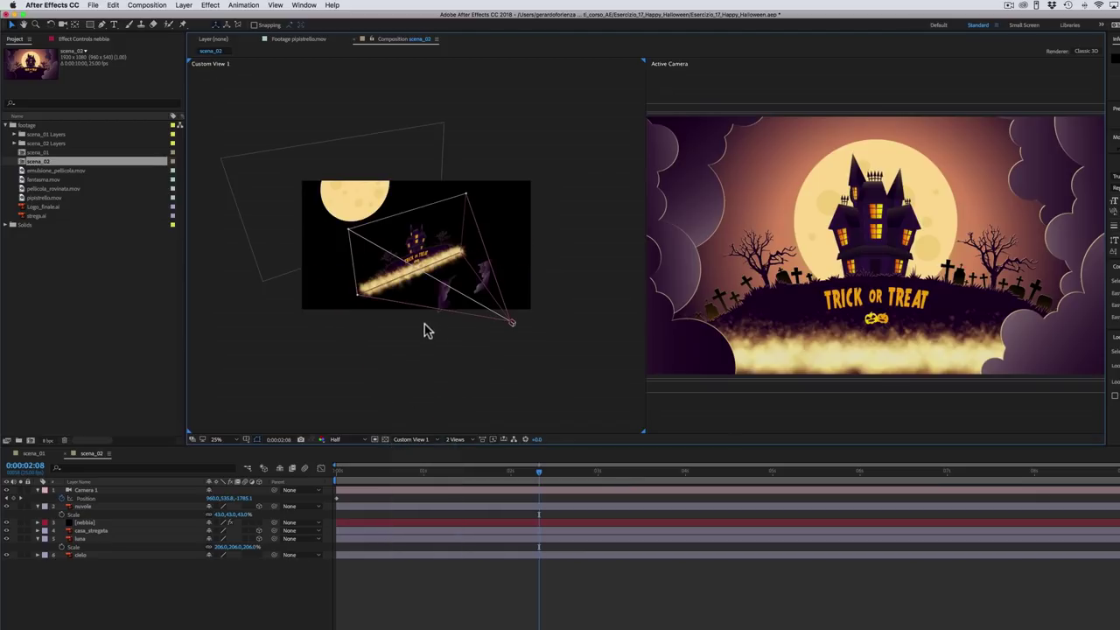
pyautogui.press('c')
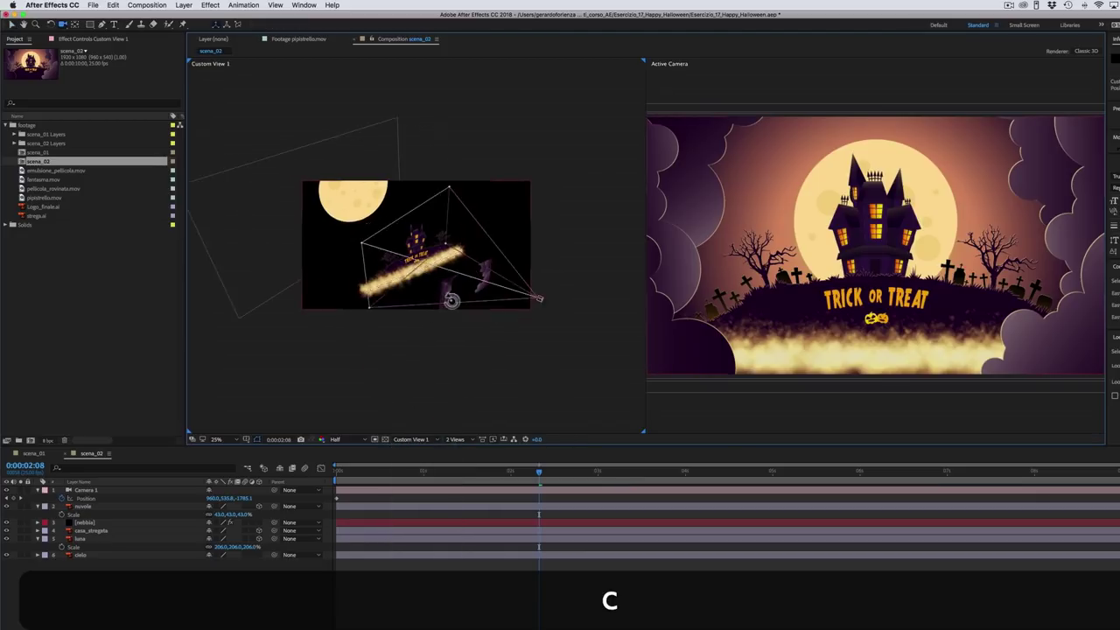
pyautogui.moveTo(449, 295); pyautogui.dragTo(445, 299)
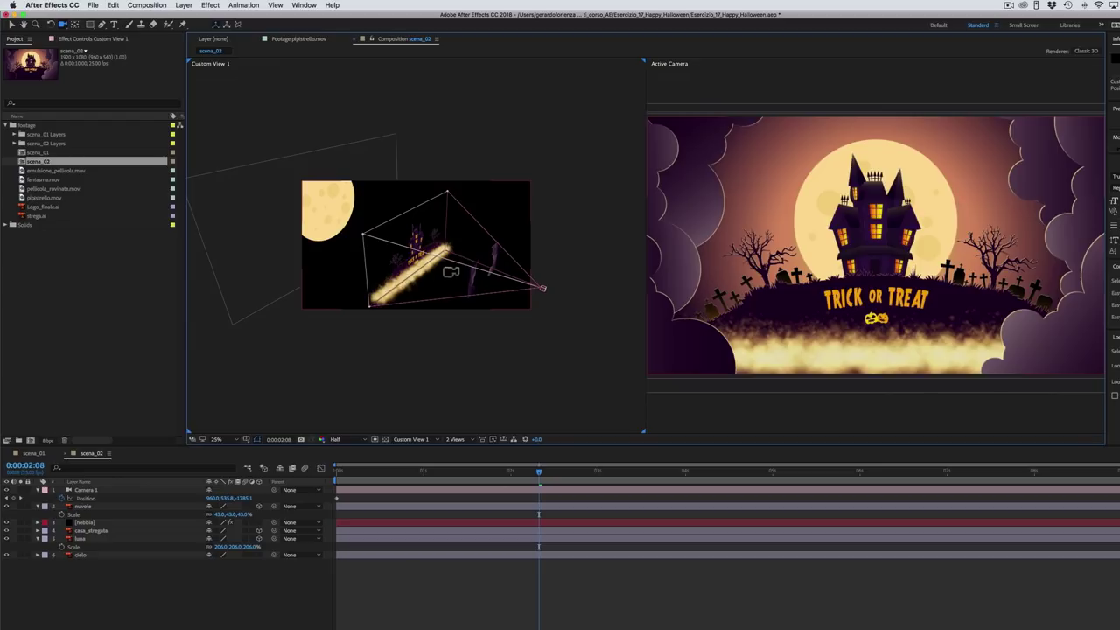
# Step: Lower the fog's Particular Emitter Position Y to 917 and widen its Emitter Size Y
pyautogui.click(110, 523)
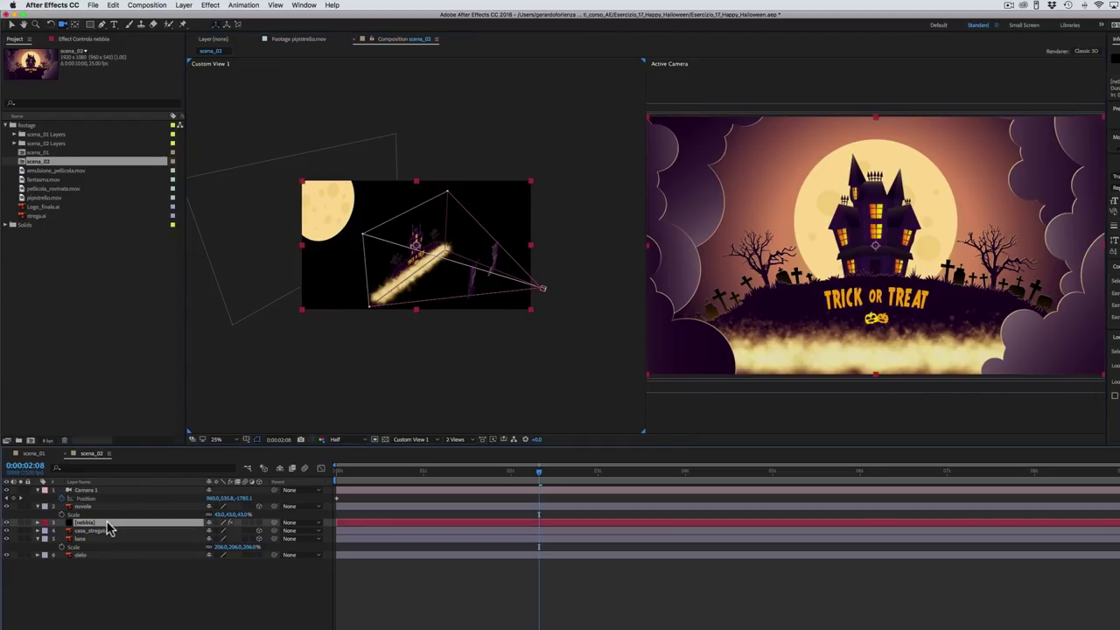
pyautogui.click(85, 40)
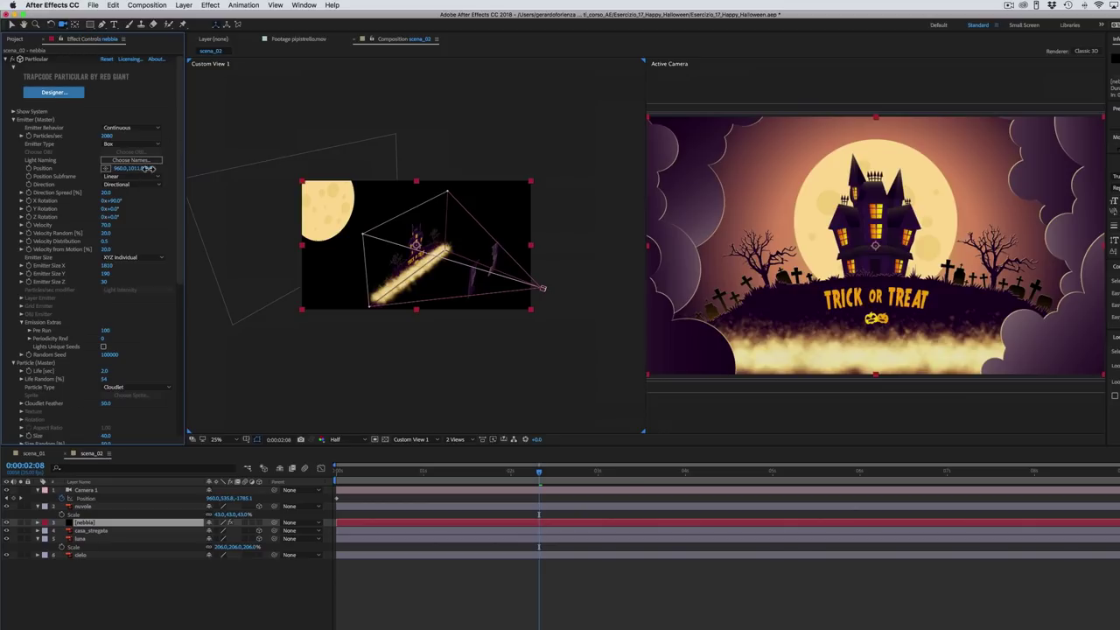
pyautogui.moveTo(149, 168); pyautogui.dragTo(143, 169)
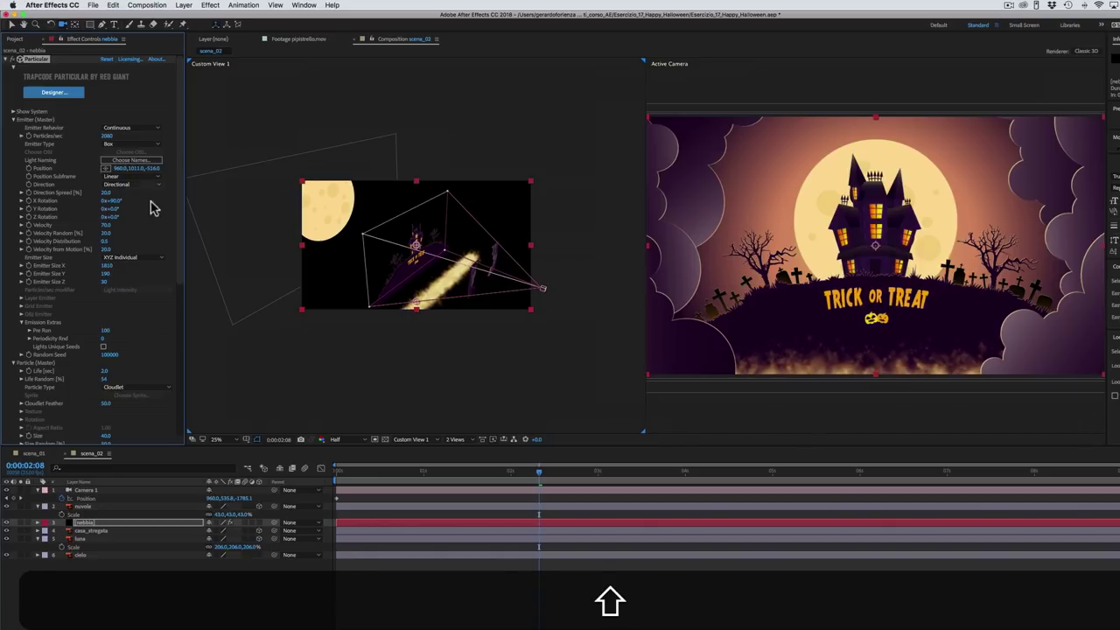
pyautogui.moveTo(118, 275); pyautogui.dragTo(137, 276)
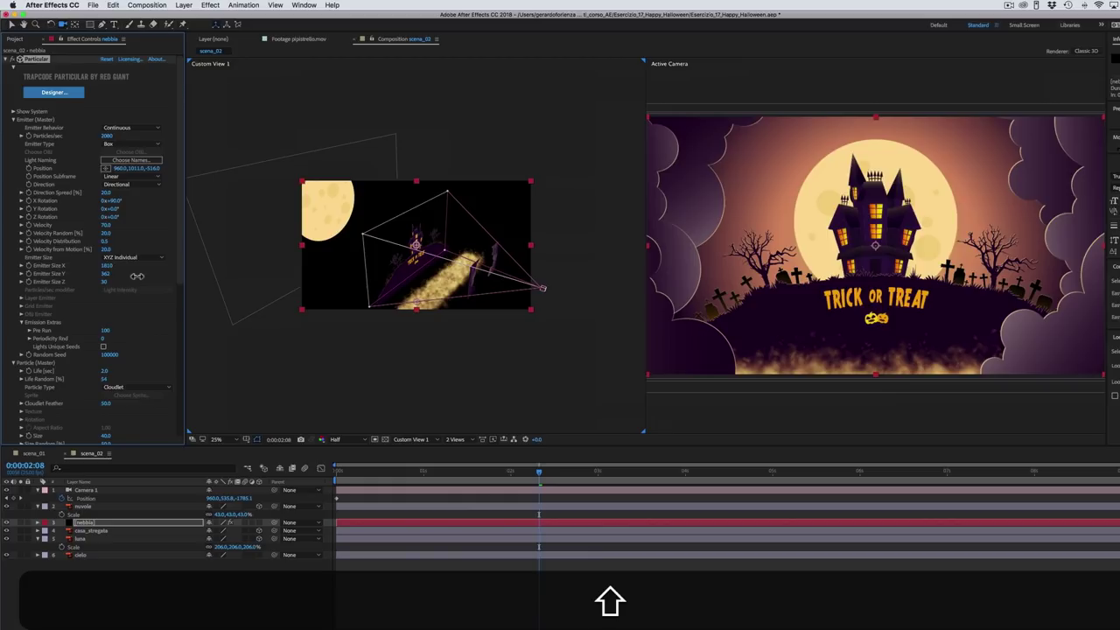
pyautogui.click(135, 168)
pyautogui.write('917')
pyautogui.press('Return')
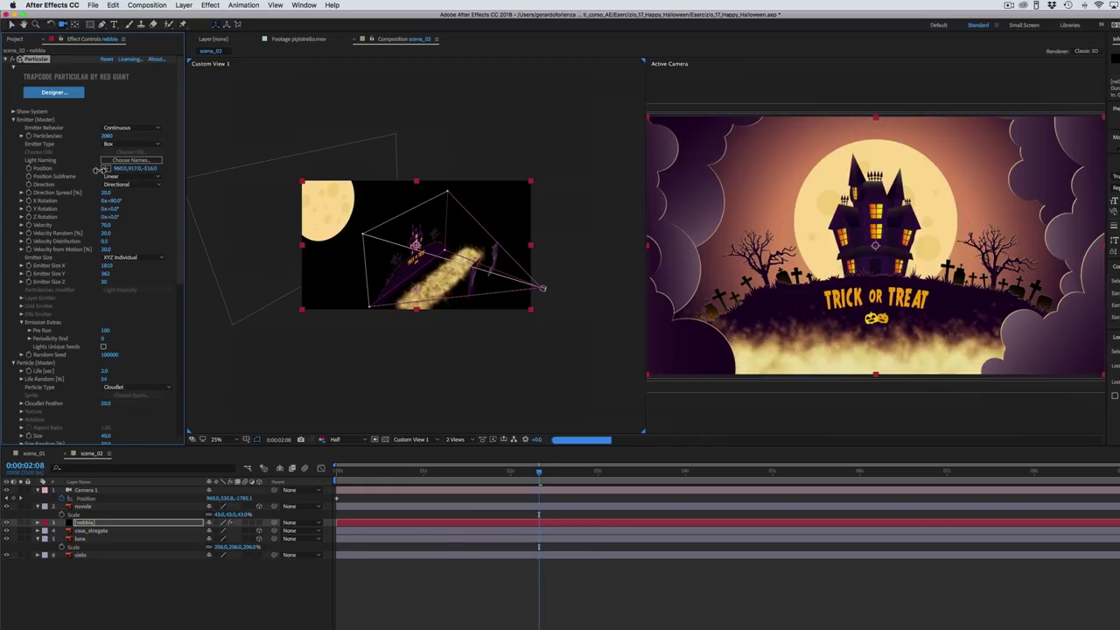
pyautogui.click(103, 169)
pyautogui.moveTo(455, 484)
pyautogui.mouseDown()
pyautogui.moveTo(396, 490)
pyautogui.moveTo(462, 490)
pyautogui.mouseUp()
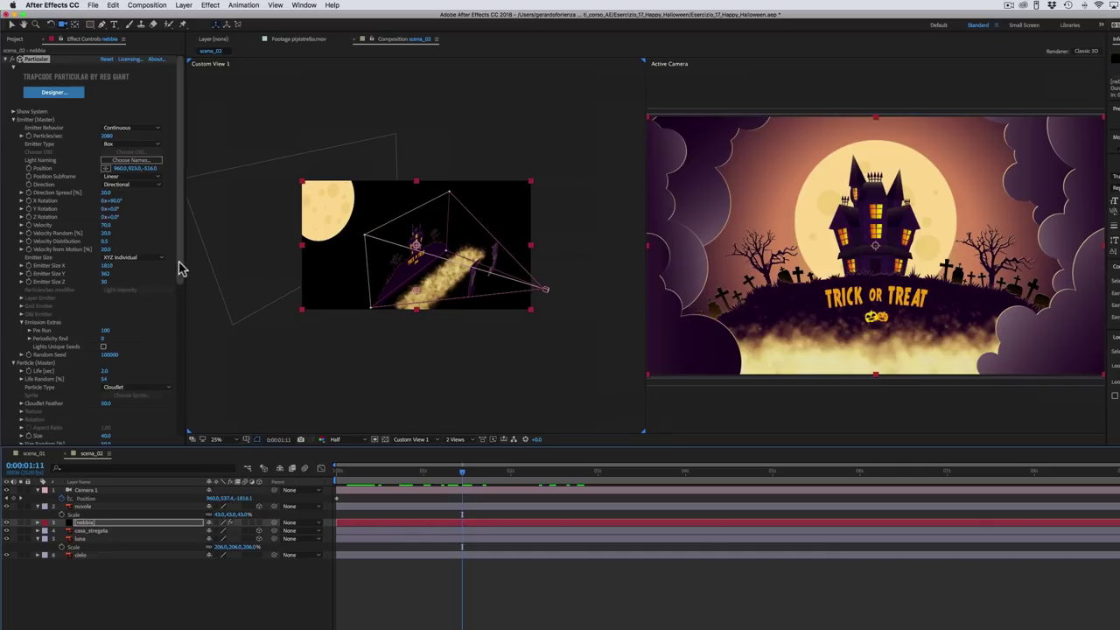
pyautogui.moveTo(180, 266); pyautogui.dragTo(179, 423)
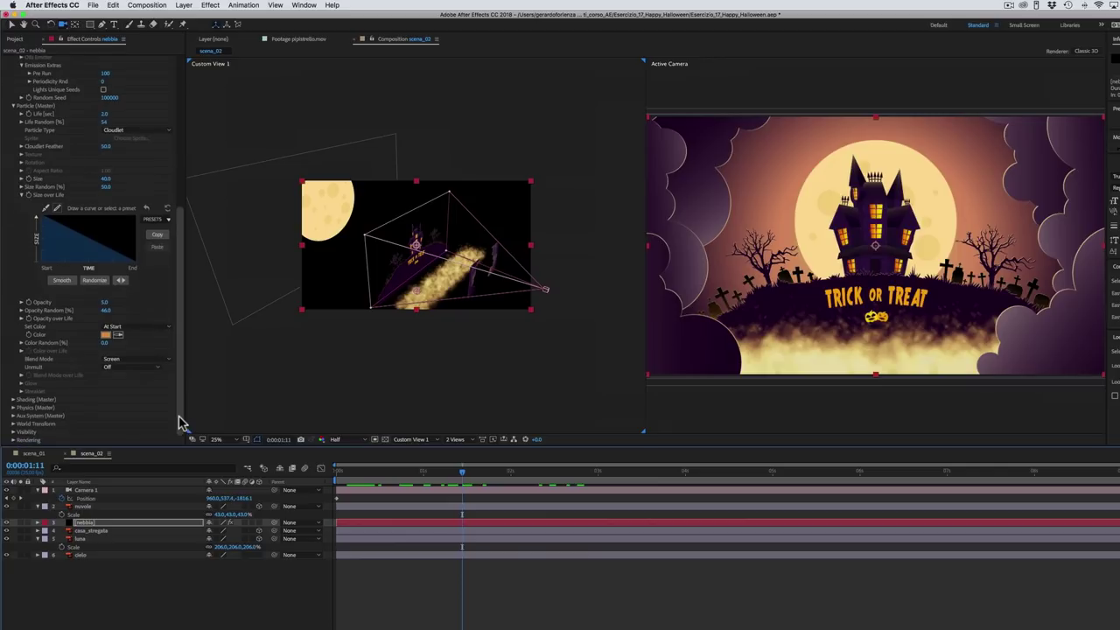
# Step: Change the nebbia particle Color in Particular from orange to a purple hue
pyautogui.click(105, 336)
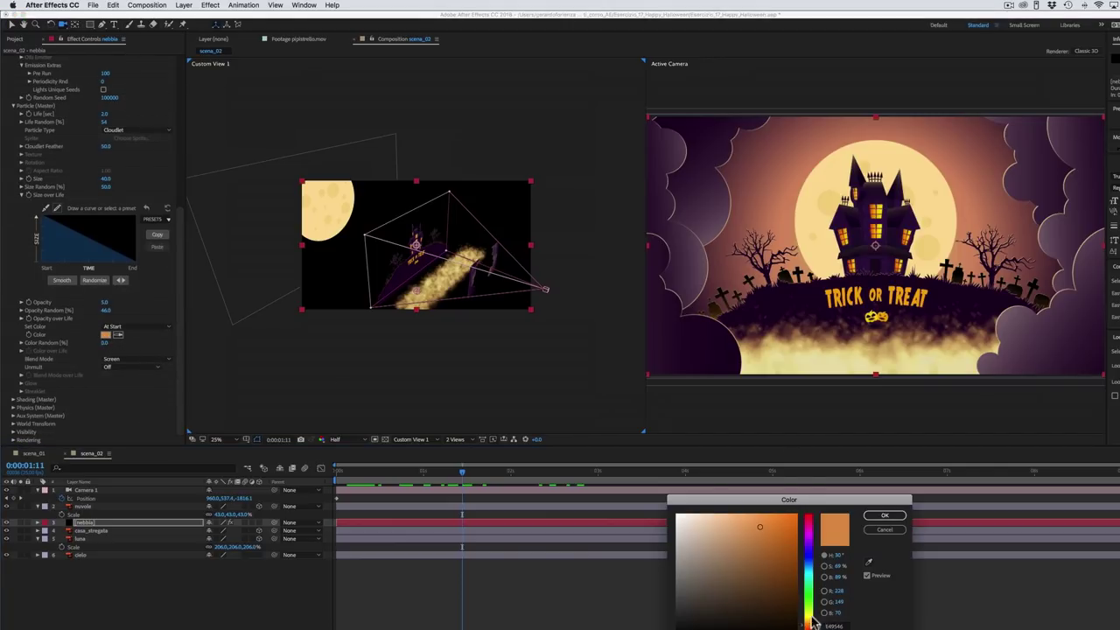
pyautogui.moveTo(810, 621); pyautogui.dragTo(810, 544)
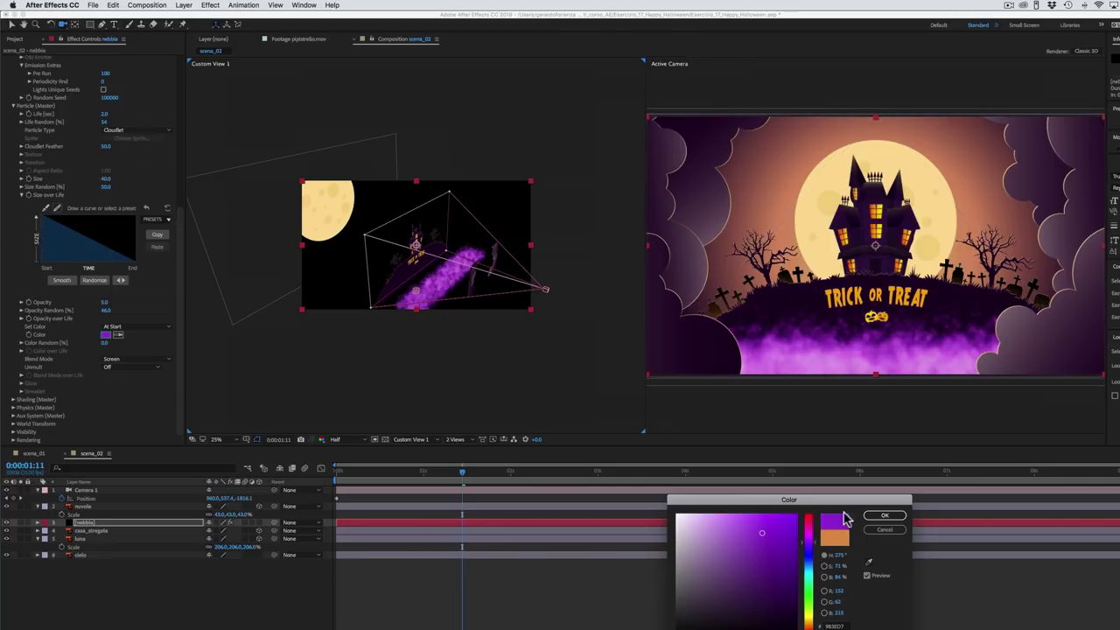
pyautogui.click(885, 515)
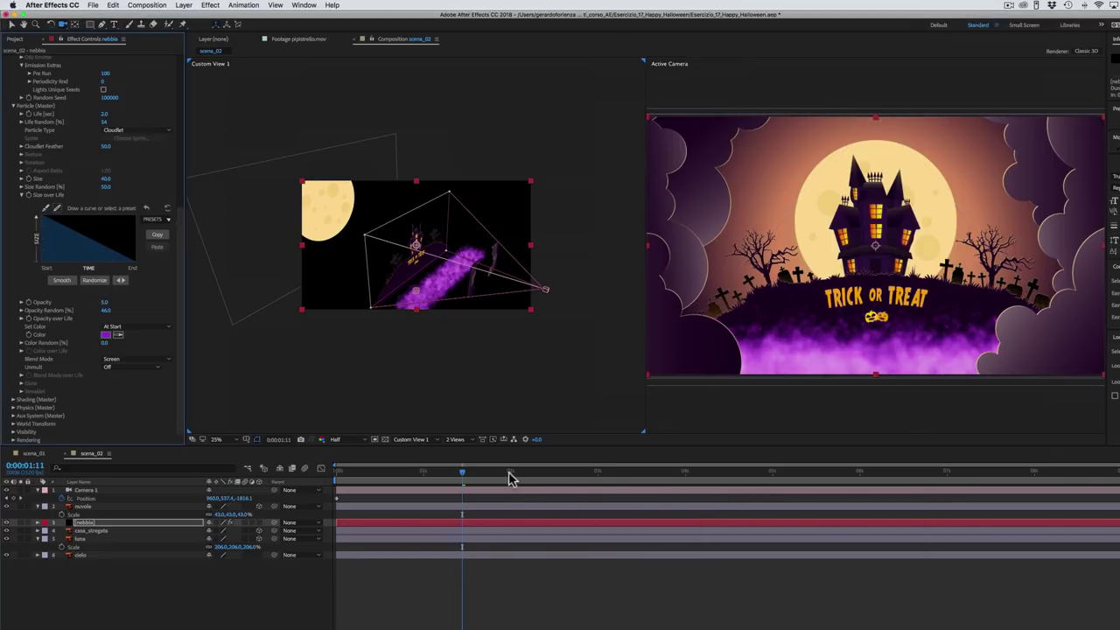
pyautogui.moveTo(512, 478); pyautogui.dragTo(540, 476)
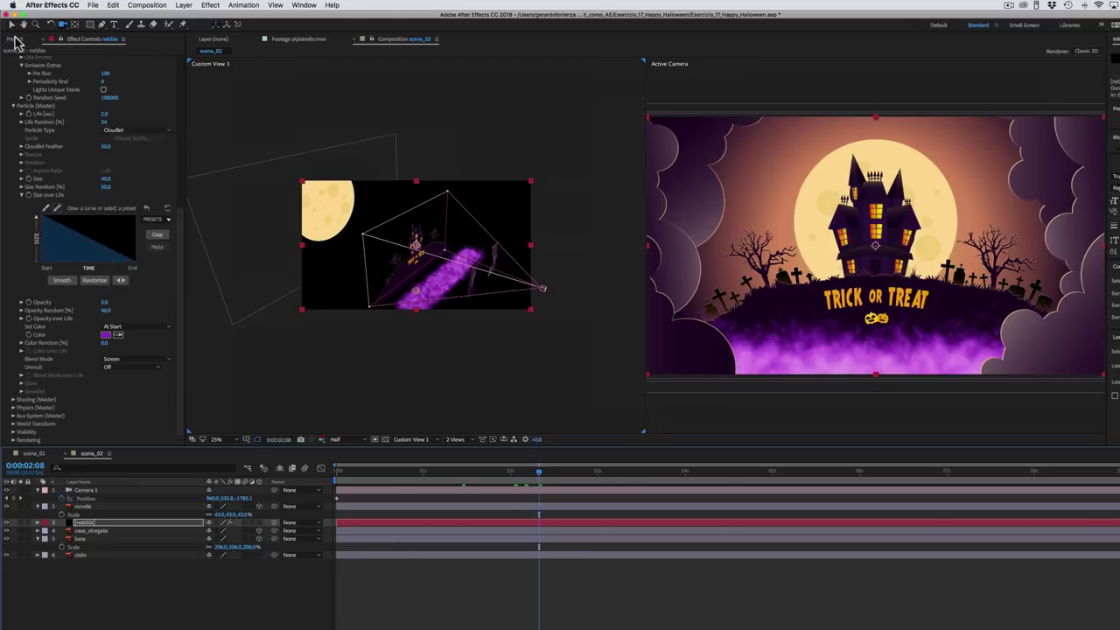
# Step: Add fantasma.mov to scena_02 as a layer above nuvole and switch its visibility off
pyautogui.click(13, 39)
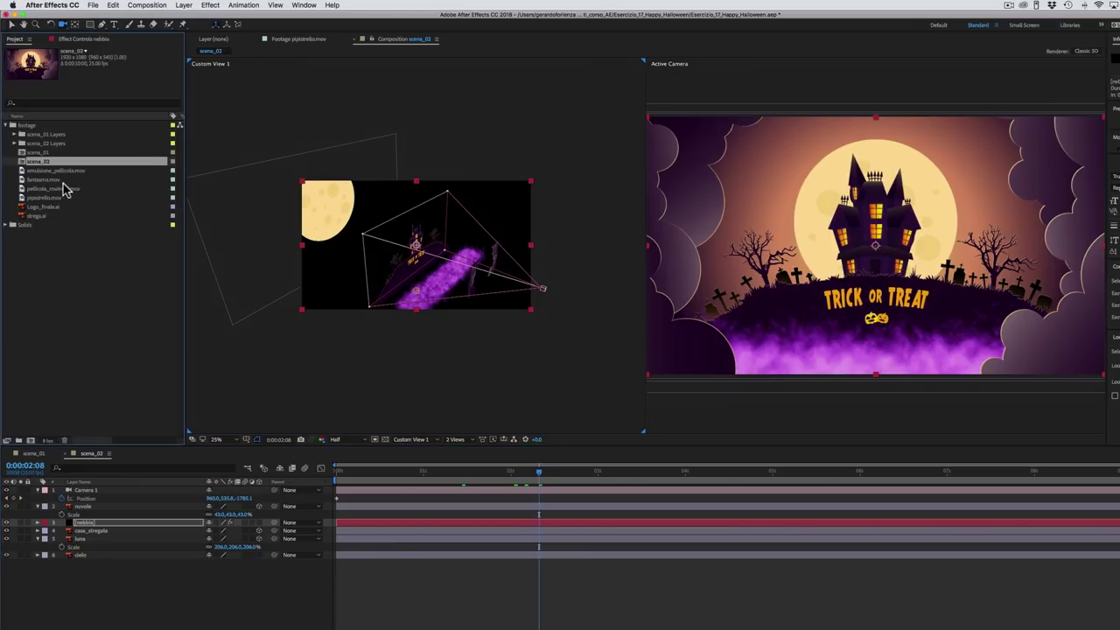
pyautogui.moveTo(24, 181); pyautogui.dragTo(65, 501)
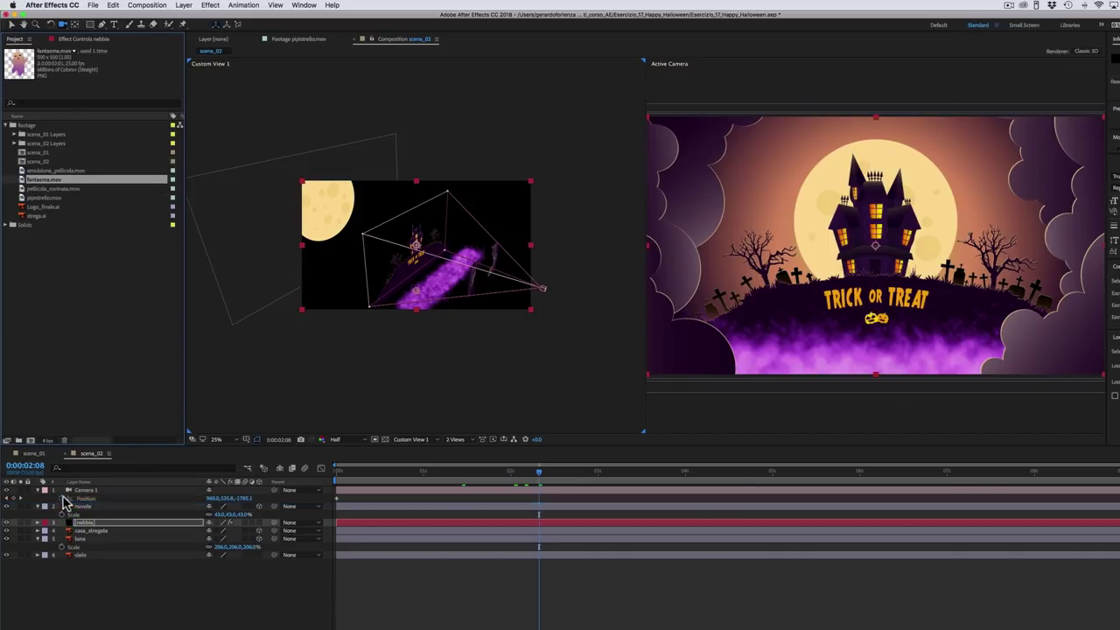
pyautogui.click(393, 474)
pyautogui.click(391, 473)
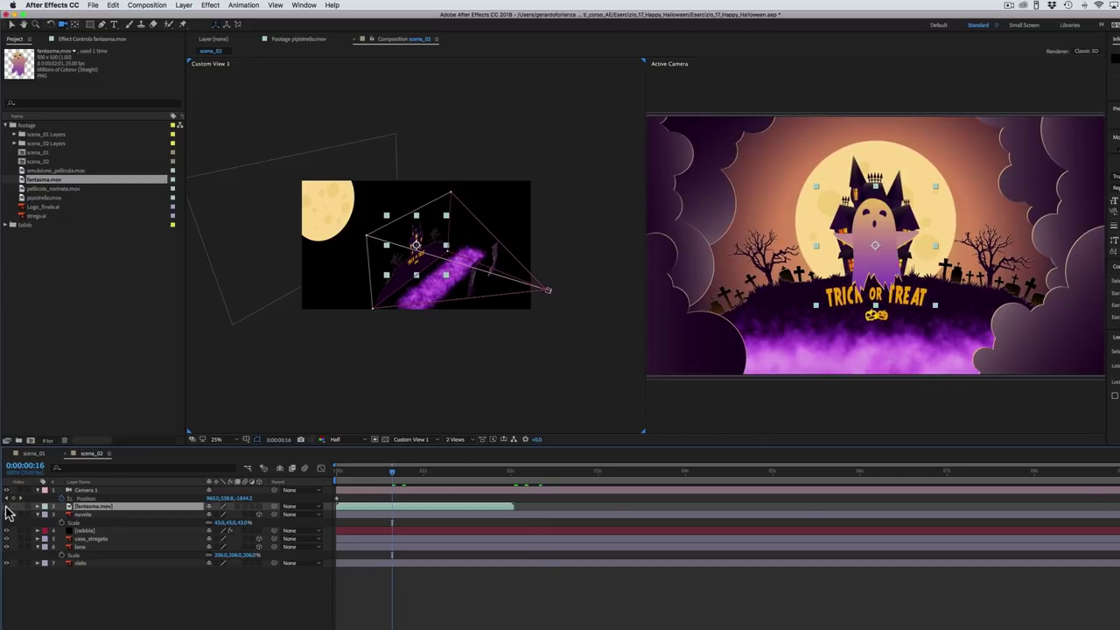
pyautogui.click(6, 507)
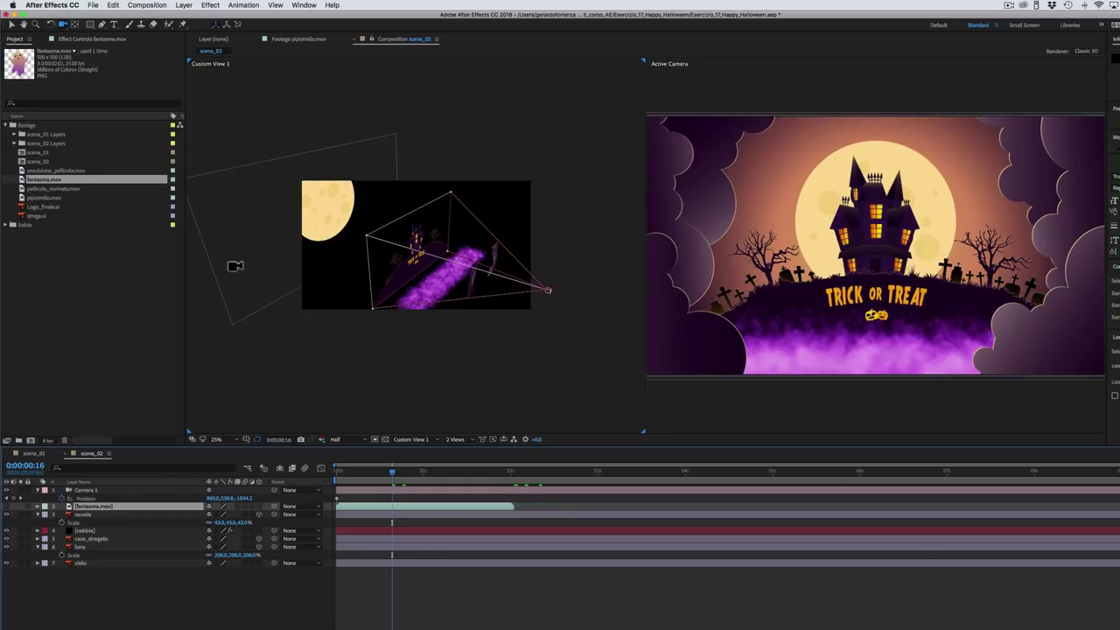
# Step: Copy the pipistrelli particle layer from scena_01 and paste it into scena_02 beneath nebbia
pyautogui.click(33, 453)
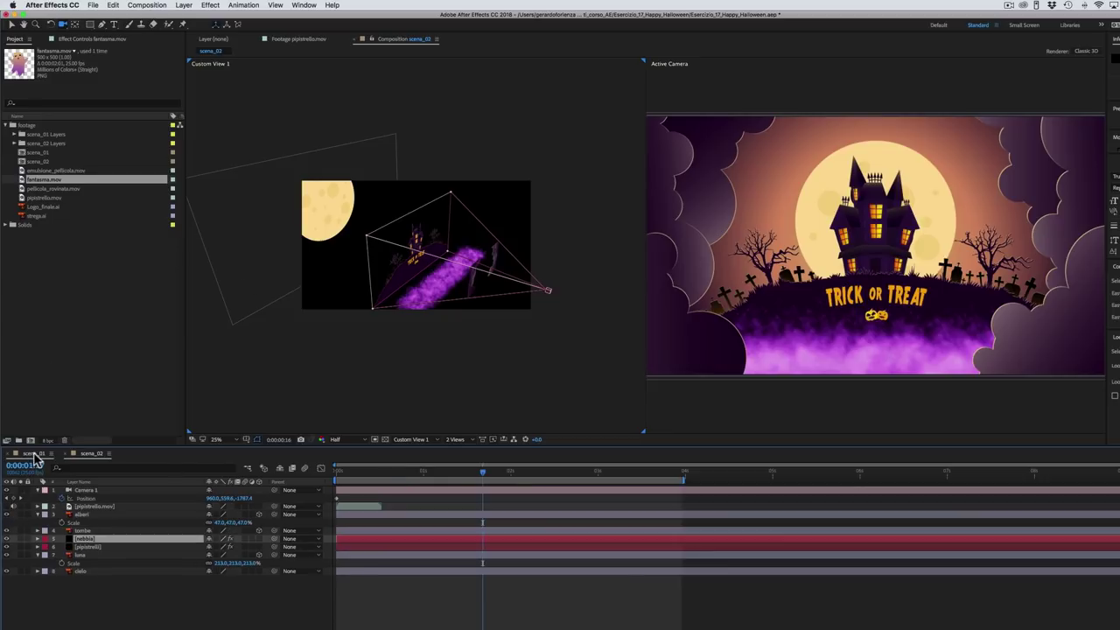
pyautogui.click(92, 547)
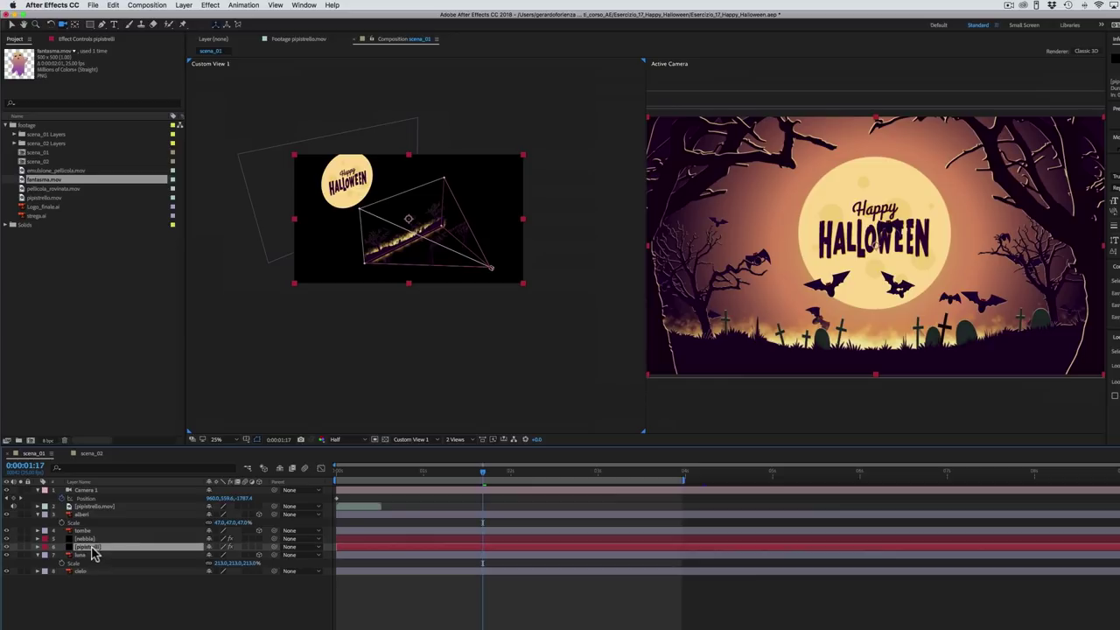
pyautogui.press('super')
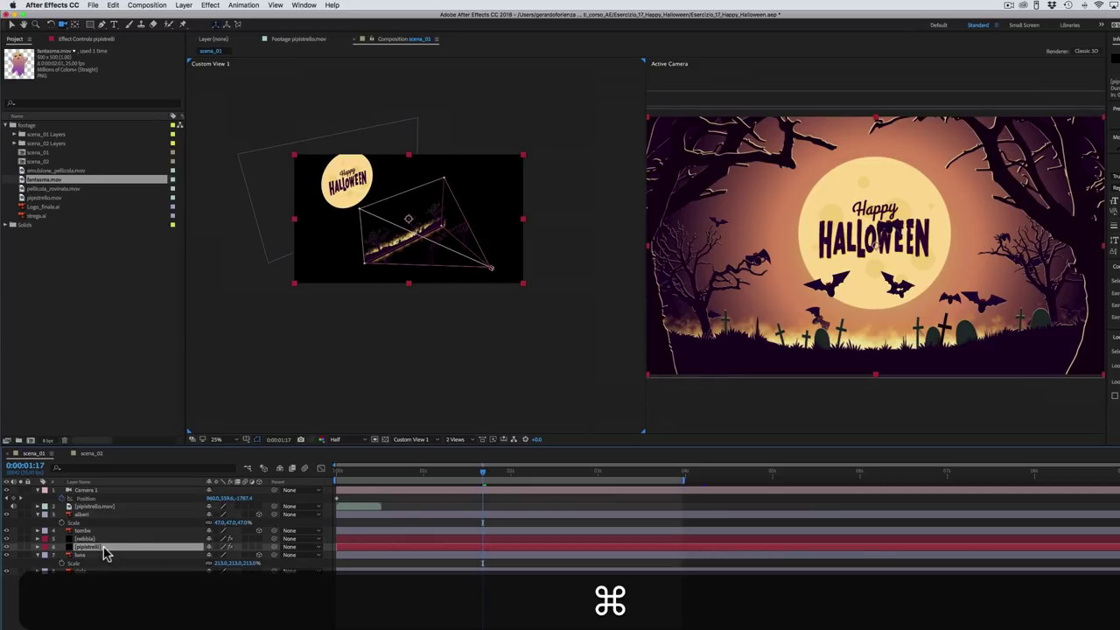
pyautogui.press('super+c')
pyautogui.click(93, 453)
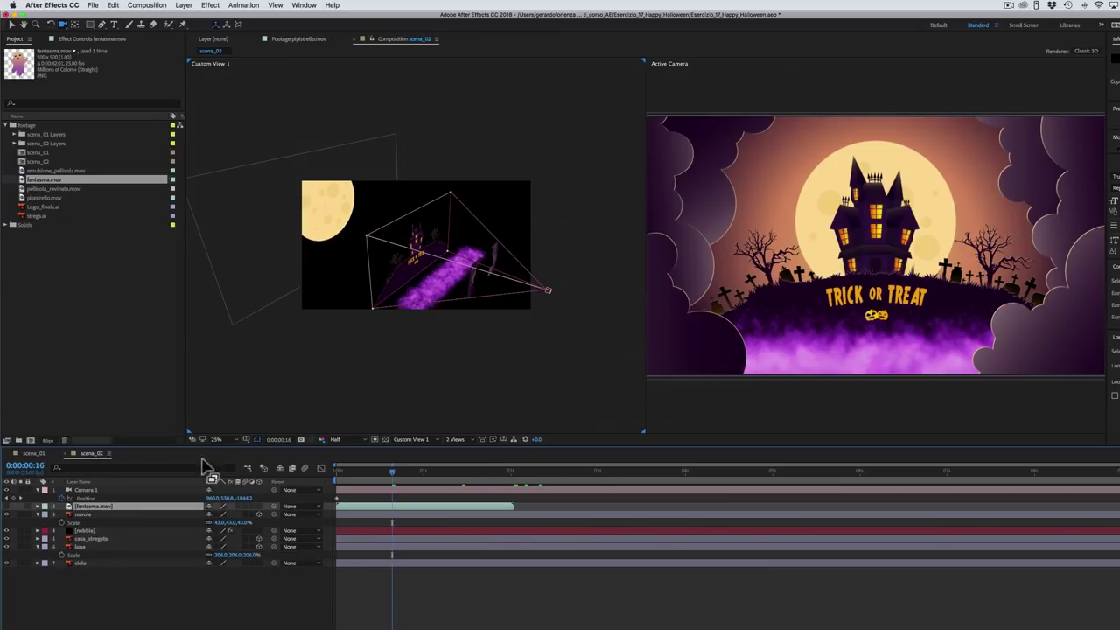
pyautogui.click(86, 539)
pyautogui.press('super')
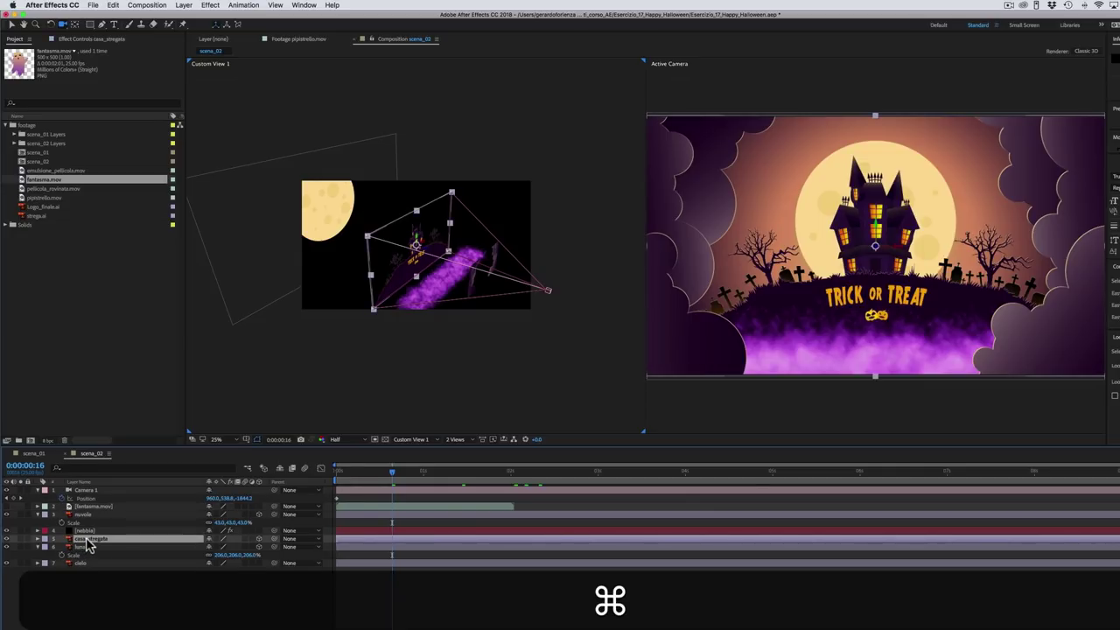
pyautogui.press('super+v')
pyautogui.moveTo(98, 543); pyautogui.dragTo(103, 551)
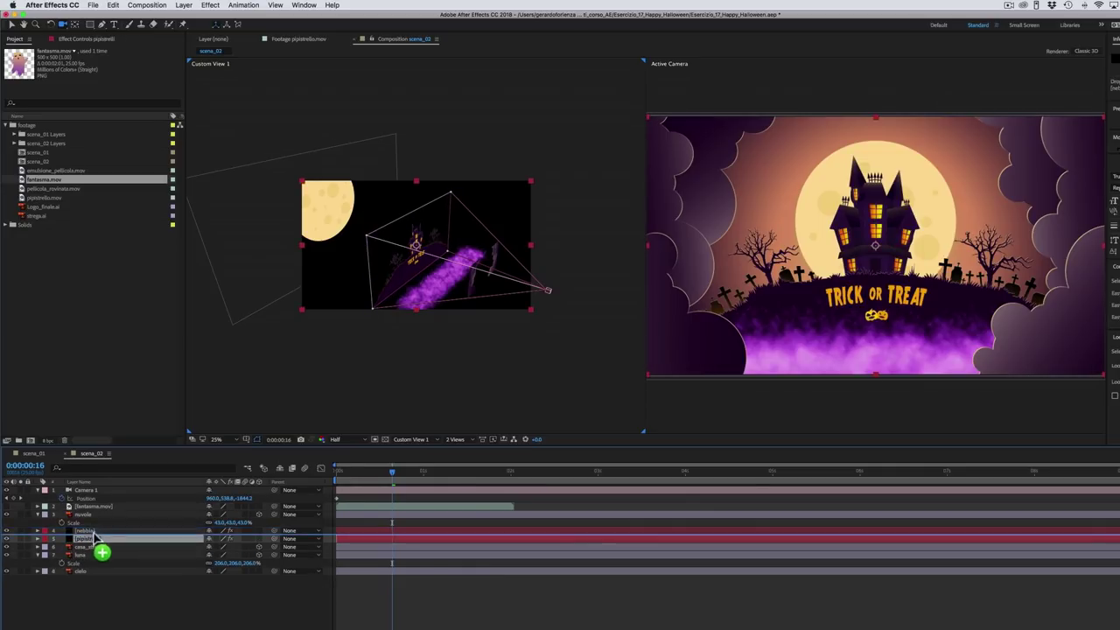
pyautogui.moveTo(98, 543); pyautogui.dragTo(102, 548)
pyautogui.moveTo(389, 480); pyautogui.dragTo(474, 479)
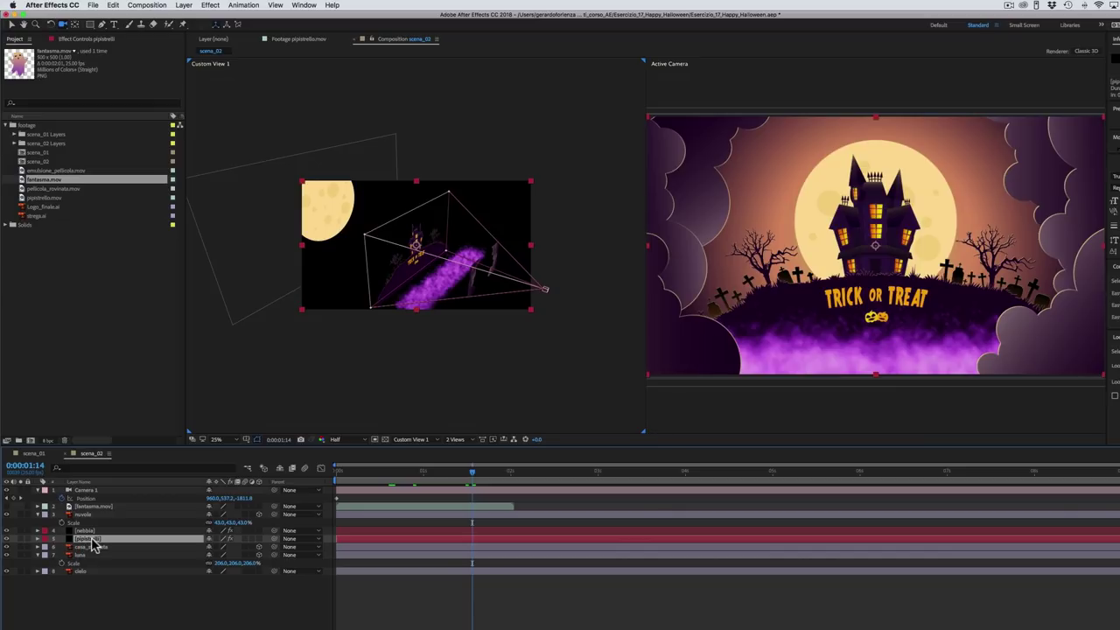
# Step: Rename the pasted layer to fantasmi and show its Particular settings
pyautogui.press('Return')
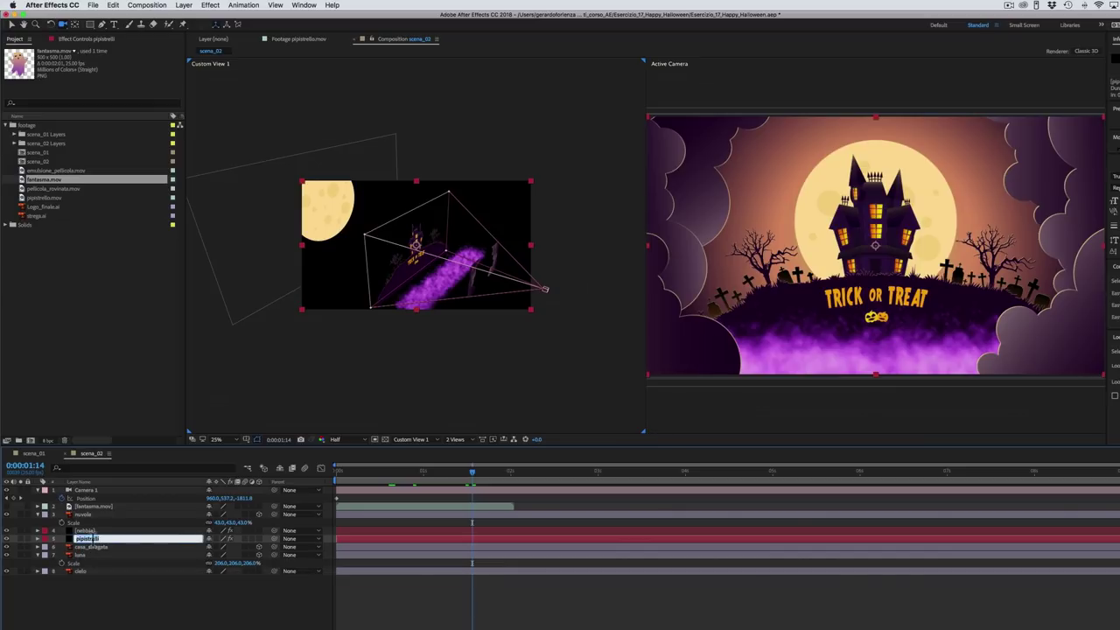
pyautogui.write('fantasmi')
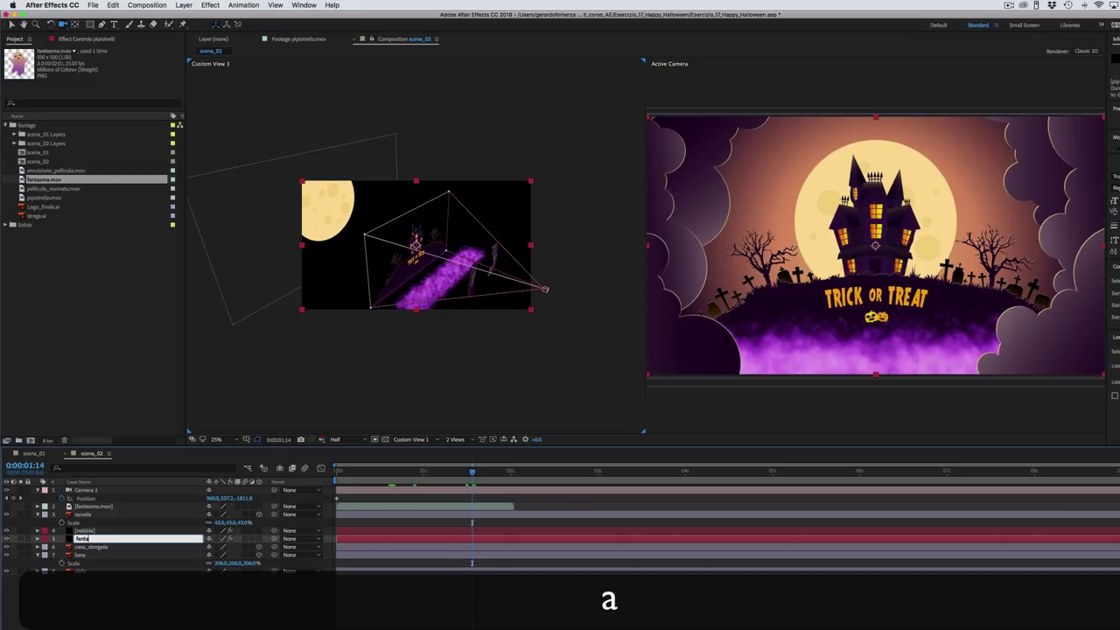
pyautogui.press('Return')
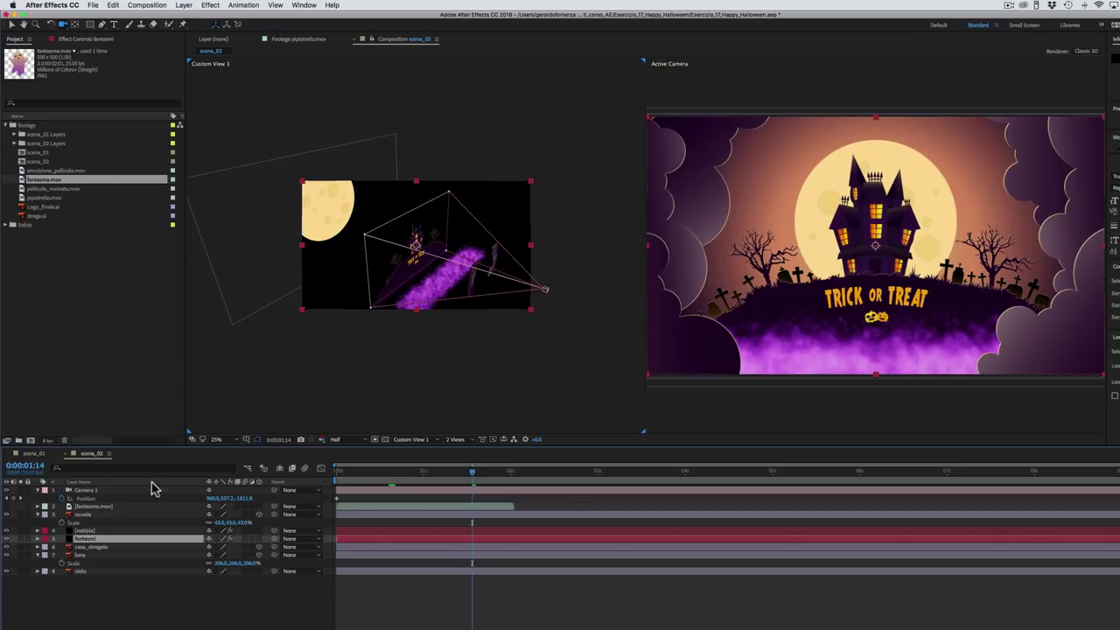
pyautogui.click(79, 39)
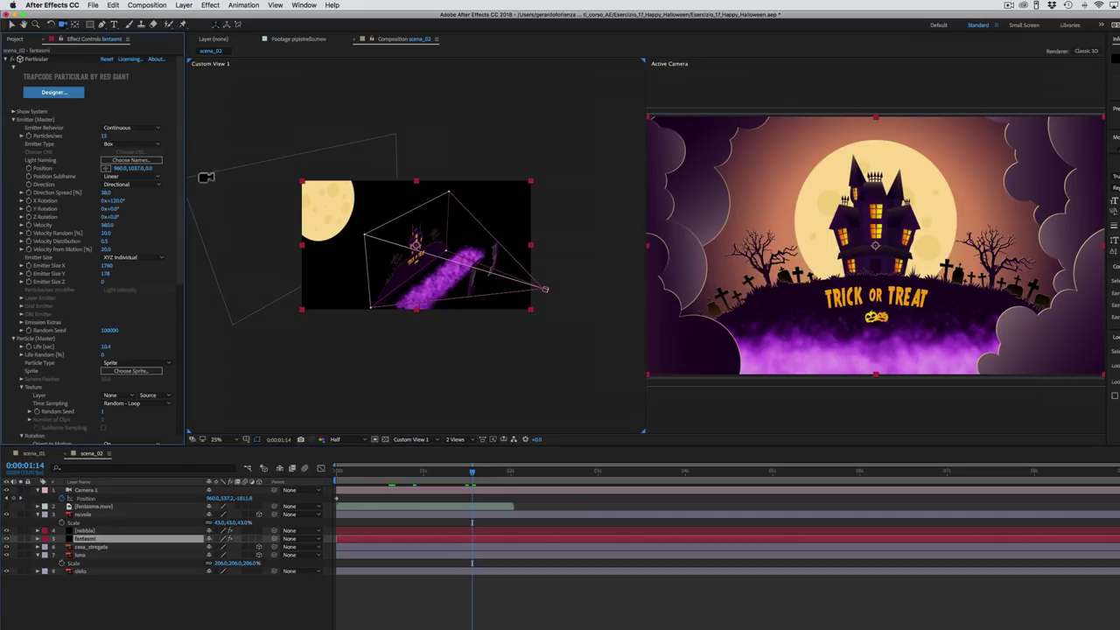
# Step: Set the fantasmi Particular Texture Layer to 2. fantasma.mov and scrub to preview the ghosts
pyautogui.scroll(-5, 172, 254)
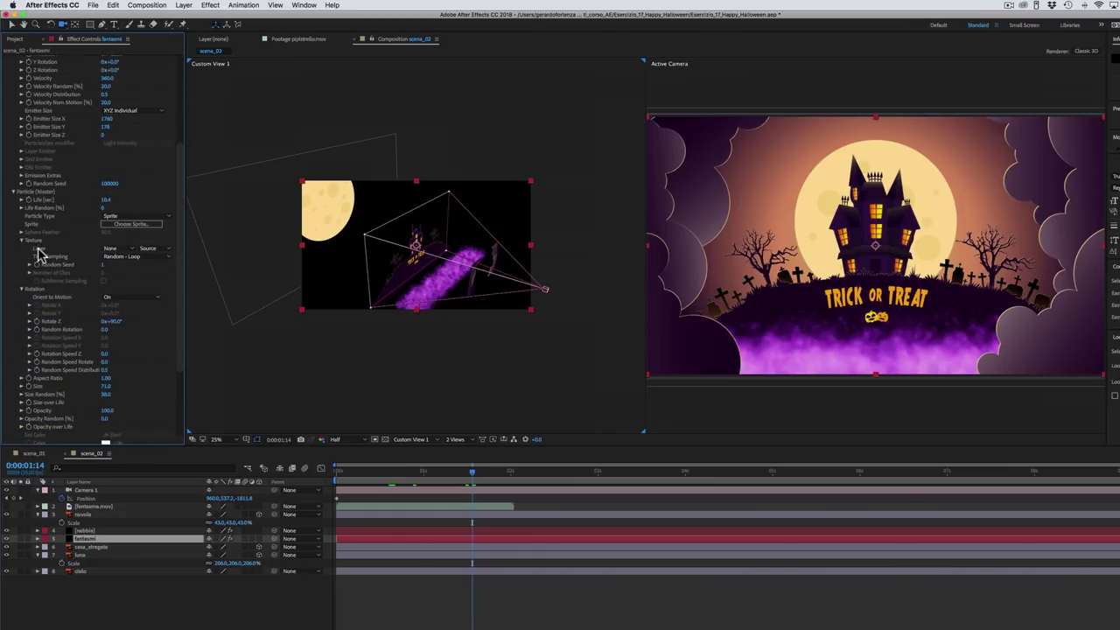
pyautogui.click(118, 248)
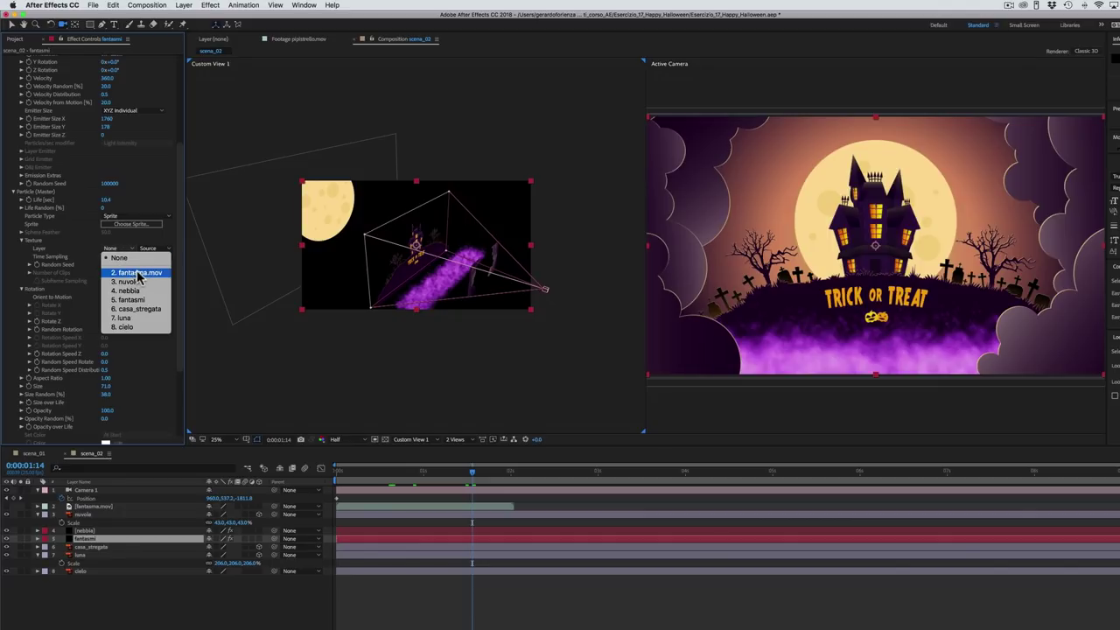
pyautogui.click(138, 273)
pyautogui.moveTo(447, 477)
pyautogui.mouseDown()
pyautogui.moveTo(343, 475)
pyautogui.moveTo(475, 478)
pyautogui.mouseUp()
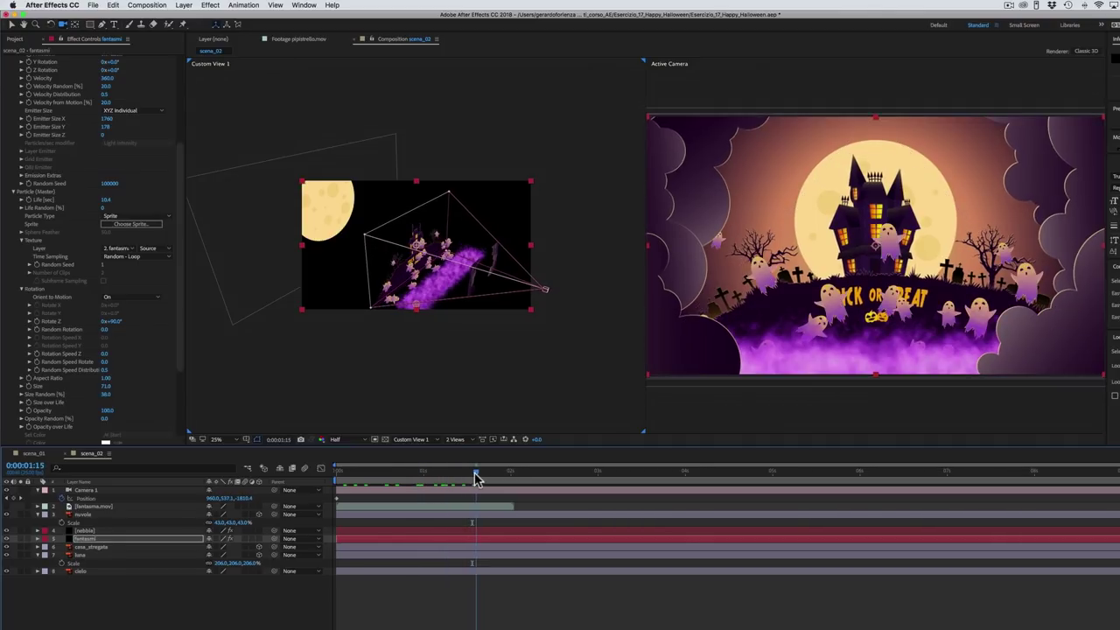
# Step: Orbit Custom View 1 and raise the ghost Emitter Position Y to about 914
pyautogui.moveTo(394, 287); pyautogui.dragTo(373, 271)
pyautogui.moveTo(180, 193); pyautogui.dragTo(184, 109)
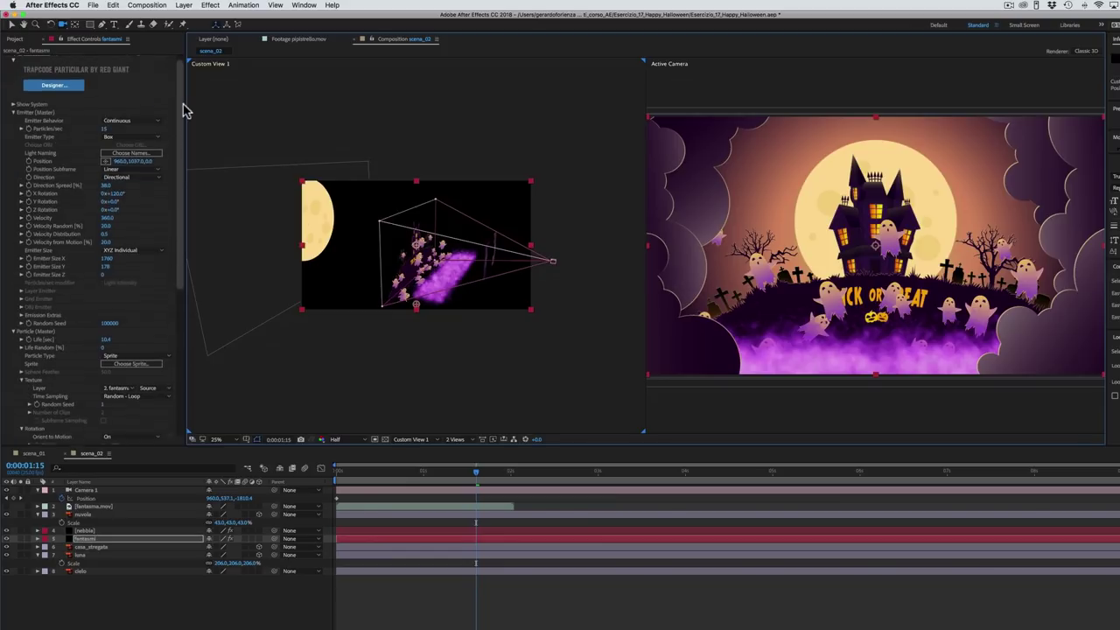
pyautogui.moveTo(150, 162)
pyautogui.mouseDown()
pyautogui.moveTo(145, 173)
pyautogui.moveTo(90, 169)
pyautogui.mouseUp()
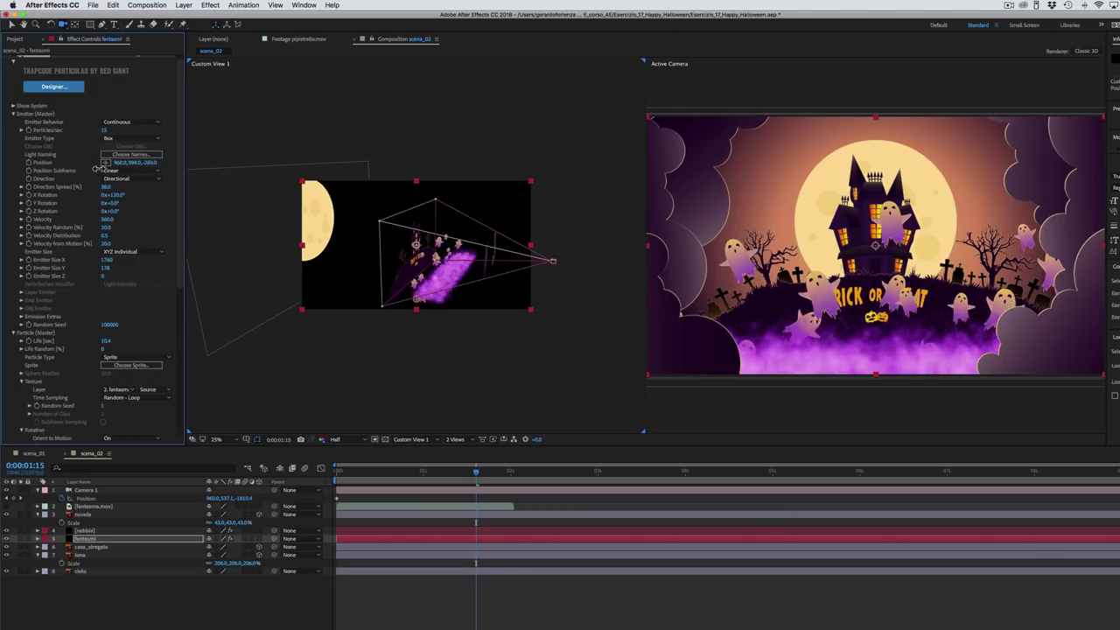
pyautogui.moveTo(90, 170); pyautogui.dragTo(71, 170)
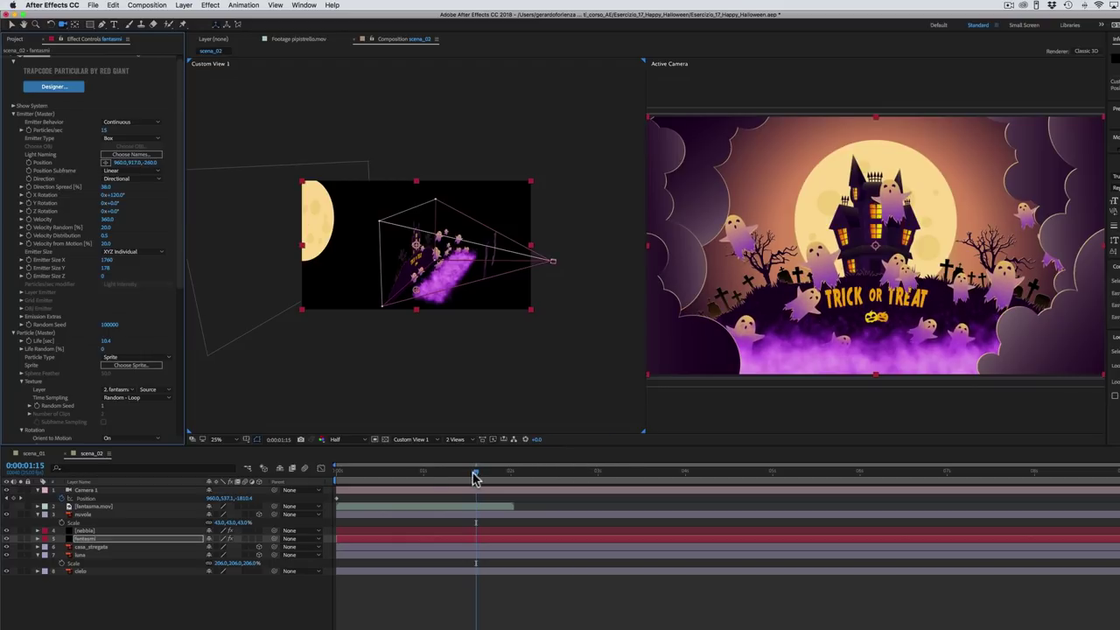
pyautogui.moveTo(473, 477); pyautogui.dragTo(462, 477)
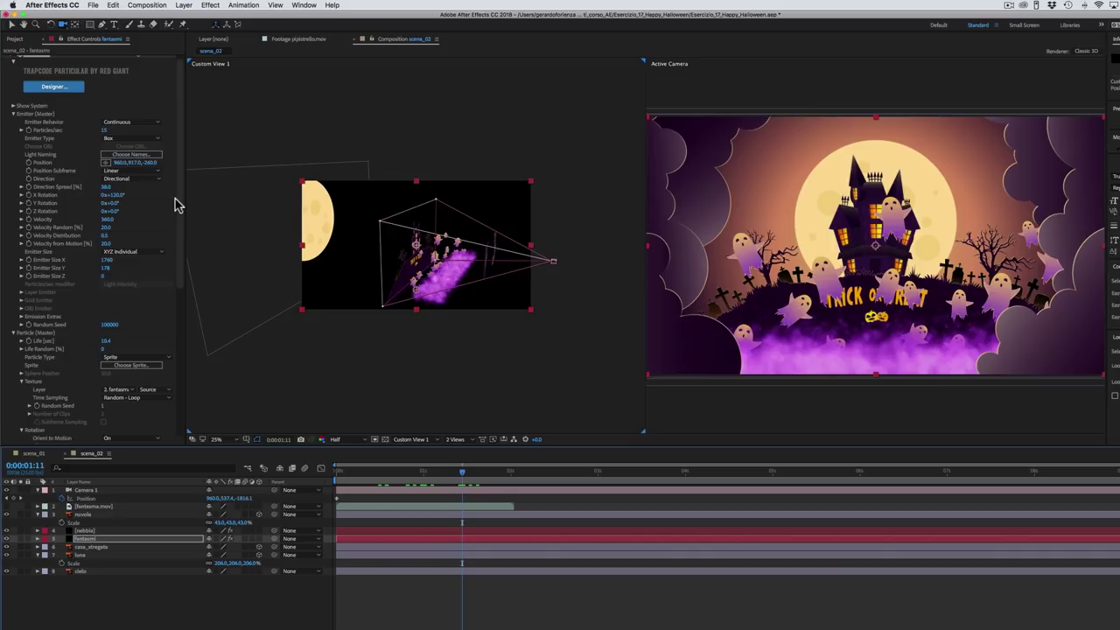
pyautogui.moveTo(180, 207); pyautogui.dragTo(184, 354)
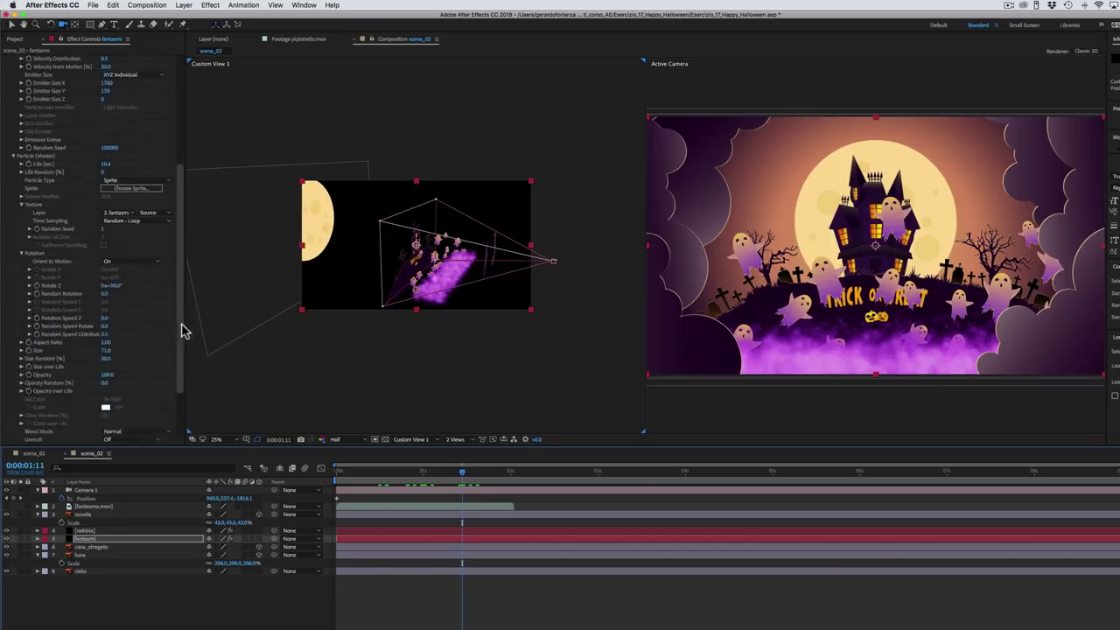
pyautogui.scroll(-1, 180, 252)
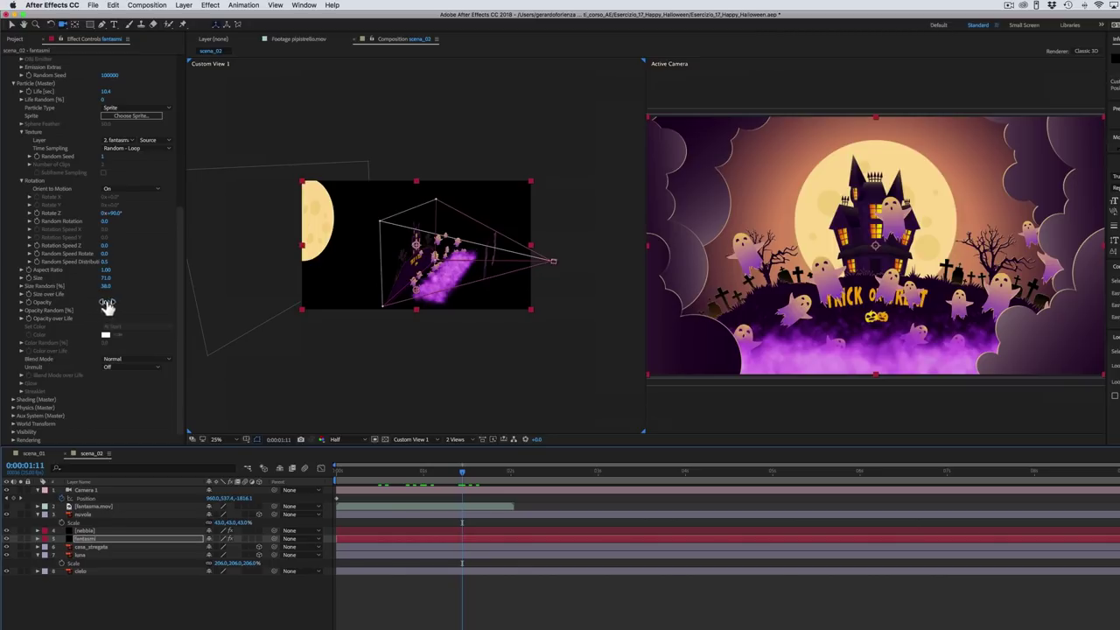
# Step: Set the ghost particles' Opacity Random to 40 and scrub back to preview them
pyautogui.moveTo(105, 312); pyautogui.dragTo(118, 312)
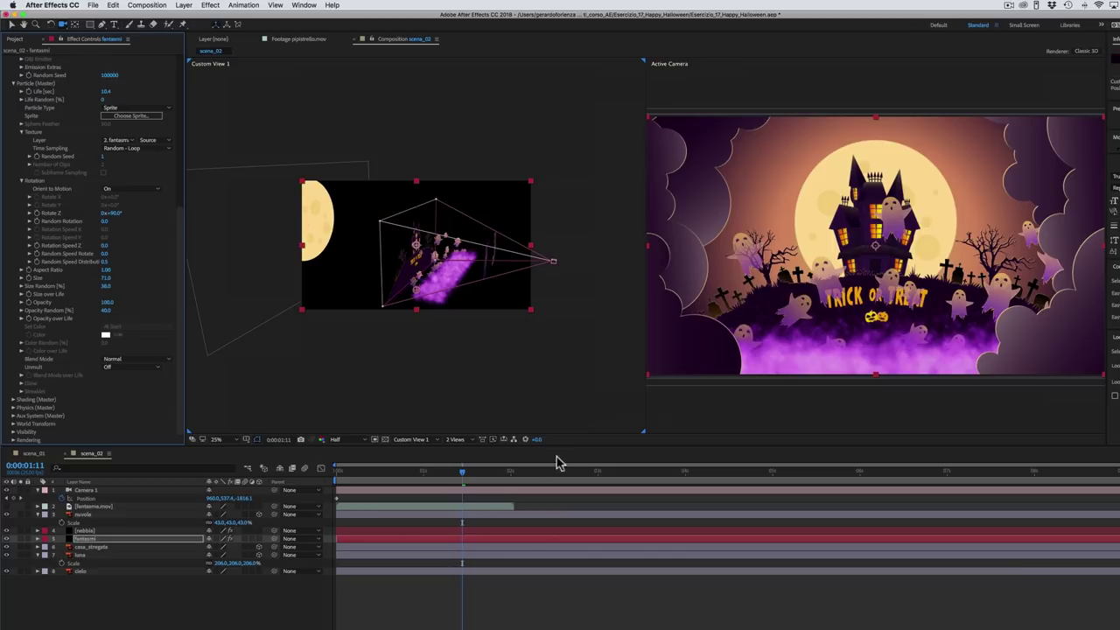
pyautogui.click(443, 474)
pyautogui.moveTo(440, 480)
pyautogui.mouseDown()
pyautogui.moveTo(421, 484)
pyautogui.moveTo(433, 480)
pyautogui.mouseUp()
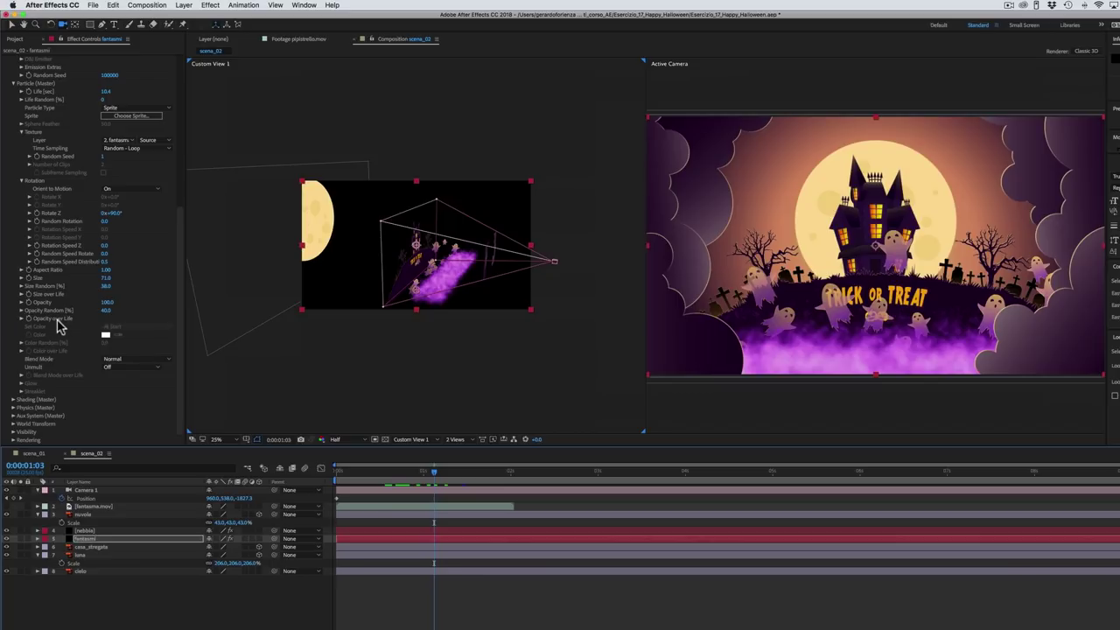
# Step: Expand Opacity over Life, open its presets, and begin drawing a custom fade curve with the pencil
pyautogui.click(22, 318)
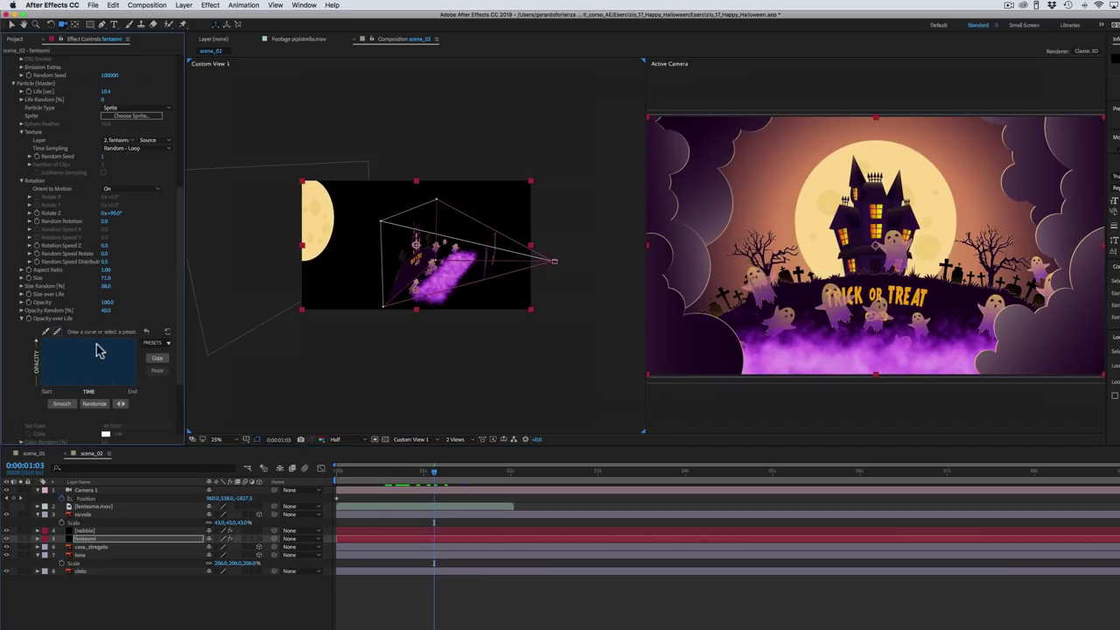
pyautogui.click(163, 343)
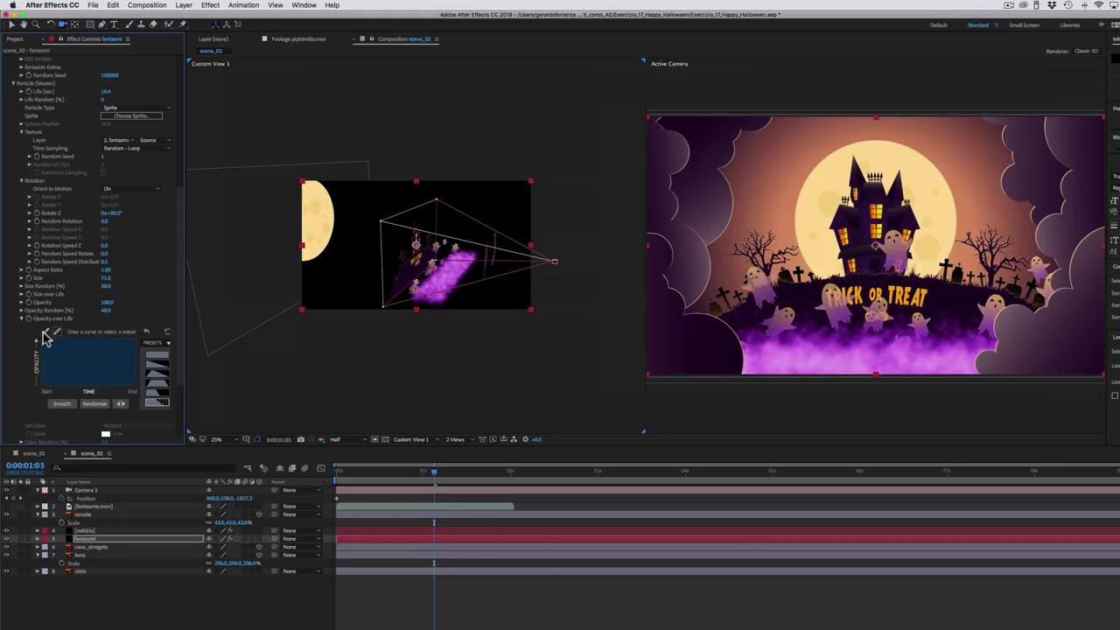
pyautogui.click(48, 337)
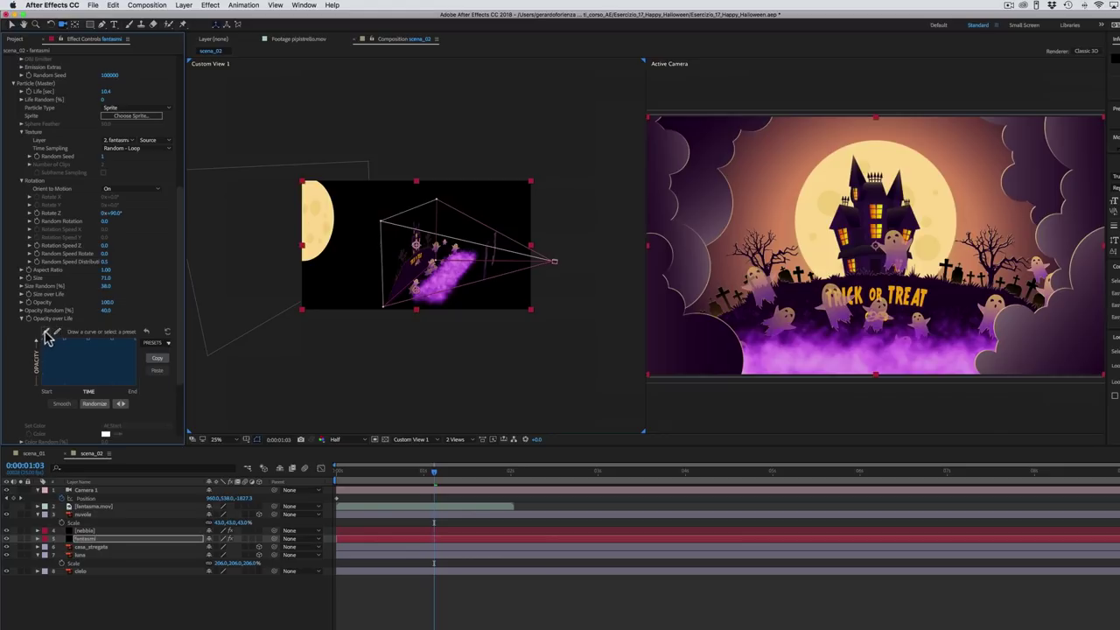
pyautogui.moveTo(37, 350); pyautogui.dragTo(40, 392)
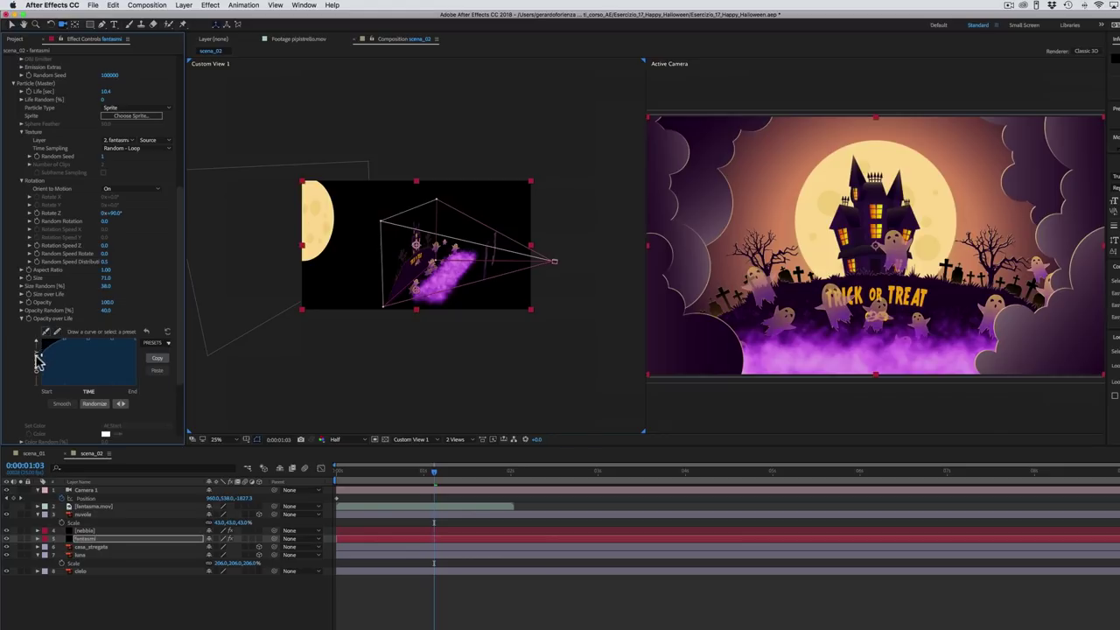
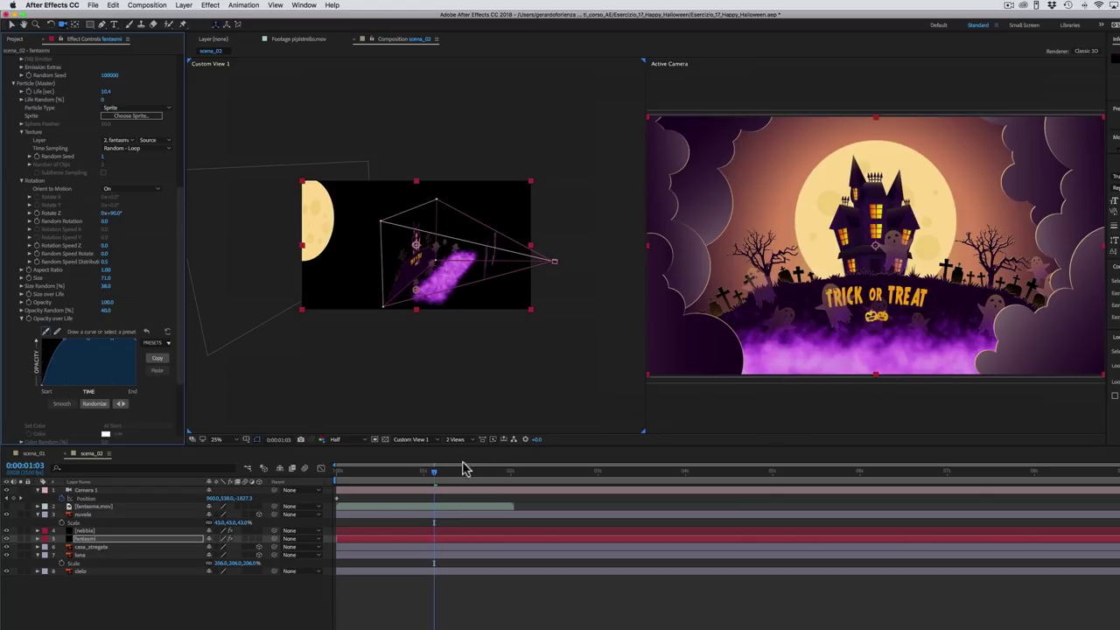
# Step: Name the layer fantasmi and apply a Drop Shadow to the ghost particles
pyautogui.moveTo(435, 477)
pyautogui.mouseDown()
pyautogui.moveTo(421, 489)
pyautogui.moveTo(489, 488)
pyautogui.mouseUp()
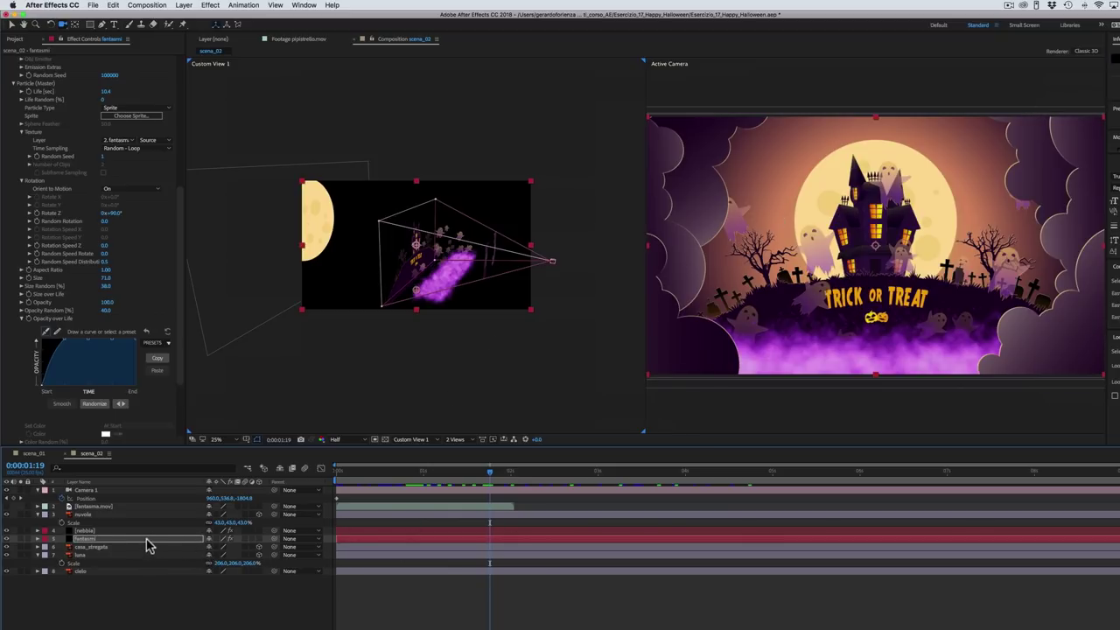
pyautogui.press('Return')
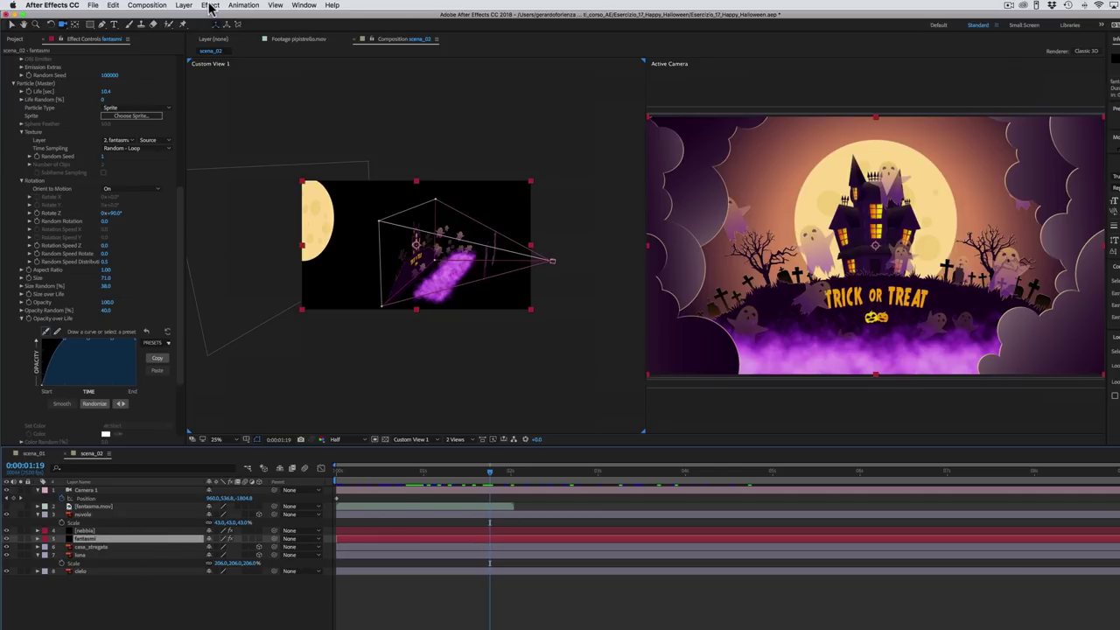
pyautogui.click(210, 5)
pyautogui.moveTo(232, 186)
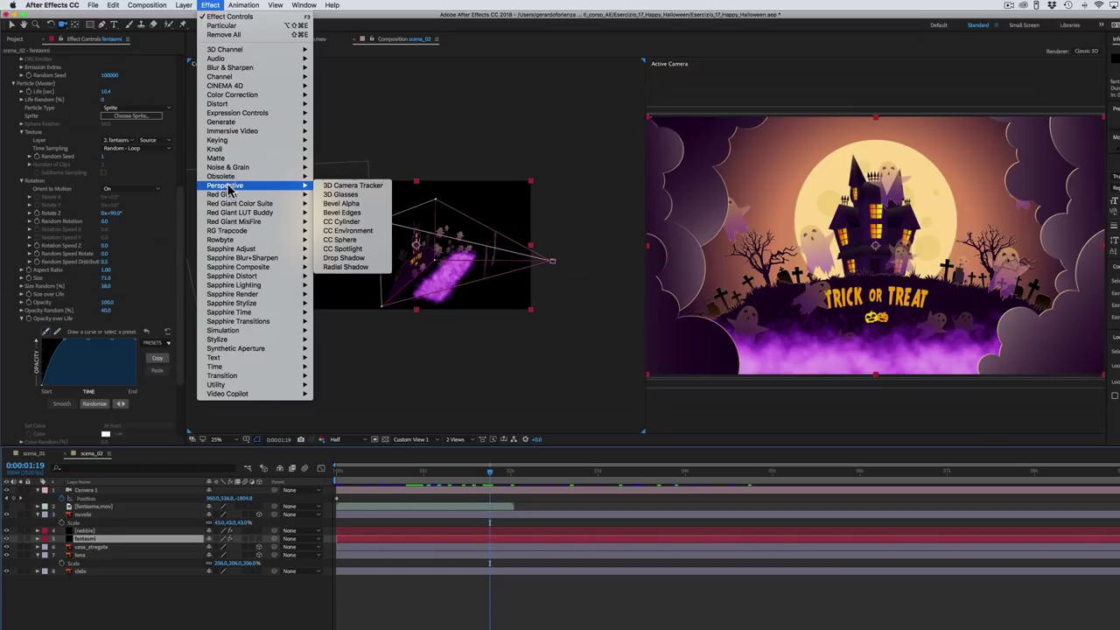
pyautogui.click(350, 259)
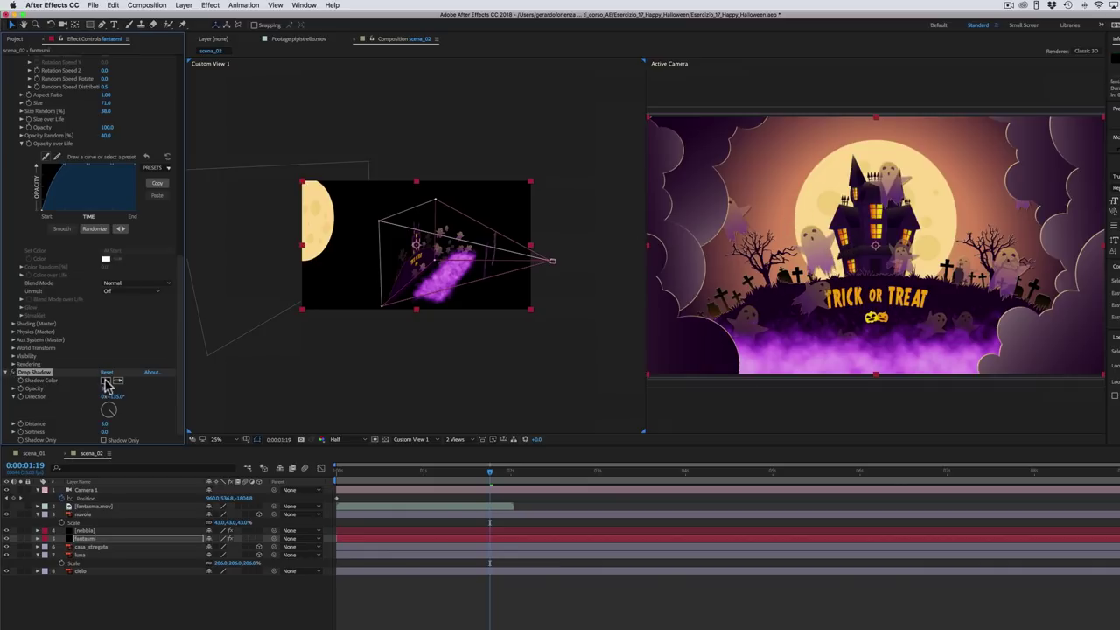
# Step: Make the shadow purple with softness 159, then preview the ghosts from 0:00:04:21
pyautogui.click(106, 382)
pyautogui.moveTo(812, 557); pyautogui.dragTo(813, 542)
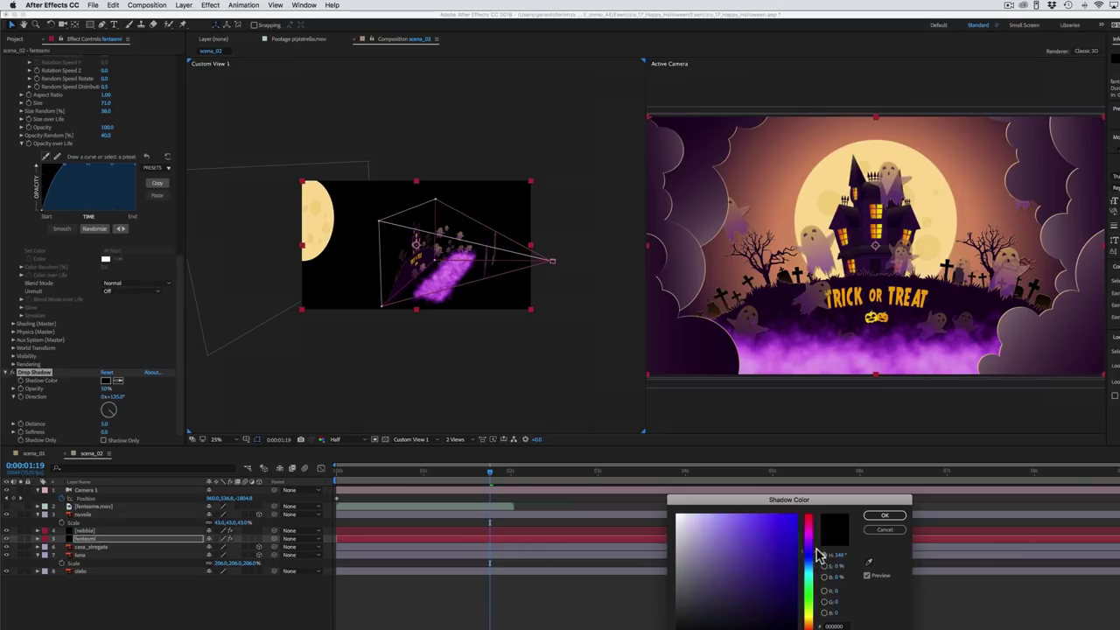
pyautogui.click(774, 532)
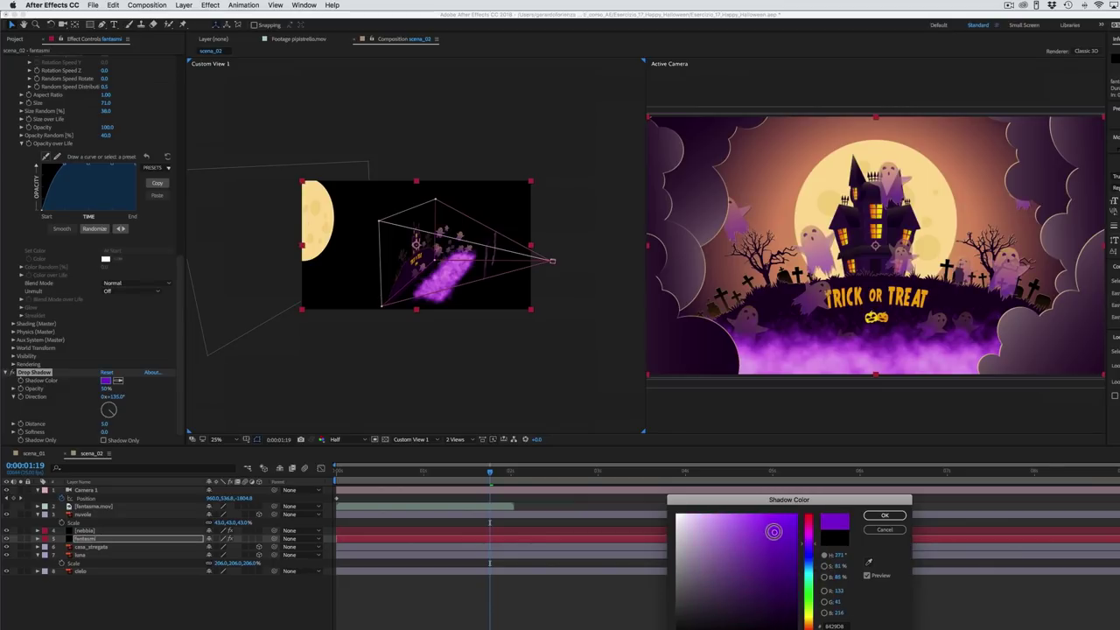
pyautogui.click(889, 514)
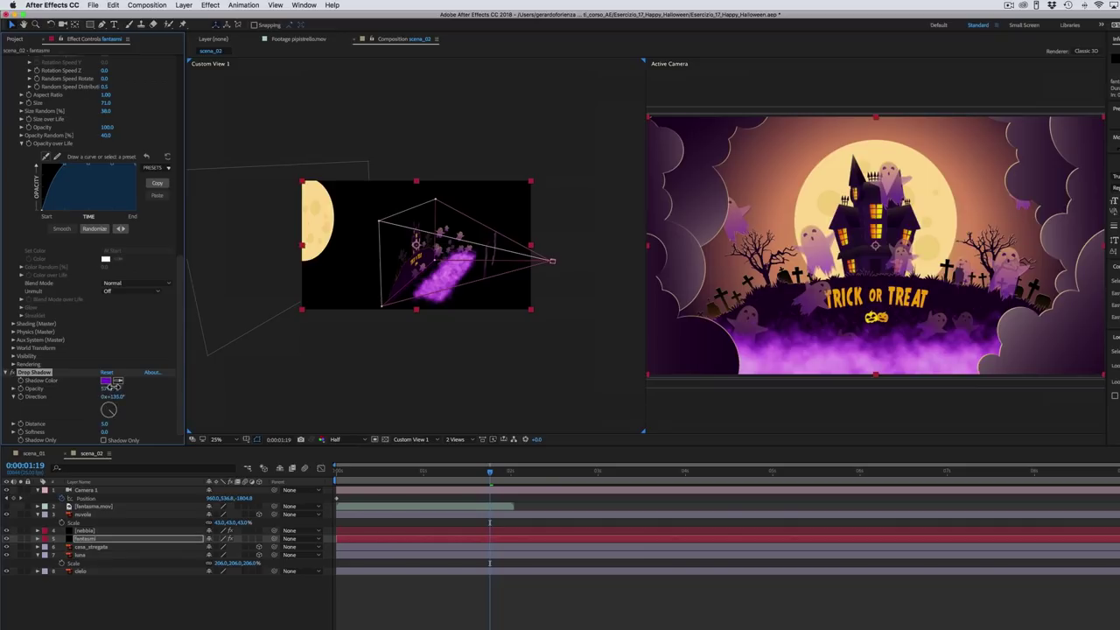
pyautogui.moveTo(108, 431); pyautogui.dragTo(177, 427)
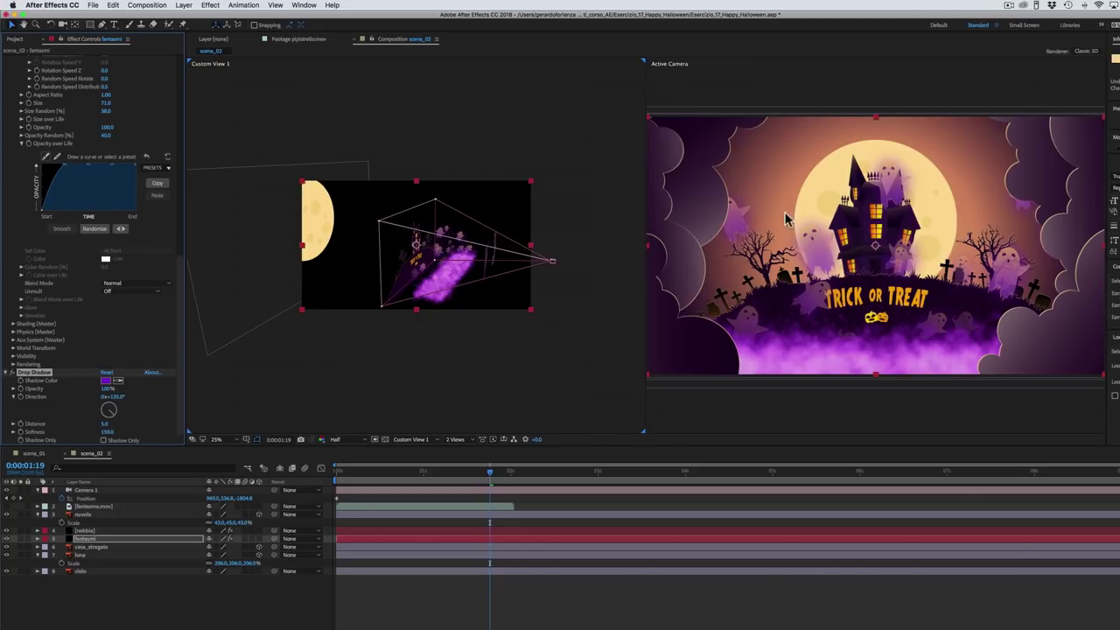
pyautogui.moveTo(618, 480); pyautogui.dragTo(760, 477)
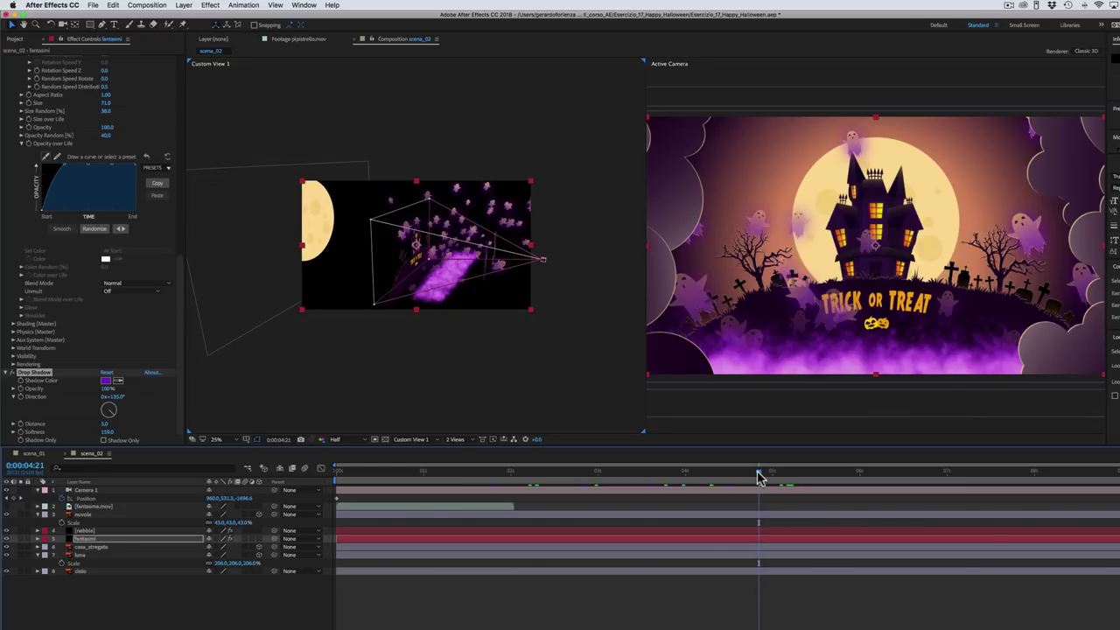
pyautogui.press('space')
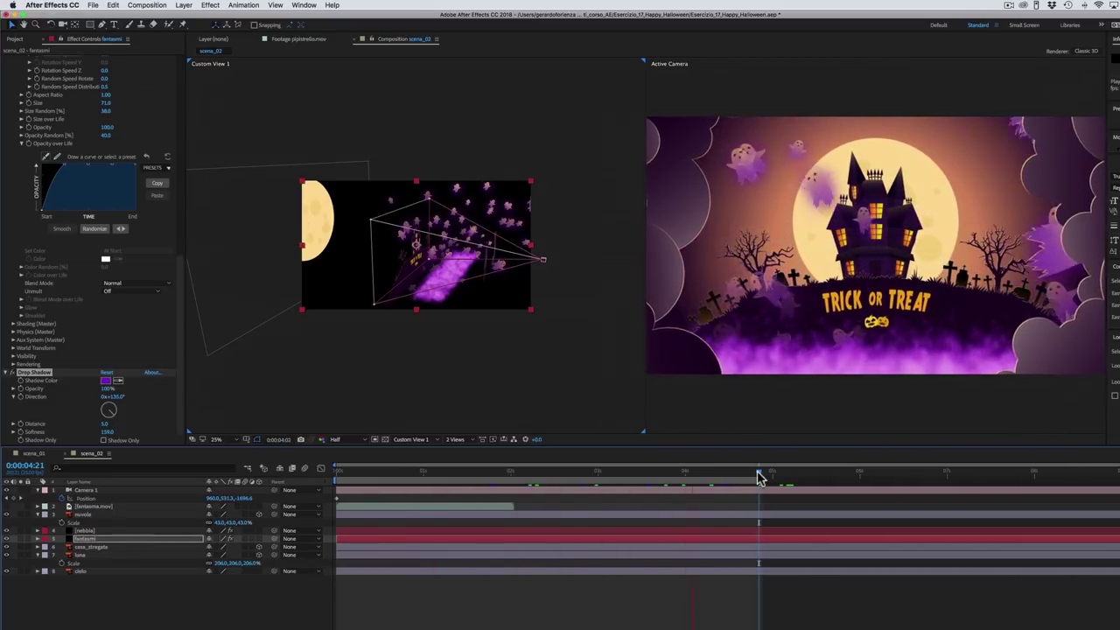
pyautogui.press('space')
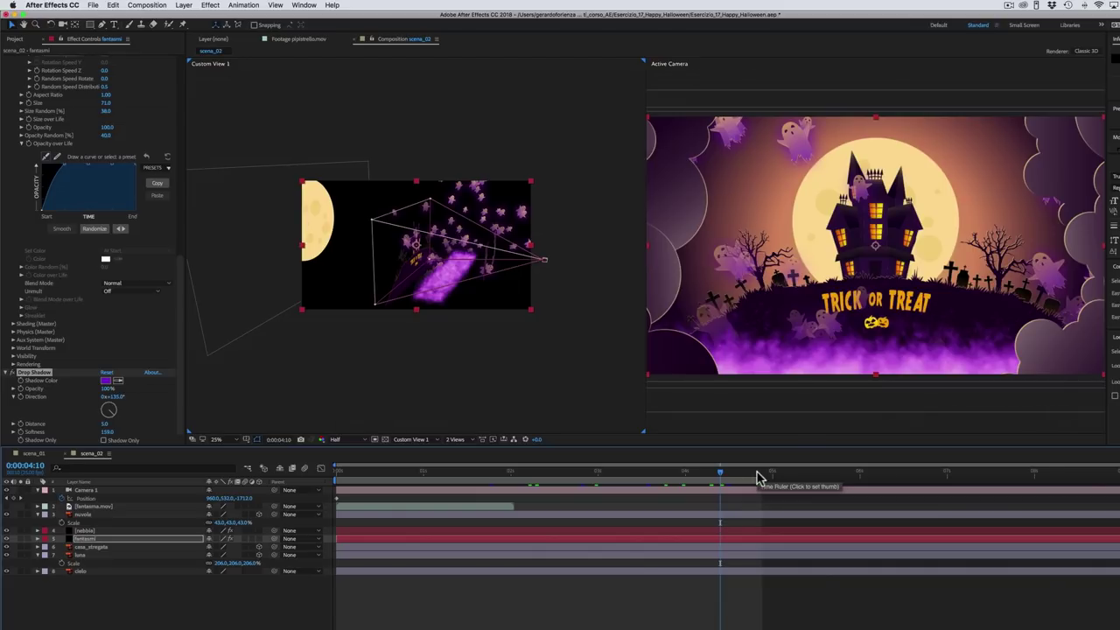
# Step: Create a new 20-second composition named esercizio_17_finale
pyautogui.click(145, 6)
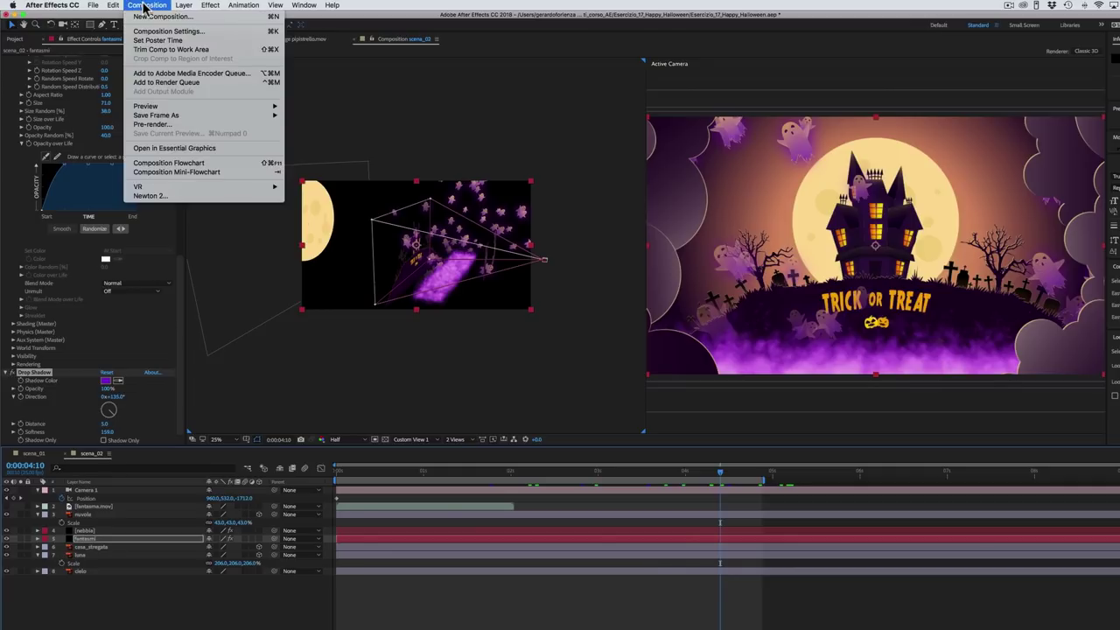
pyautogui.click(166, 30)
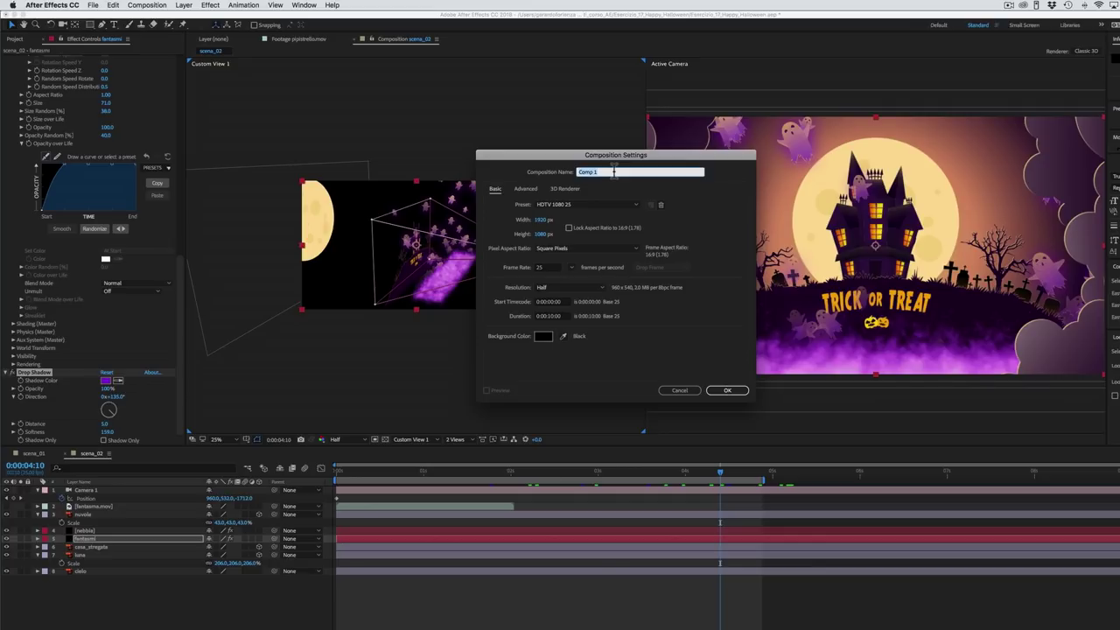
pyautogui.write('esercizio_17_finale')
pyautogui.click(550, 316)
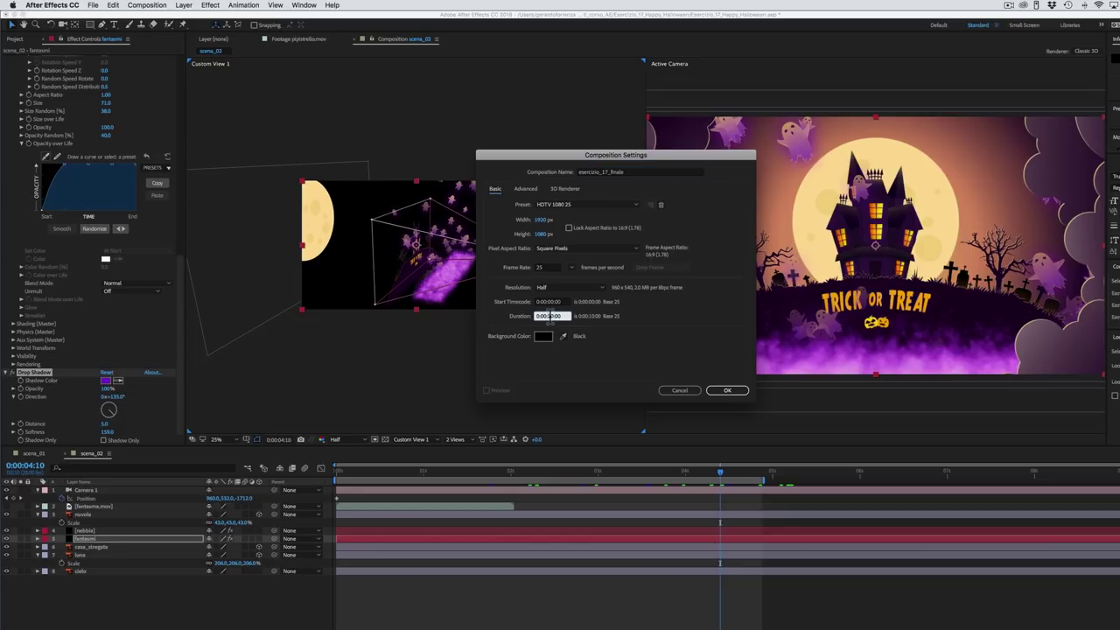
pyautogui.write('2')
pyautogui.click(729, 392)
# Step: Add scena_01 to the comp, switch to 1 View, and move to where bats appear
pyautogui.click(18, 39)
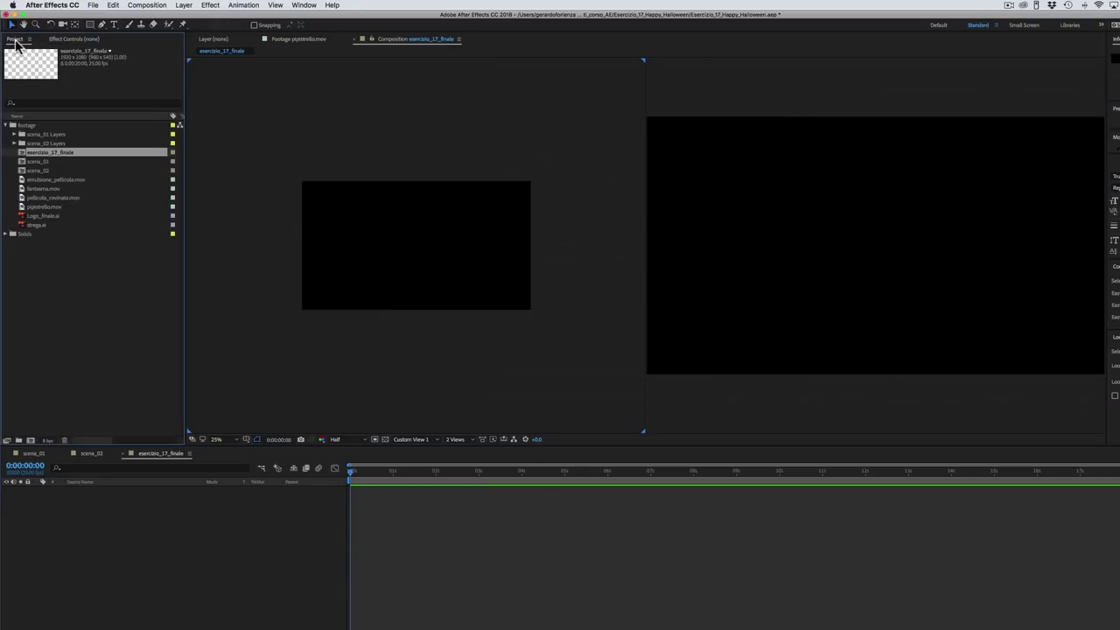
pyautogui.moveTo(39, 170)
pyautogui.mouseDown()
pyautogui.moveTo(27, 158)
pyautogui.moveTo(88, 555)
pyautogui.mouseUp()
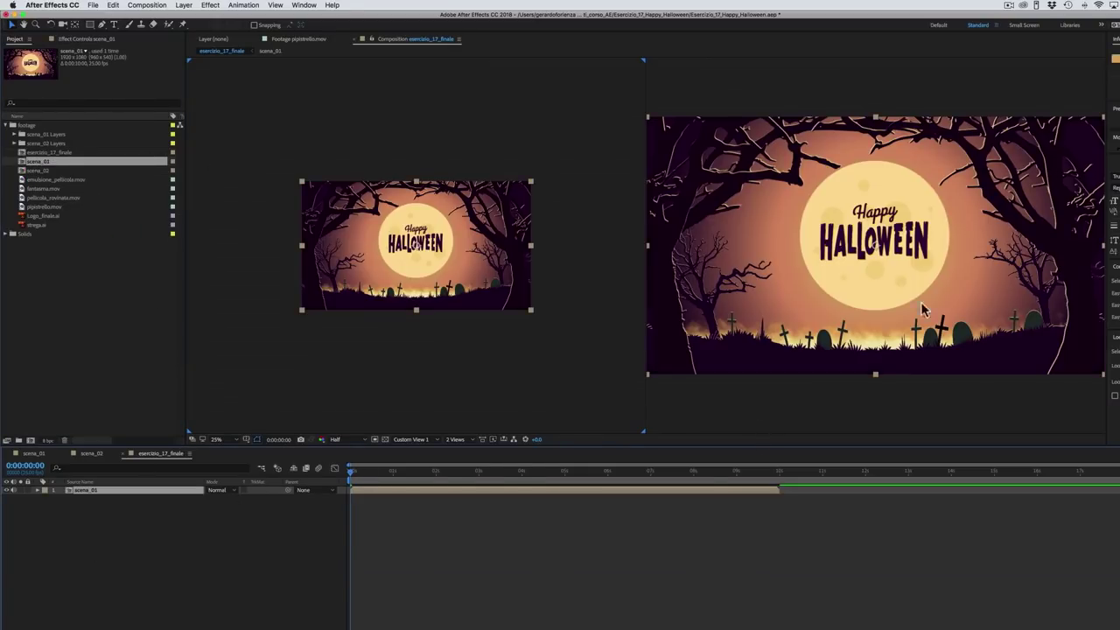
pyautogui.click(462, 443)
pyautogui.click(465, 454)
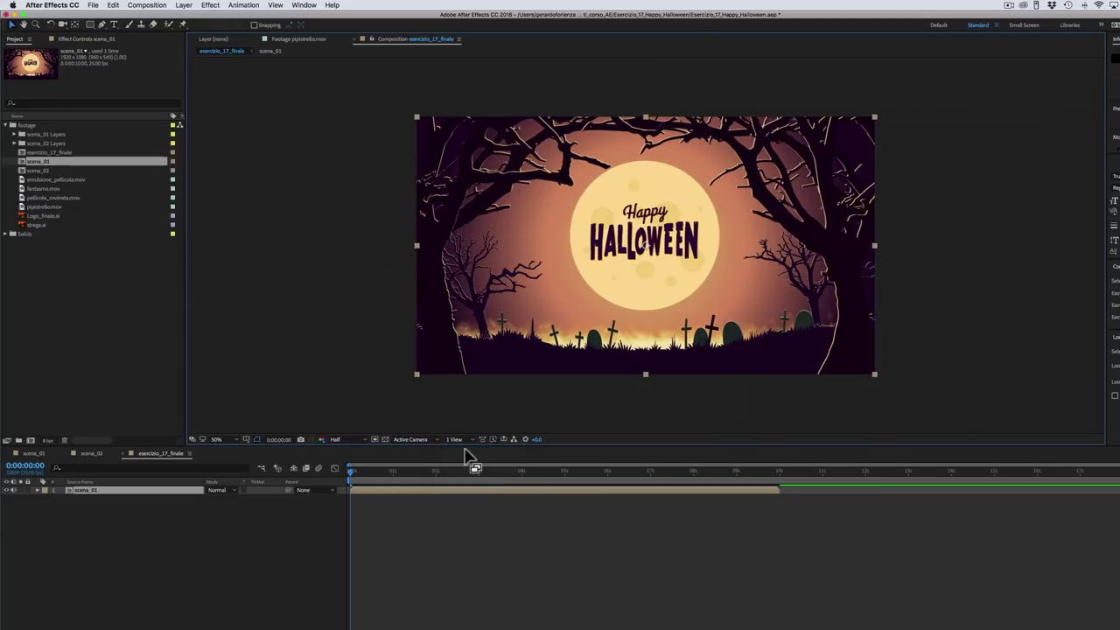
pyautogui.click(608, 472)
pyautogui.moveTo(618, 478); pyautogui.dragTo(669, 479)
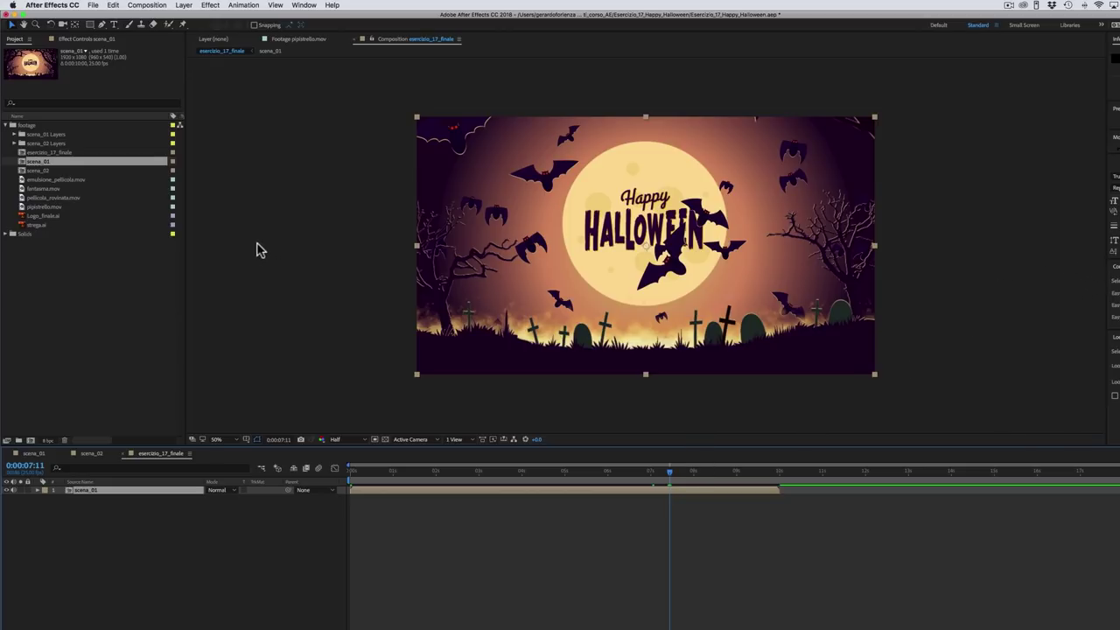
# Step: Add strega.ai to the comp, enlarge the witch, and place her off the right edge
pyautogui.moveTo(43, 226)
pyautogui.mouseDown()
pyautogui.moveTo(63, 242)
pyautogui.moveTo(113, 493)
pyautogui.mouseUp()
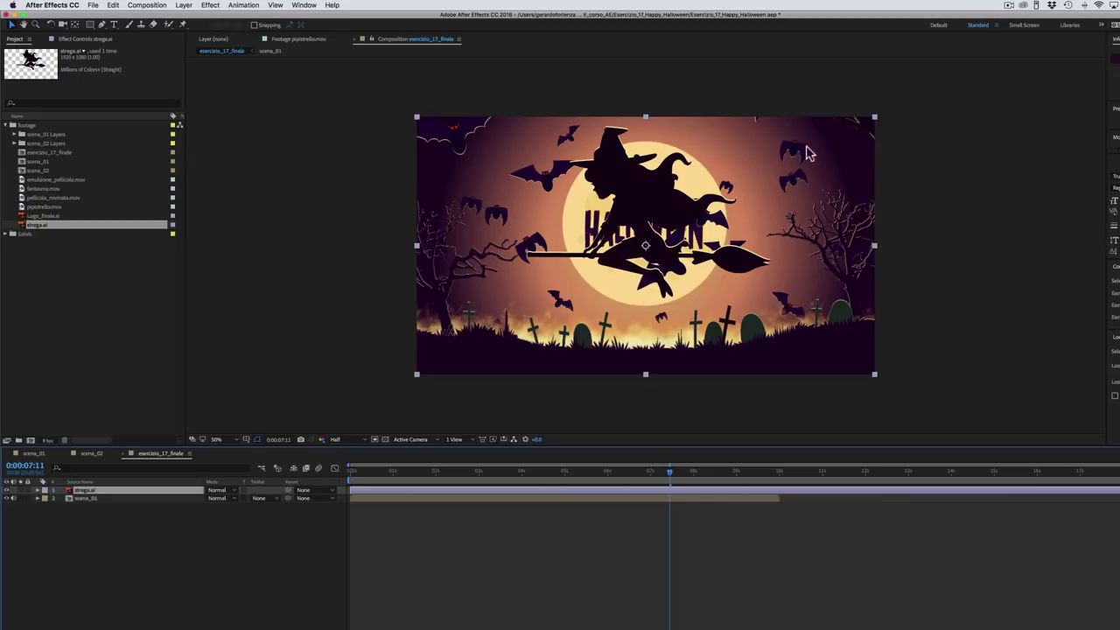
pyautogui.moveTo(647, 263); pyautogui.dragTo(649, 292)
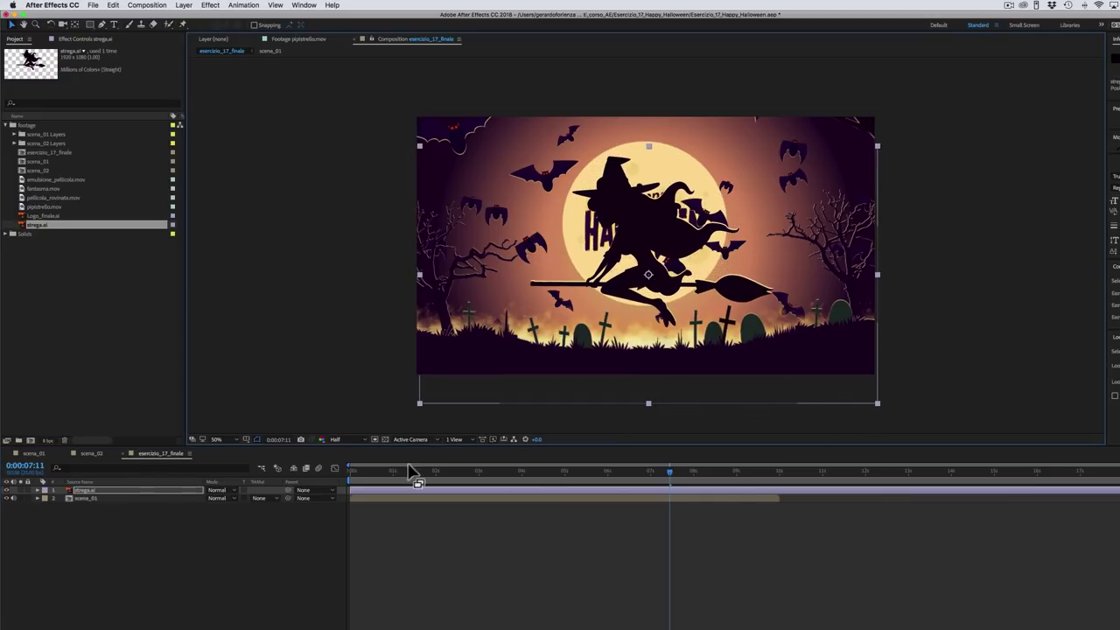
pyautogui.press('s')
pyautogui.moveTo(235, 498); pyautogui.dragTo(260, 496)
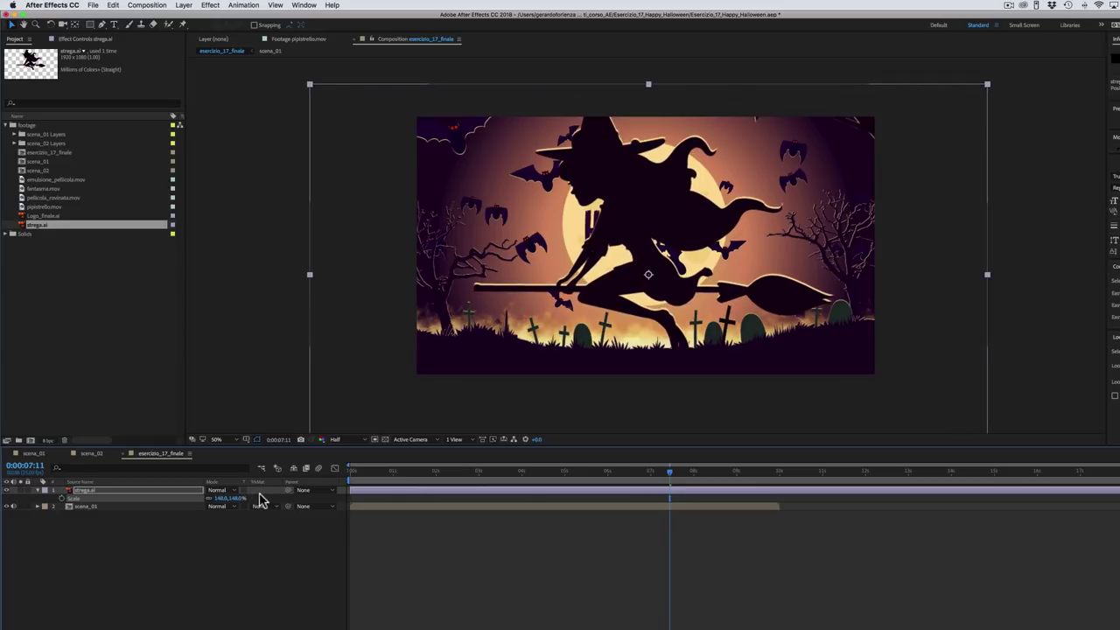
pyautogui.moveTo(658, 294); pyautogui.dragTo(1050, 339)
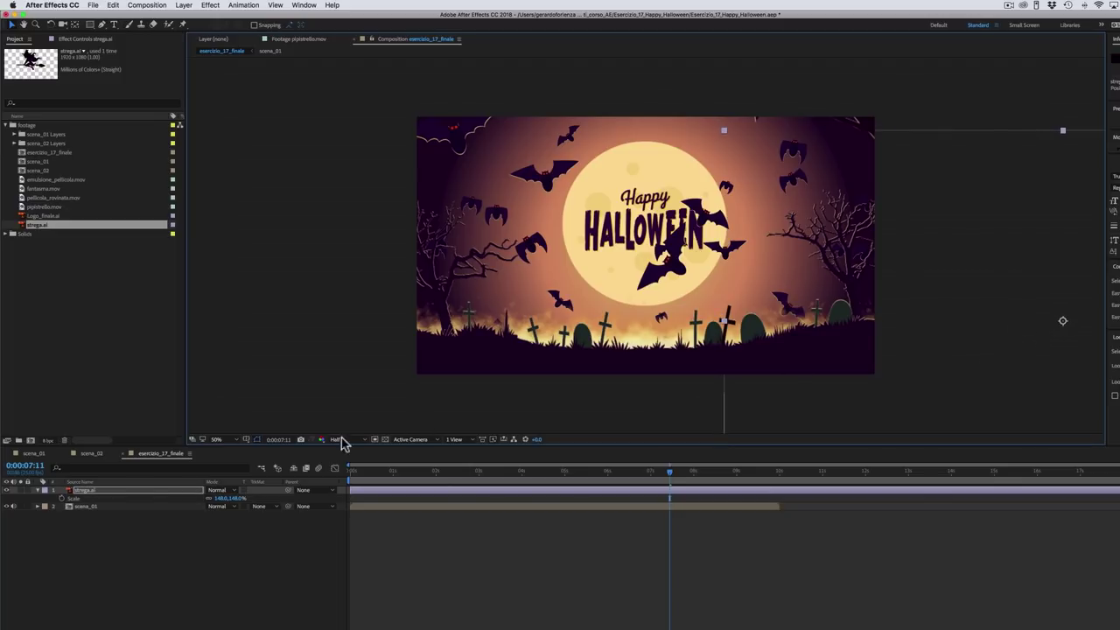
# Step: Keyframe the witch's Position from 0:00:07:06 to past the left edge at 0:00:09:06, curving the path
pyautogui.click(110, 495)
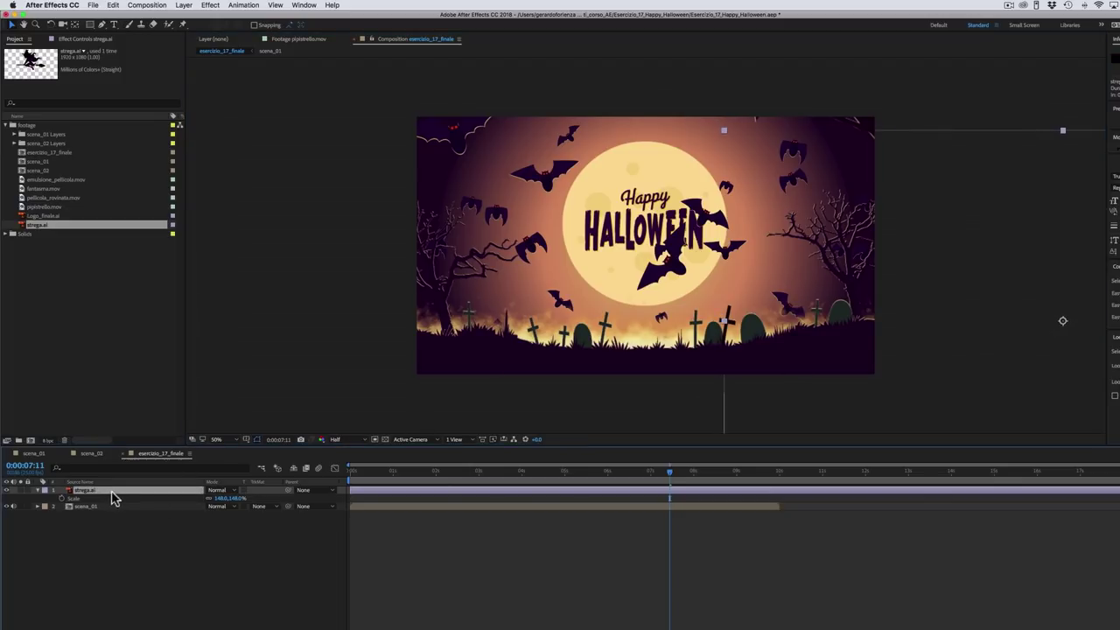
pyautogui.press('p')
pyautogui.moveTo(670, 472); pyautogui.dragTo(661, 479)
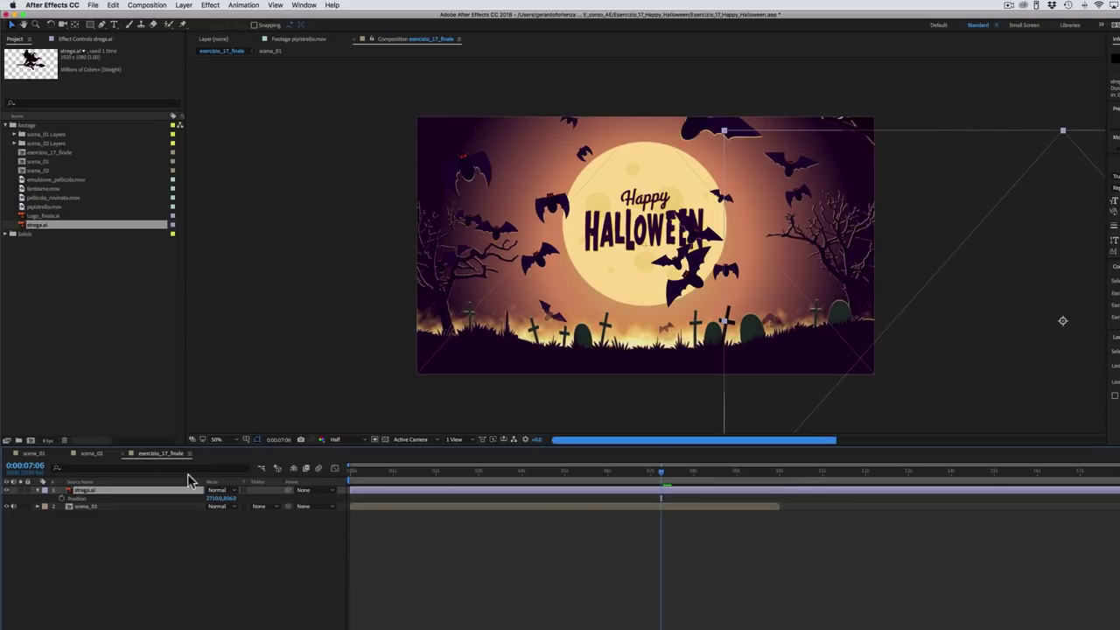
pyautogui.click(63, 498)
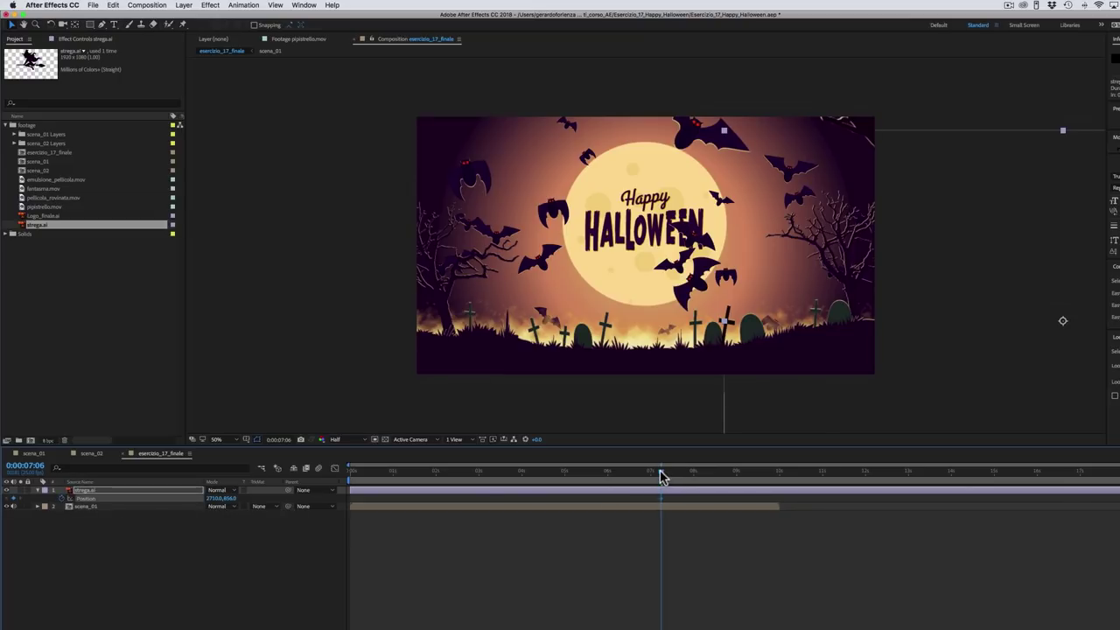
pyautogui.moveTo(660, 475); pyautogui.dragTo(746, 479)
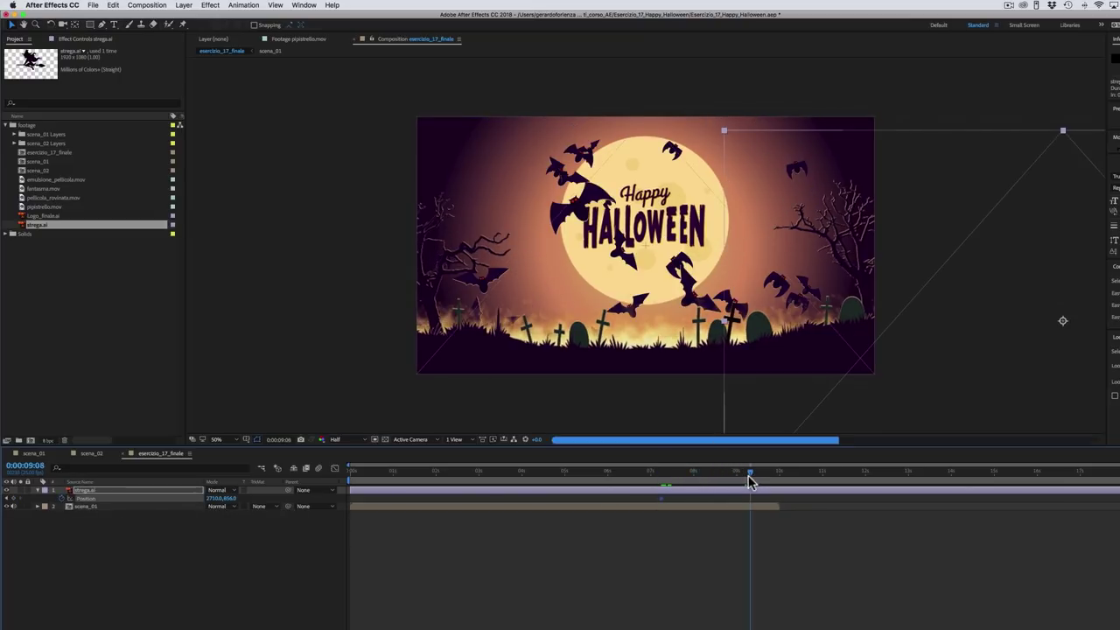
pyautogui.moveTo(1045, 380)
pyautogui.mouseDown()
pyautogui.moveTo(779, 357)
pyautogui.moveTo(210, 261)
pyautogui.mouseUp()
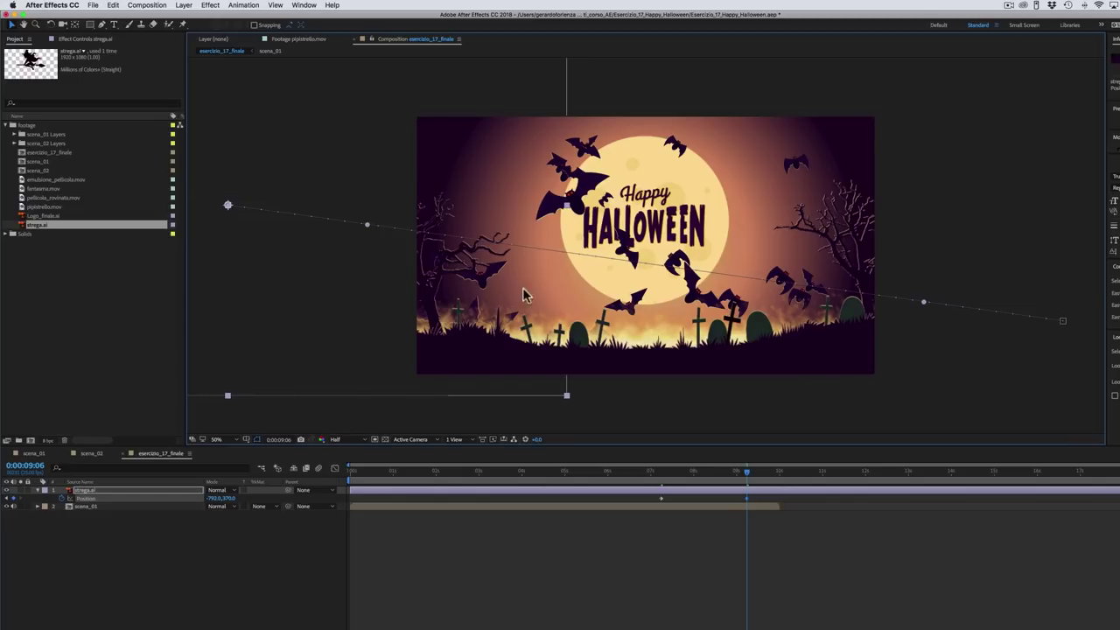
pyautogui.moveTo(926, 306); pyautogui.dragTo(797, 319)
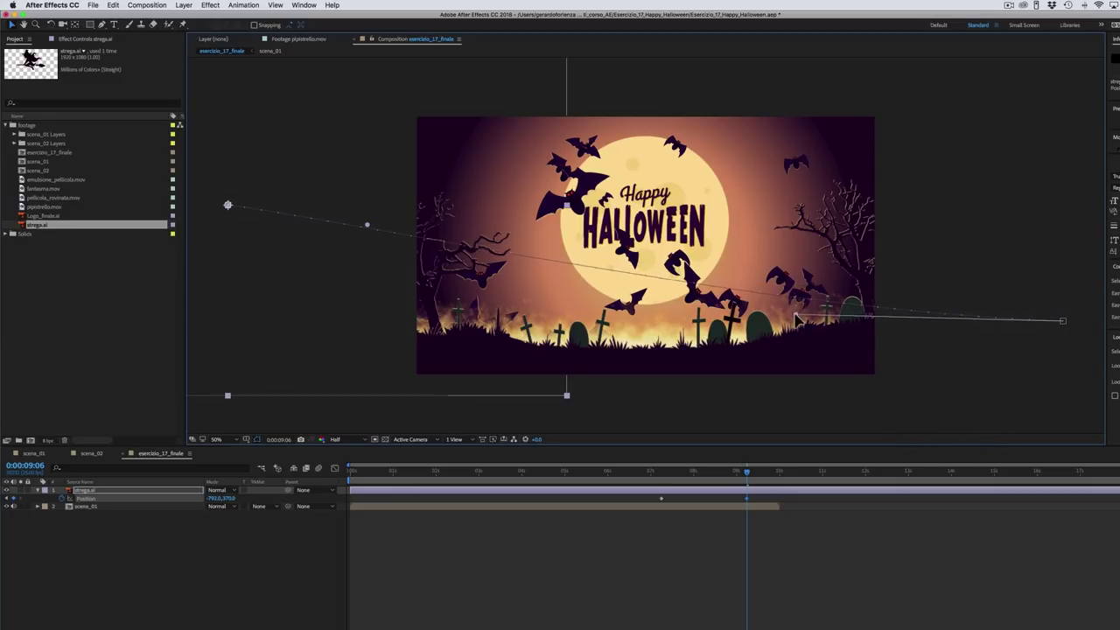
pyautogui.moveTo(367, 225); pyautogui.dragTo(511, 289)
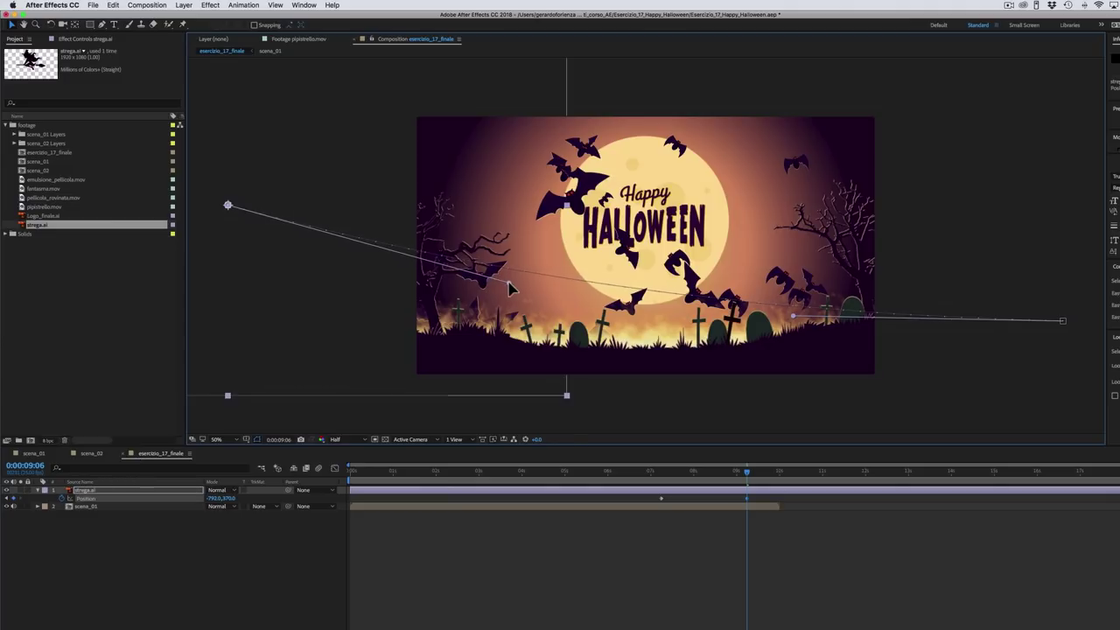
pyautogui.moveTo(672, 475); pyautogui.dragTo(703, 485)
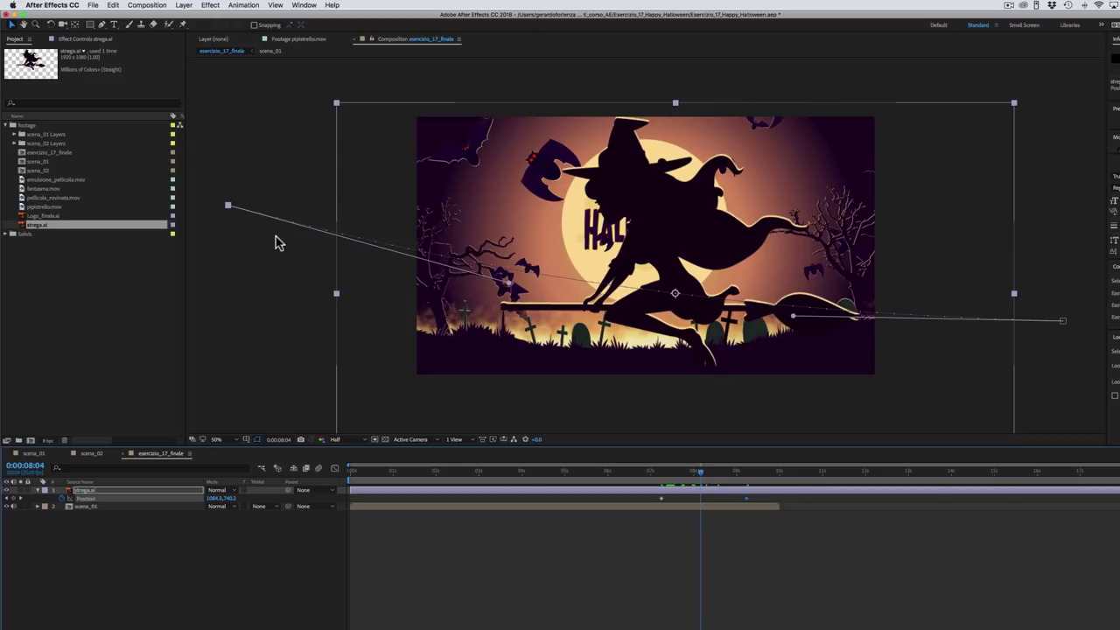
# Step: Set the witch to Orient Along Path and adjust her Rotation so she flies upright
pyautogui.click(184, 5)
pyautogui.moveTo(206, 110)
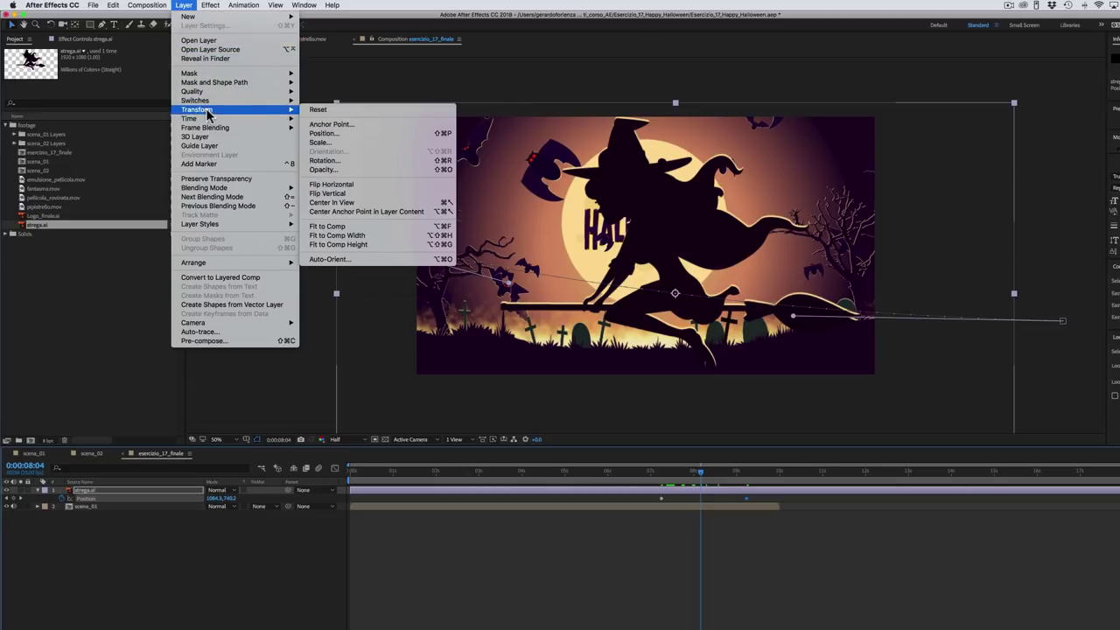
pyautogui.click(354, 262)
pyautogui.click(525, 342)
pyautogui.click(673, 386)
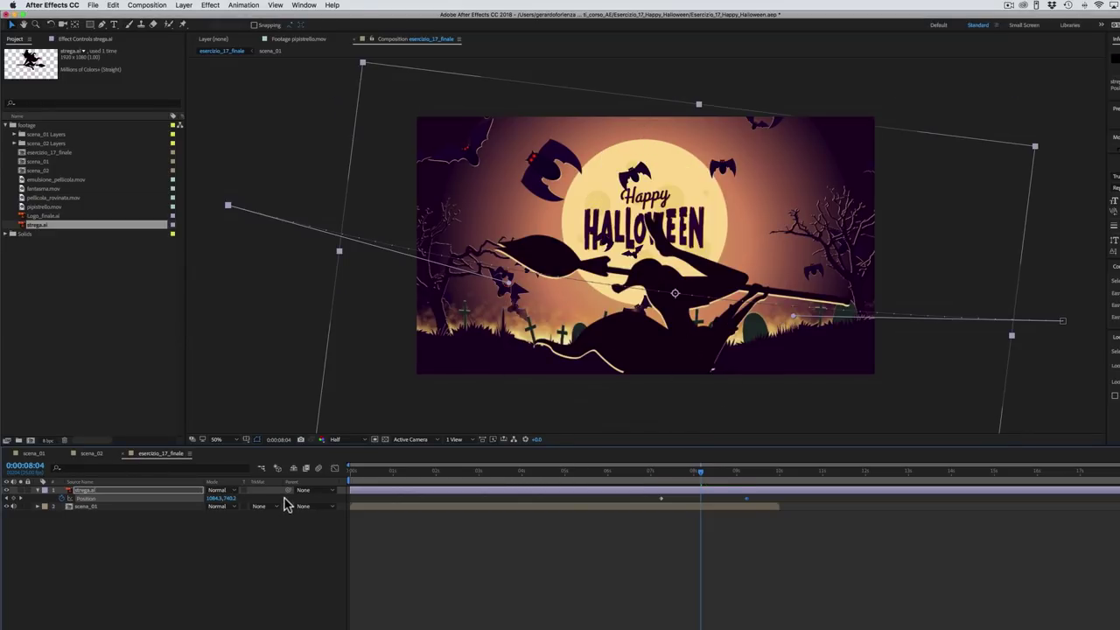
pyautogui.press('r')
pyautogui.moveTo(217, 498); pyautogui.dragTo(297, 493)
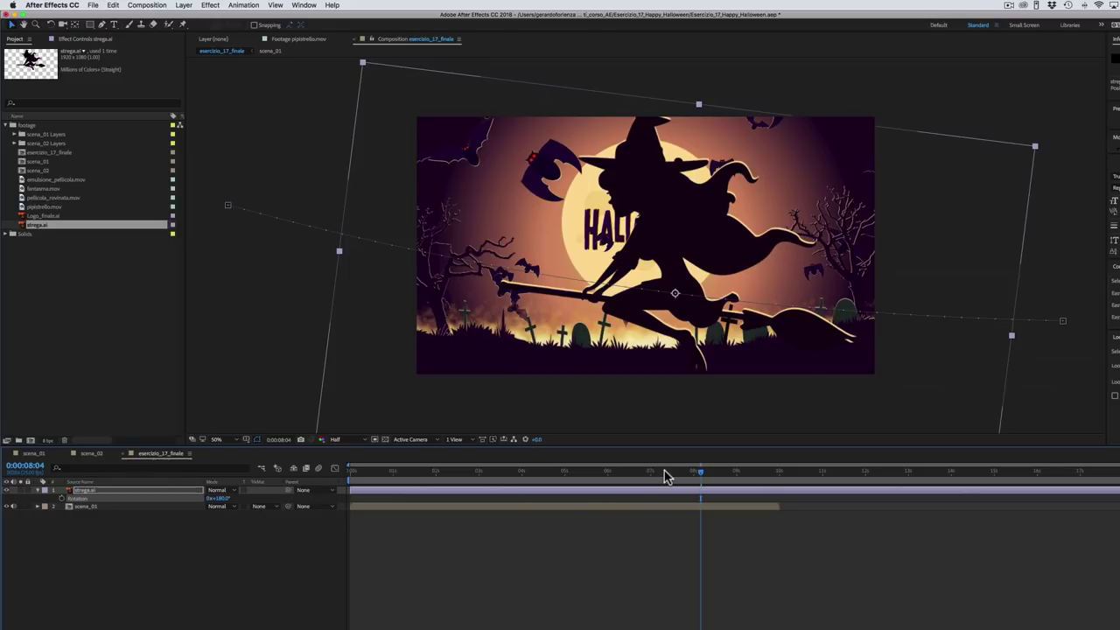
# Step: Trim the strega.ai layer to start and end at its two Position keyframes
pyautogui.press('p')
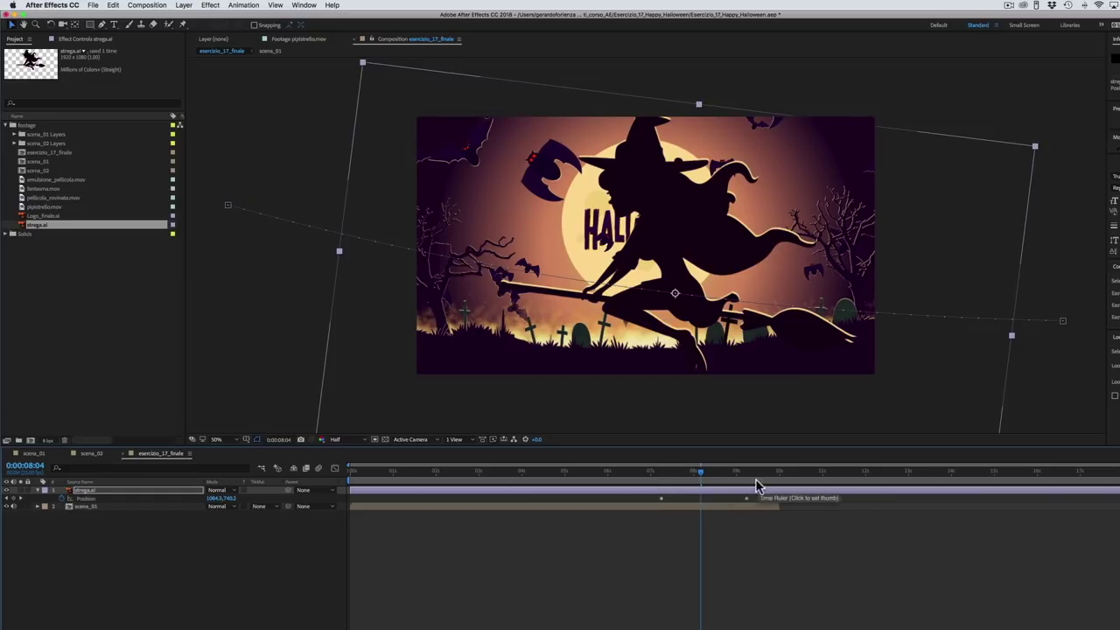
pyautogui.moveTo(348, 494); pyautogui.dragTo(648, 497)
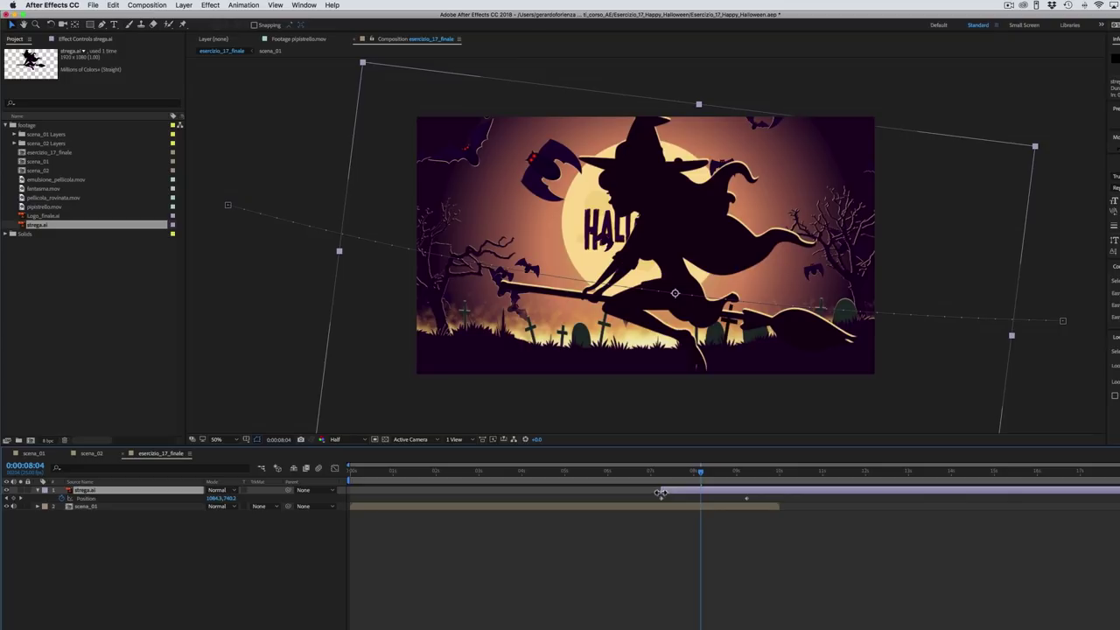
pyautogui.moveTo(1118, 491); pyautogui.dragTo(750, 498)
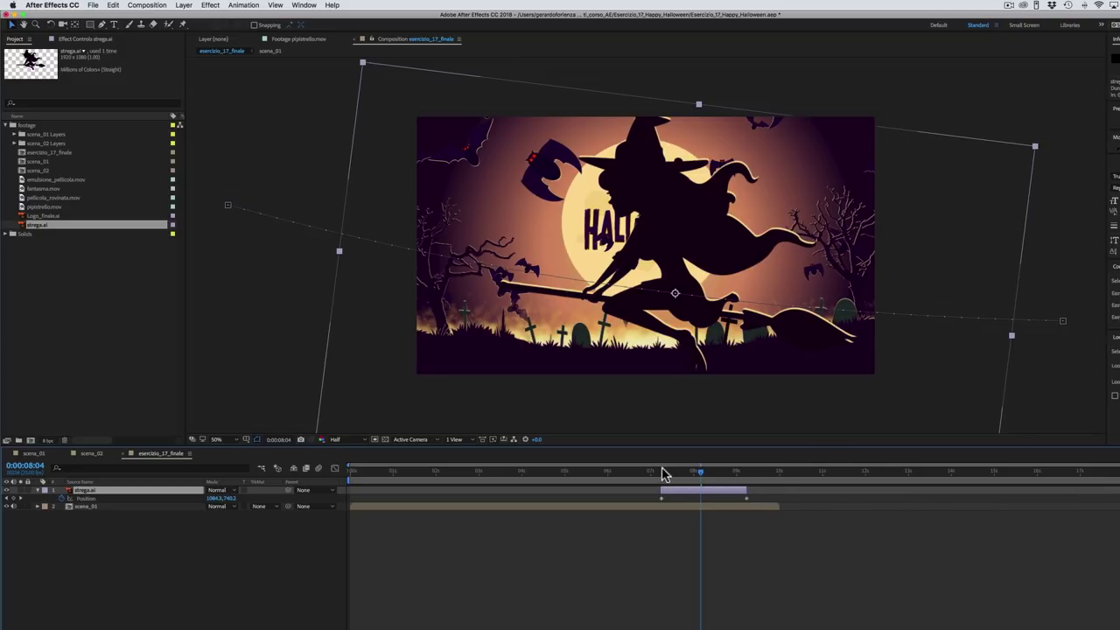
pyautogui.moveTo(662, 477); pyautogui.dragTo(702, 472)
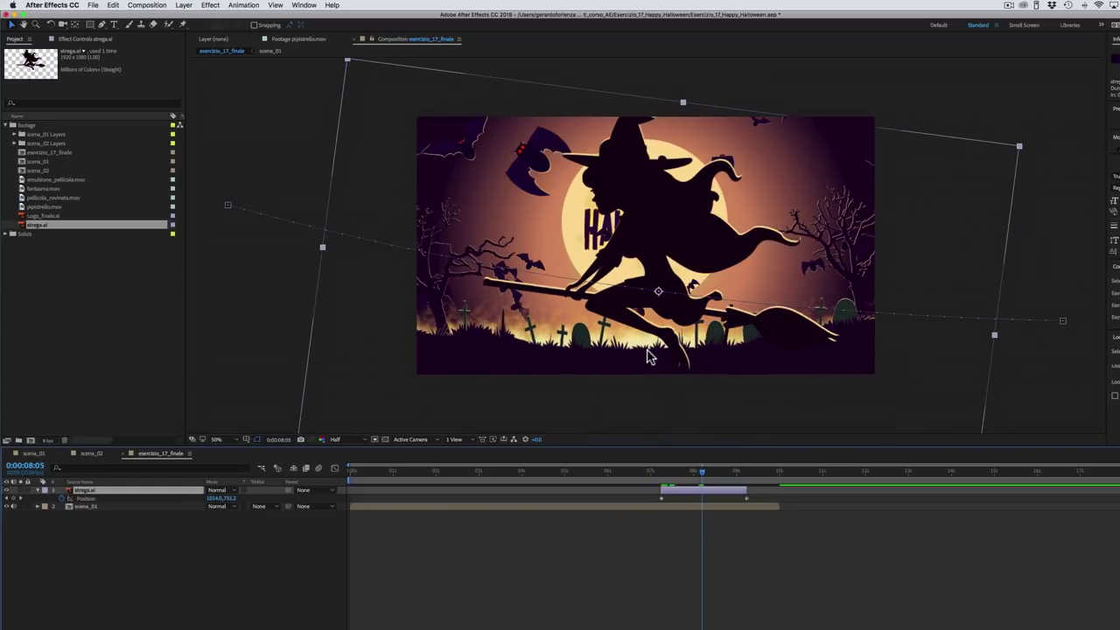
# Step: Apply a Linear Wipe transition to the scena_01 layer
pyautogui.click(705, 506)
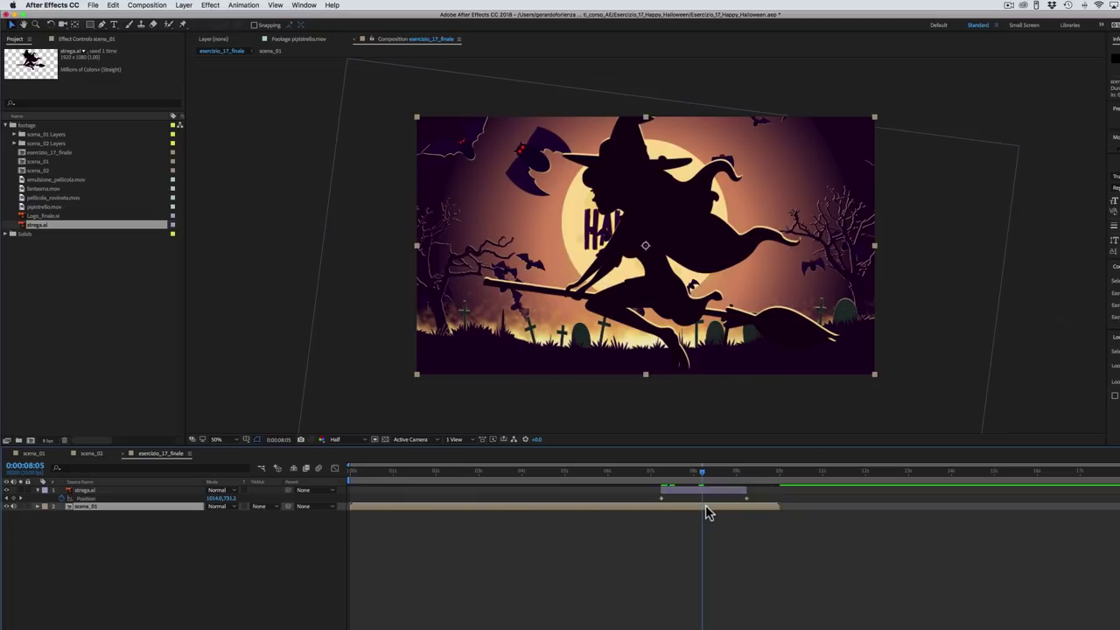
pyautogui.click(212, 7)
pyautogui.moveTo(257, 378)
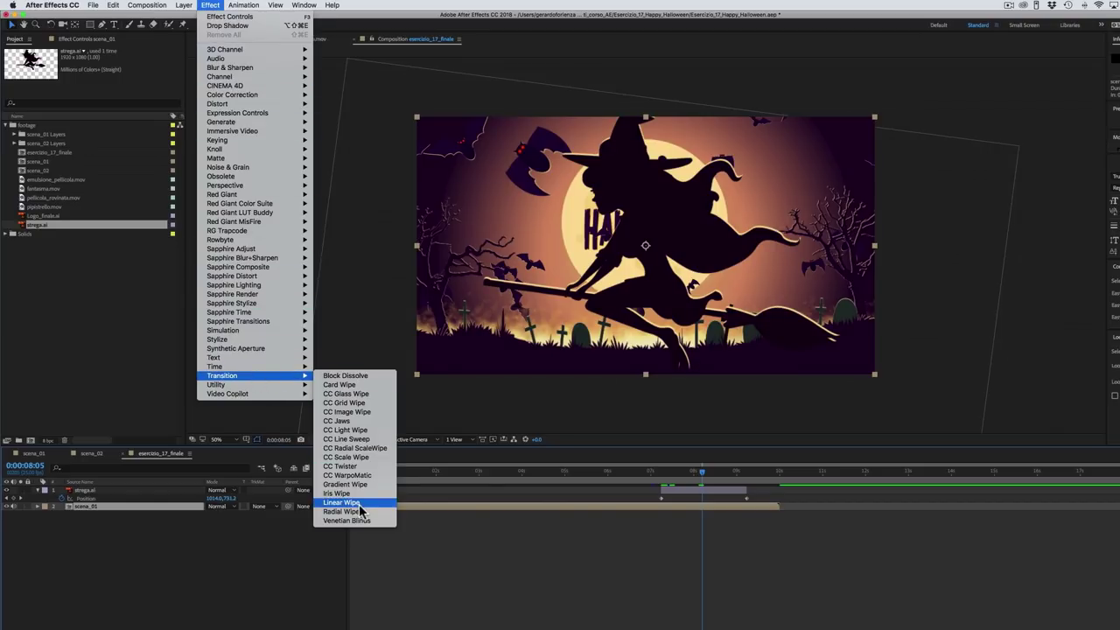
pyautogui.click(359, 504)
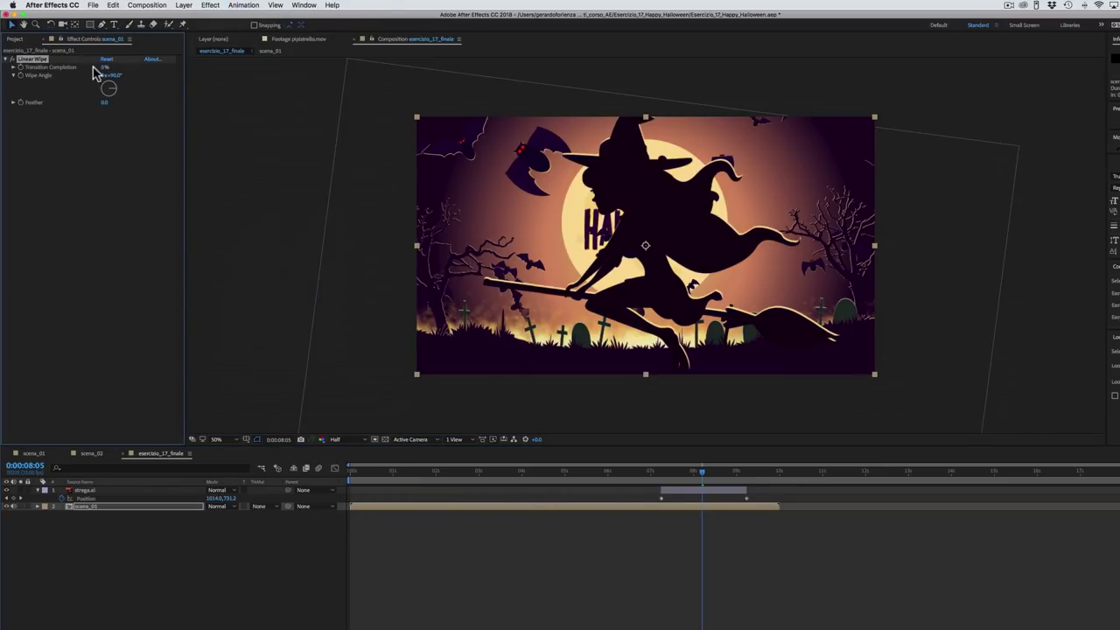
# Step: Set the wipe to 21% completion at a -90° angle and move to 7:18
pyautogui.moveTo(104, 67); pyautogui.dragTo(93, 70)
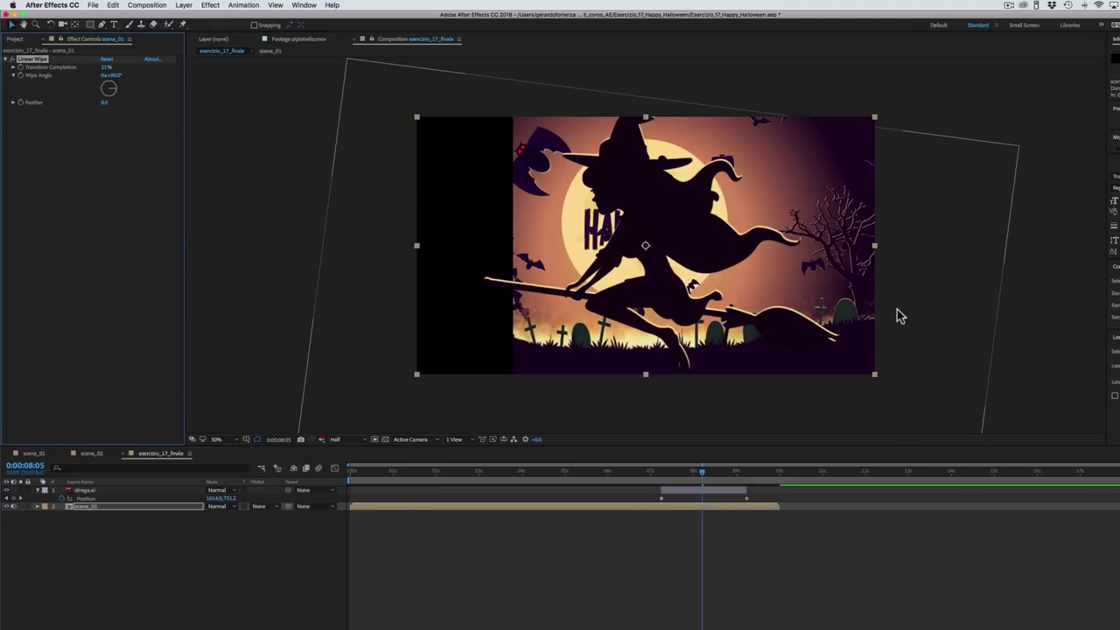
pyautogui.moveTo(110, 90); pyautogui.dragTo(98, 93)
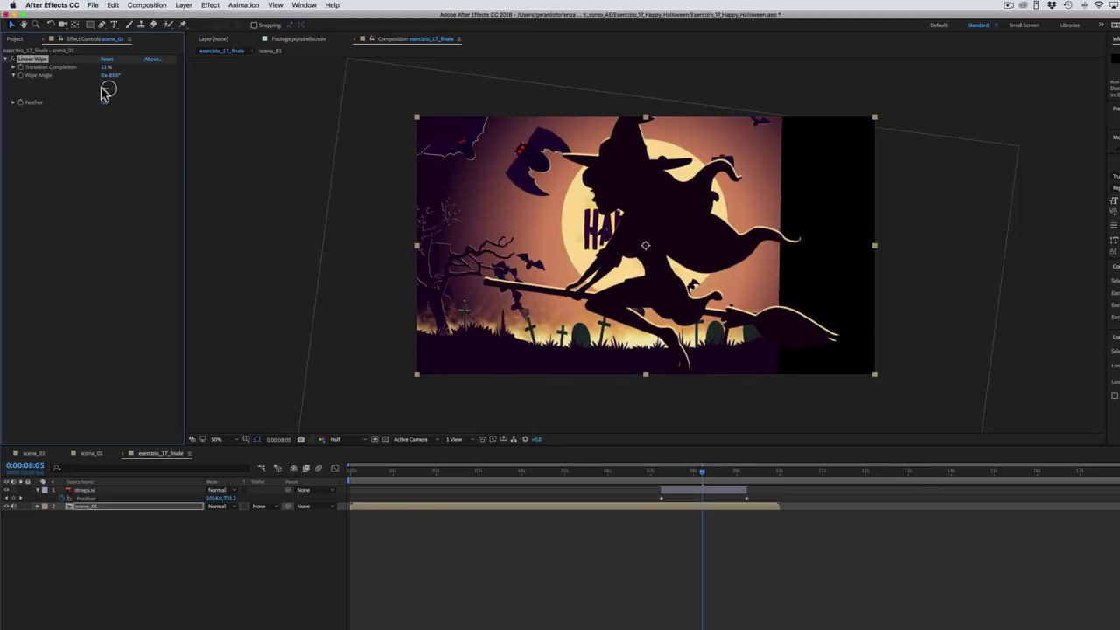
pyautogui.click(111, 75)
pyautogui.press('Return')
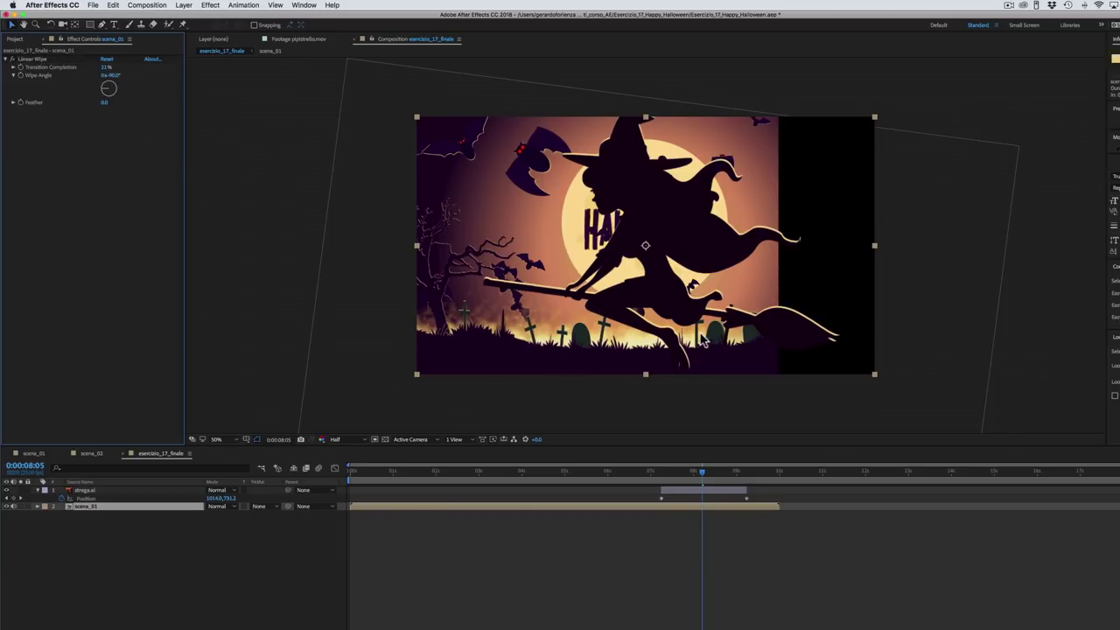
pyautogui.moveTo(702, 478); pyautogui.dragTo(684, 475)
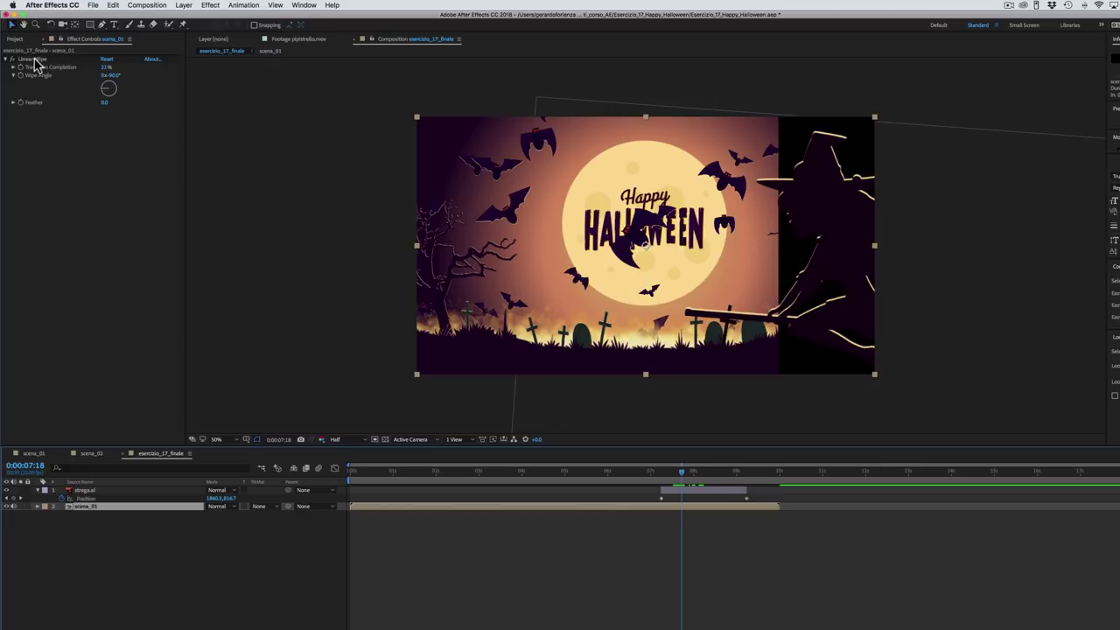
pyautogui.click(35, 60)
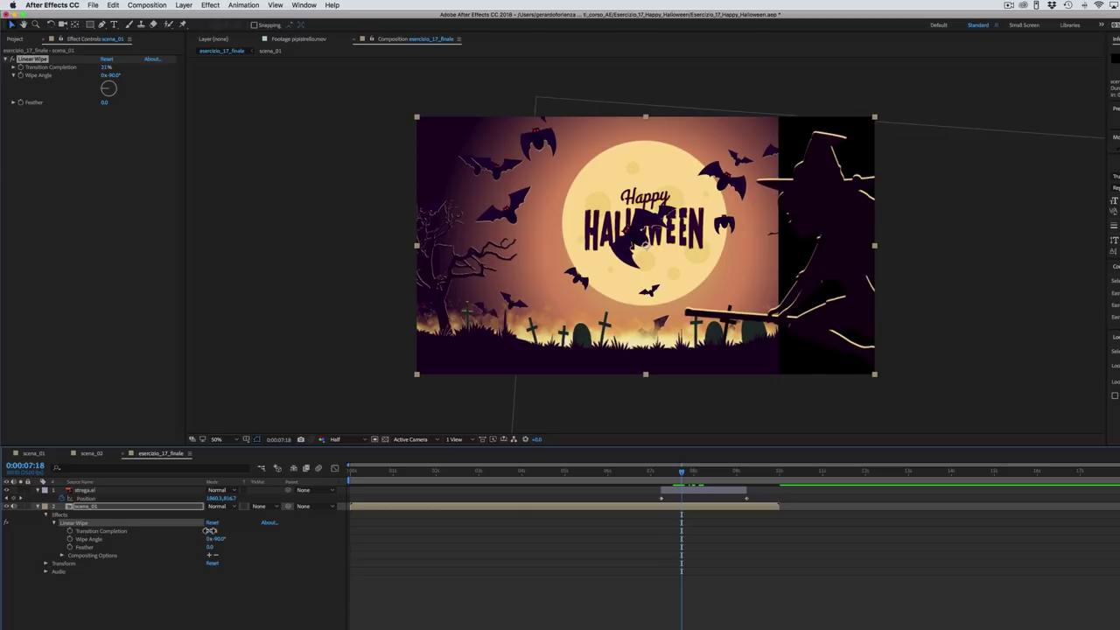
# Step: Keyframe the wipe's Transition Completion from 0% at 7:18 to 100% at 8:21
pyautogui.moveTo(210, 530); pyautogui.dragTo(192, 530)
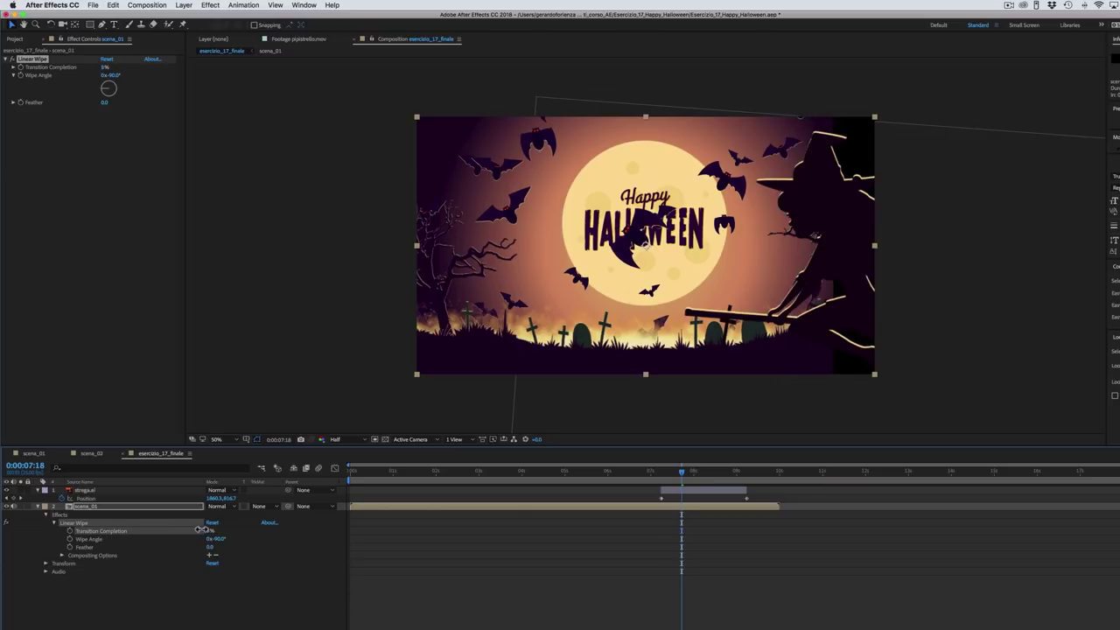
pyautogui.click(70, 531)
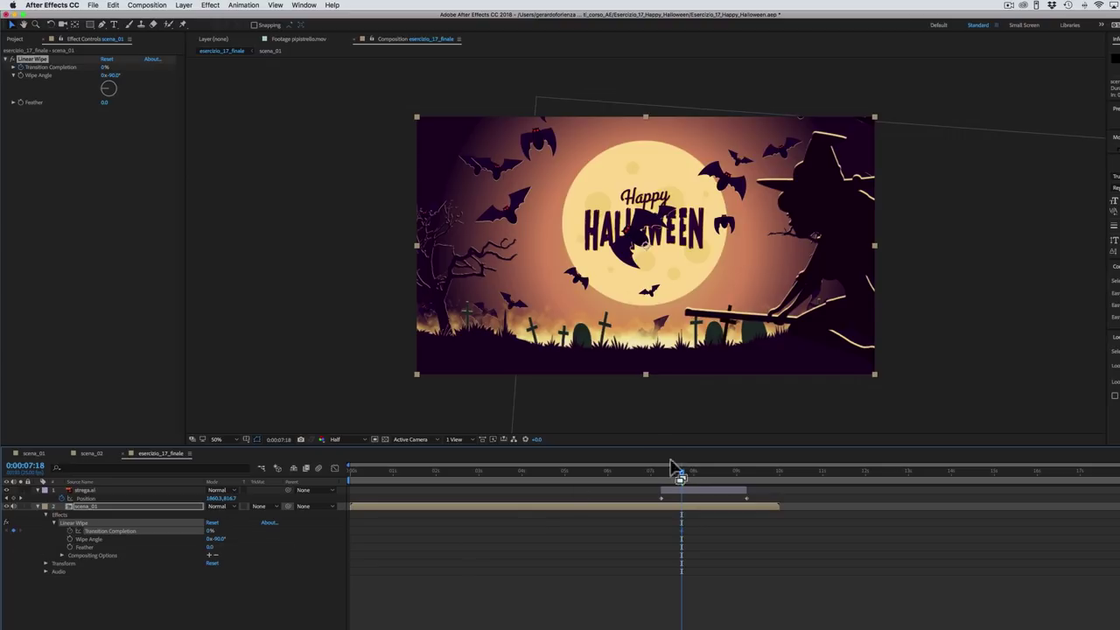
pyautogui.moveTo(687, 477); pyautogui.dragTo(723, 479)
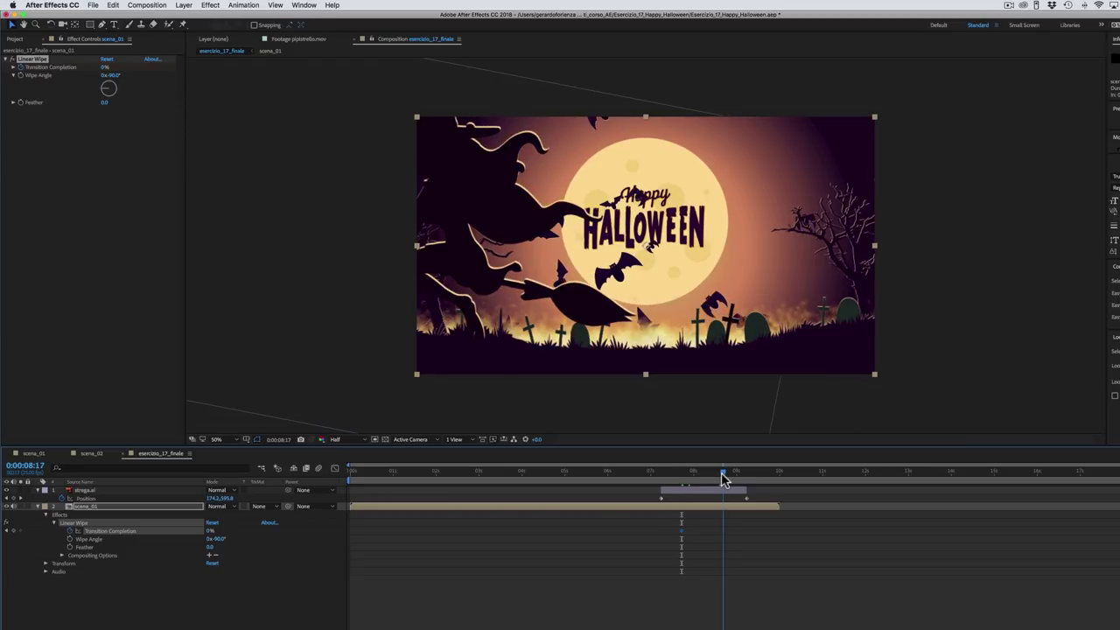
pyautogui.moveTo(722, 479); pyautogui.dragTo(732, 479)
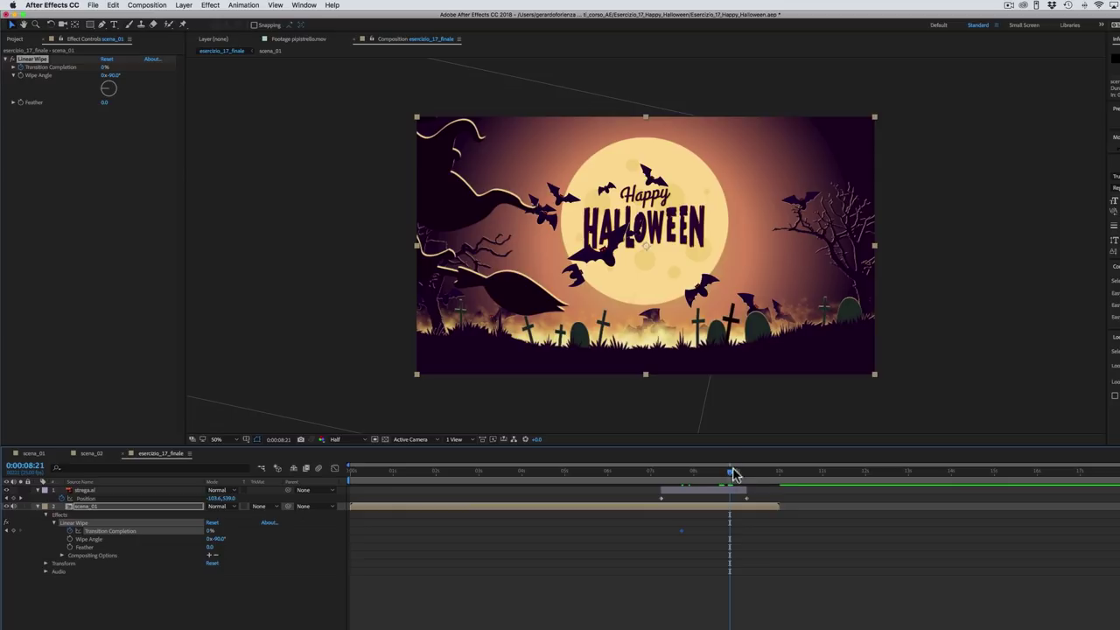
pyautogui.moveTo(210, 536); pyautogui.dragTo(260, 525)
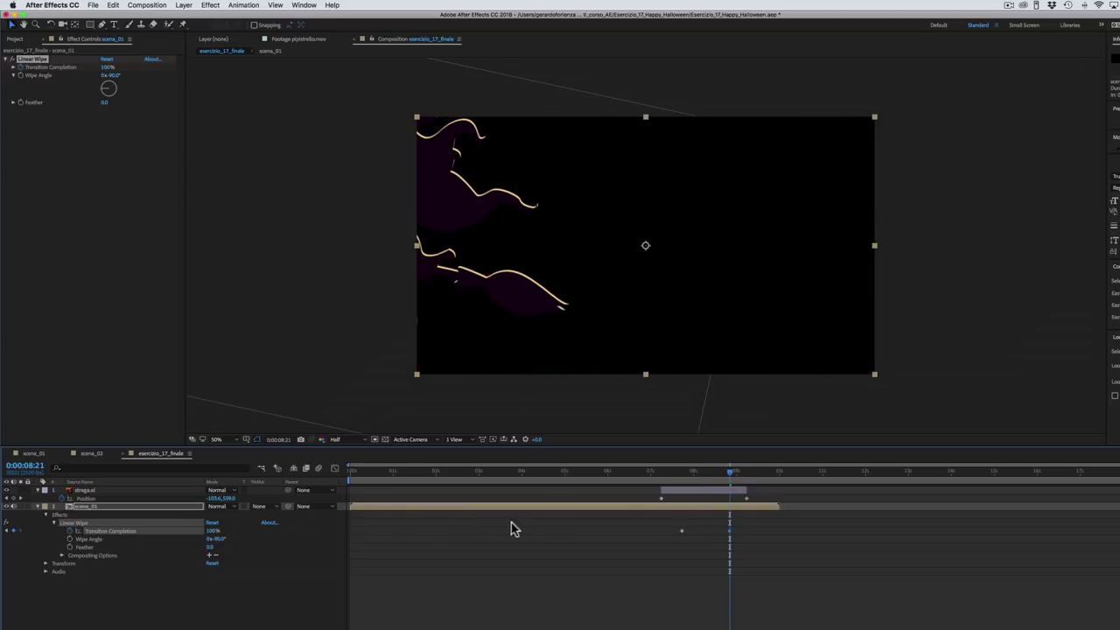
# Step: Increase the wipe's Feather to 224 for a soft edge
pyautogui.moveTo(732, 477)
pyautogui.mouseDown()
pyautogui.moveTo(694, 483)
pyautogui.moveTo(710, 475)
pyautogui.mouseUp()
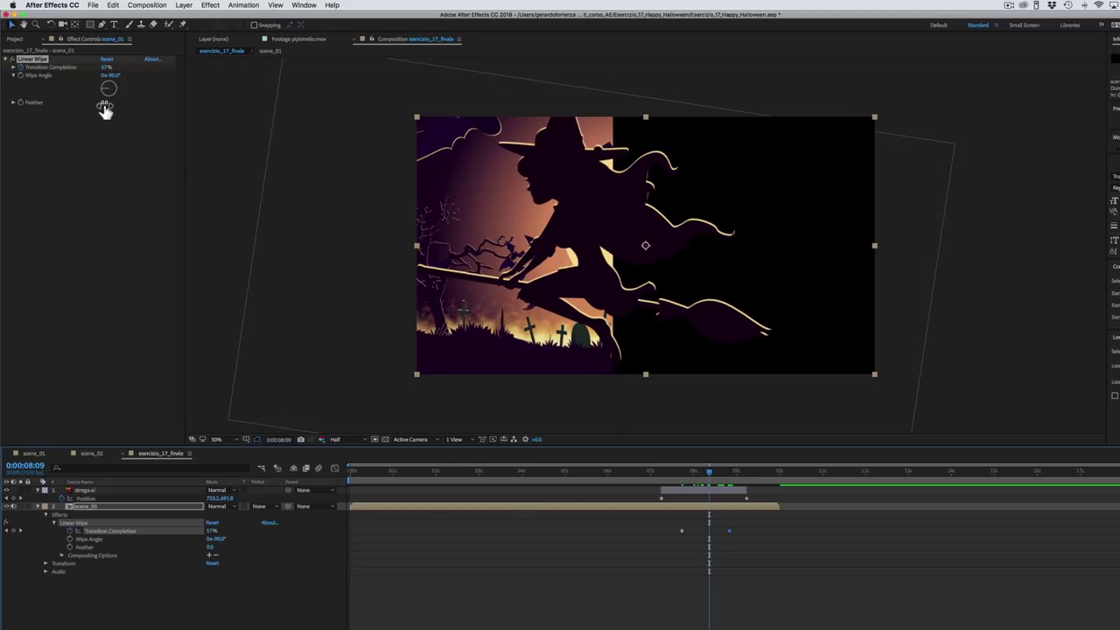
pyautogui.moveTo(104, 105); pyautogui.dragTo(140, 104)
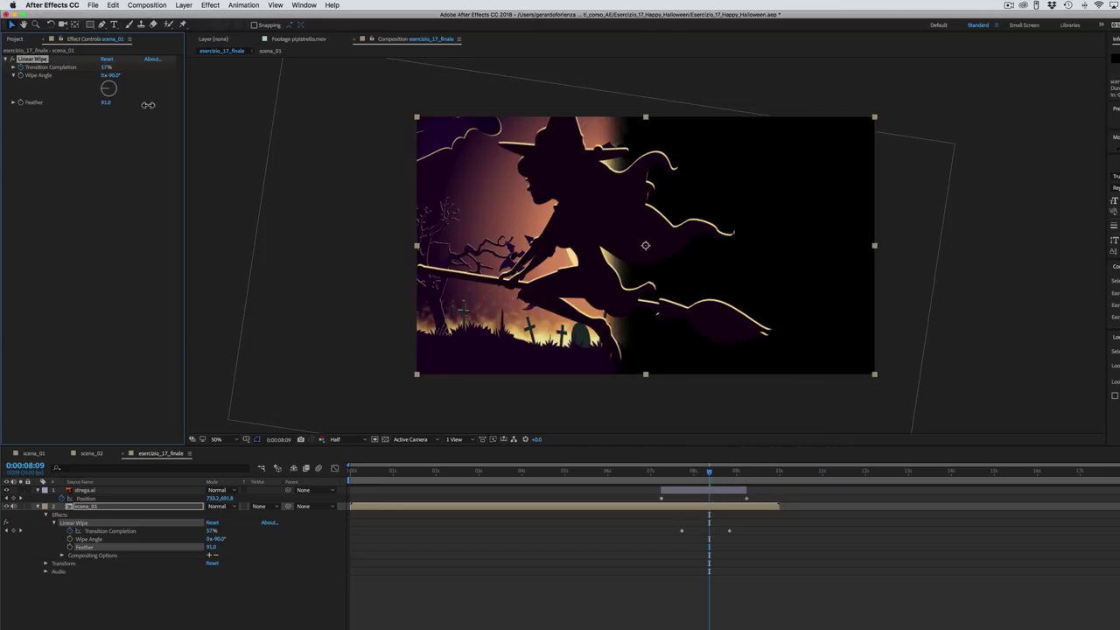
pyautogui.moveTo(148, 105); pyautogui.dragTo(153, 104)
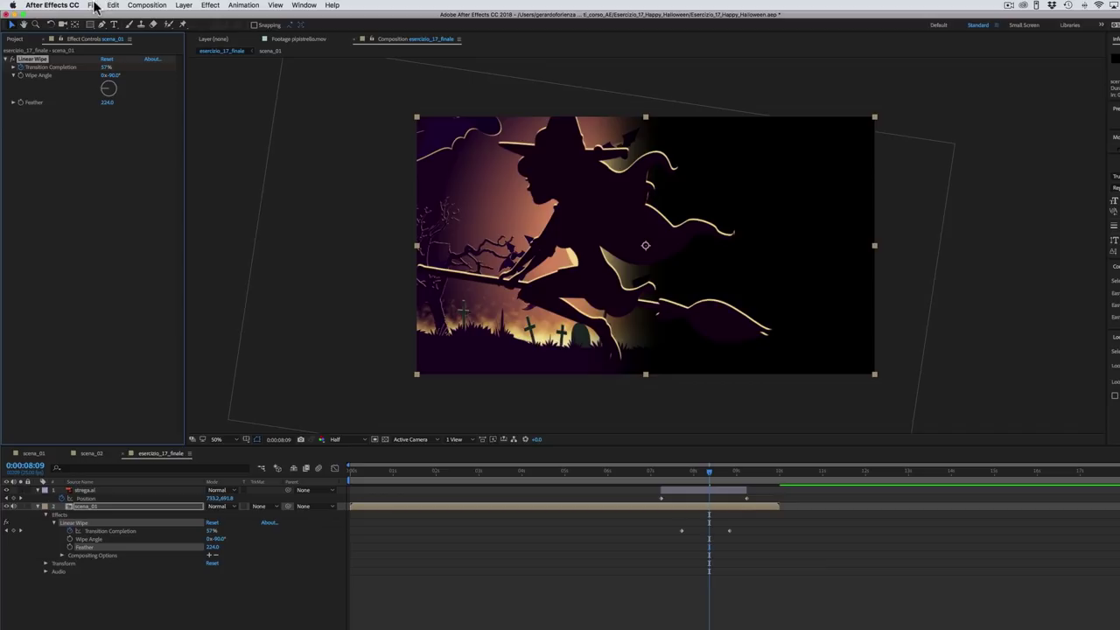
# Step: Drop scena_02 below scena_01, start it at the wipe's first keyframe, and scrub to check
pyautogui.click(14, 38)
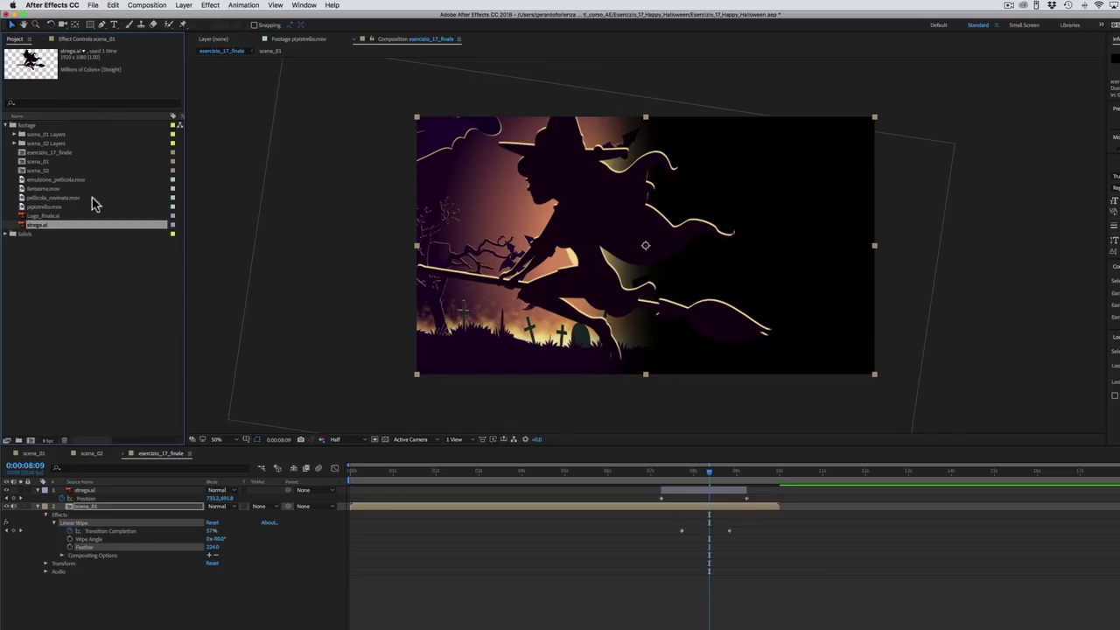
pyautogui.click(38, 171)
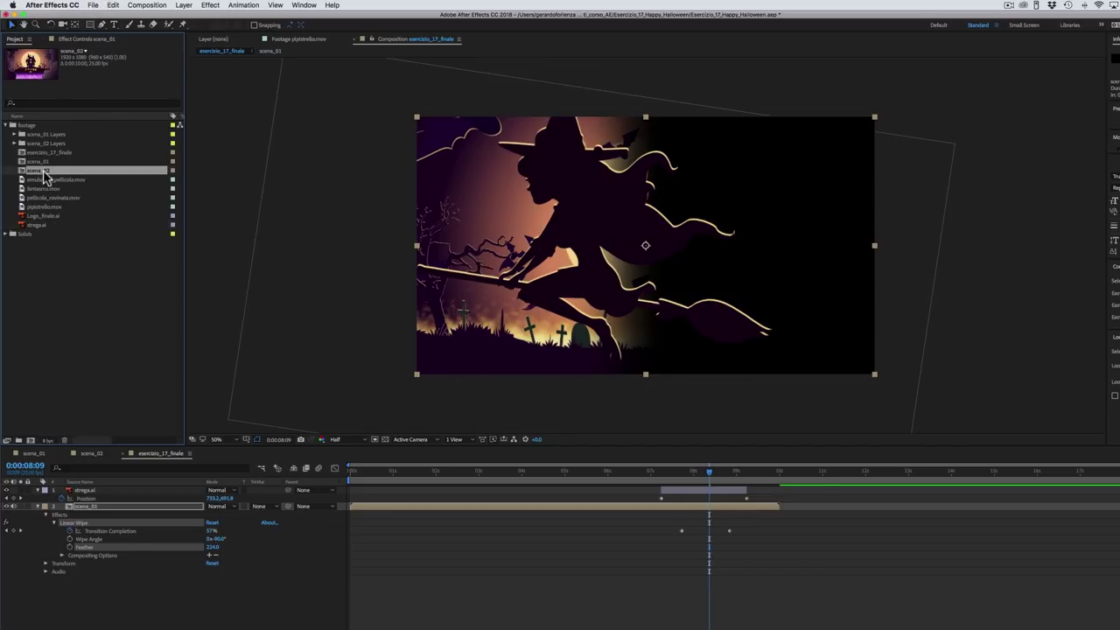
pyautogui.moveTo(37, 171); pyautogui.dragTo(528, 537)
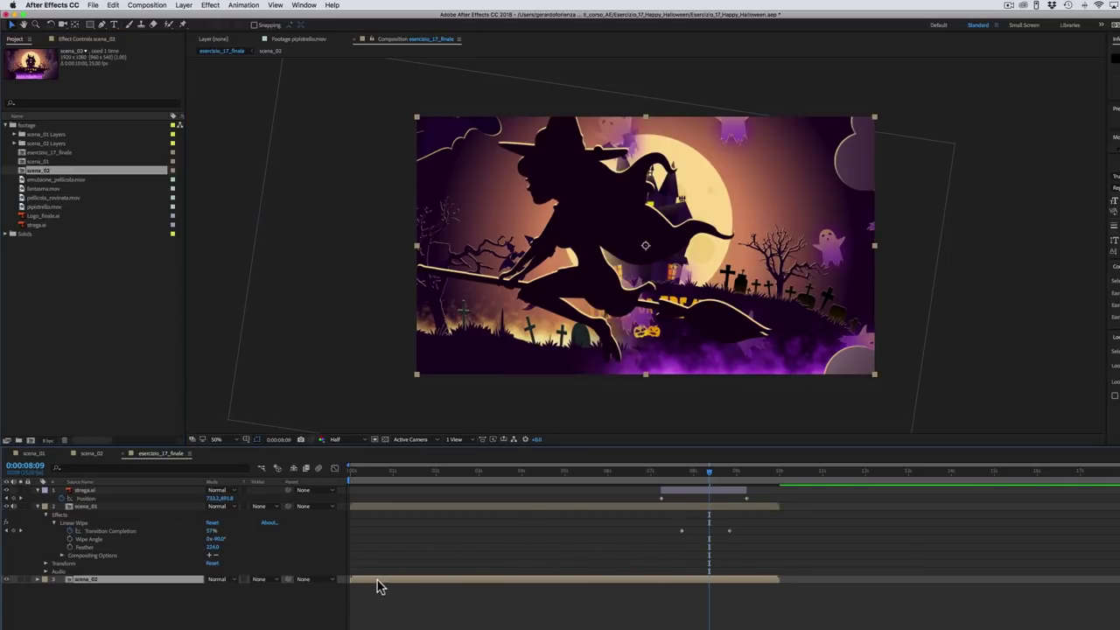
pyautogui.moveTo(378, 586); pyautogui.dragTo(707, 586)
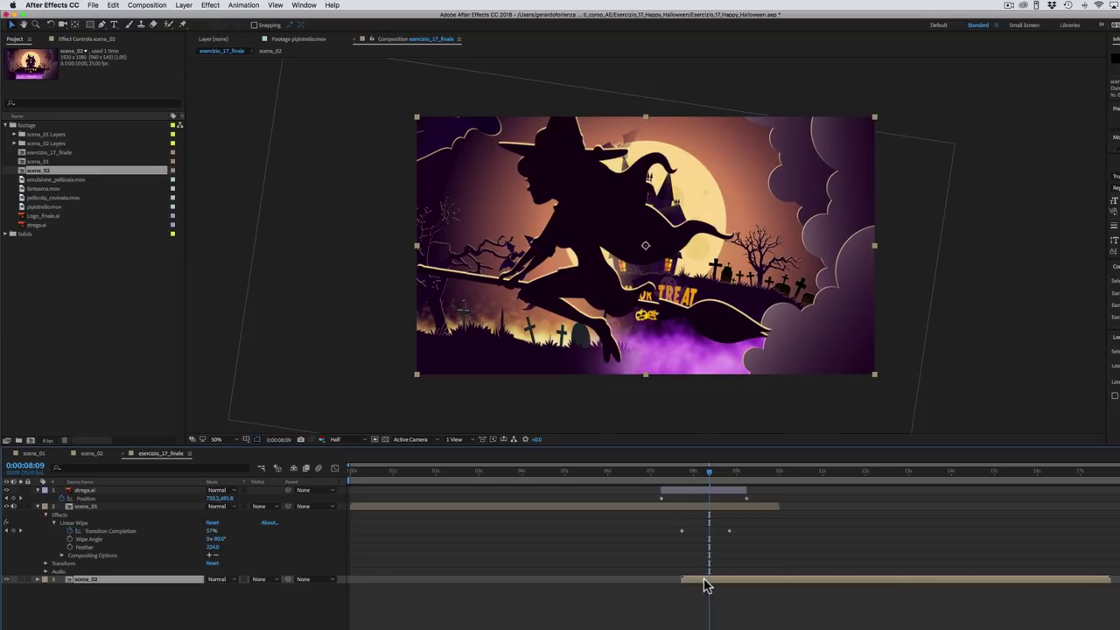
pyautogui.click(687, 477)
pyautogui.moveTo(687, 479); pyautogui.dragTo(713, 477)
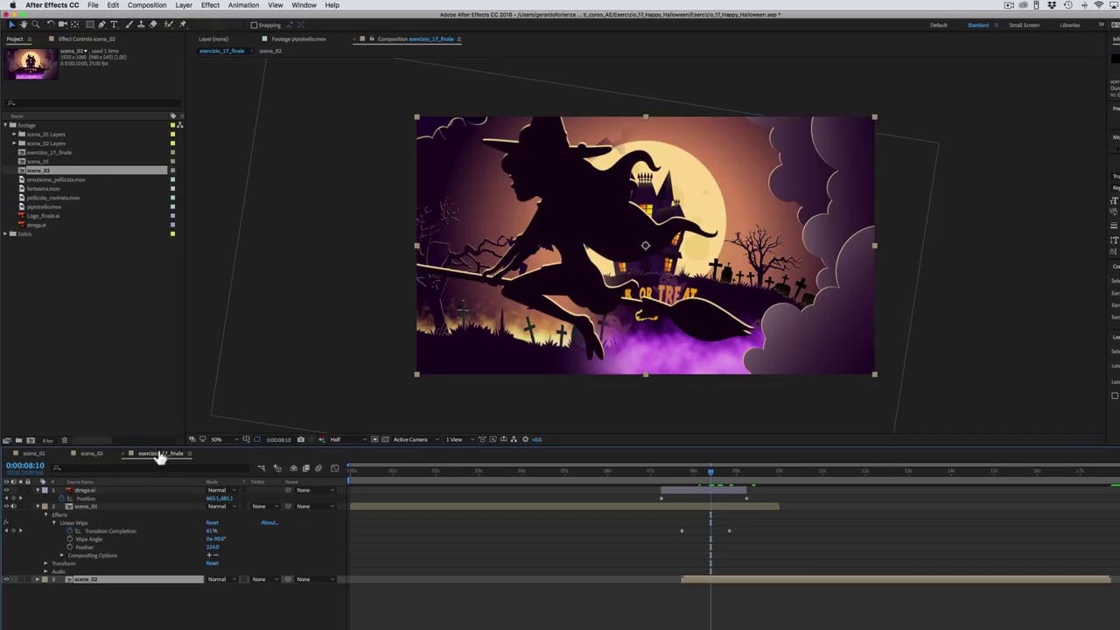
# Step: Create a black full-size solid named 'scia stelle' and move it just below strega.ai
pyautogui.click(183, 6)
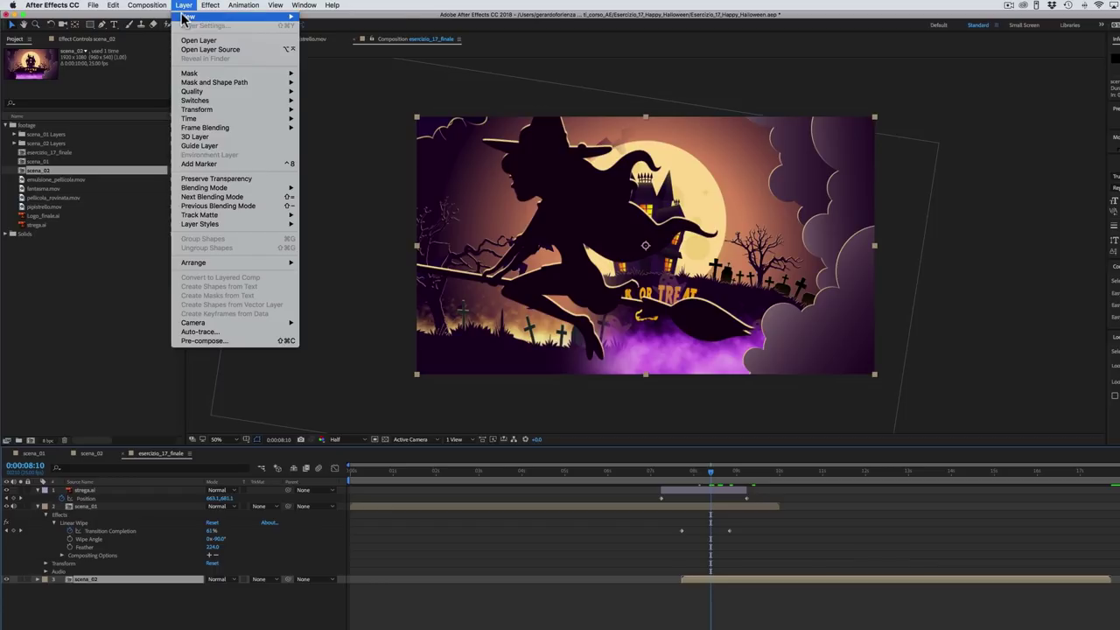
pyautogui.moveTo(202, 16)
pyautogui.click(342, 32)
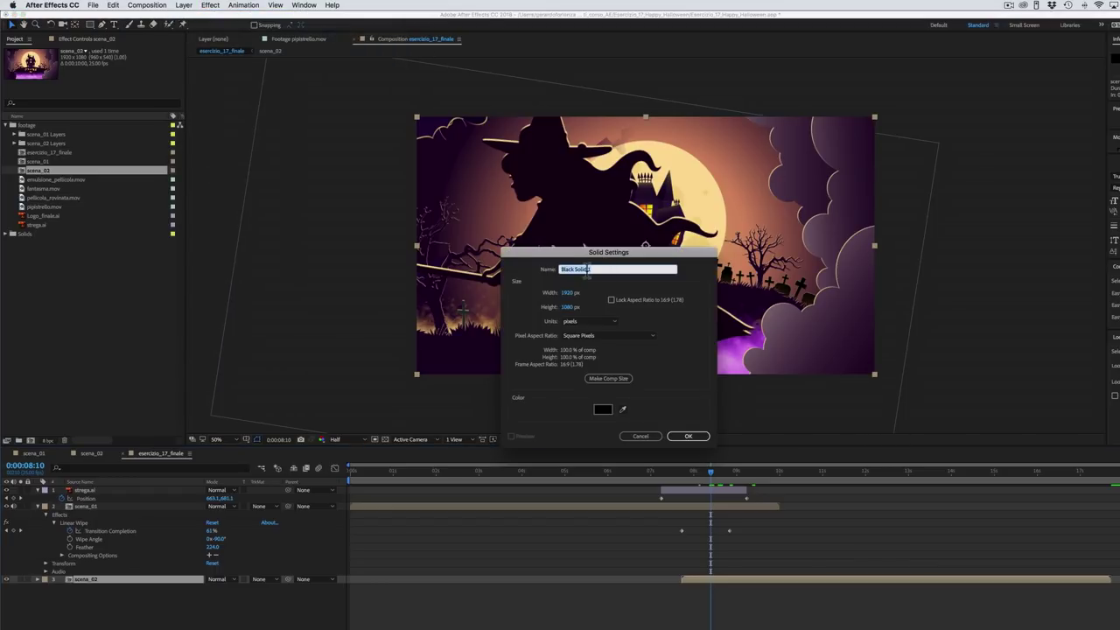
pyautogui.write('scia stelle')
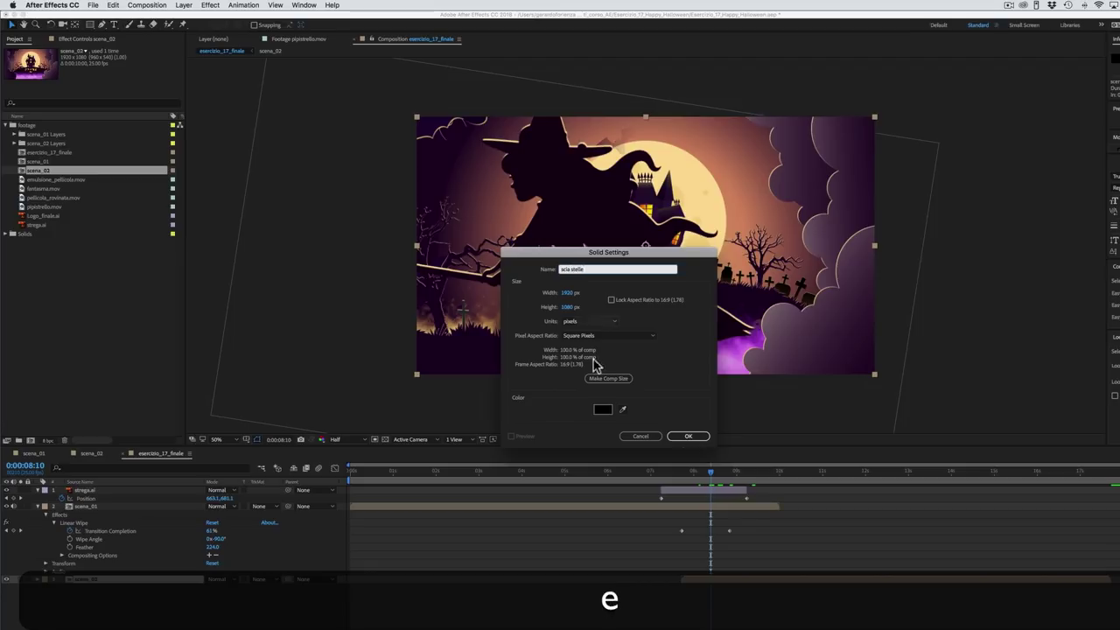
pyautogui.click(688, 436)
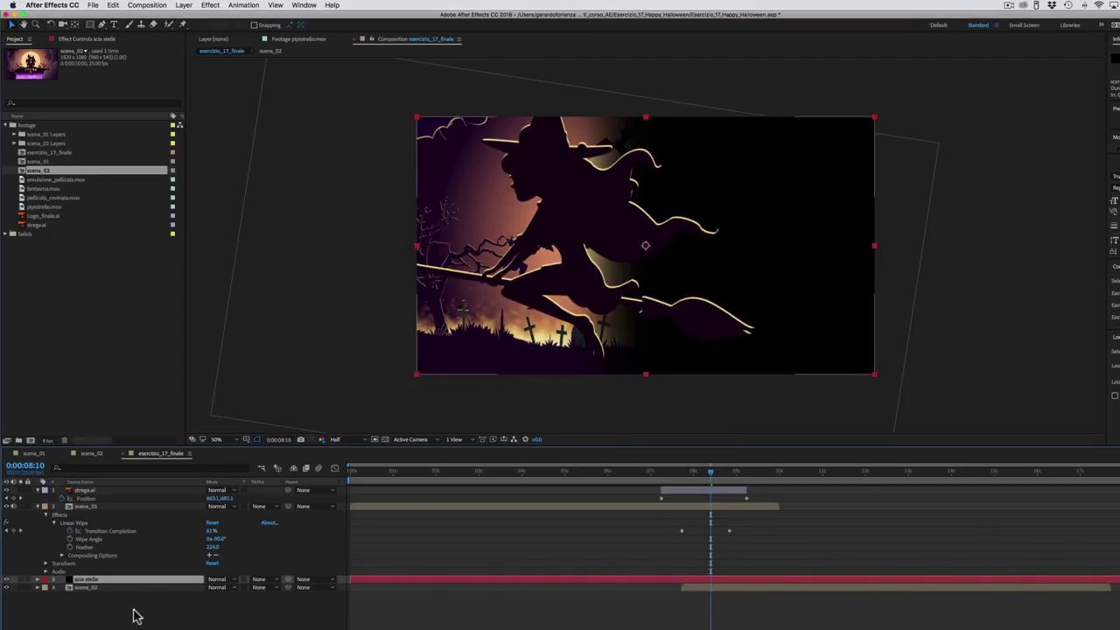
pyautogui.moveTo(109, 585); pyautogui.dragTo(113, 508)
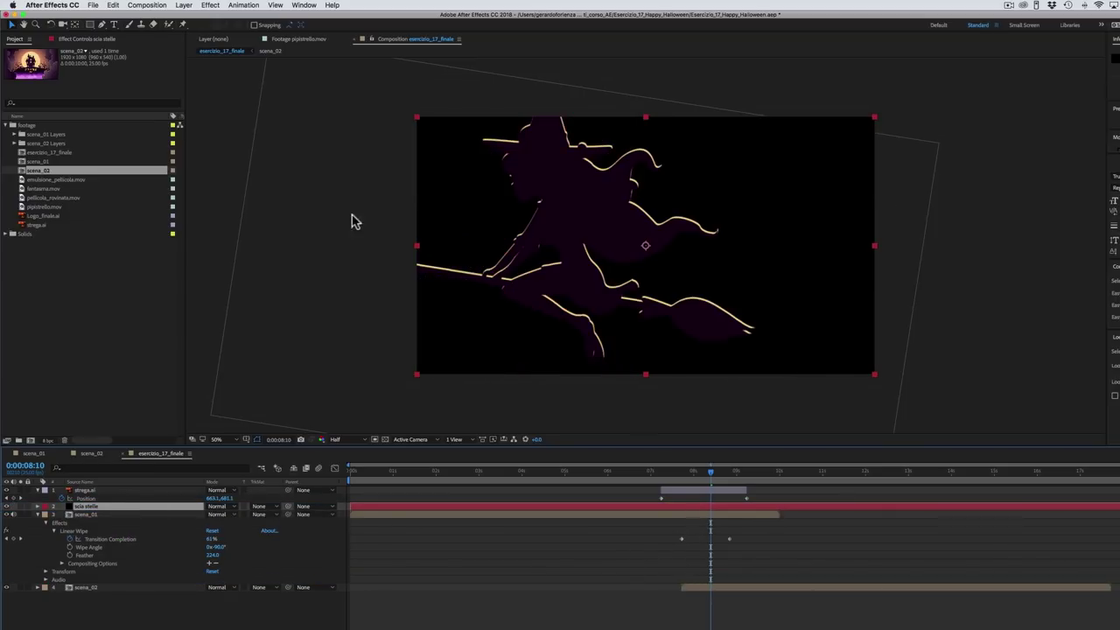
pyautogui.click(210, 5)
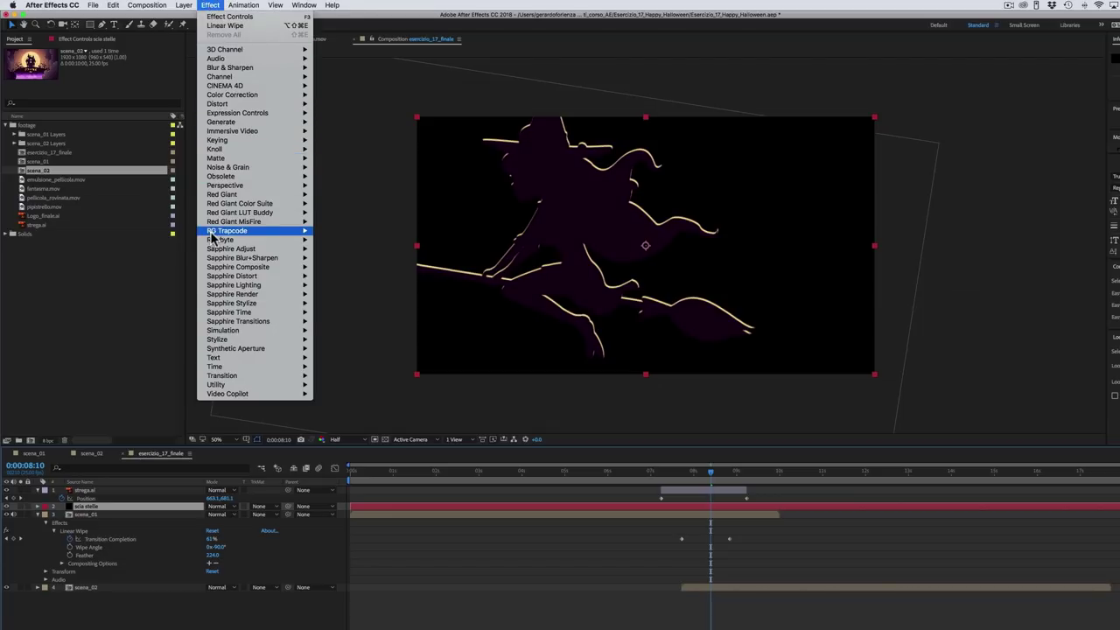
# Step: Add Trapcode Particular to scia stelle and trim the layer to start with the witch's flight
pyautogui.moveTo(219, 231)
pyautogui.click(347, 283)
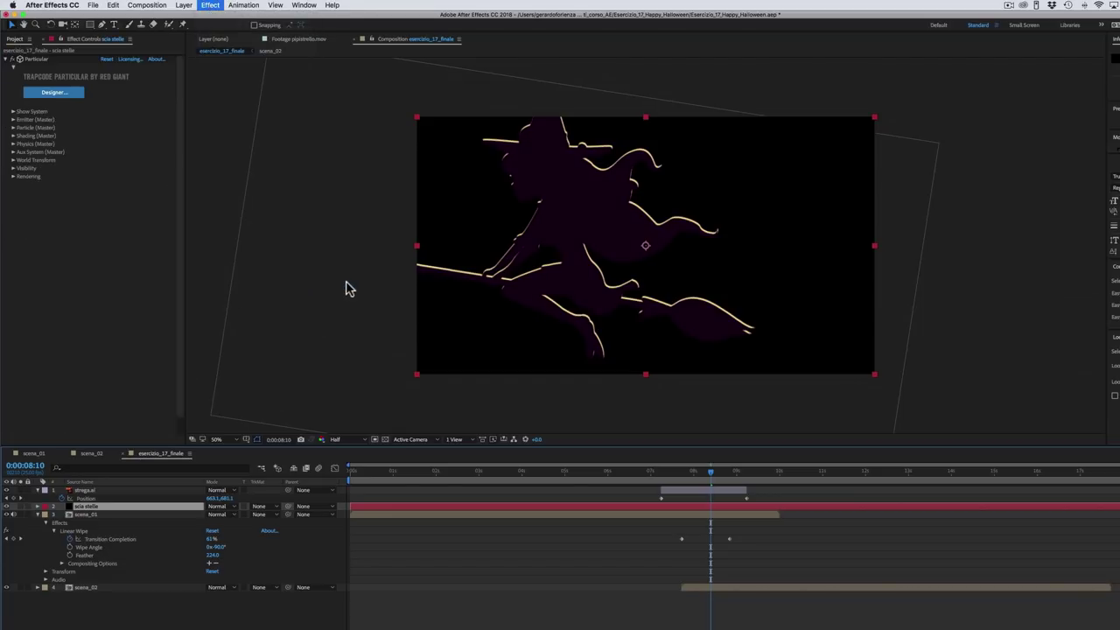
pyautogui.moveTo(709, 471); pyautogui.dragTo(355, 516)
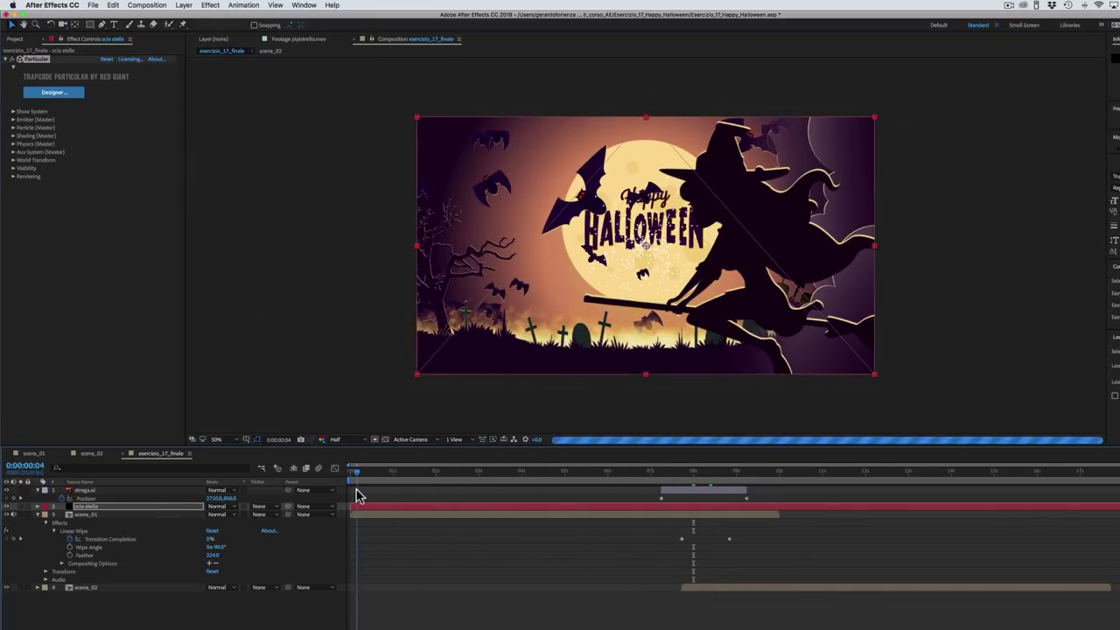
pyautogui.moveTo(363, 480); pyautogui.dragTo(393, 477)
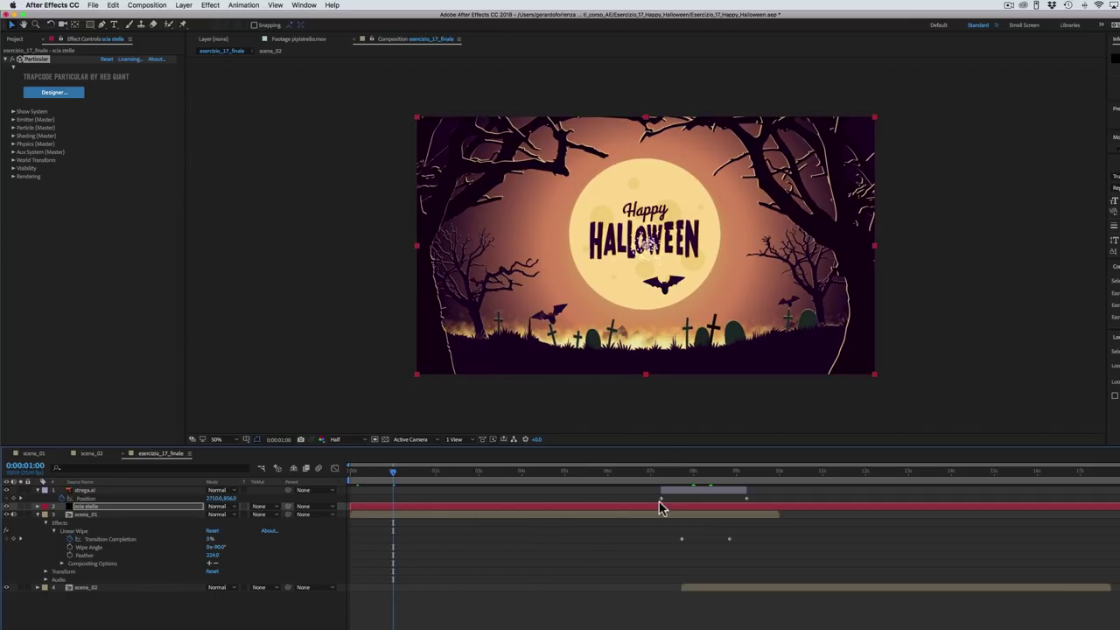
pyautogui.click(365, 508)
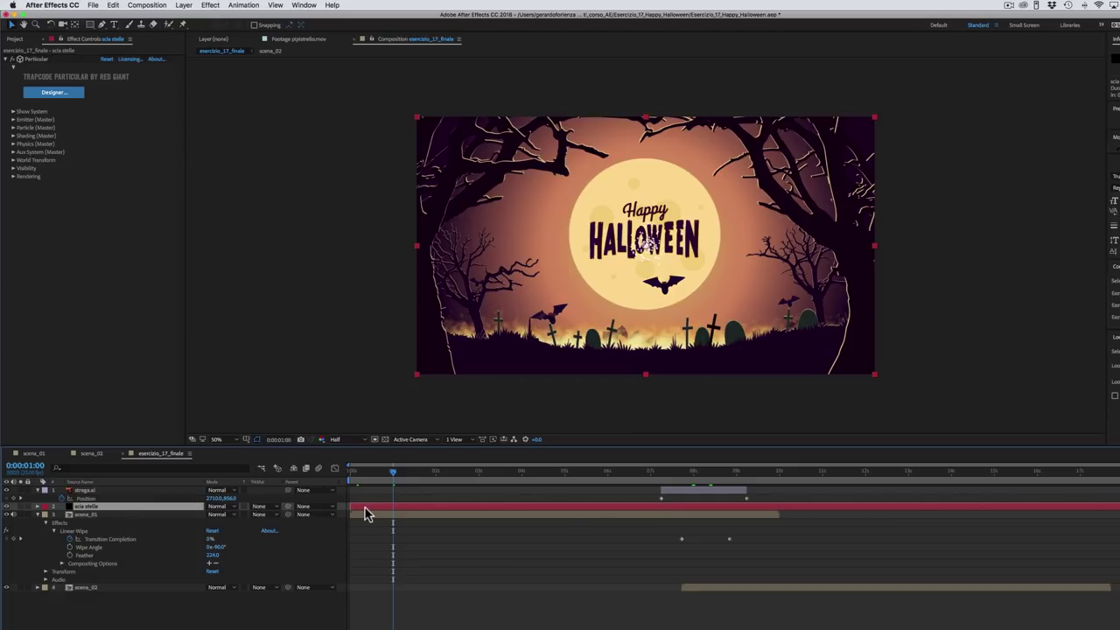
pyautogui.moveTo(377, 505); pyautogui.dragTo(440, 505)
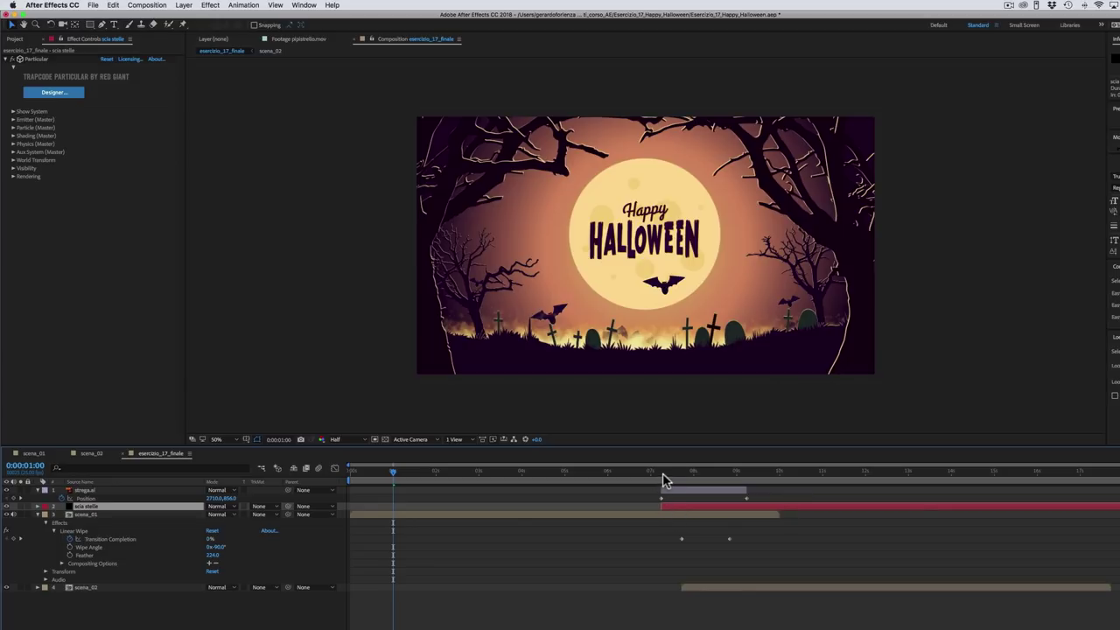
pyautogui.moveTo(661, 477); pyautogui.dragTo(734, 488)
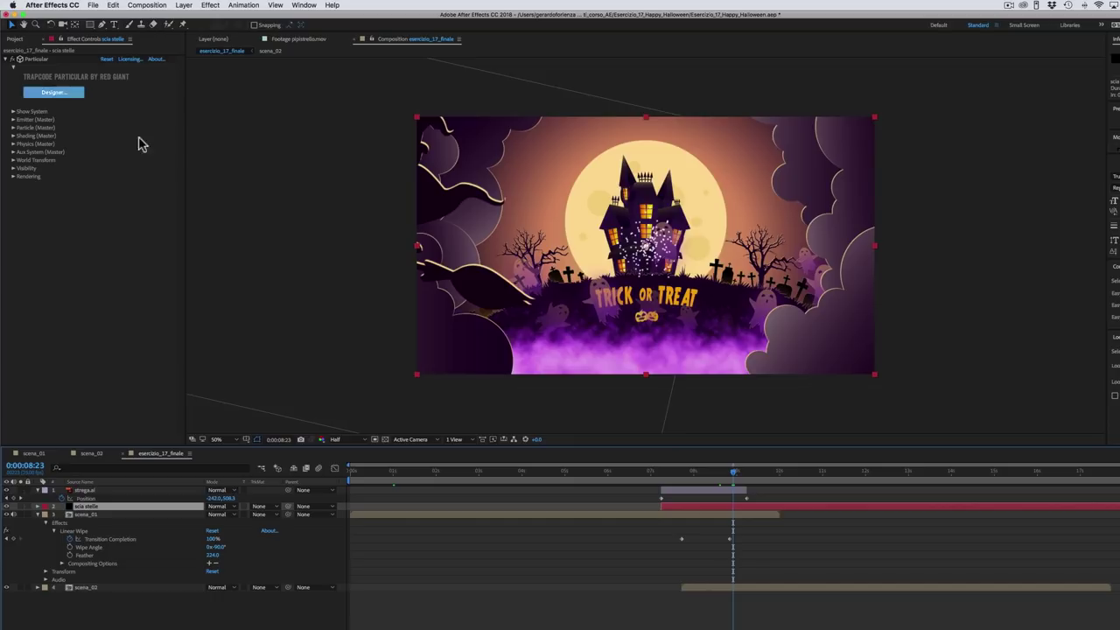
# Step: Copy strega.ai's Position keyframes and expand Emitter (Master) on the scia stelle layer
pyautogui.click(742, 500)
pyautogui.moveTo(741, 508); pyautogui.dragTo(645, 510)
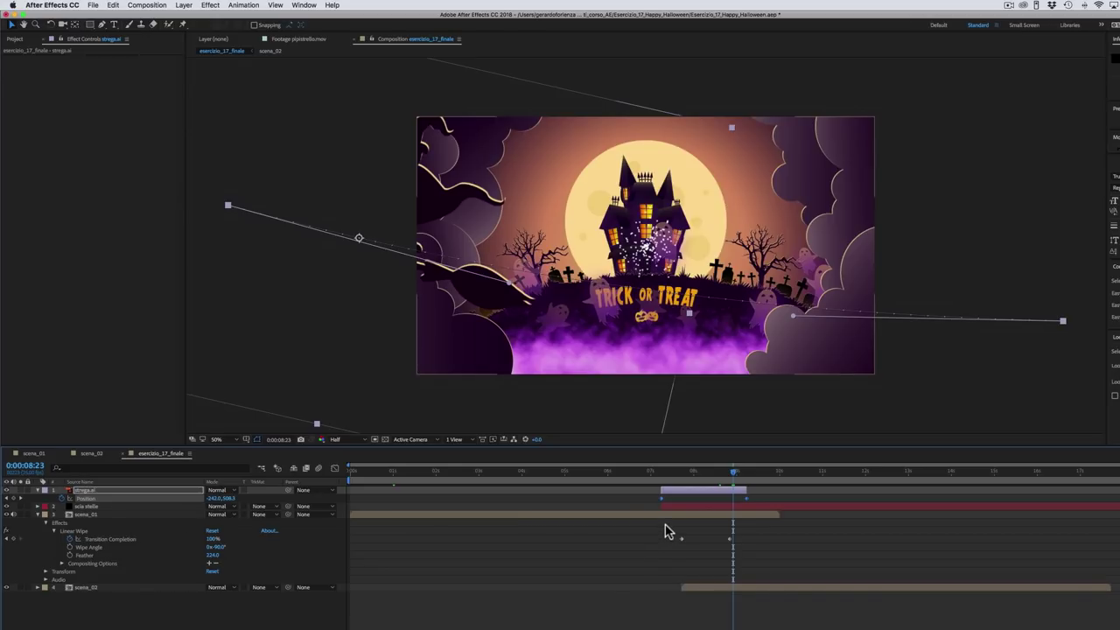
pyautogui.press('super')
pyautogui.press('super+c')
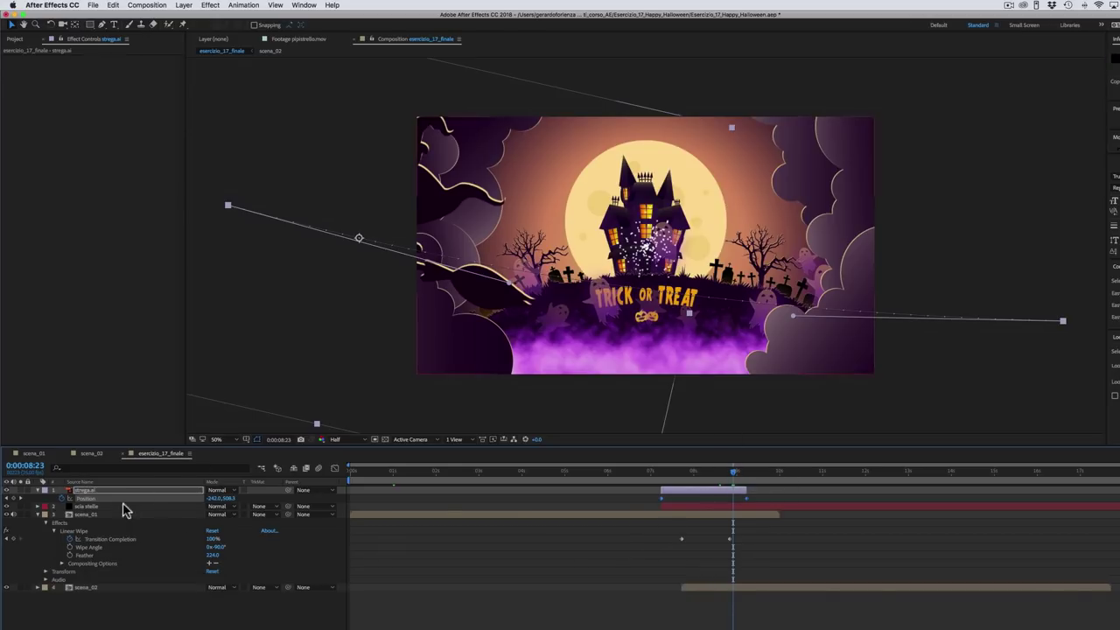
pyautogui.click(88, 507)
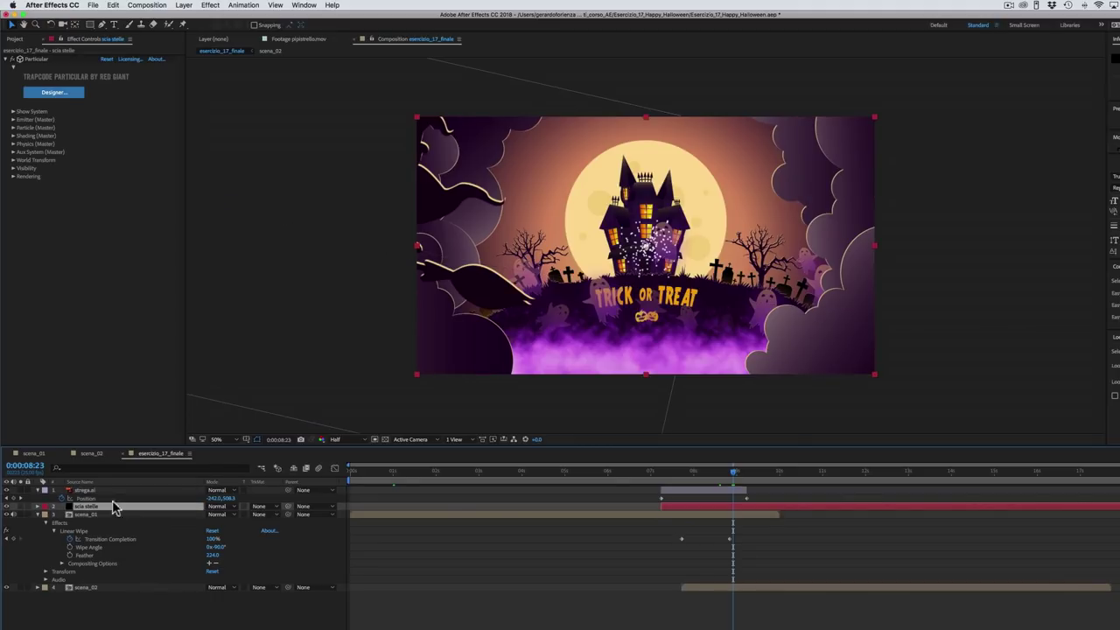
pyautogui.click(13, 119)
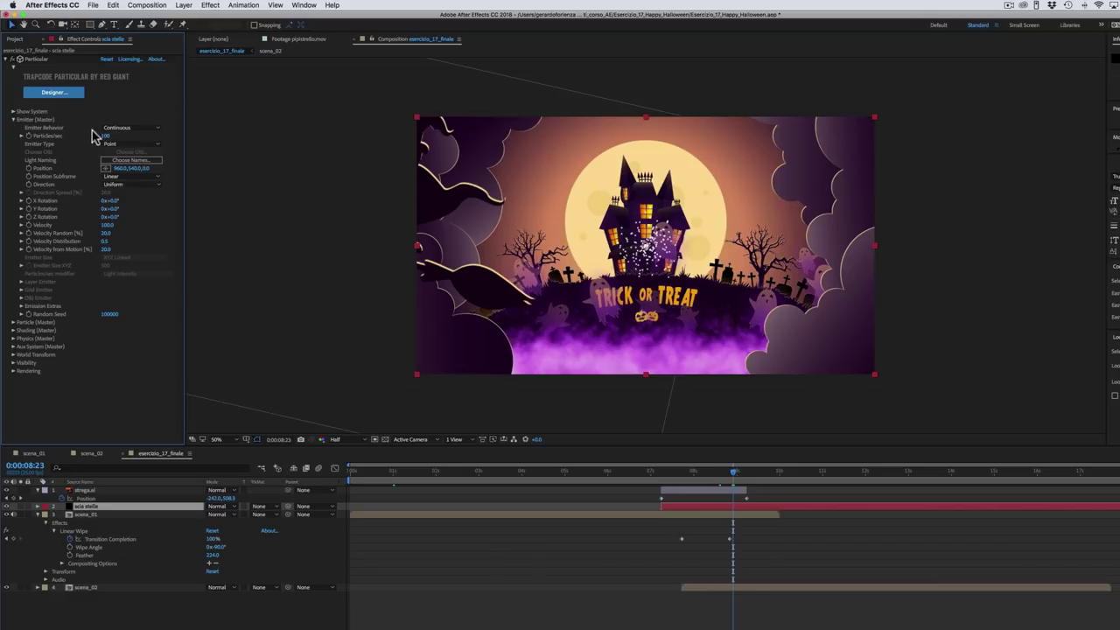
# Step: Paste the witch's Position keyframes onto Particular's Emitter Position, then preview the trail along her flight
pyautogui.click(44, 170)
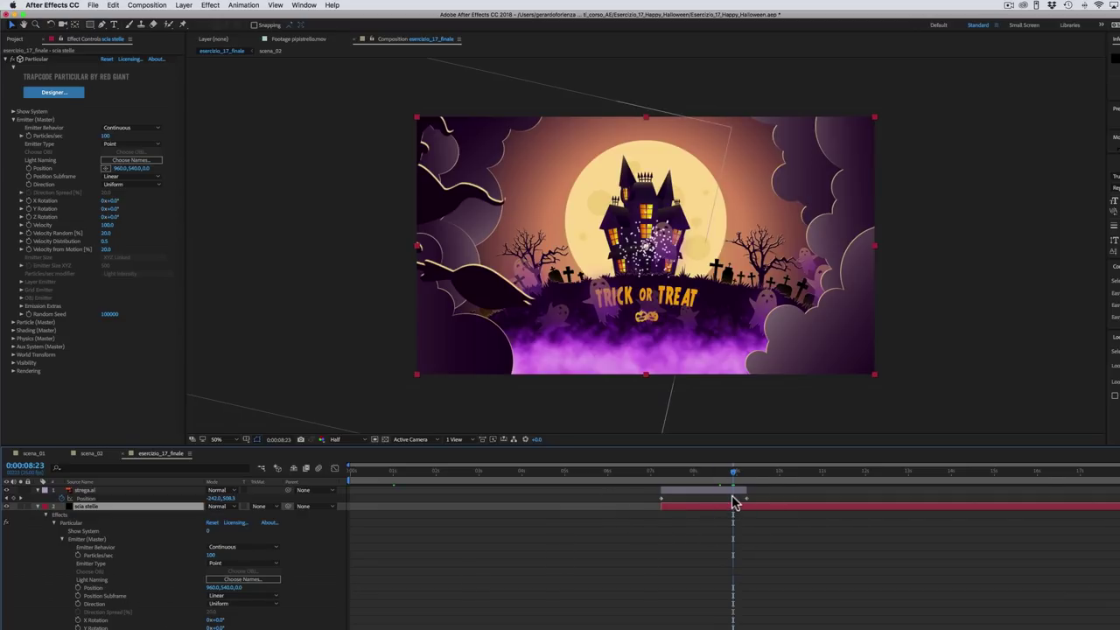
pyautogui.click(97, 590)
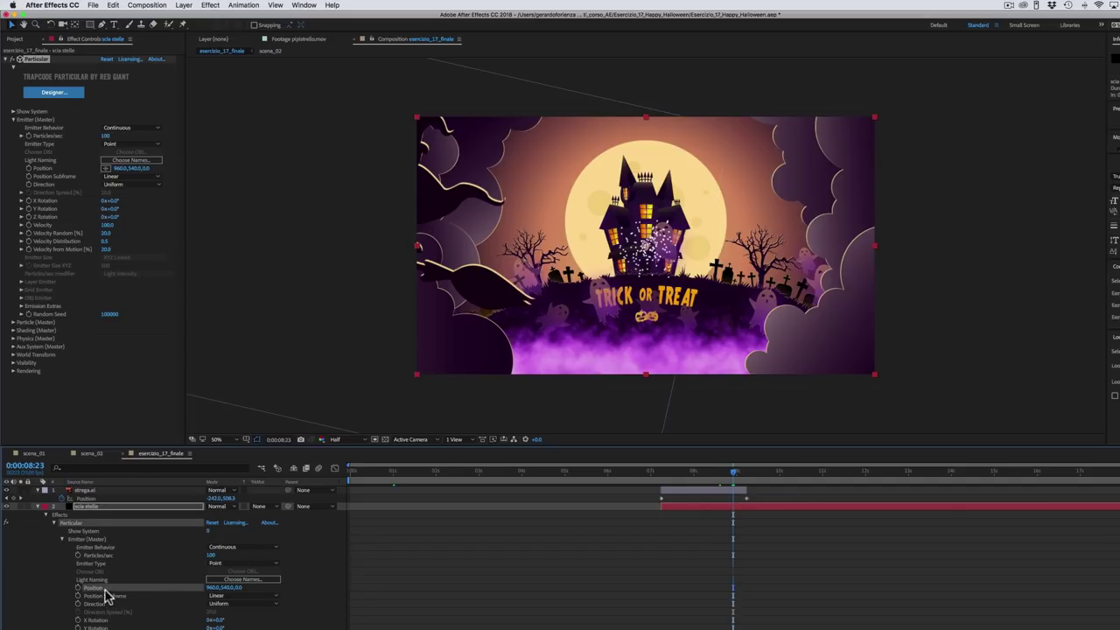
pyautogui.moveTo(732, 477); pyautogui.dragTo(662, 478)
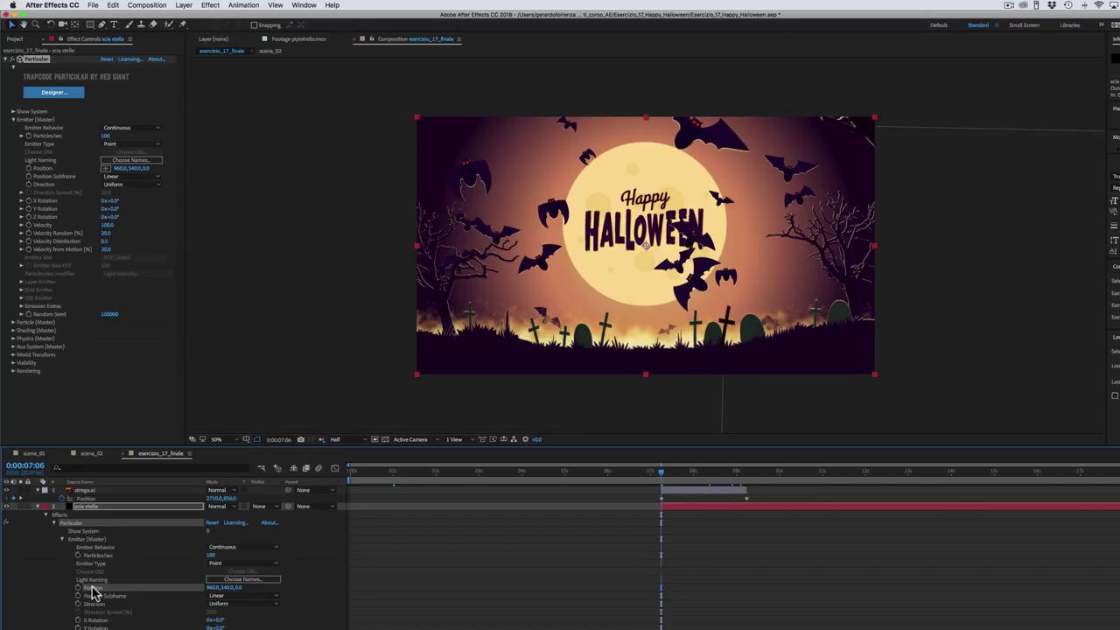
pyautogui.press('super')
pyautogui.press('super+v')
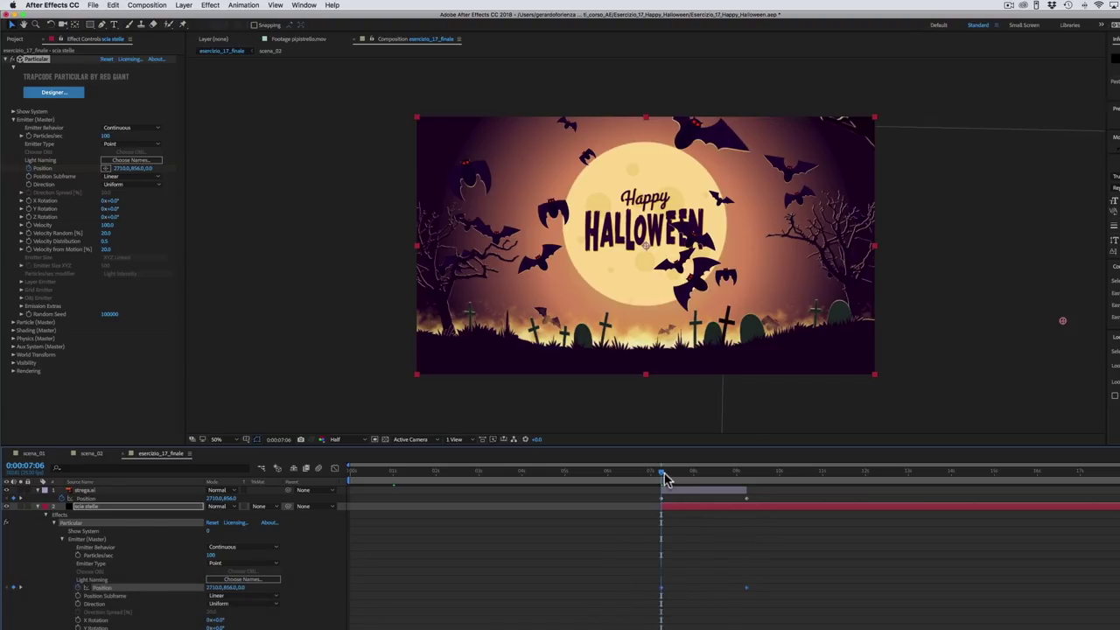
pyautogui.moveTo(665, 477); pyautogui.dragTo(732, 480)
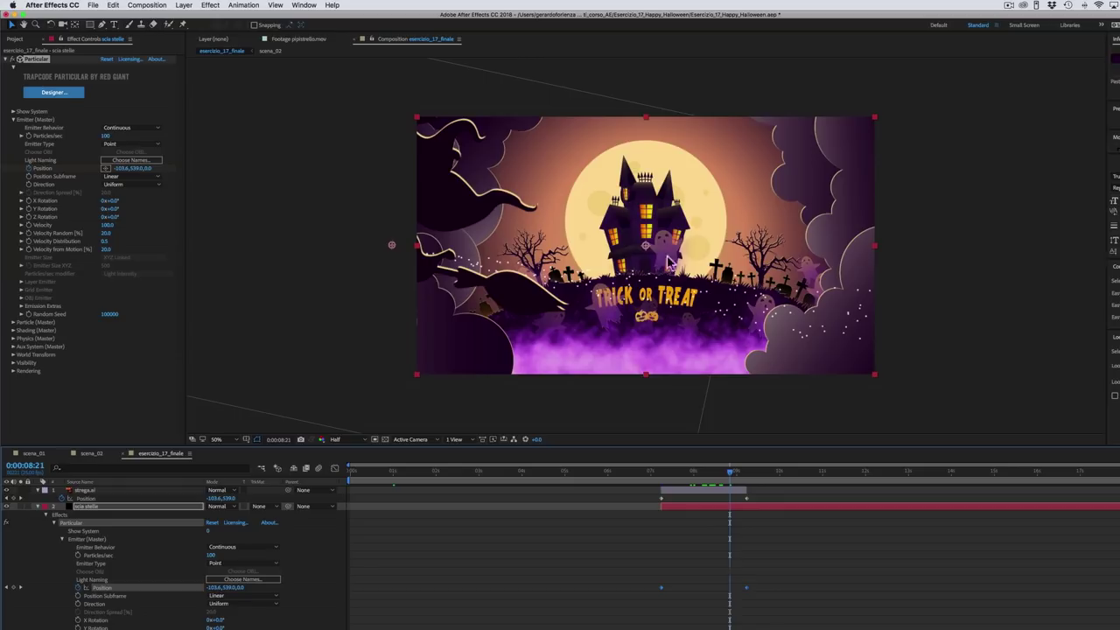
# Step: Raise Particular's emission from 650 to 840 particles/sec and its Velocity to 900
pyautogui.click(106, 138)
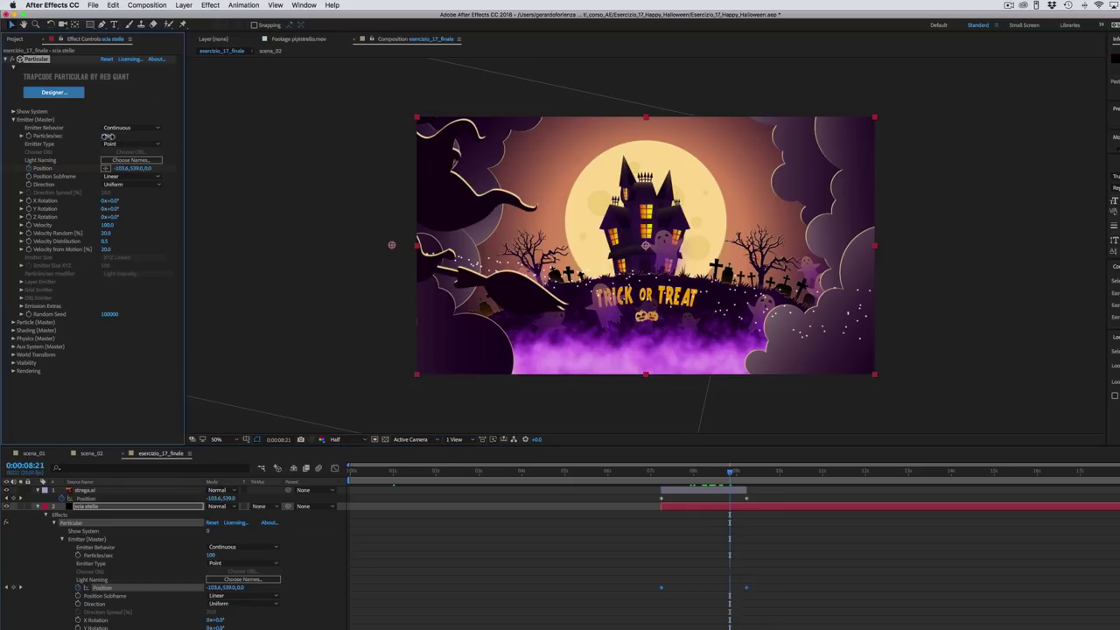
pyautogui.write('650')
pyautogui.press('Return')
pyautogui.moveTo(127, 131); pyautogui.dragTo(131, 140)
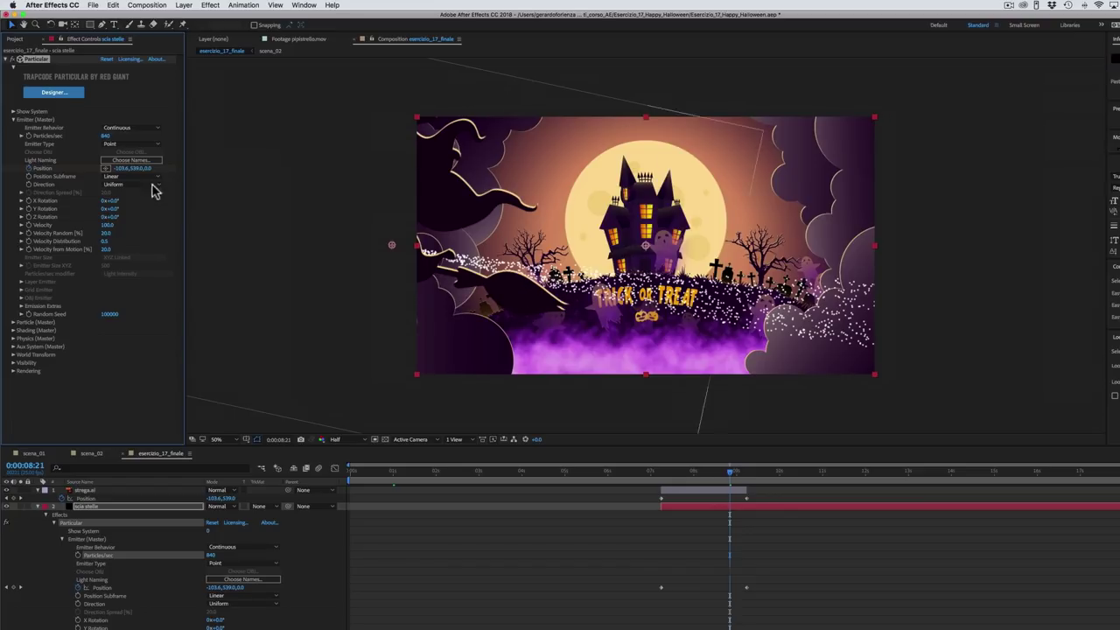
pyautogui.moveTo(111, 225); pyautogui.dragTo(132, 224)
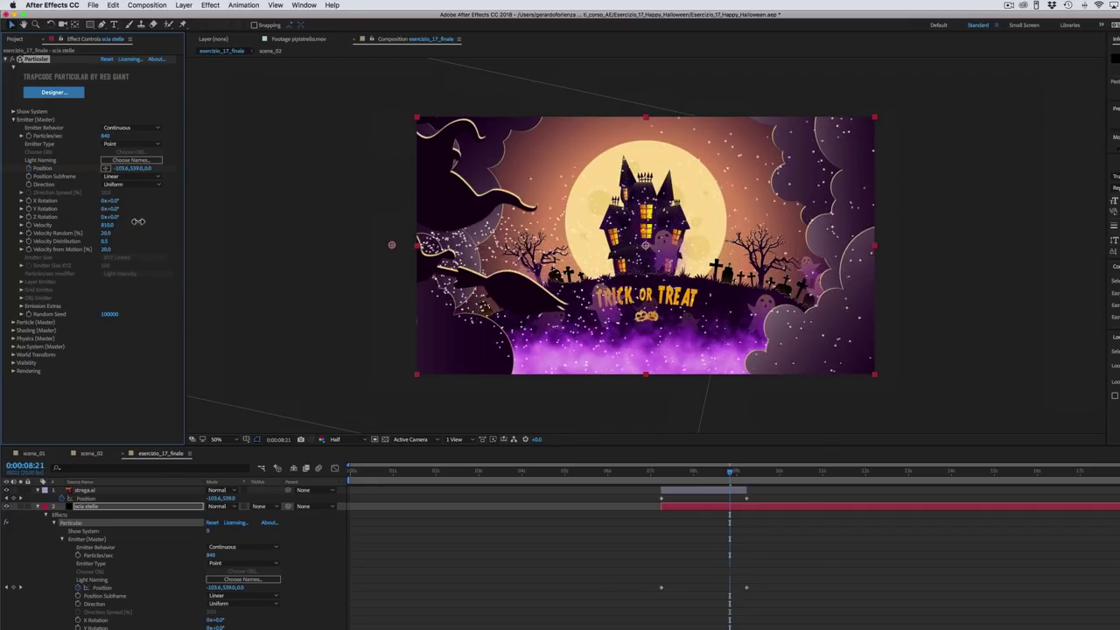
pyautogui.moveTo(132, 223); pyautogui.dragTo(144, 226)
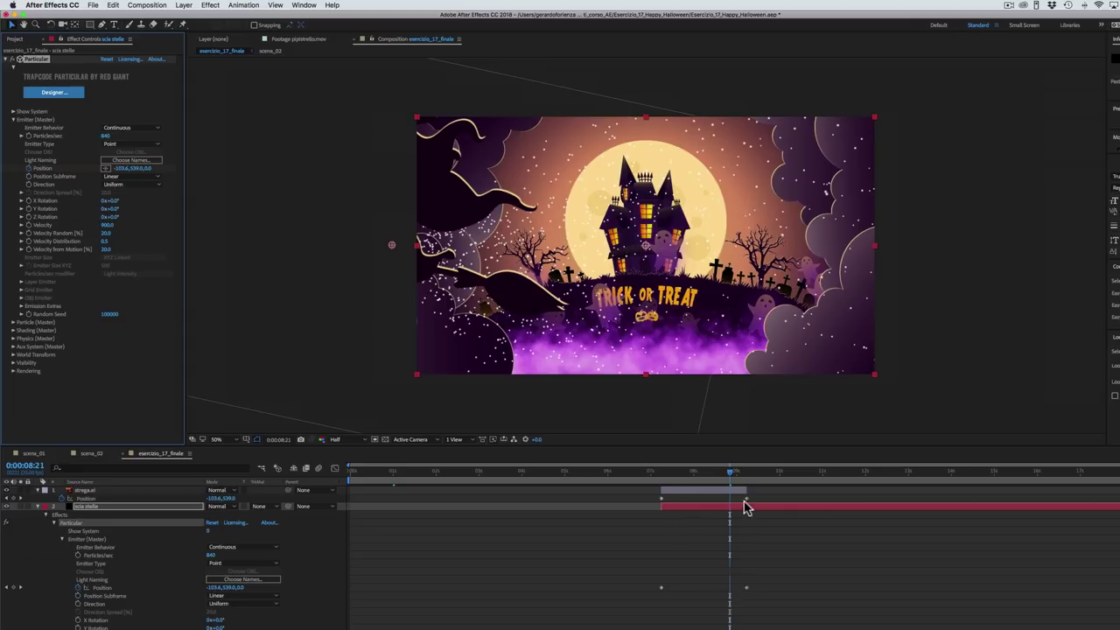
pyautogui.click(13, 322)
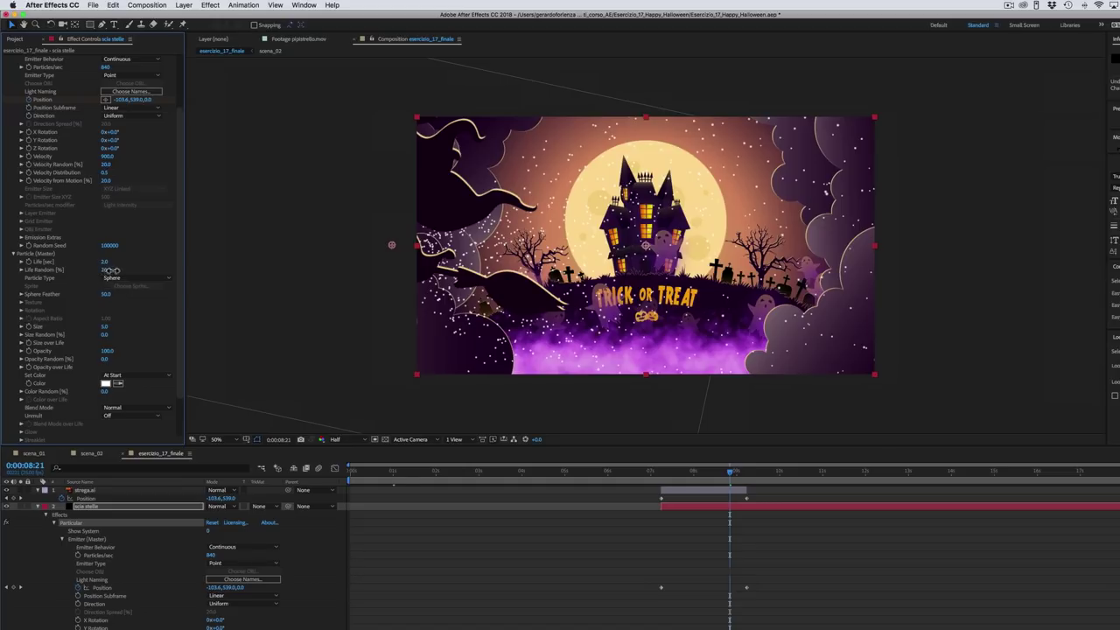
# Step: Add Life Random, switch Particle Type to Star (No DOF), and set Size 16 with Size Random 96
pyautogui.moveTo(126, 269); pyautogui.dragTo(132, 273)
pyautogui.click(121, 285)
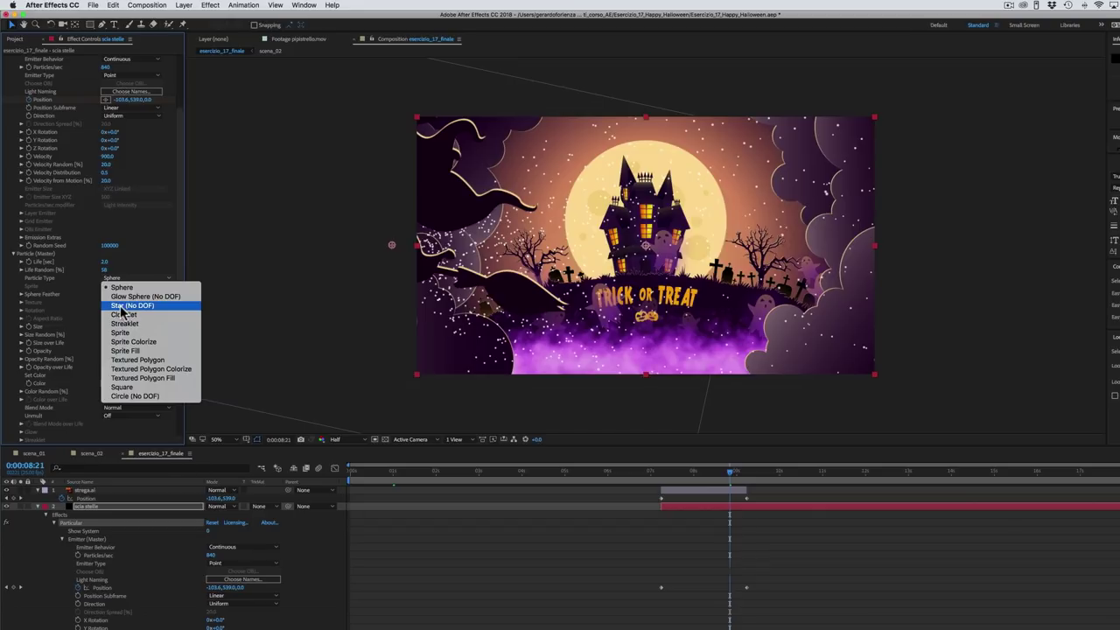
pyautogui.click(121, 306)
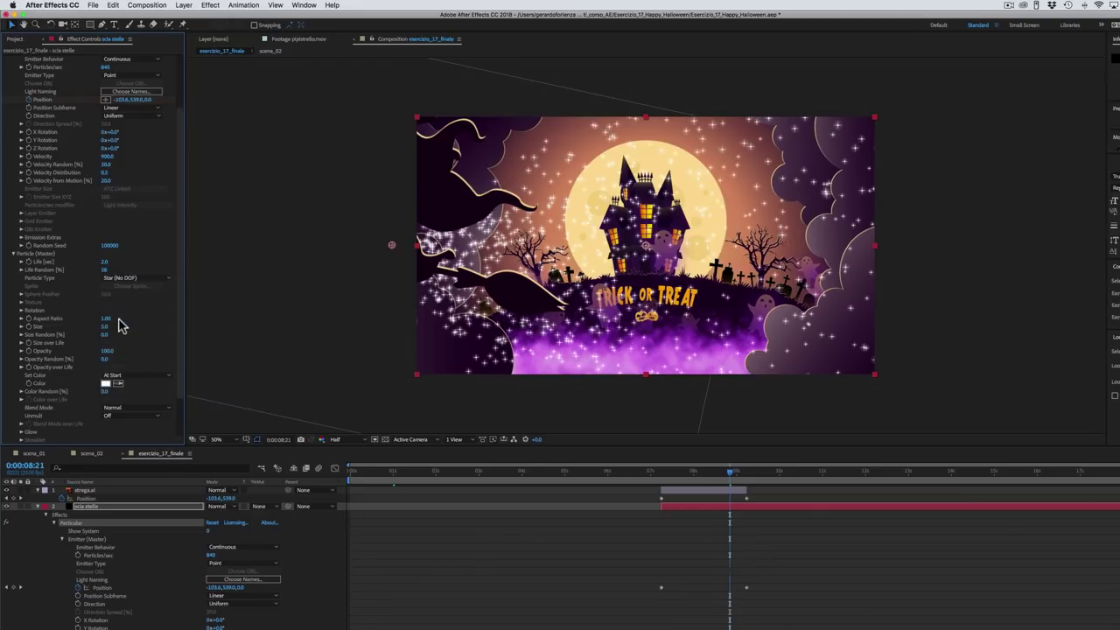
pyautogui.moveTo(107, 328); pyautogui.dragTo(113, 329)
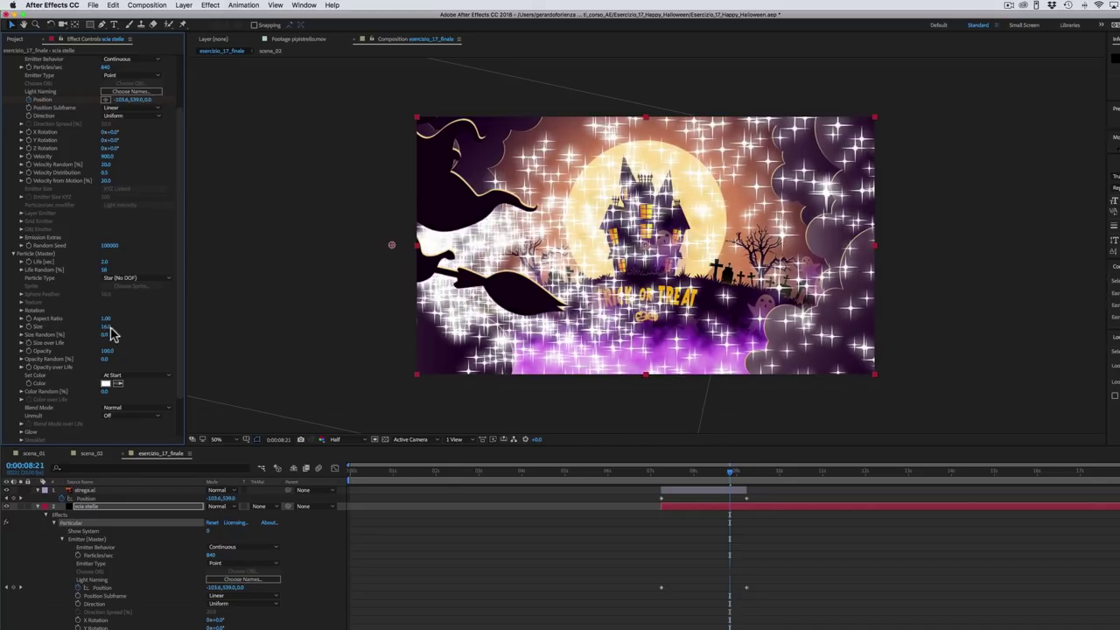
pyautogui.moveTo(107, 335); pyautogui.dragTo(150, 333)
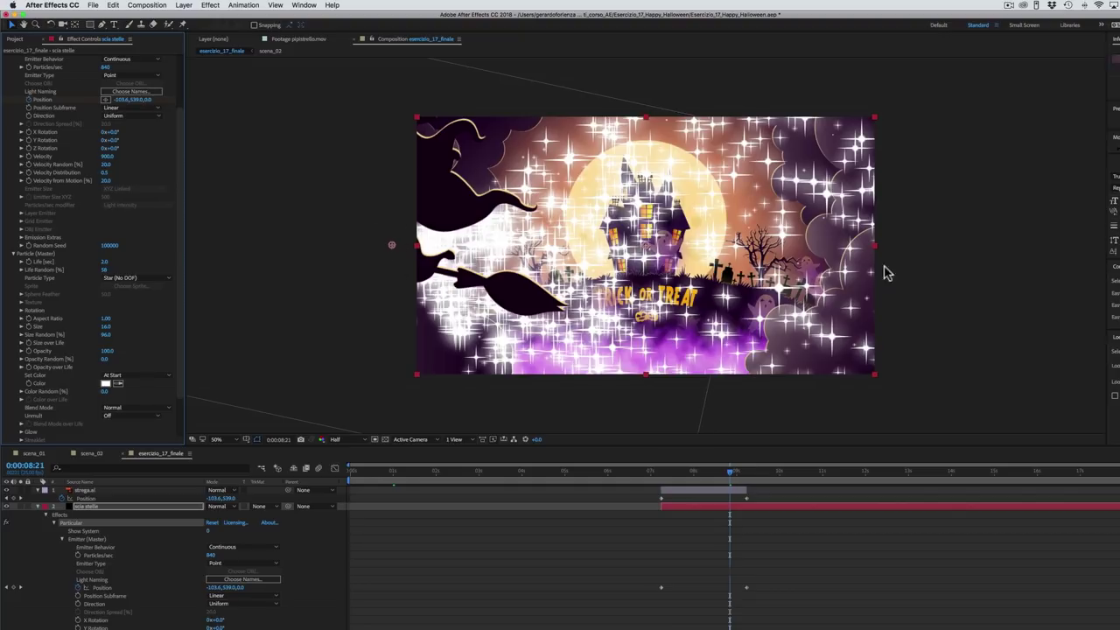
# Step: Apply the descending Size over Life preset so the stars shrink as they age
pyautogui.click(21, 343)
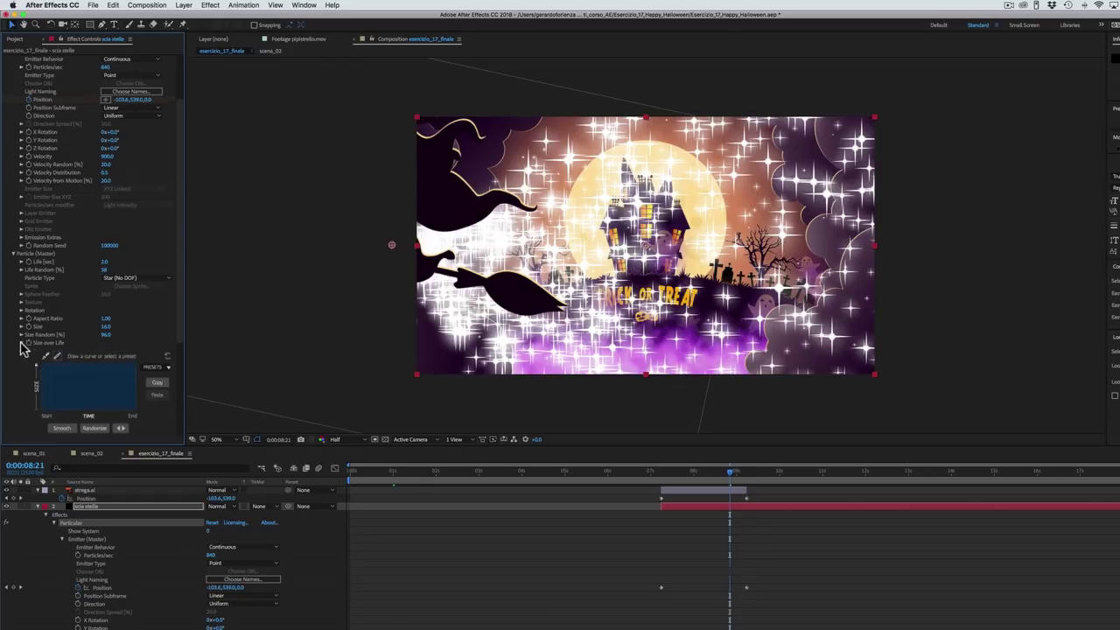
pyautogui.click(167, 365)
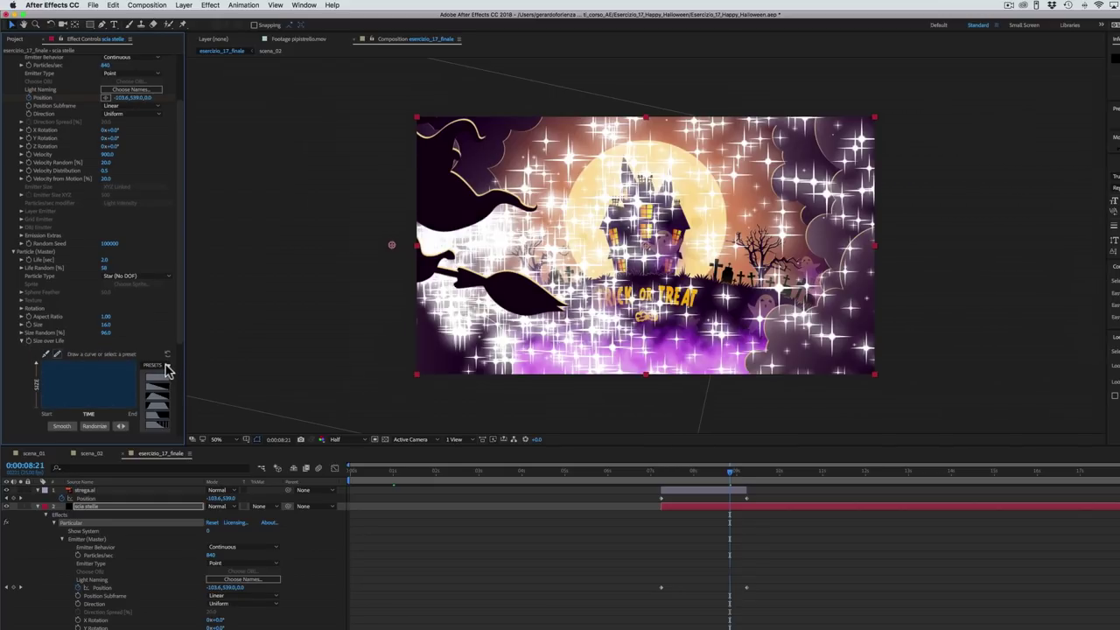
pyautogui.click(154, 393)
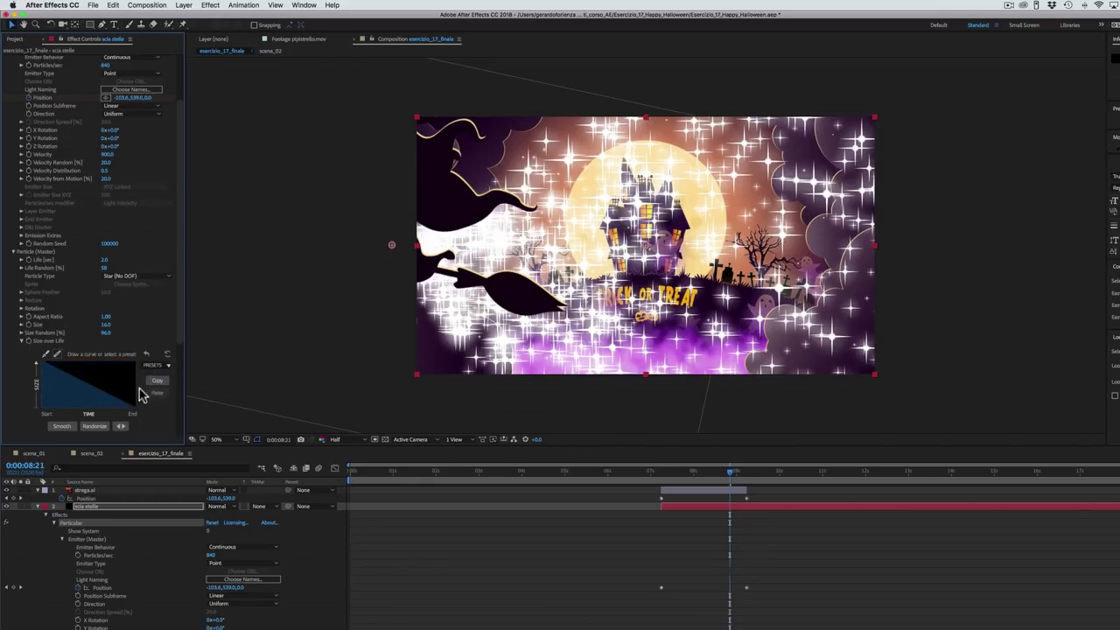
pyautogui.moveTo(732, 472); pyautogui.dragTo(739, 472)
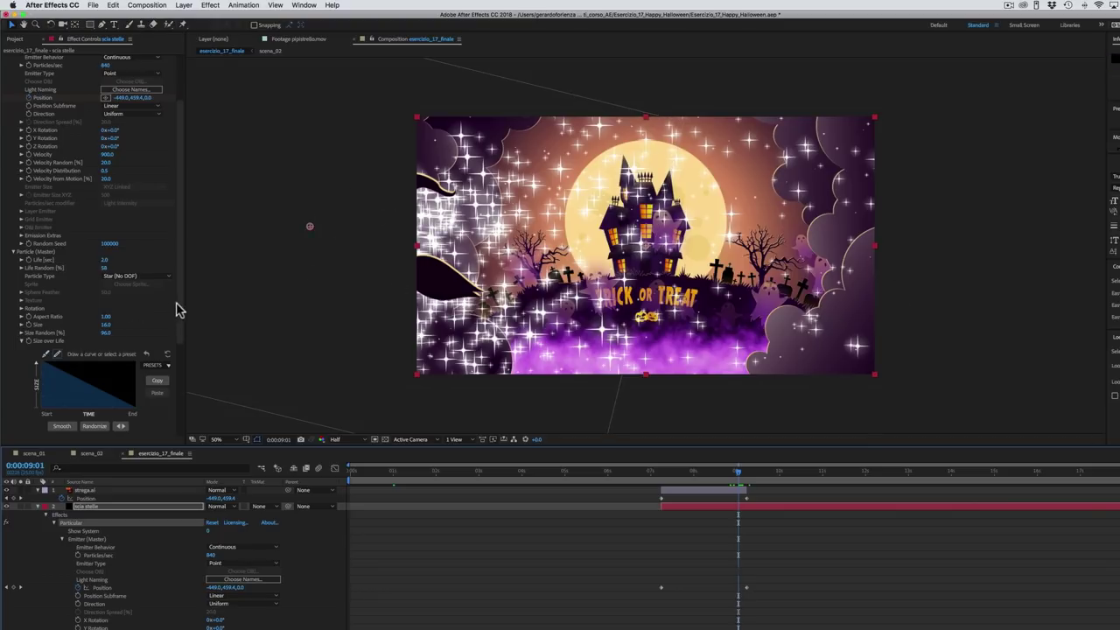
pyautogui.moveTo(180, 309); pyautogui.dragTo(181, 368)
pyautogui.scroll(-3, 181, 368)
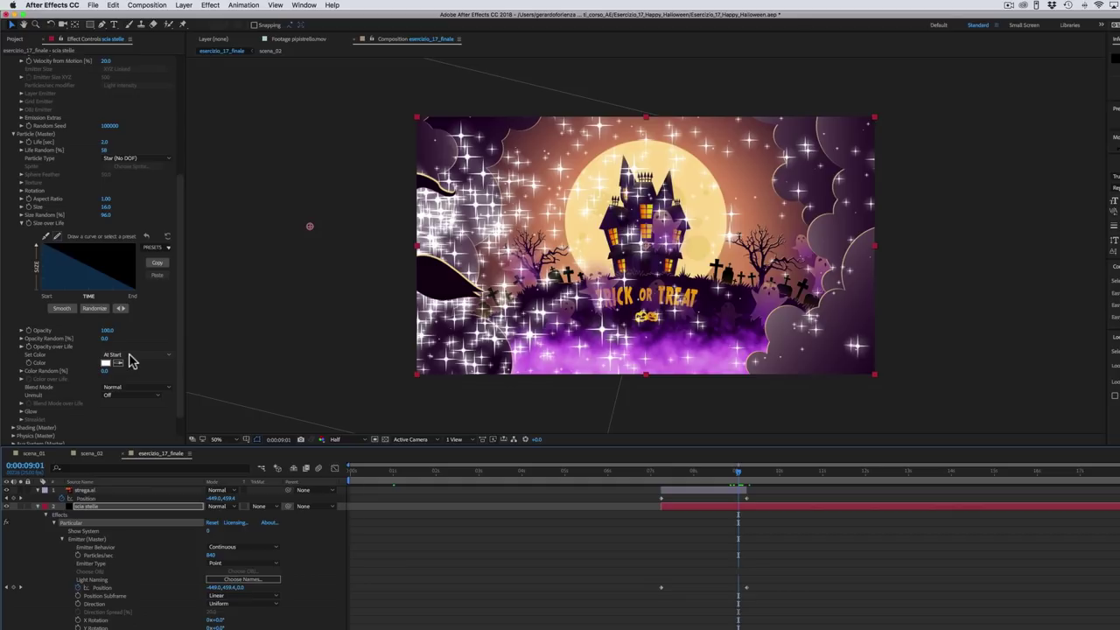
# Step: Set particle Color to Over Life and start from the white-to-black ramp preset
pyautogui.click(128, 359)
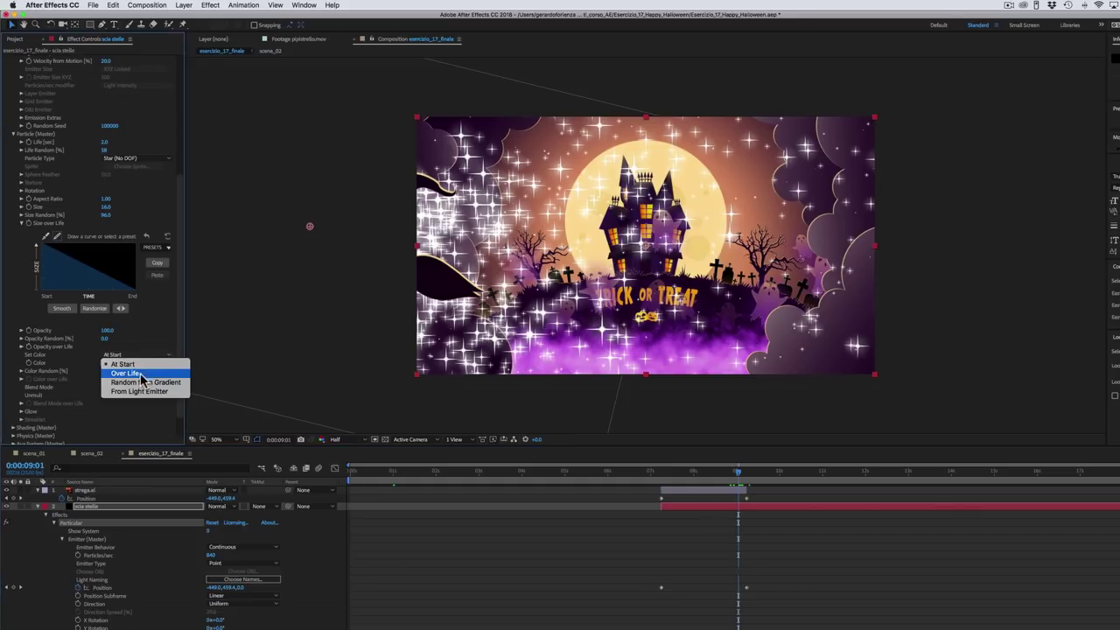
pyautogui.click(135, 374)
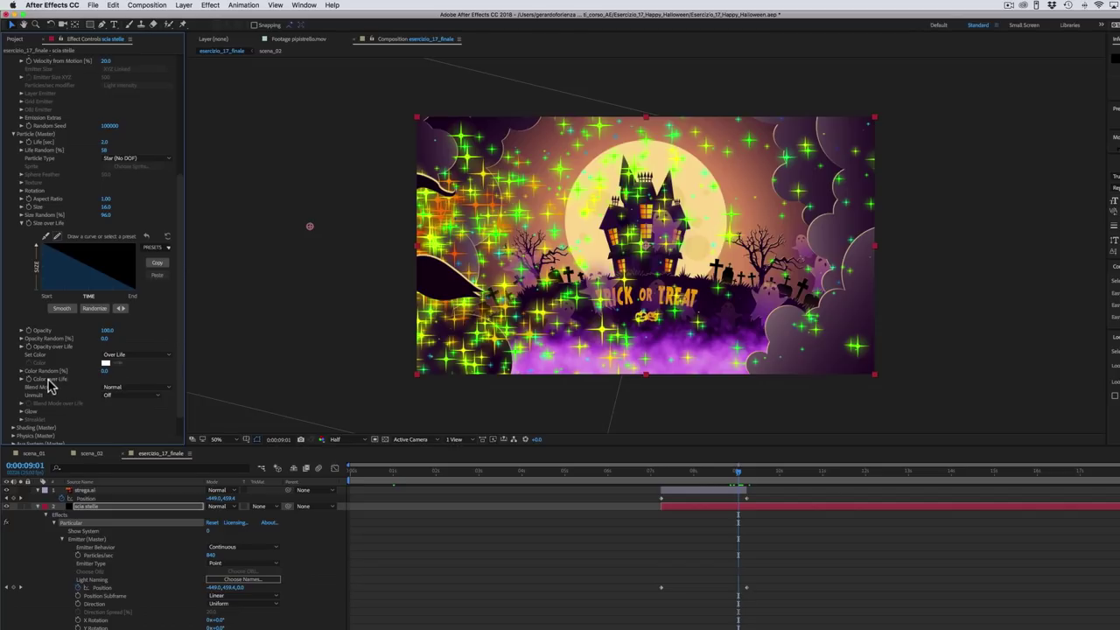
pyautogui.click(21, 379)
pyautogui.scroll(-2, 27, 385)
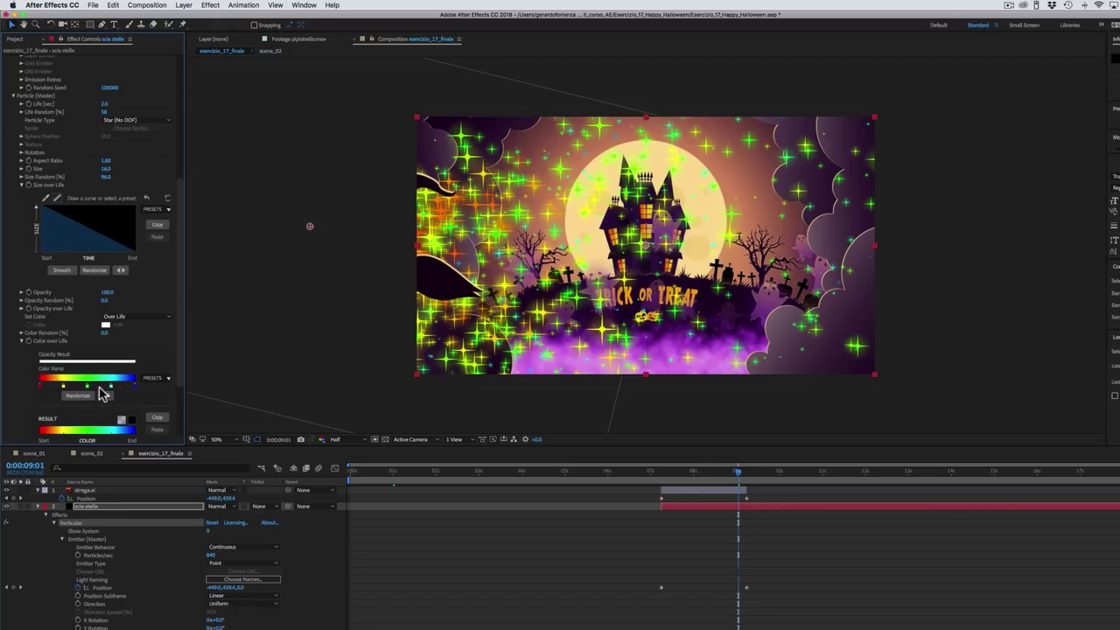
pyautogui.click(165, 381)
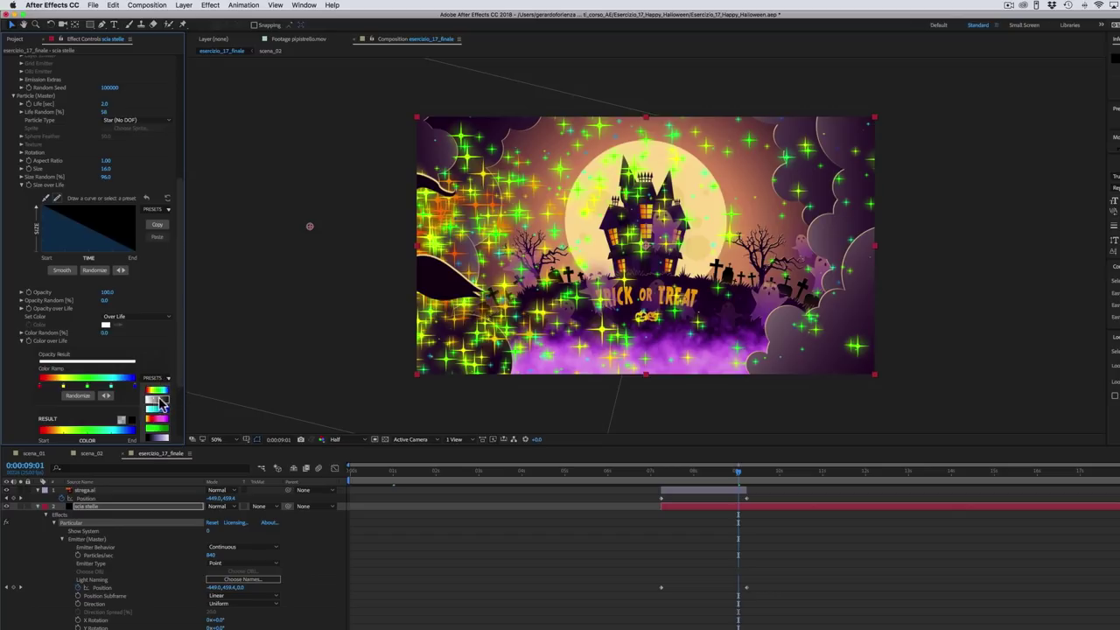
pyautogui.click(159, 403)
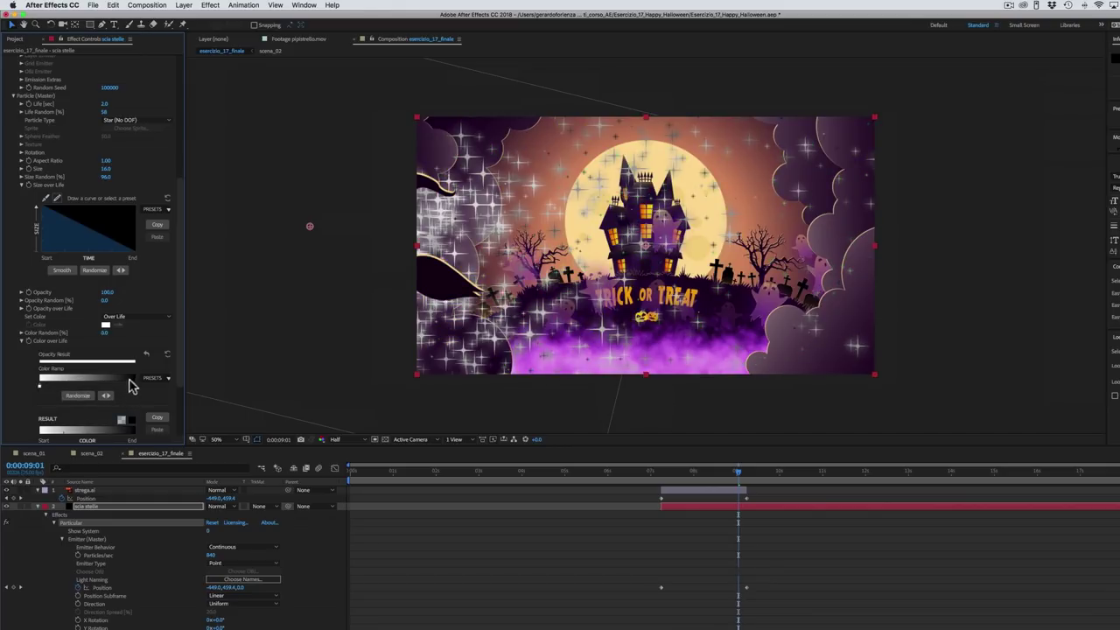
# Step: Make the Color over Life ramp run from a gold start colour to a purple end colour
pyautogui.doubleClick(38, 387)
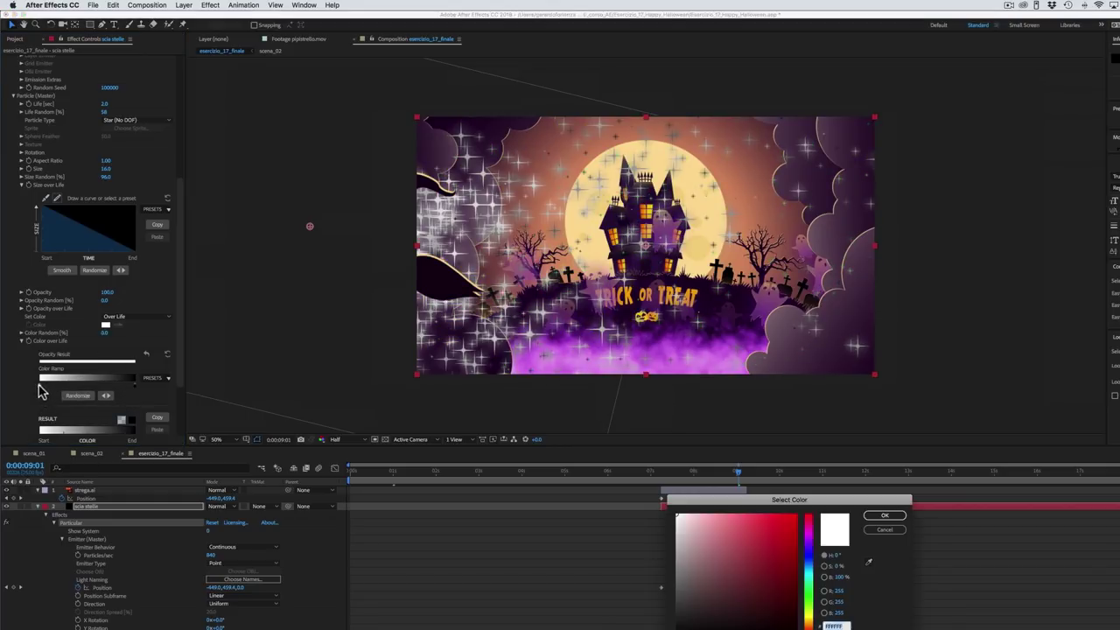
pyautogui.click(810, 625)
pyautogui.moveTo(740, 525); pyautogui.dragTo(773, 522)
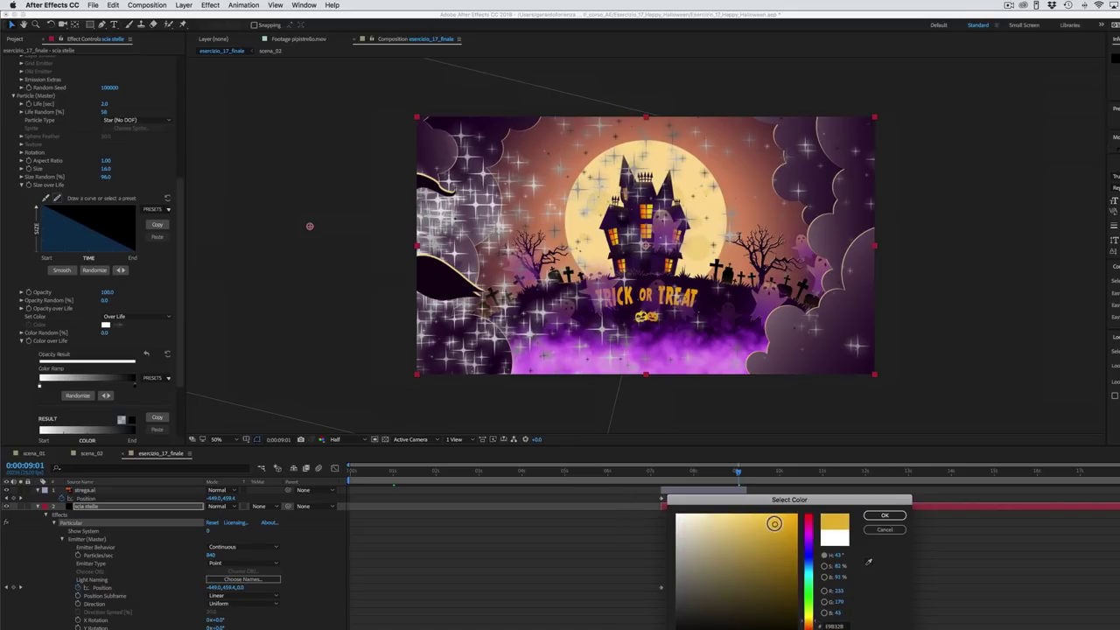
pyautogui.click(885, 515)
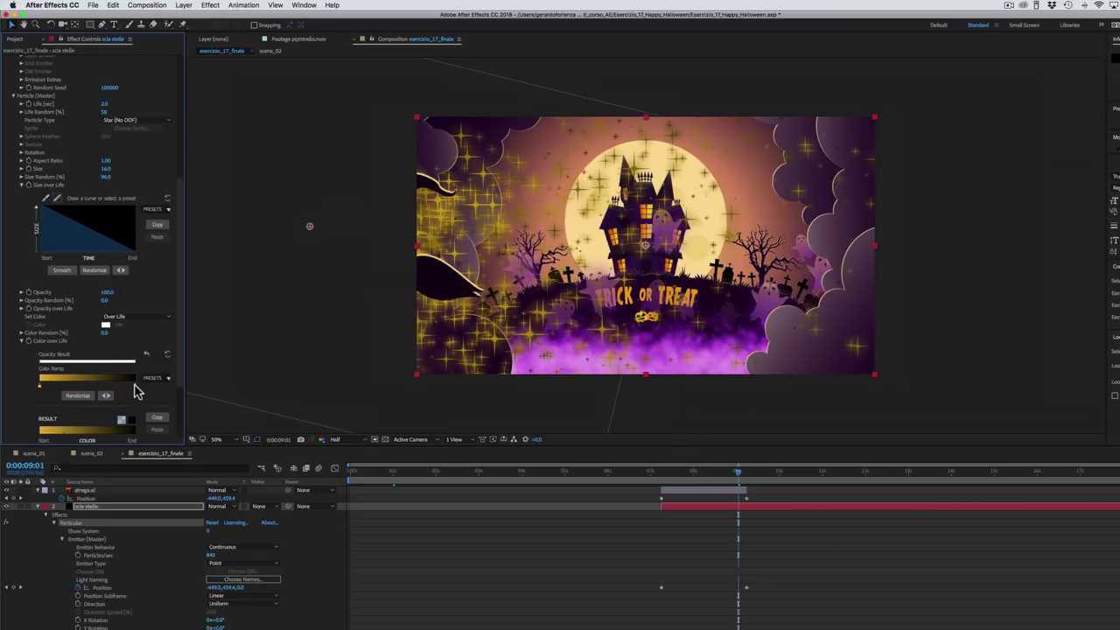
pyautogui.doubleClick(136, 391)
pyautogui.click(809, 545)
pyautogui.moveTo(772, 535); pyautogui.dragTo(797, 543)
pyautogui.click(885, 516)
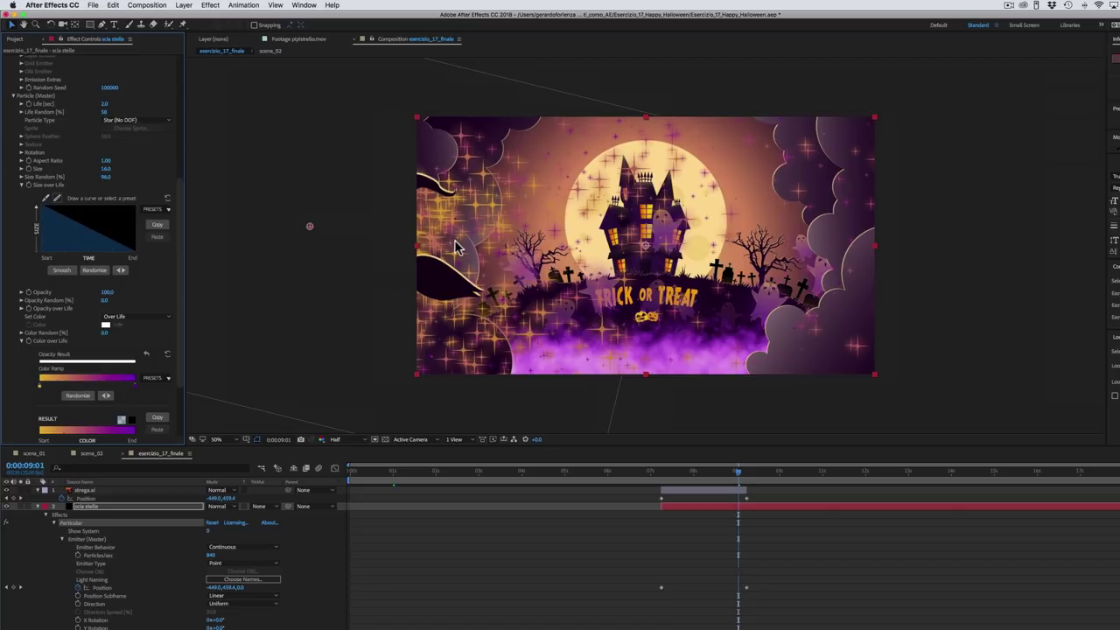
# Step: Set Particular's Blend Mode to Screen and view the witch passing at 0:00:08:16
pyautogui.moveTo(180, 350); pyautogui.dragTo(180, 394)
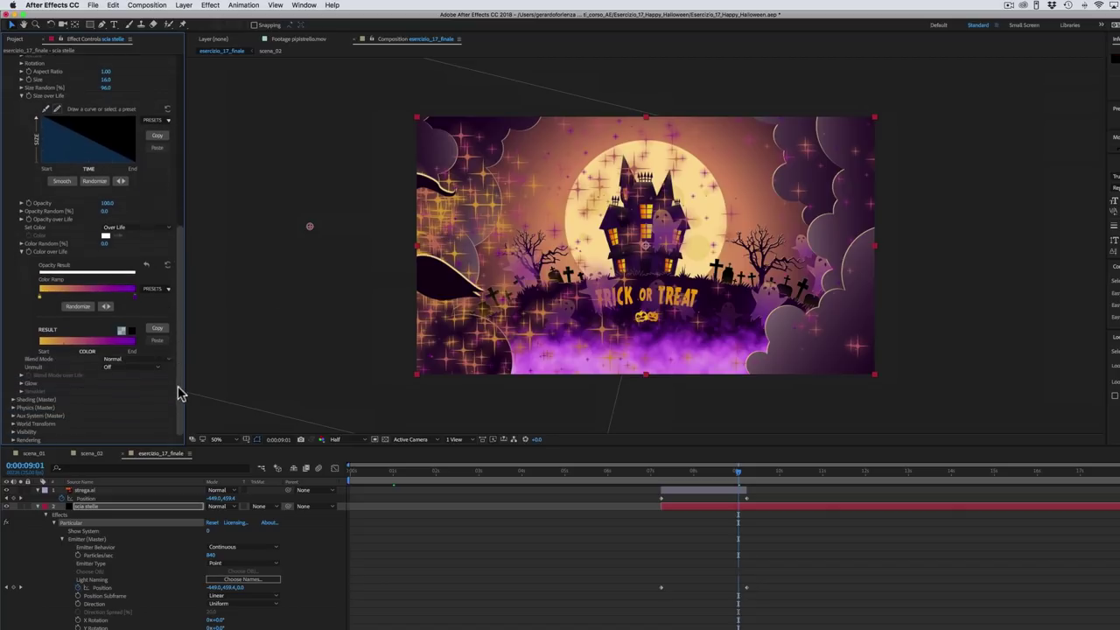
pyautogui.click(114, 359)
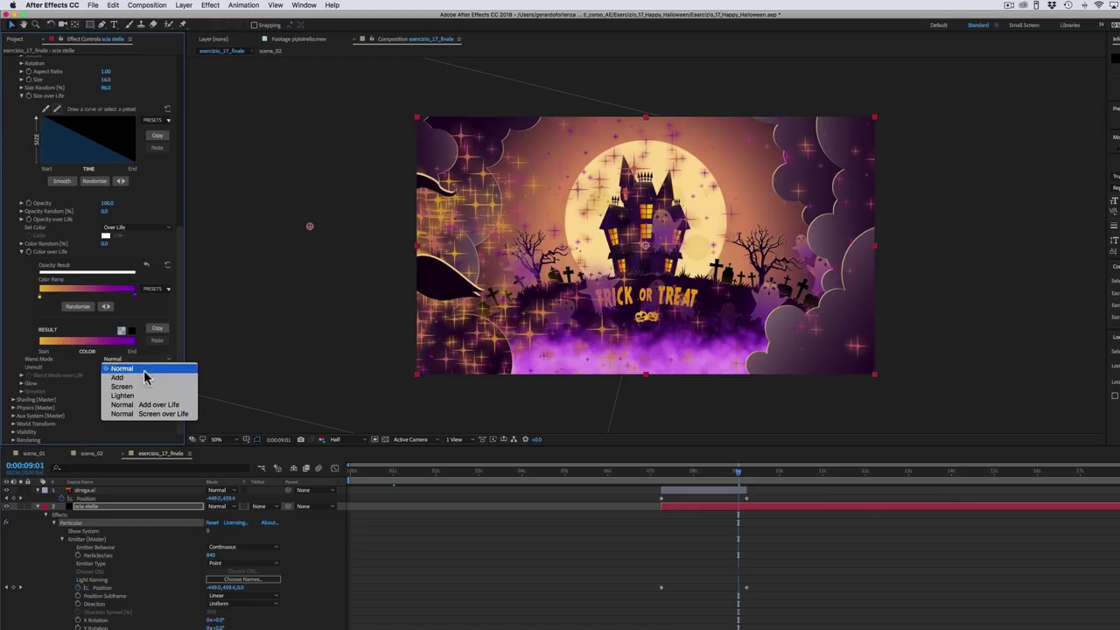
pyautogui.click(121, 386)
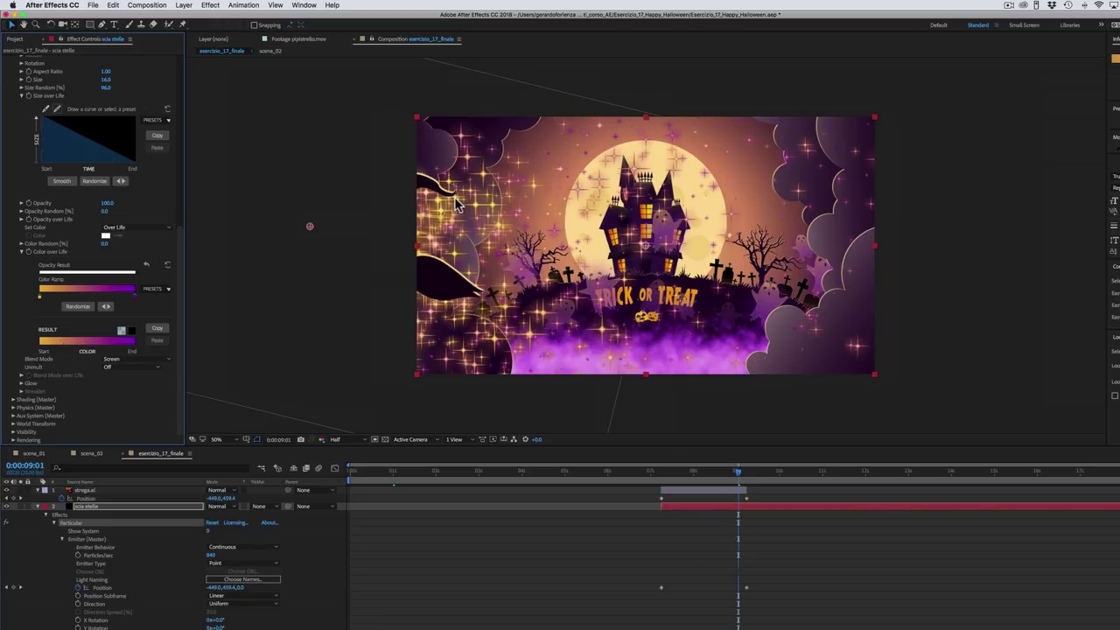
pyautogui.click(722, 473)
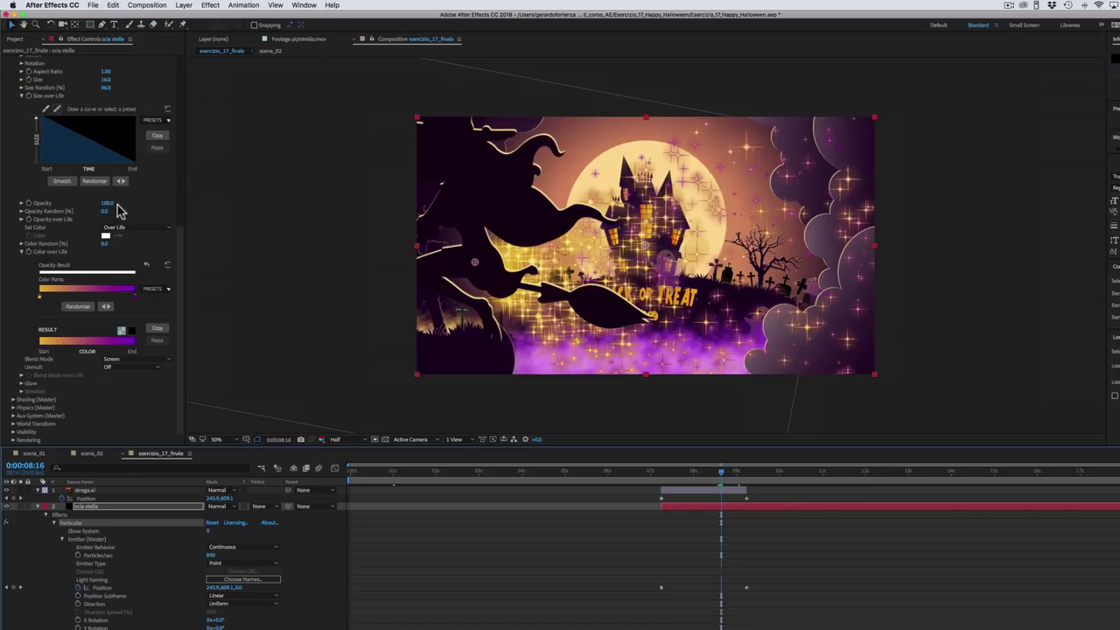
# Step: Give the star particles a Random Rotation of 2.0
pyautogui.scroll(1, 181, 273)
pyautogui.moveTo(181, 273); pyautogui.dragTo(184, 218)
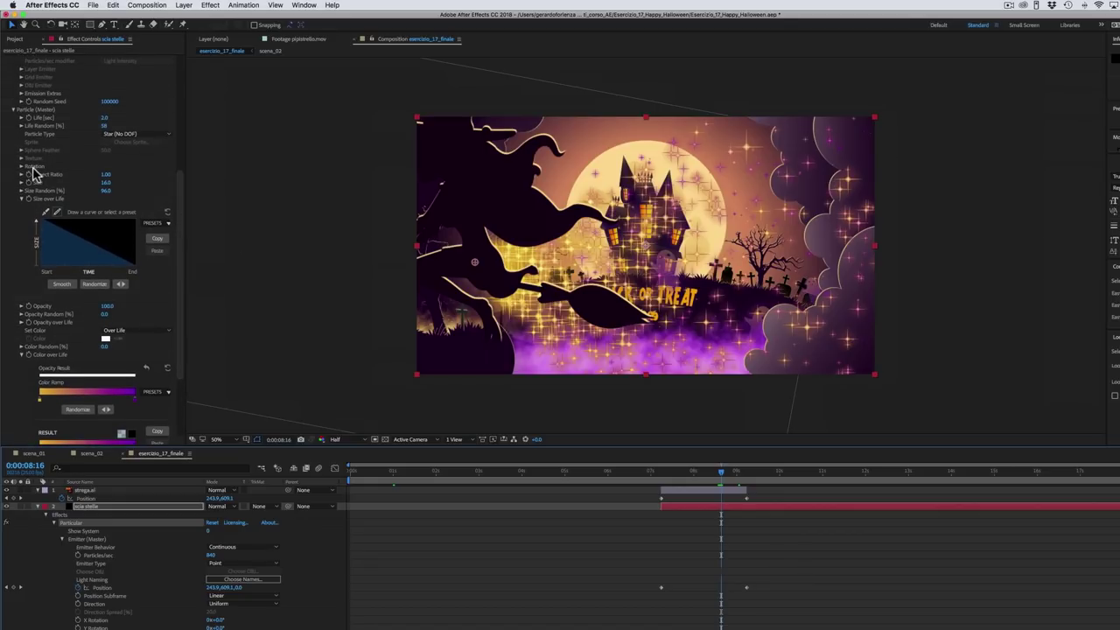
pyautogui.click(22, 167)
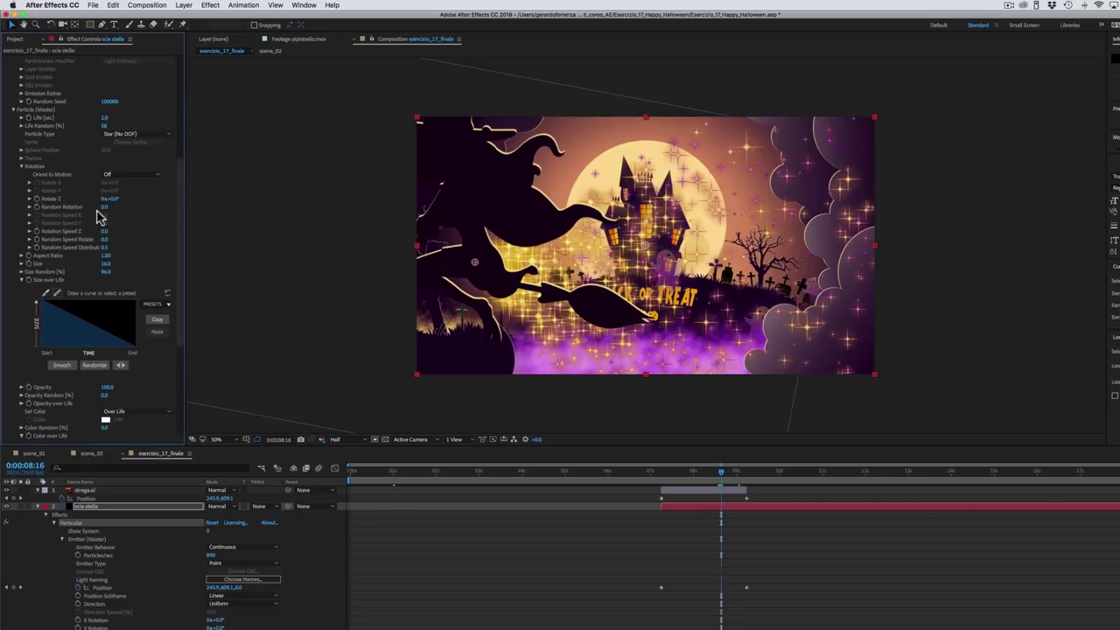
pyautogui.moveTo(107, 208); pyautogui.dragTo(107, 209)
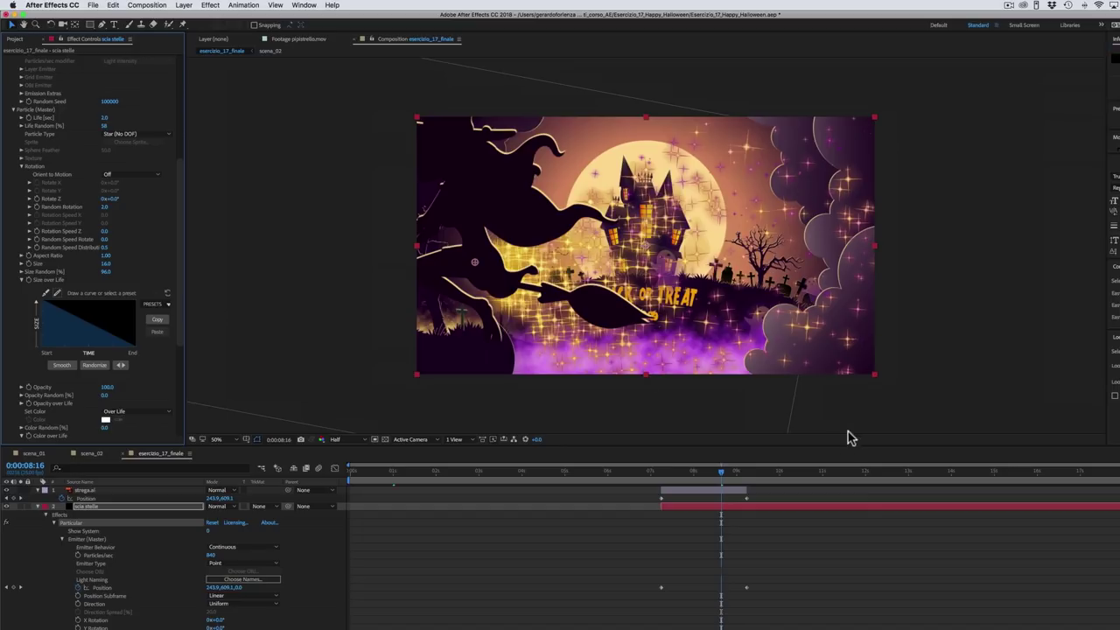
pyautogui.click(661, 474)
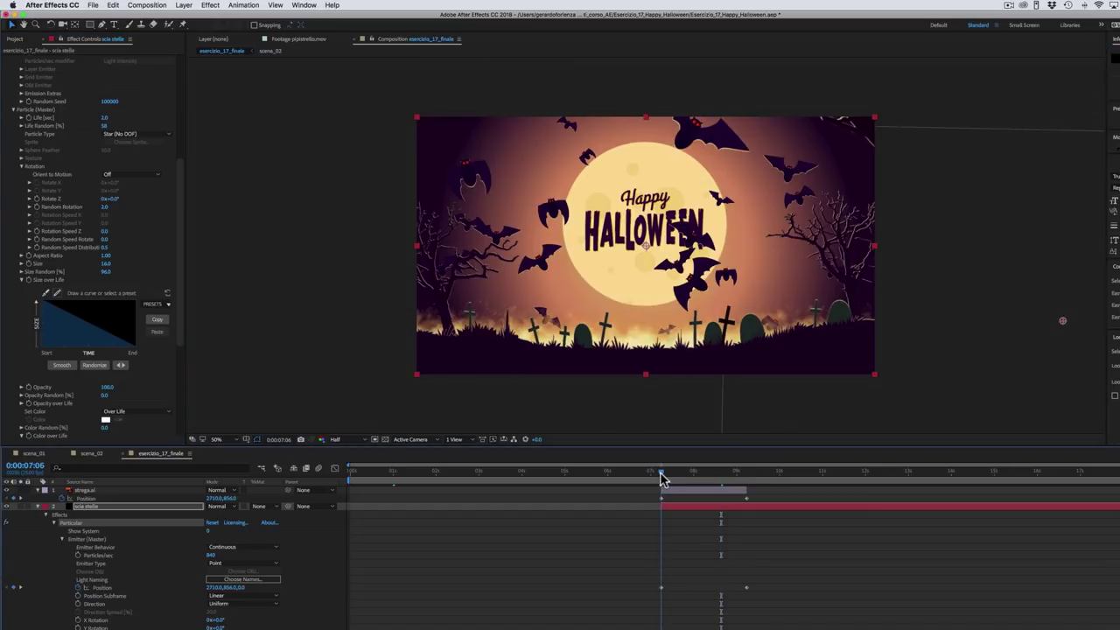
pyautogui.moveTo(661, 476); pyautogui.dragTo(754, 477)
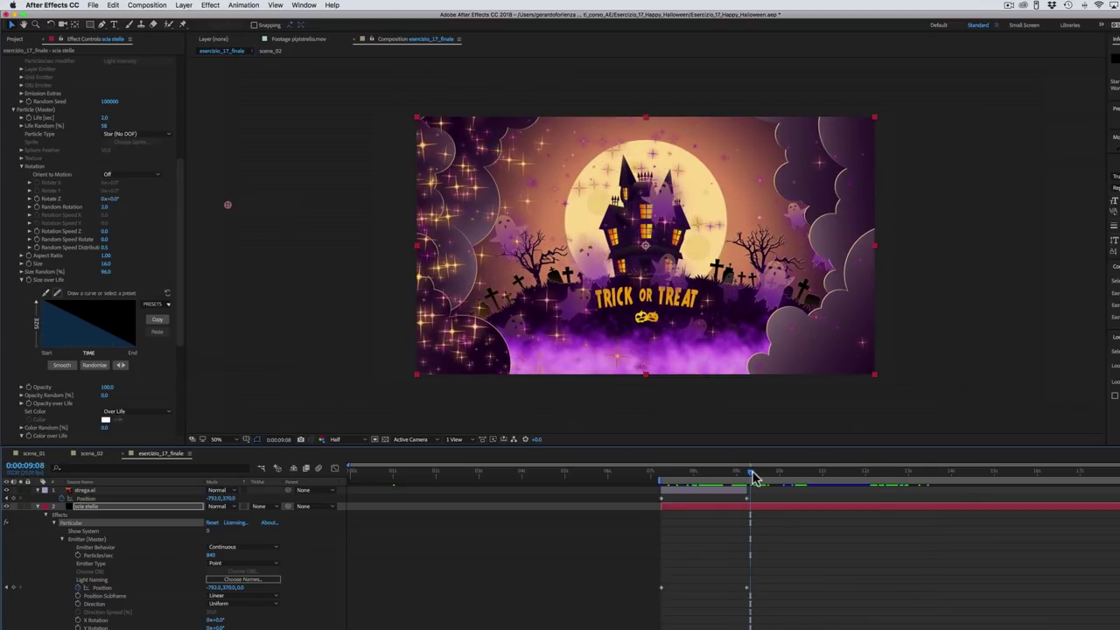
pyautogui.moveTo(755, 477); pyautogui.dragTo(978, 474)
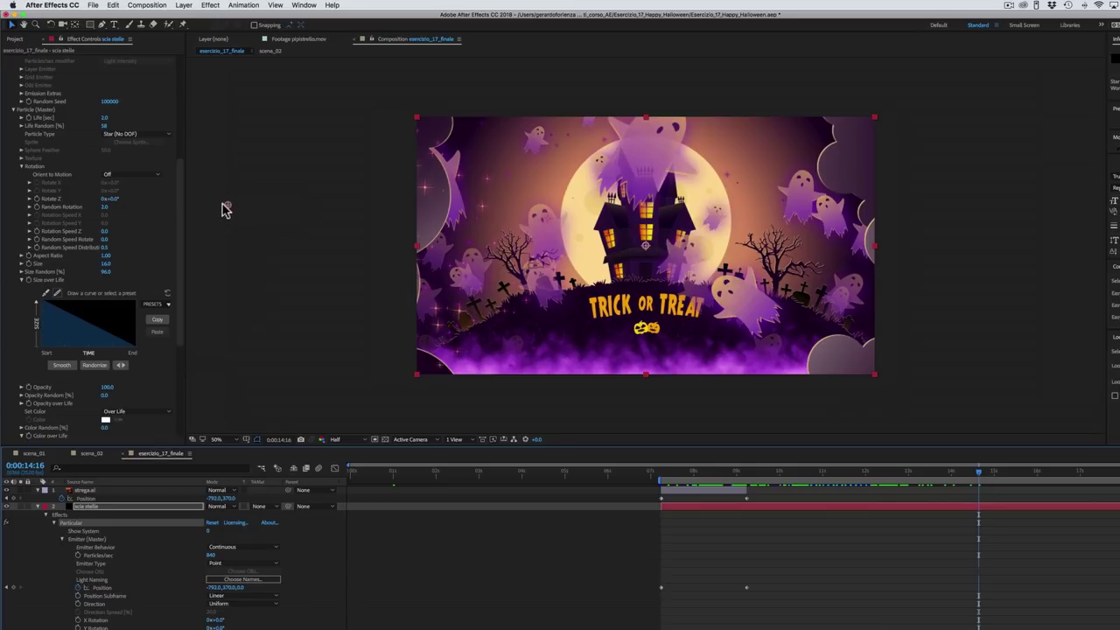
pyautogui.moveTo(977, 477)
pyautogui.mouseDown()
pyautogui.moveTo(735, 473)
pyautogui.moveTo(745, 474)
pyautogui.mouseUp()
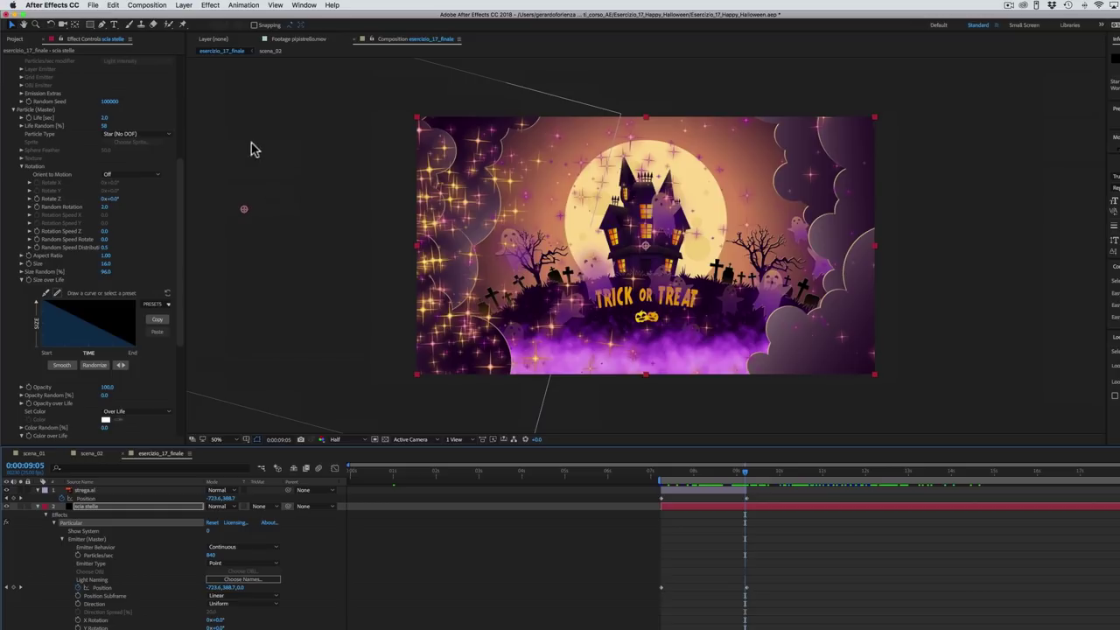
pyautogui.click(123, 558)
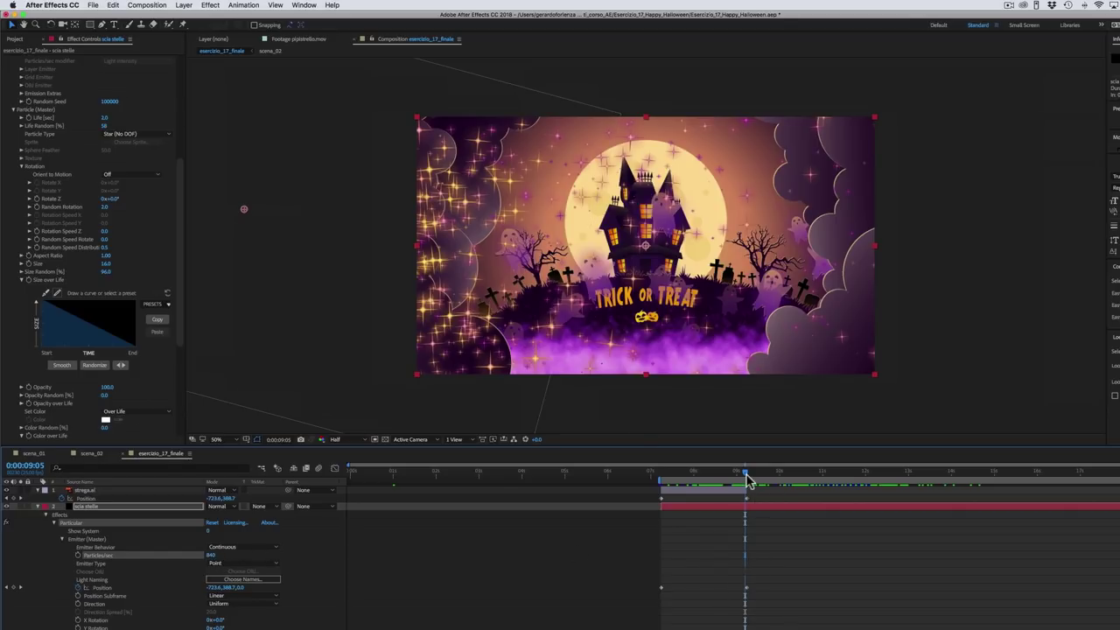
# Step: Keyframe Particles/sec at 0:00:09:06, drop it to 0 a frame later, and check the stars stop
pyautogui.moveTo(743, 477); pyautogui.dragTo(747, 477)
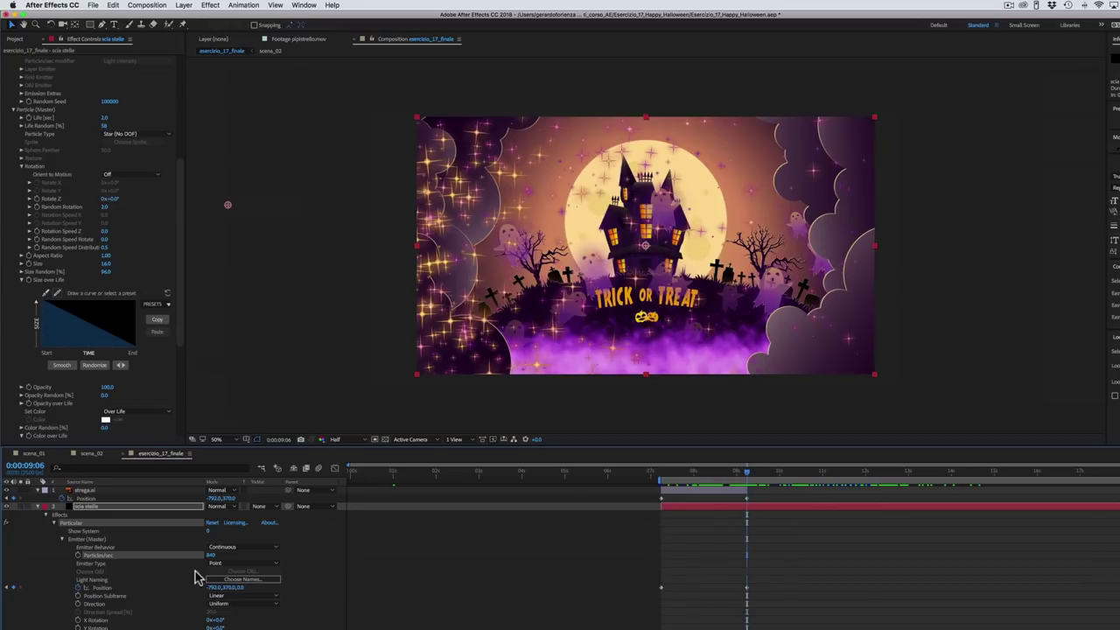
pyautogui.click(78, 557)
pyautogui.moveTo(748, 477); pyautogui.dragTo(750, 477)
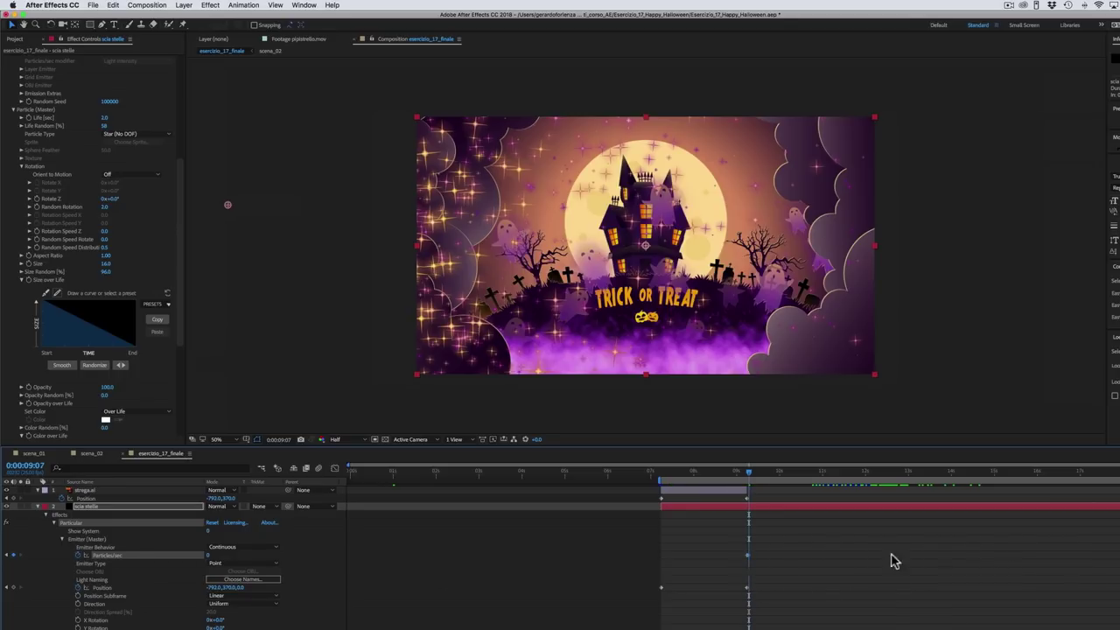
pyautogui.click(752, 475)
pyautogui.moveTo(755, 480); pyautogui.dragTo(765, 475)
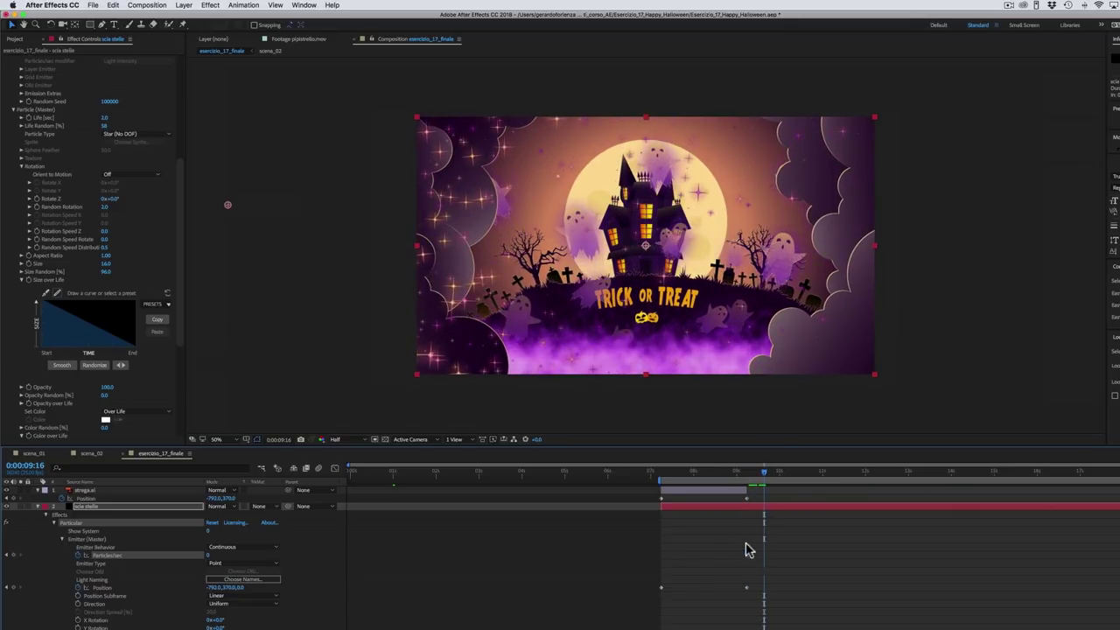
pyautogui.moveTo(768, 480)
pyautogui.mouseDown()
pyautogui.moveTo(832, 485)
pyautogui.moveTo(925, 465)
pyautogui.mouseUp()
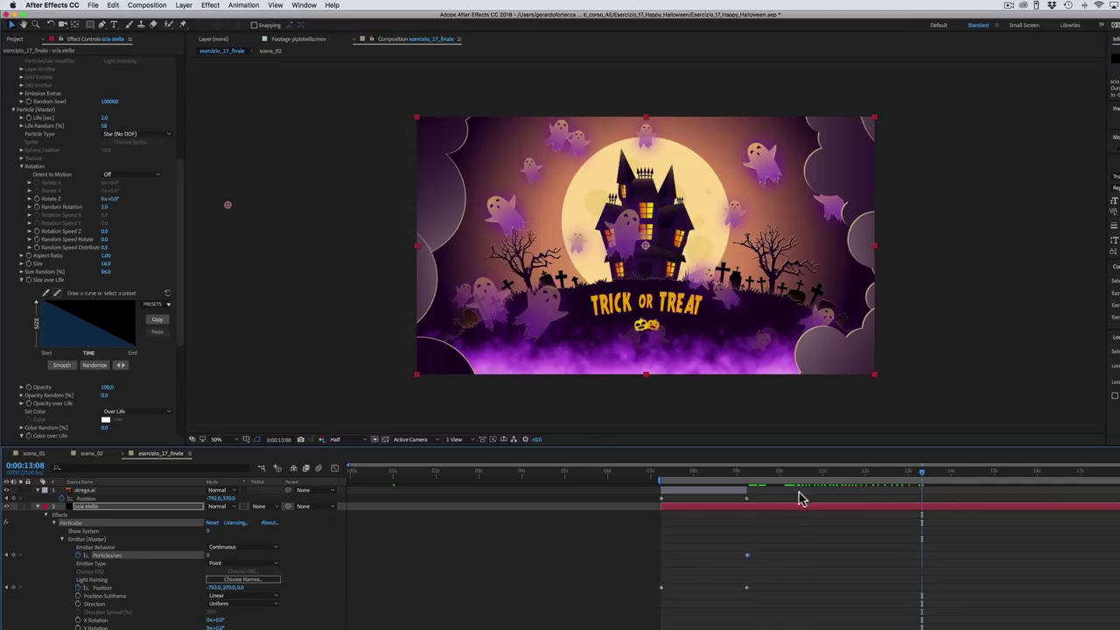
# Step: Play the rendered Halloween video from the start in QuickTime Player
pyautogui.press('super+Tab')
pyautogui.click(236, 523)
pyautogui.moveTo(234, 520); pyautogui.dragTo(770, 523)
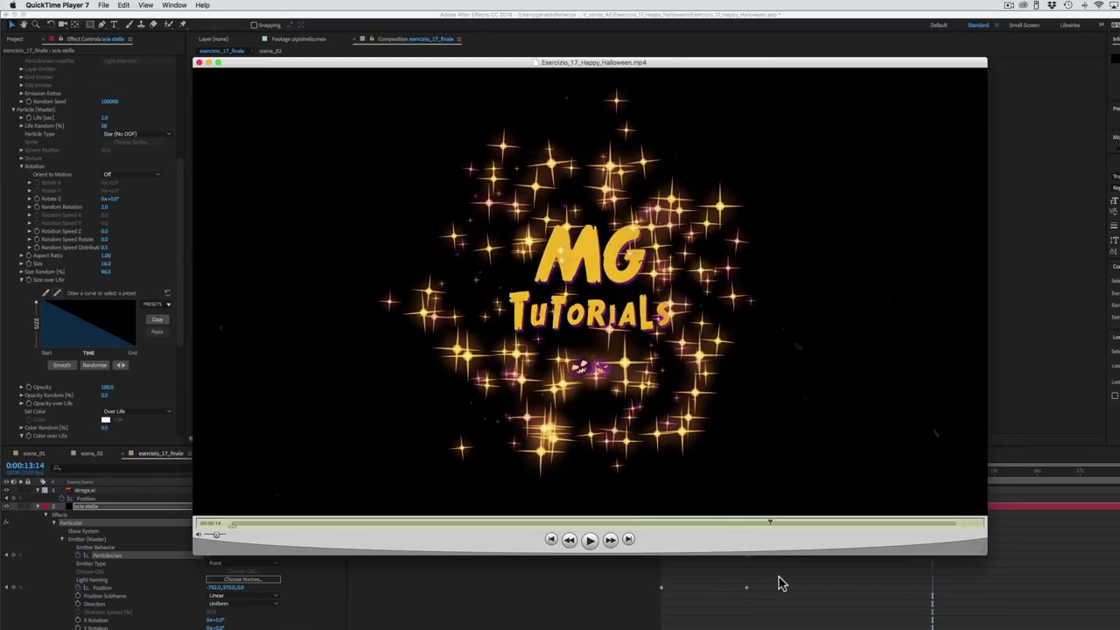
# Step: Bring the After Effects composition back to the front
pyautogui.click(780, 584)
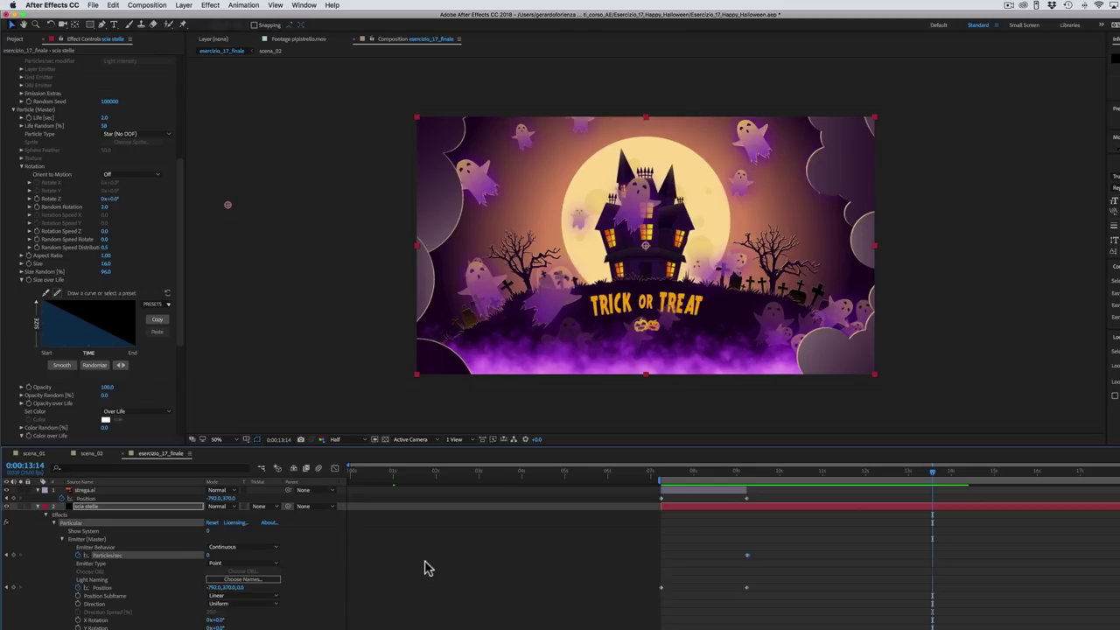
# Step: Create a black solid named 'iride', move it to the top of the layer stack, and return to time 0
pyautogui.click(186, 6)
pyautogui.moveTo(187, 15)
pyautogui.click(336, 29)
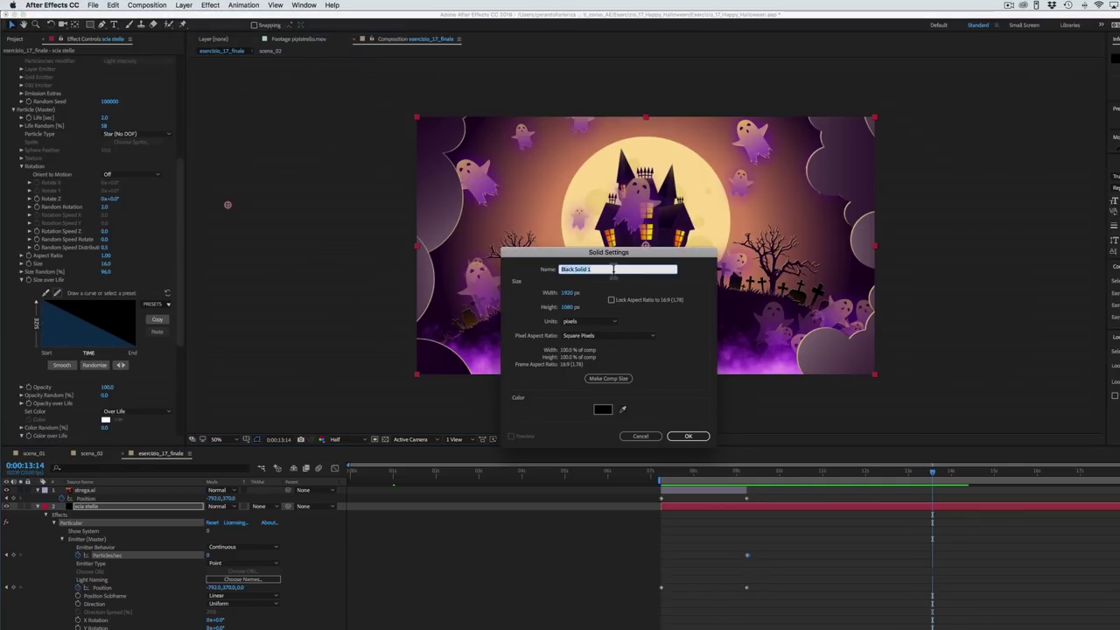
pyautogui.write('iride')
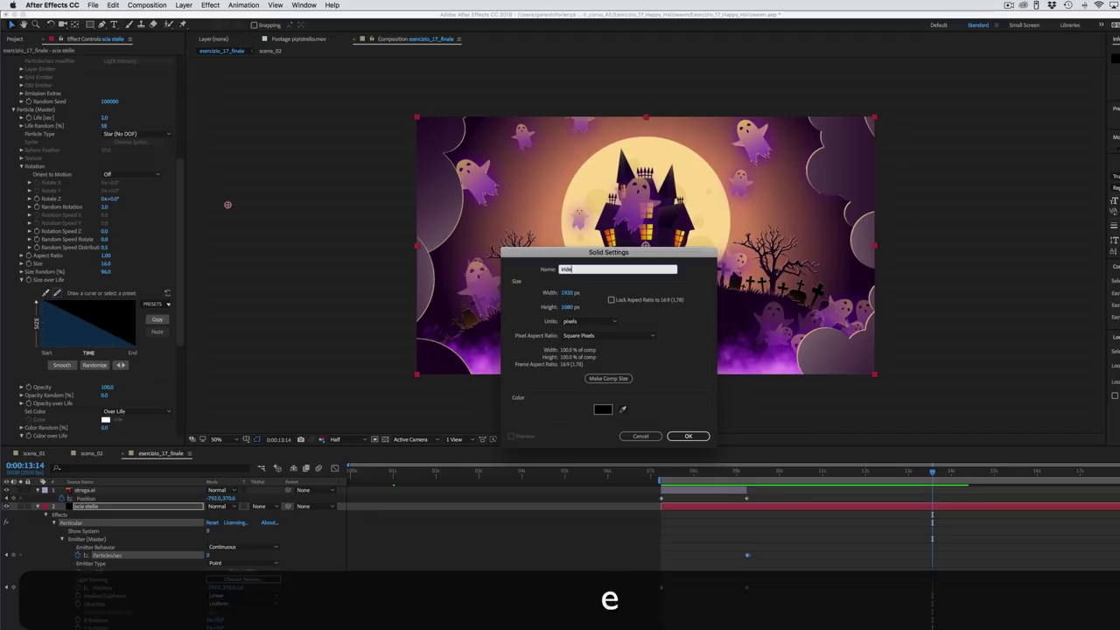
pyautogui.click(690, 436)
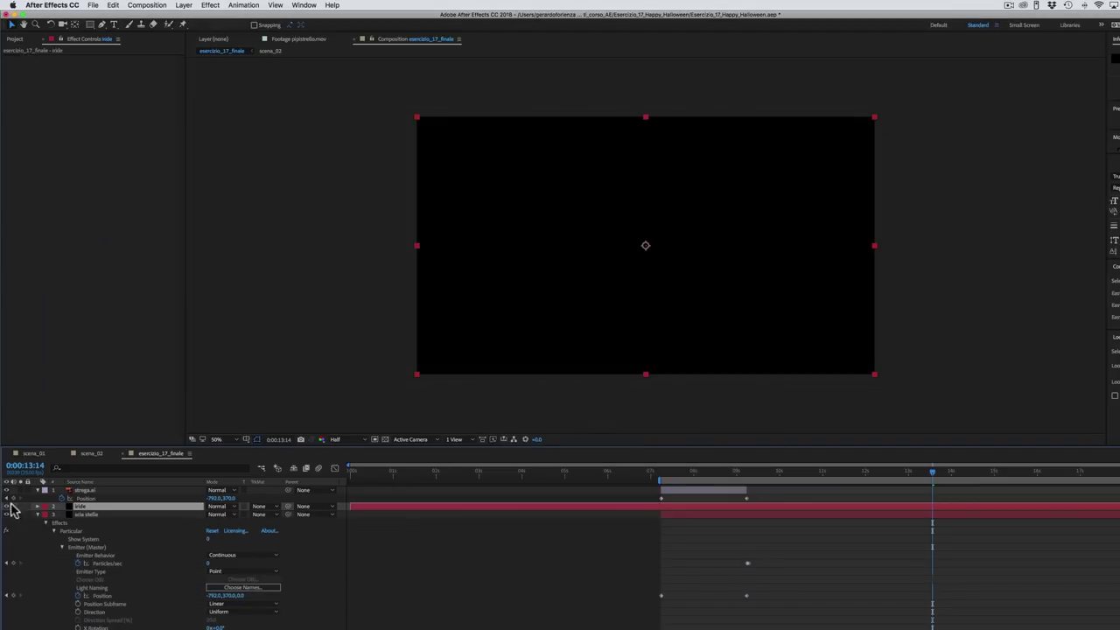
pyautogui.moveTo(128, 506); pyautogui.dragTo(103, 489)
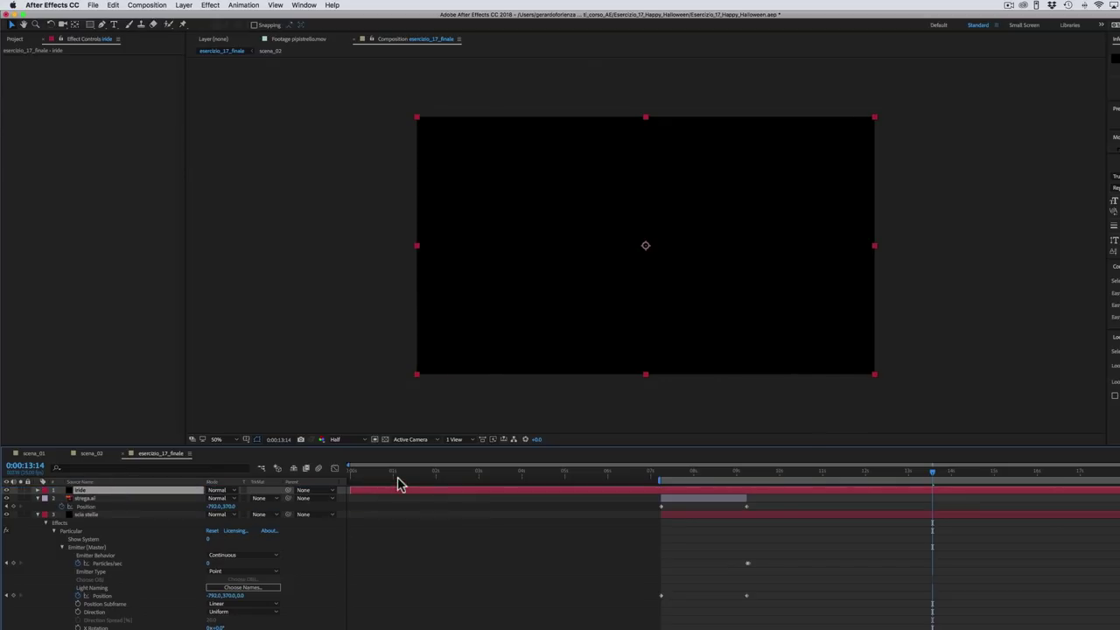
pyautogui.moveTo(385, 474); pyautogui.dragTo(350, 472)
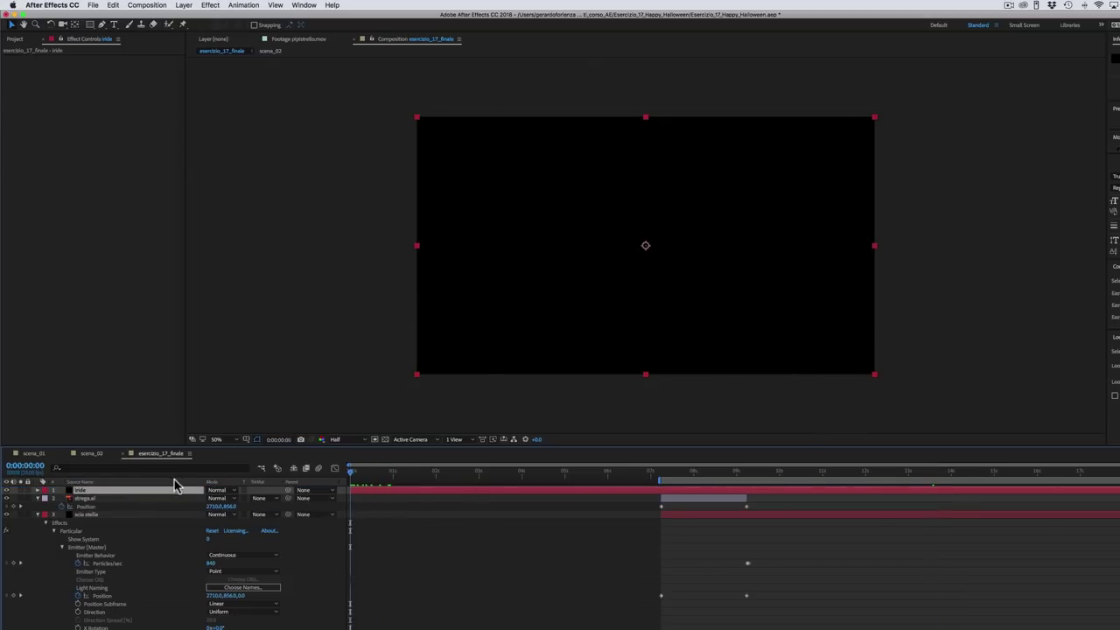
# Step: Apply CC Light Wipe to iride, test Completion, then set Intensity to 0 and Completion back to 0%
pyautogui.click(211, 9)
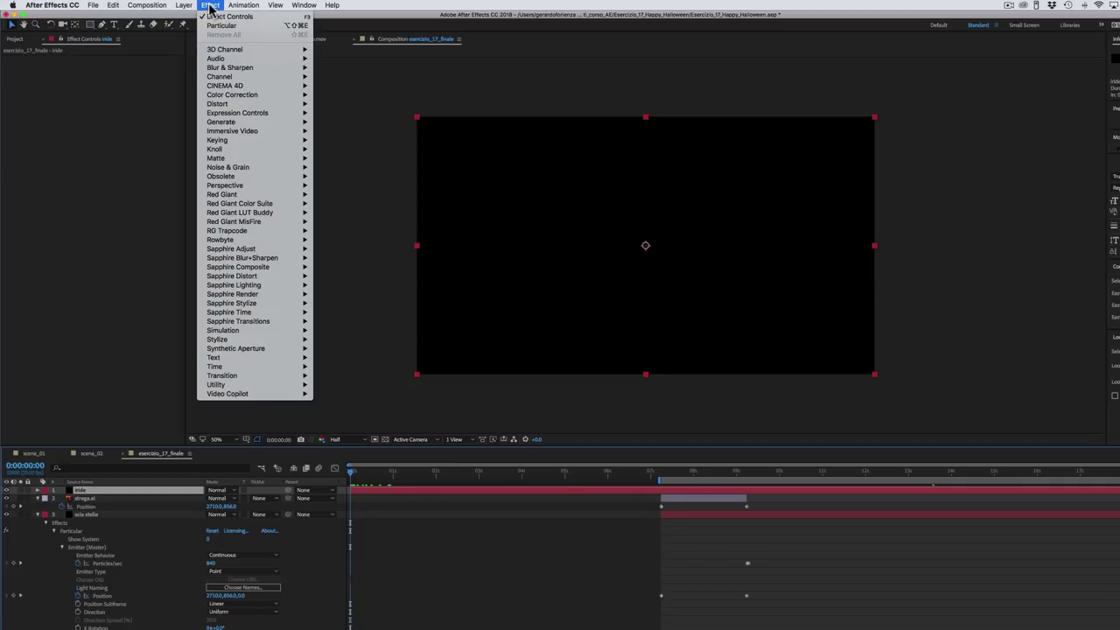
pyautogui.moveTo(239, 376)
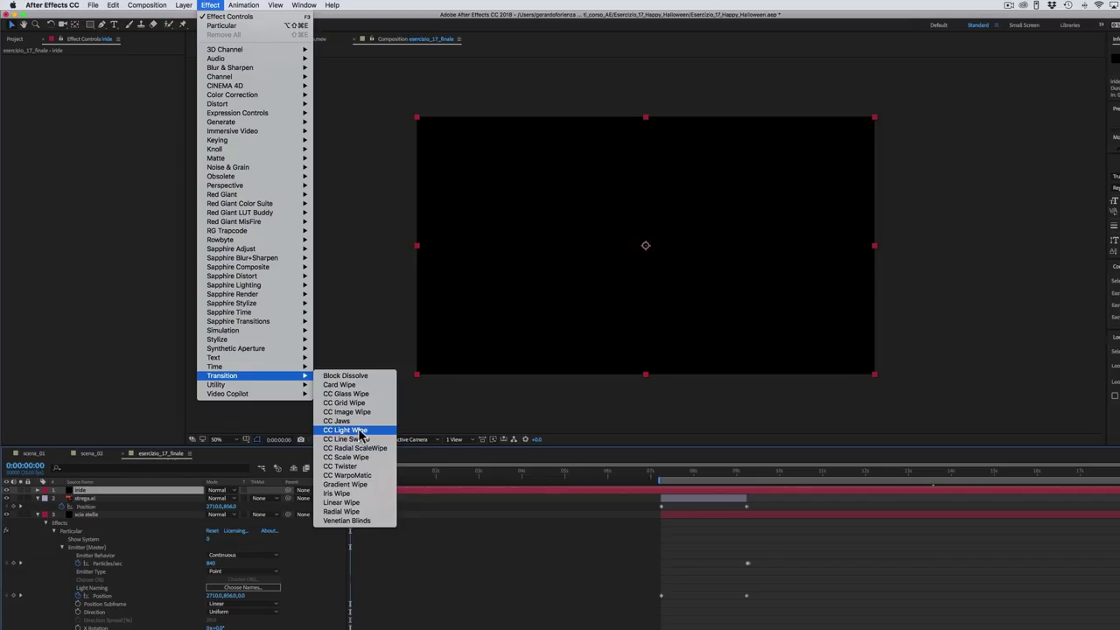
pyautogui.click(343, 430)
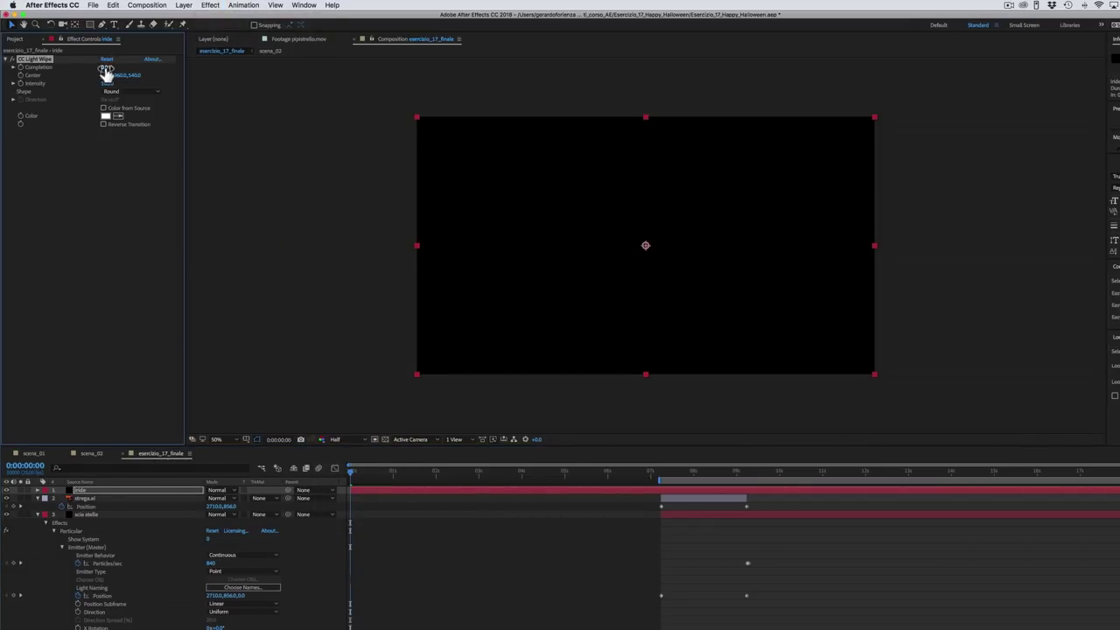
pyautogui.moveTo(106, 68)
pyautogui.mouseDown()
pyautogui.moveTo(128, 67)
pyautogui.moveTo(113, 68)
pyautogui.mouseUp()
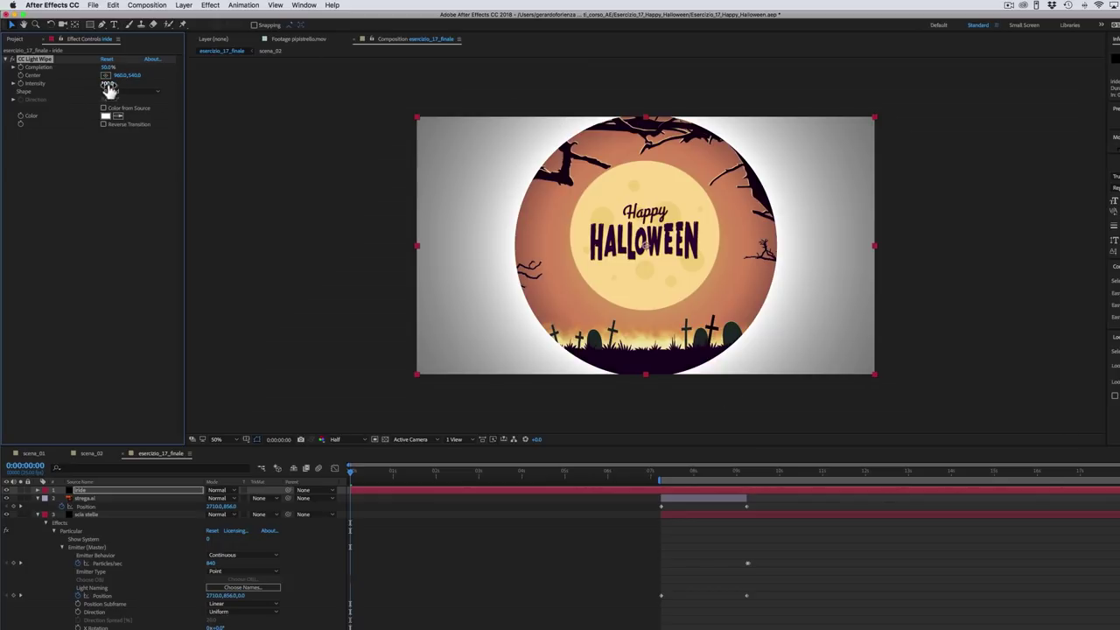
pyautogui.moveTo(108, 84); pyautogui.dragTo(51, 85)
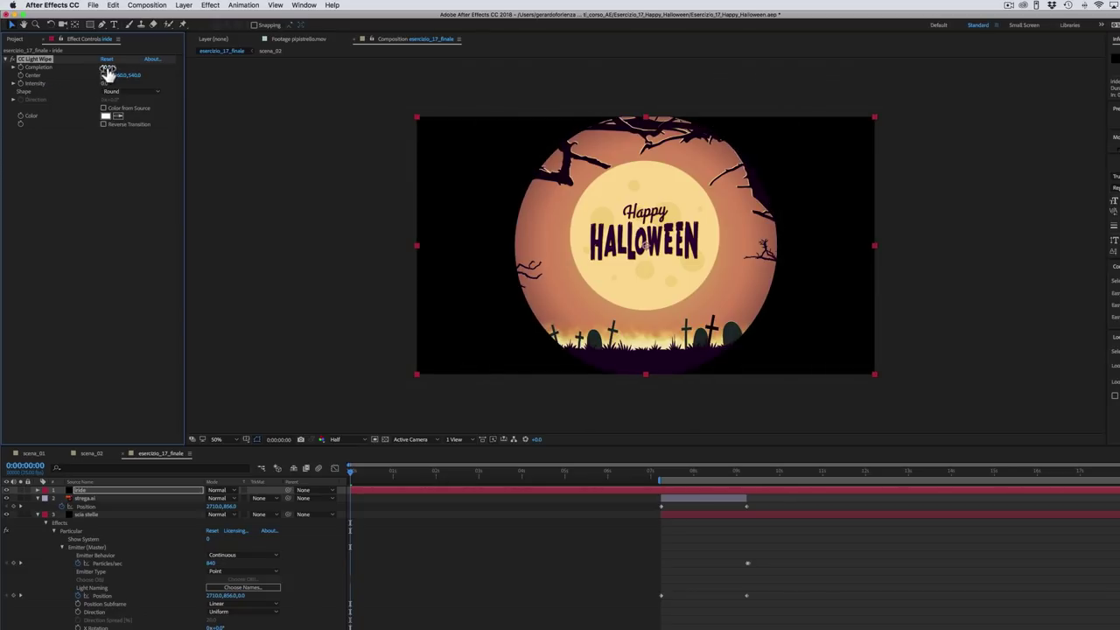
pyautogui.moveTo(107, 68); pyautogui.dragTo(70, 81)
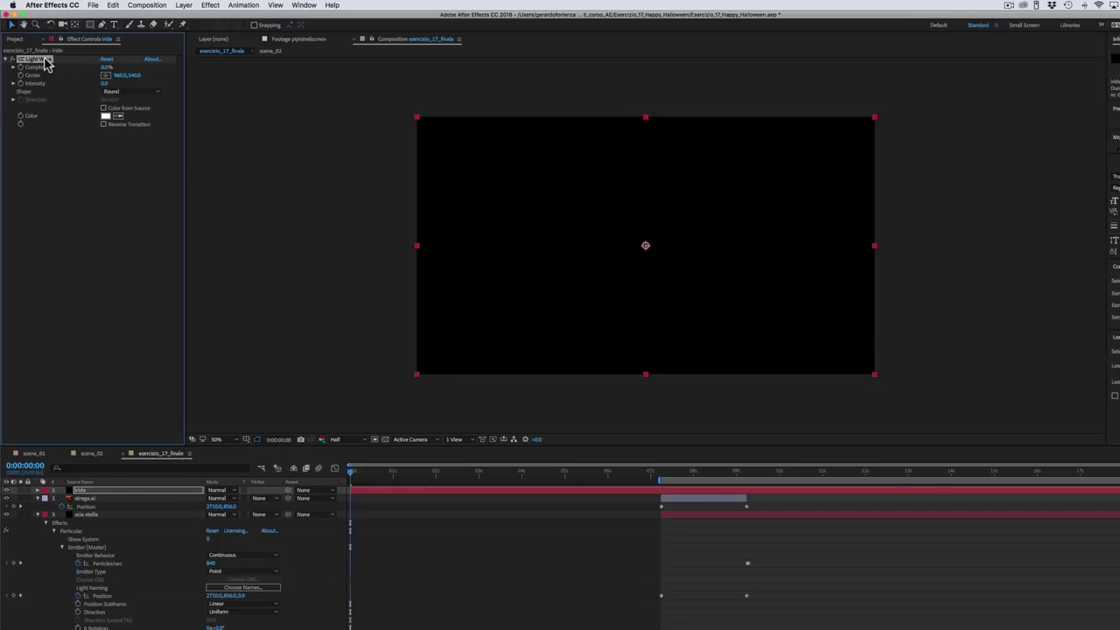
# Step: Keyframe Completion from 0% at 0:00 to 100% at 1:13 and ease both keyframes
pyautogui.click(43, 67)
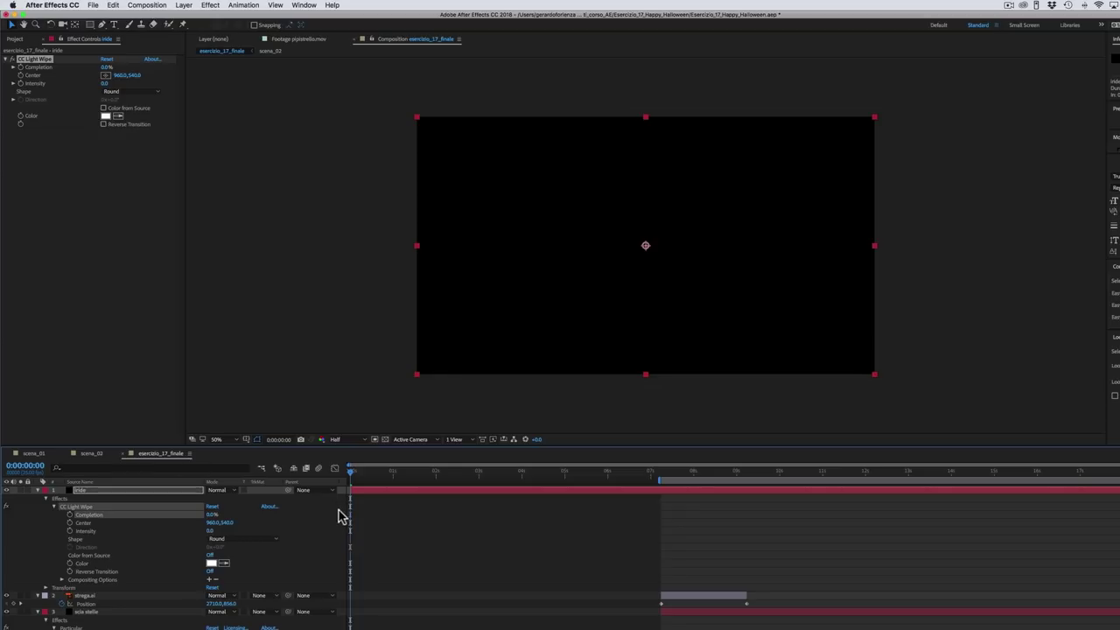
pyautogui.click(70, 516)
pyautogui.moveTo(354, 477); pyautogui.dragTo(416, 477)
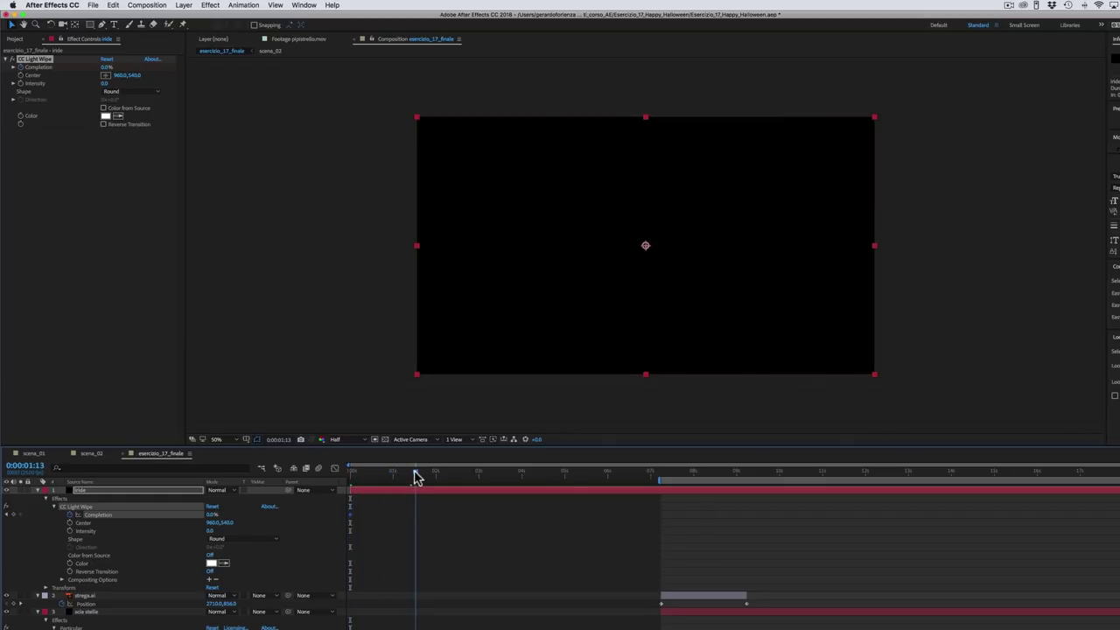
pyautogui.moveTo(218, 518); pyautogui.dragTo(279, 509)
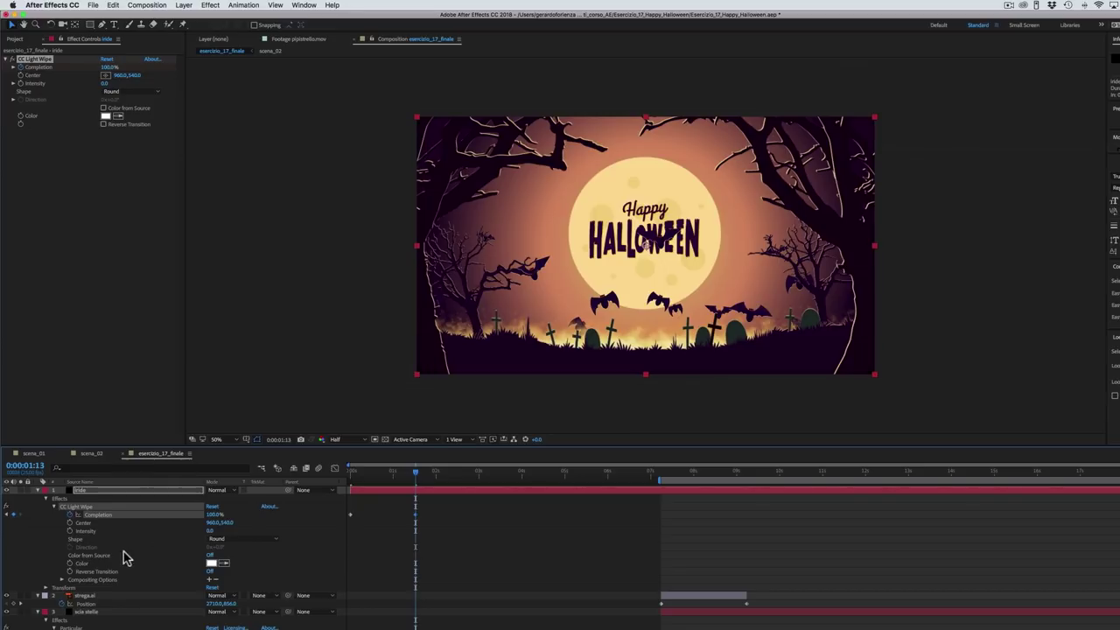
pyautogui.moveTo(427, 508); pyautogui.dragTo(341, 533)
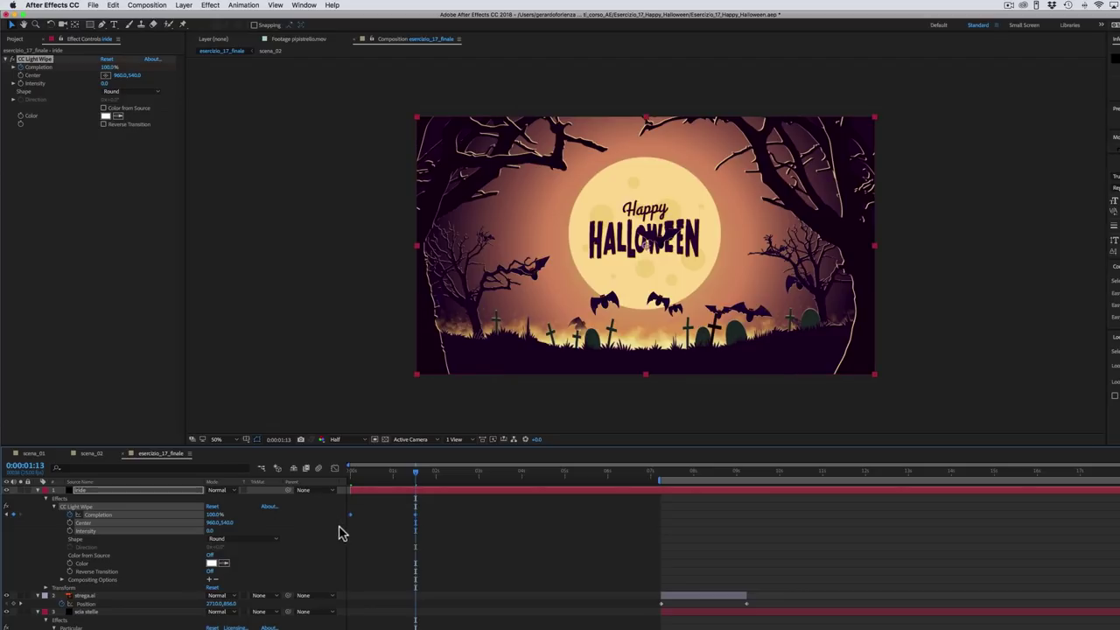
pyautogui.press('F9')
# Step: Set a B/N preview range around the opening iris wipe and play it back
pyautogui.click(350, 474)
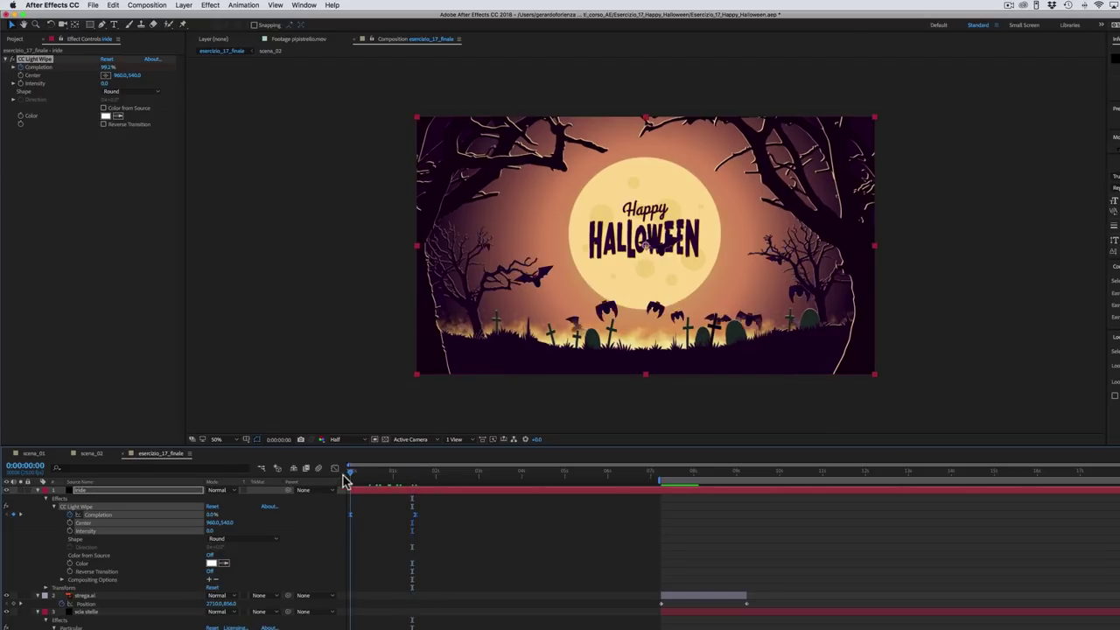
pyautogui.press('b')
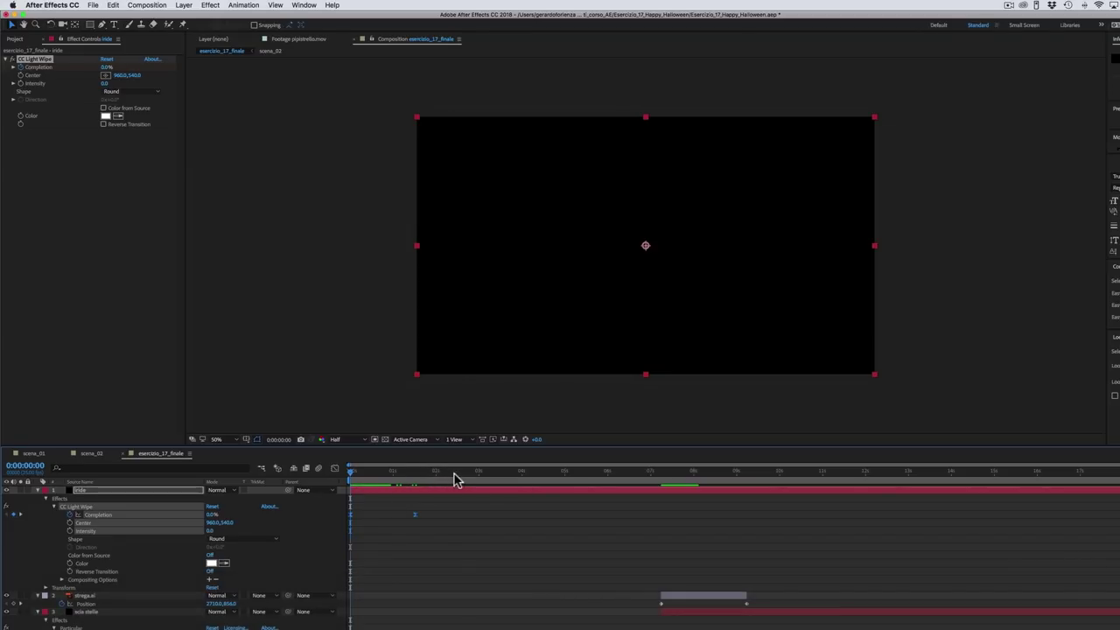
pyautogui.click(459, 473)
pyautogui.press('n')
pyautogui.press('space')
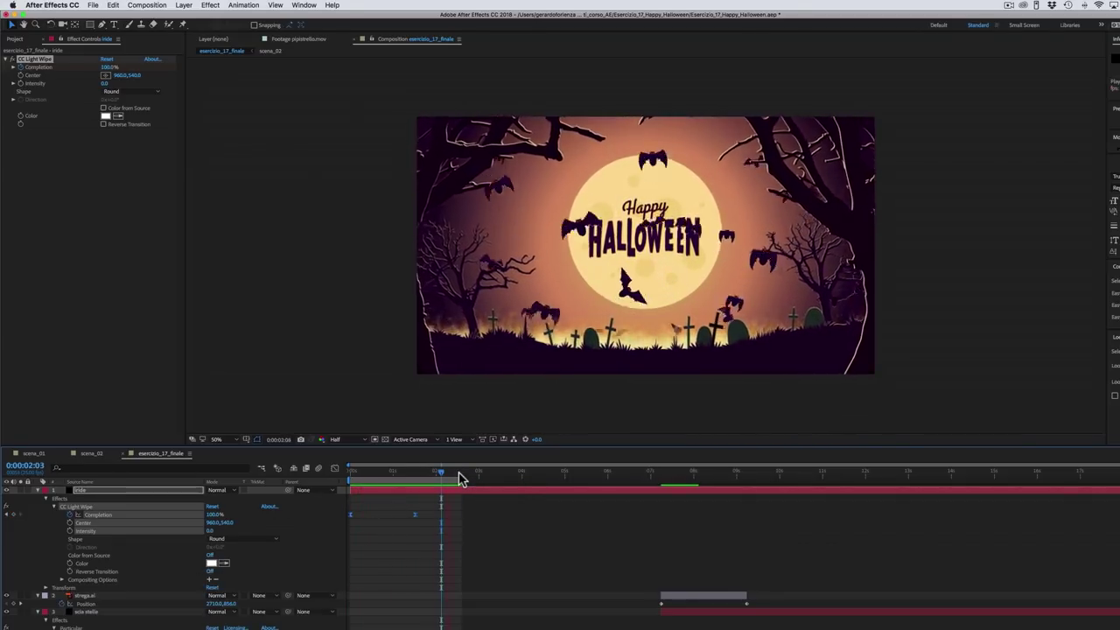
pyautogui.press('space')
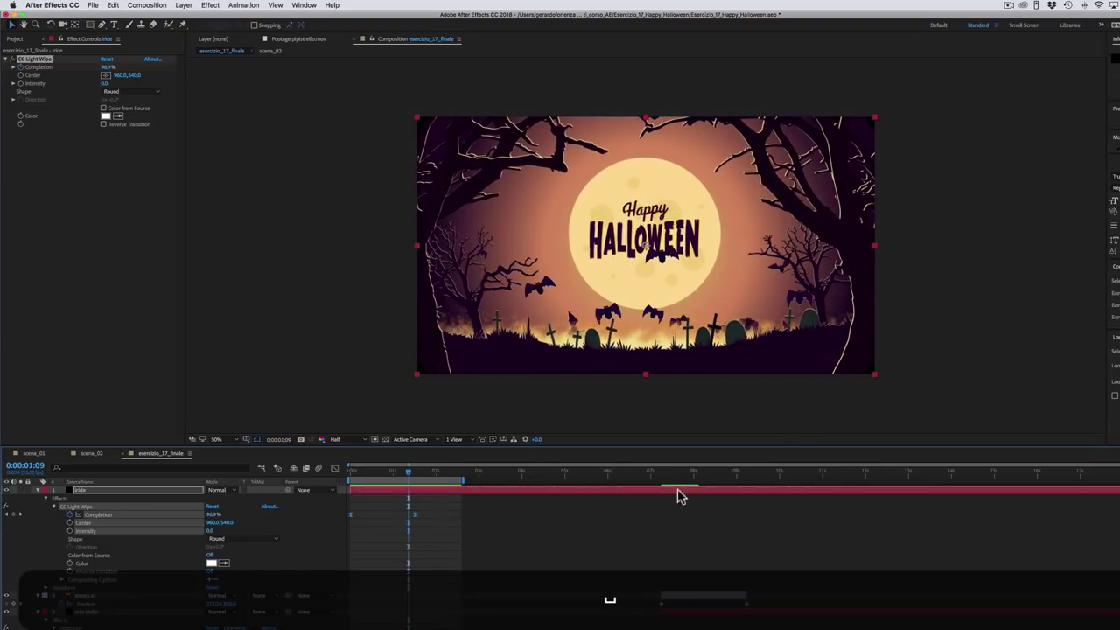
pyautogui.moveTo(412, 473); pyautogui.dragTo(962, 477)
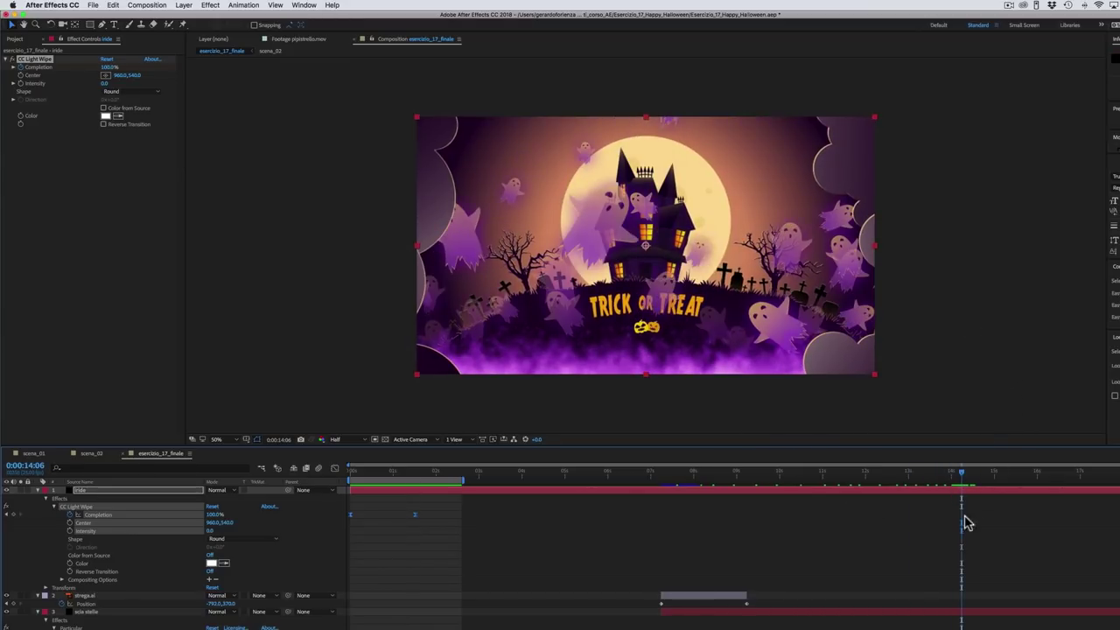
# Step: Keyframe Completion at 100% at 14:06 and 0% at 15:13 so the wipe closes to black
pyautogui.click(13, 517)
pyautogui.moveTo(968, 480); pyautogui.dragTo(1005, 478)
pyautogui.press('space')
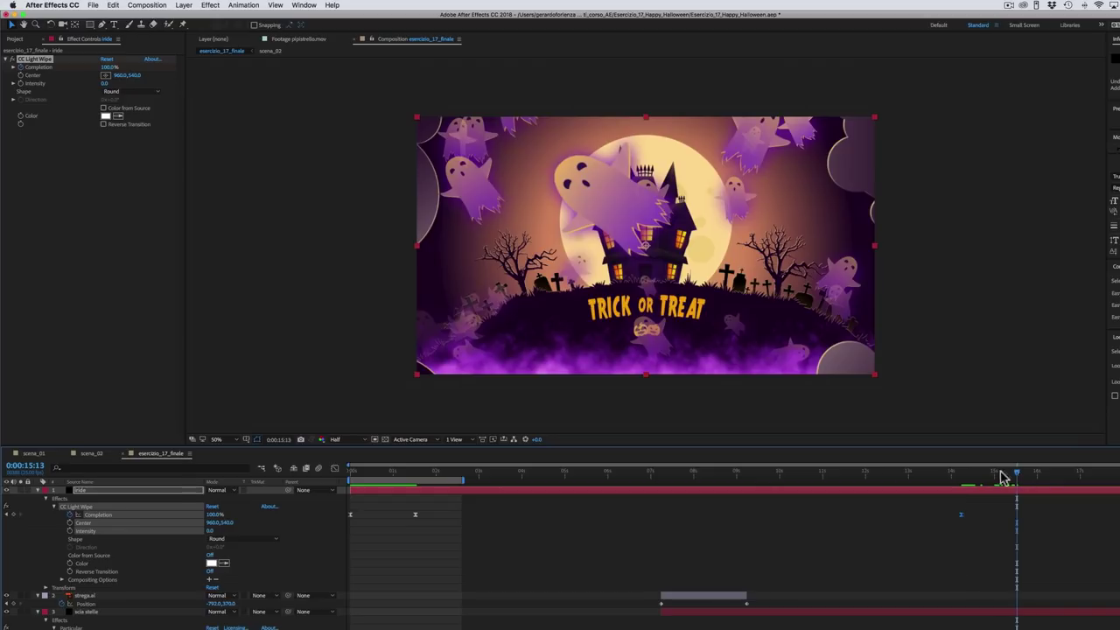
pyautogui.moveTo(213, 515); pyautogui.dragTo(161, 516)
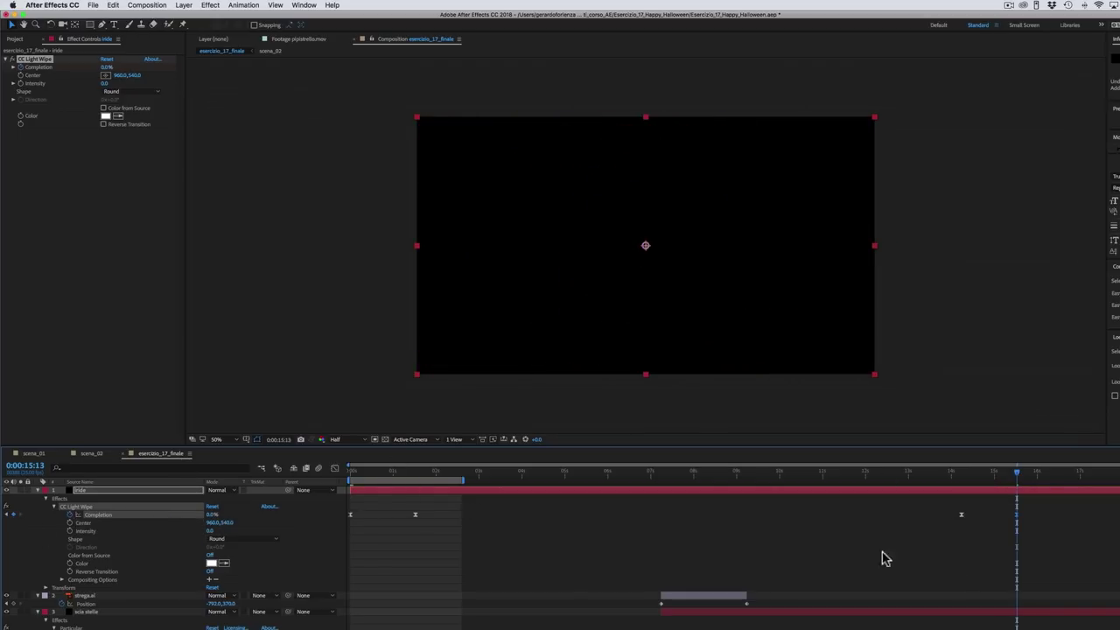
pyautogui.moveTo(956, 475); pyautogui.dragTo(1017, 474)
# Step: Collapse the scia stelle and scena_01 layers and trim scena_02 to end at the current time
pyautogui.click(37, 573)
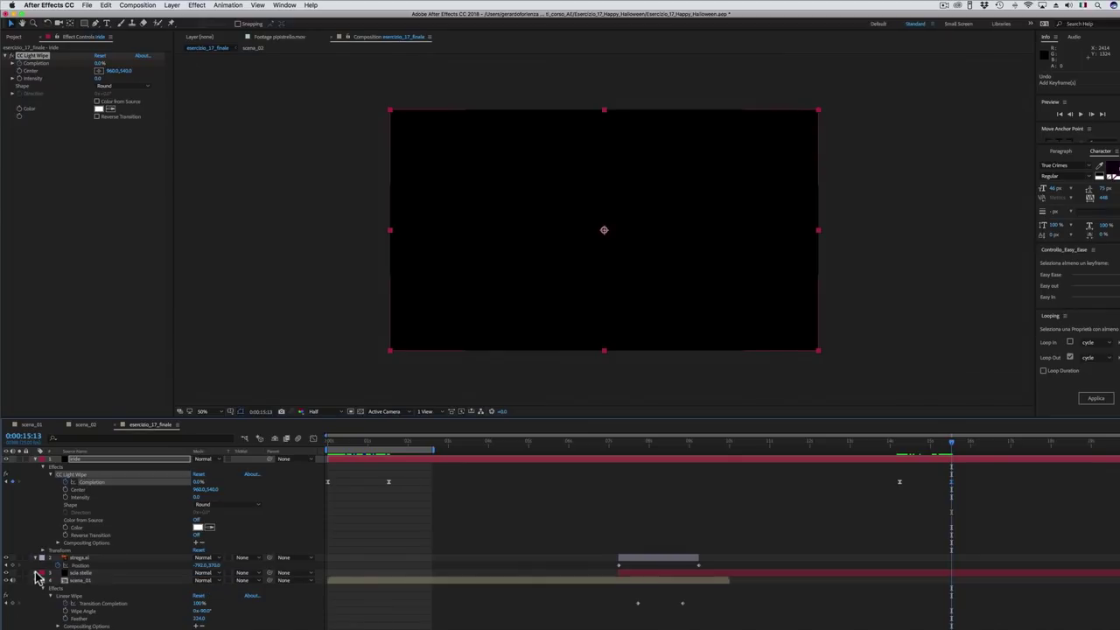
pyautogui.click(38, 581)
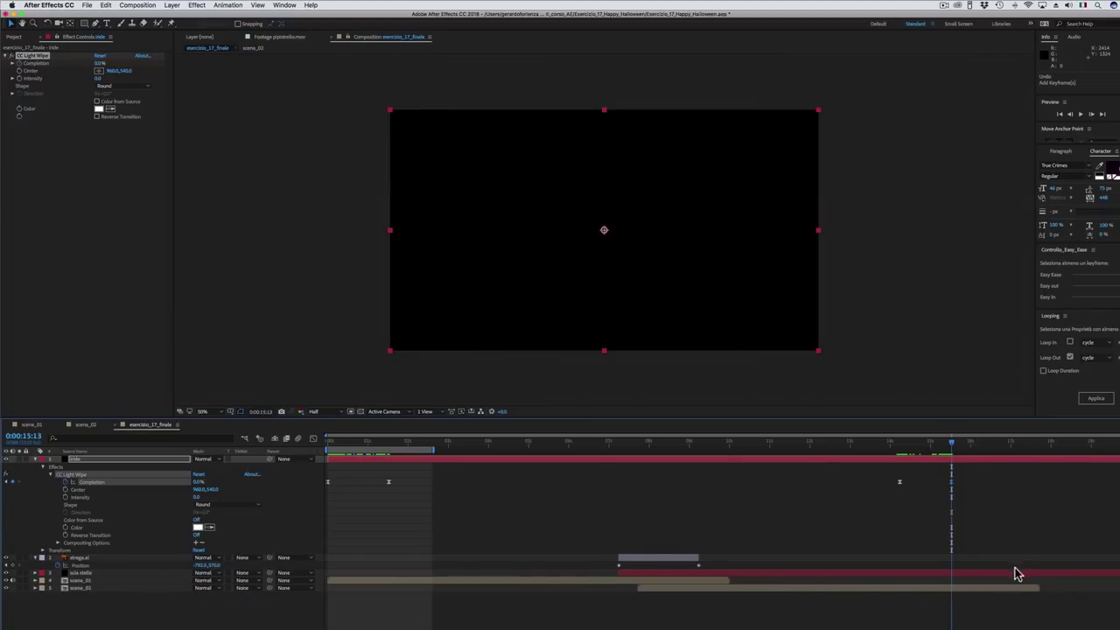
pyautogui.click(1039, 588)
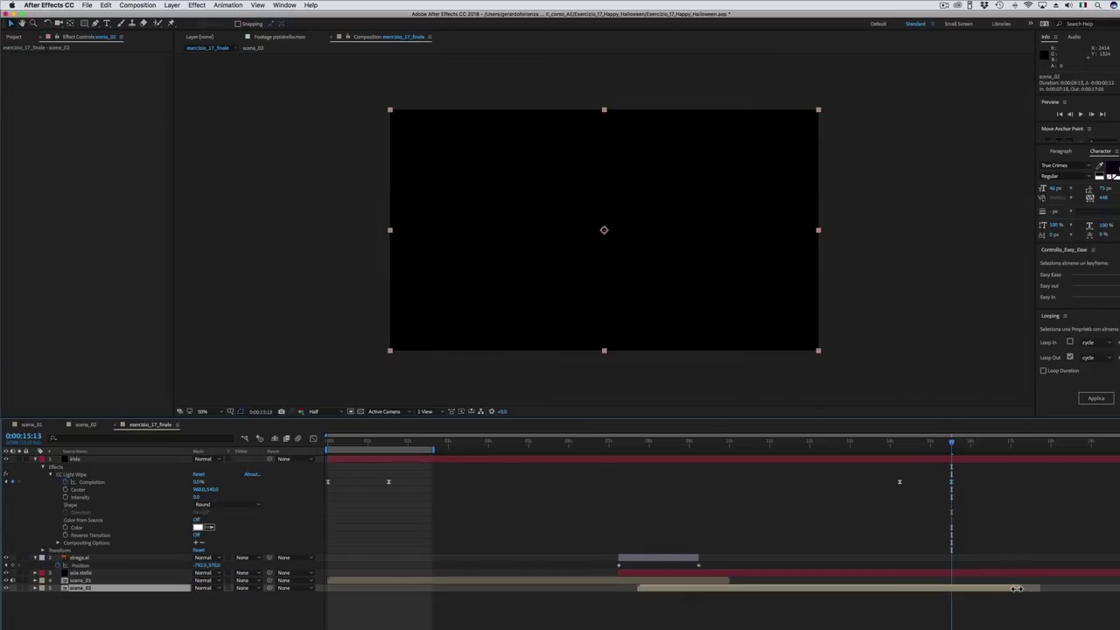
pyautogui.moveTo(953, 591); pyautogui.dragTo(950, 591)
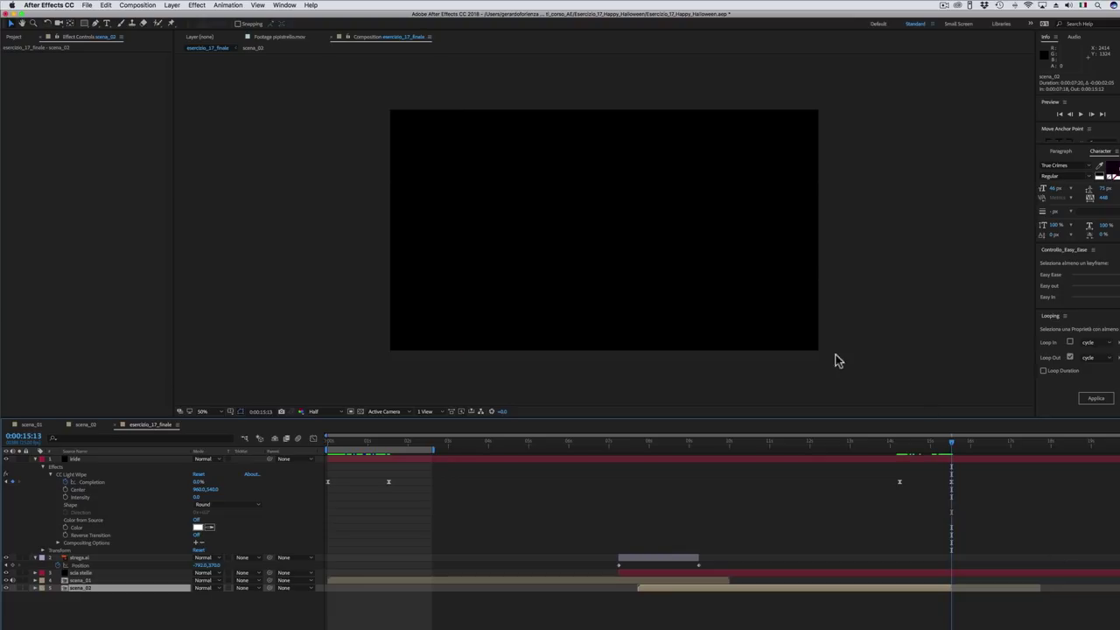
# Step: Add Logo_finale.ai below scena_02, starting at 15:13
pyautogui.click(13, 36)
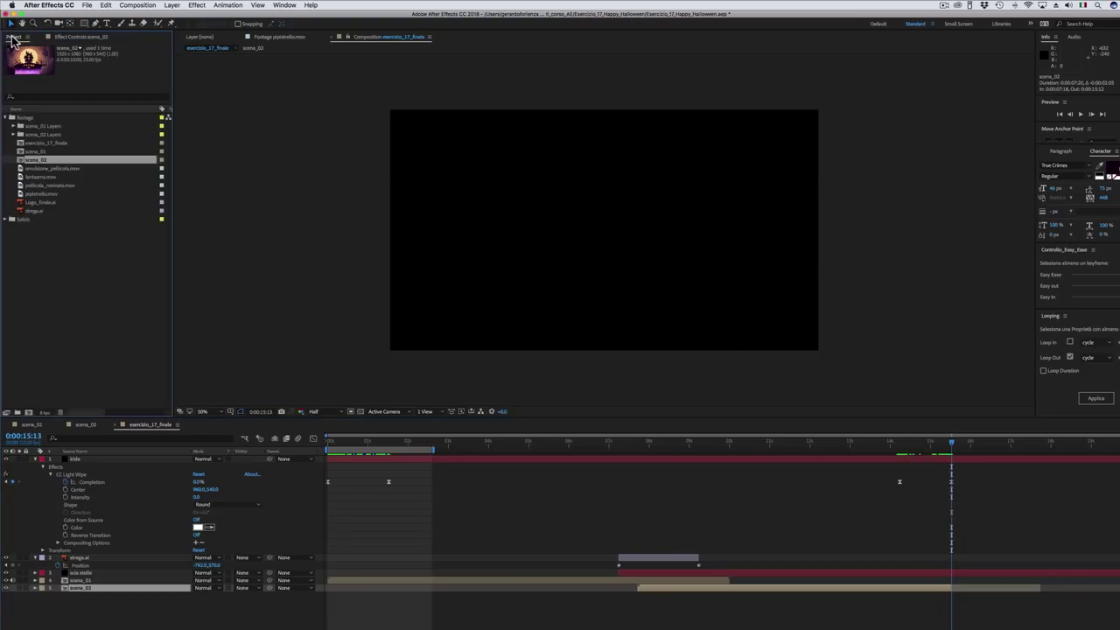
pyautogui.moveTo(36, 205); pyautogui.dragTo(135, 602)
pyautogui.moveTo(327, 596); pyautogui.dragTo(946, 609)
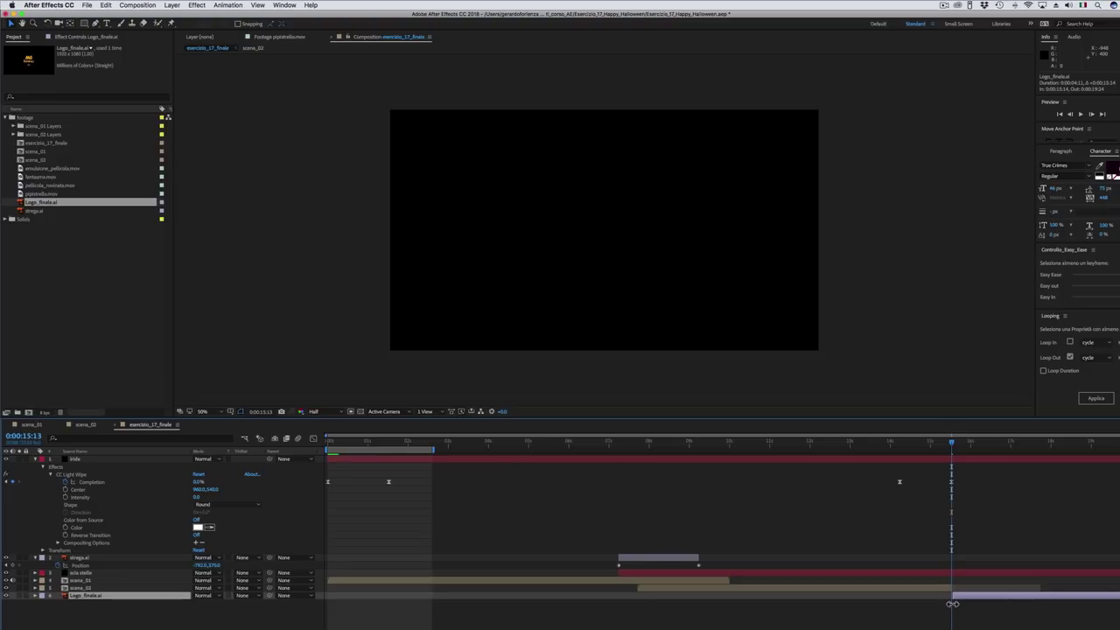
# Step: Raise the Iride wipe Completion to 100% at 16:20 to reveal the logo
pyautogui.moveTo(947, 445); pyautogui.dragTo(963, 445)
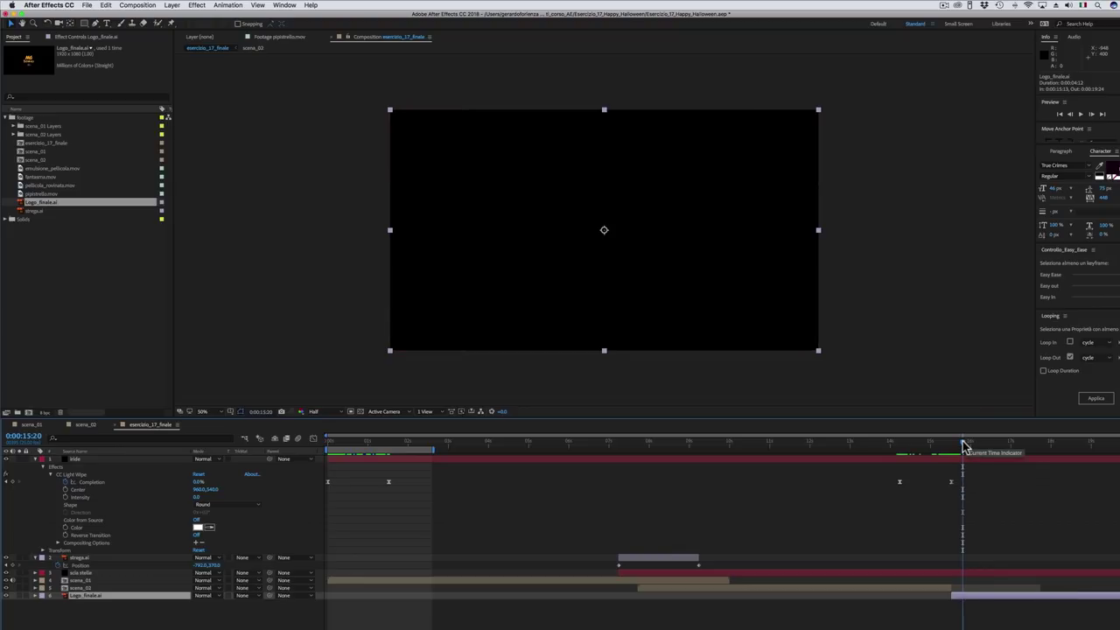
pyautogui.moveTo(963, 444); pyautogui.dragTo(1003, 447)
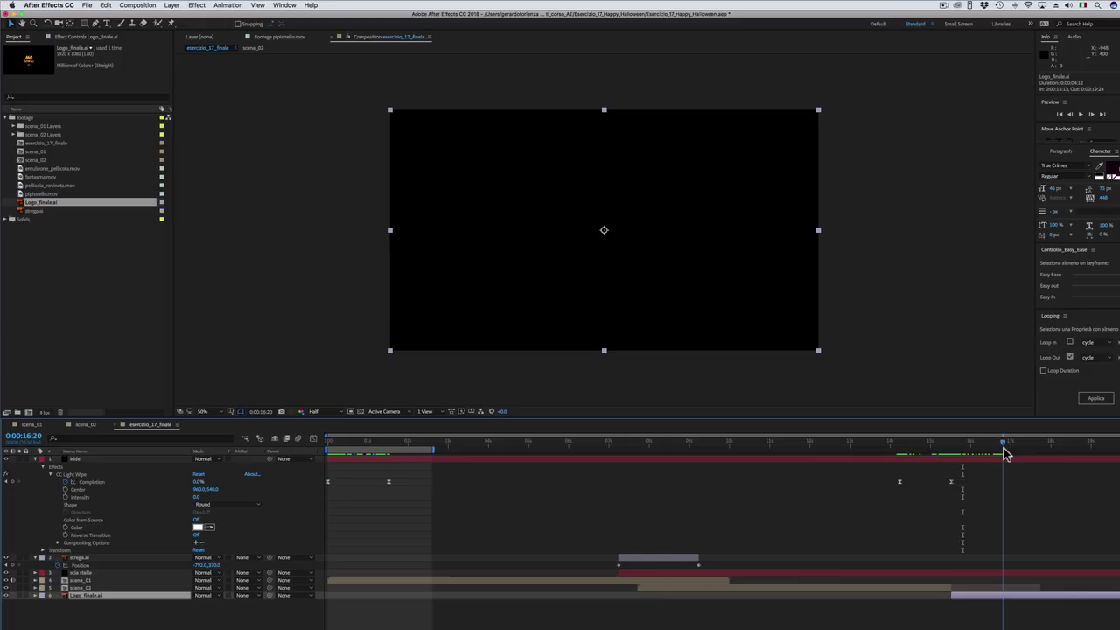
pyautogui.moveTo(198, 488); pyautogui.dragTo(217, 474)
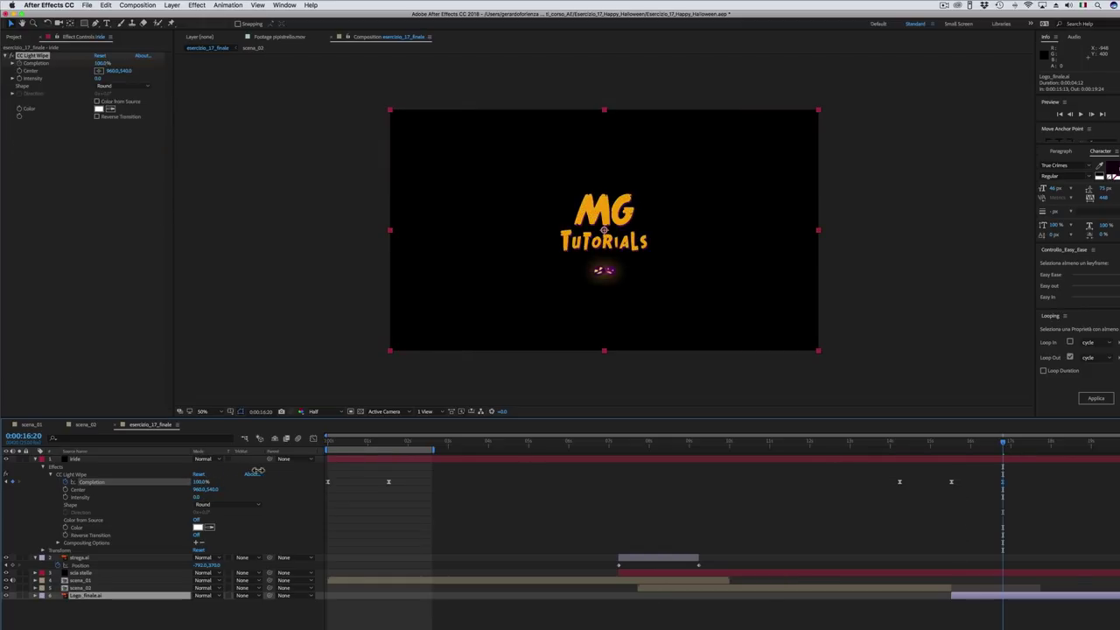
# Step: Scrub through the Iride logo reveal, then select scia stelle to show its Particular settings
pyautogui.click(1018, 481)
pyautogui.moveTo(943, 449)
pyautogui.mouseDown()
pyautogui.moveTo(933, 448)
pyautogui.moveTo(1009, 445)
pyautogui.moveTo(943, 443)
pyautogui.moveTo(973, 443)
pyautogui.mouseUp()
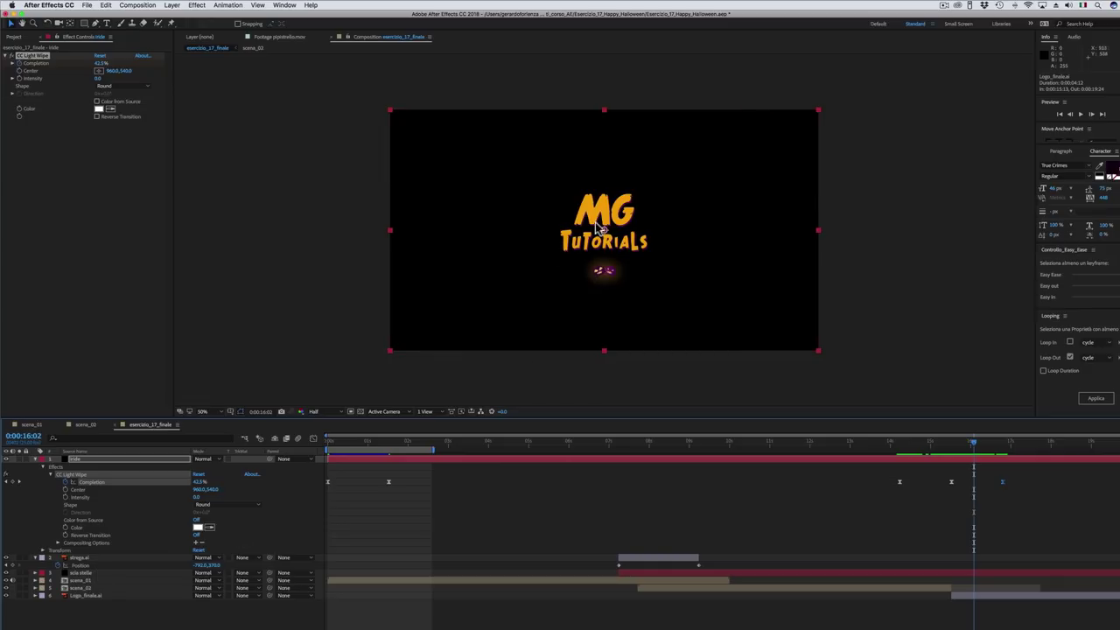
pyautogui.click(80, 570)
pyautogui.click(89, 575)
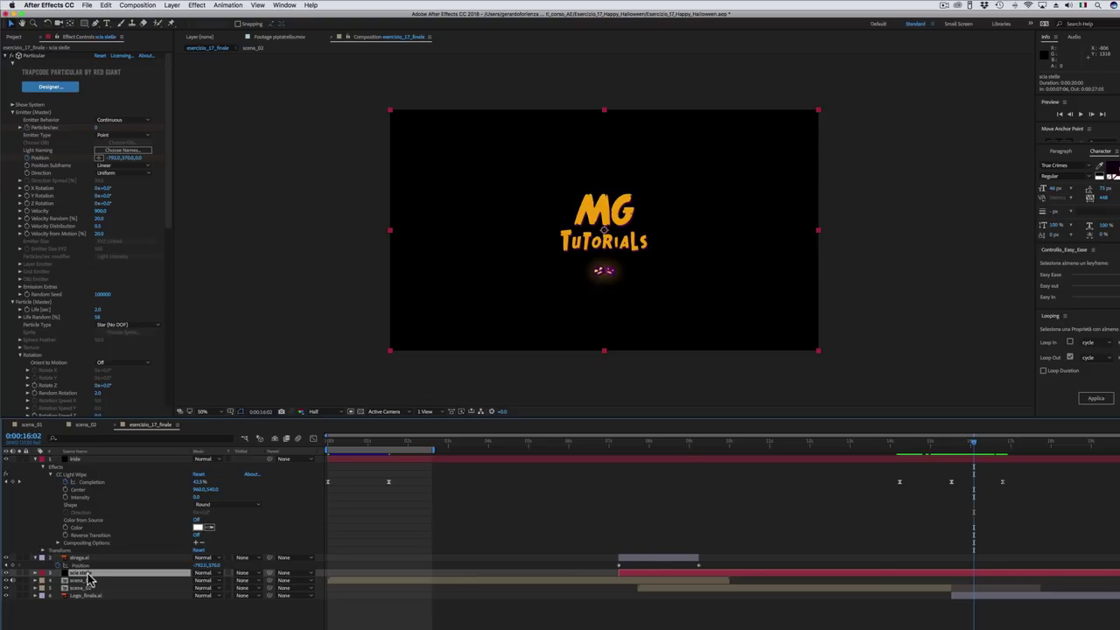
# Step: Duplicate scia stelle, place the copy above Iride, and start it near 15:13
pyautogui.press('super')
pyautogui.press('super+d')
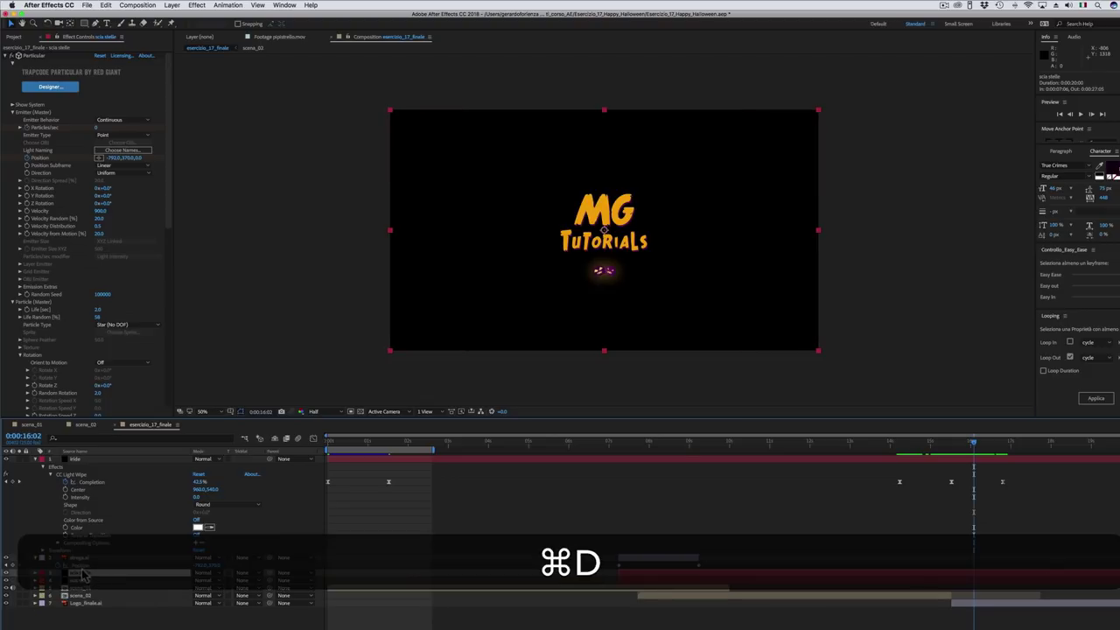
pyautogui.moveTo(87, 578); pyautogui.dragTo(127, 461)
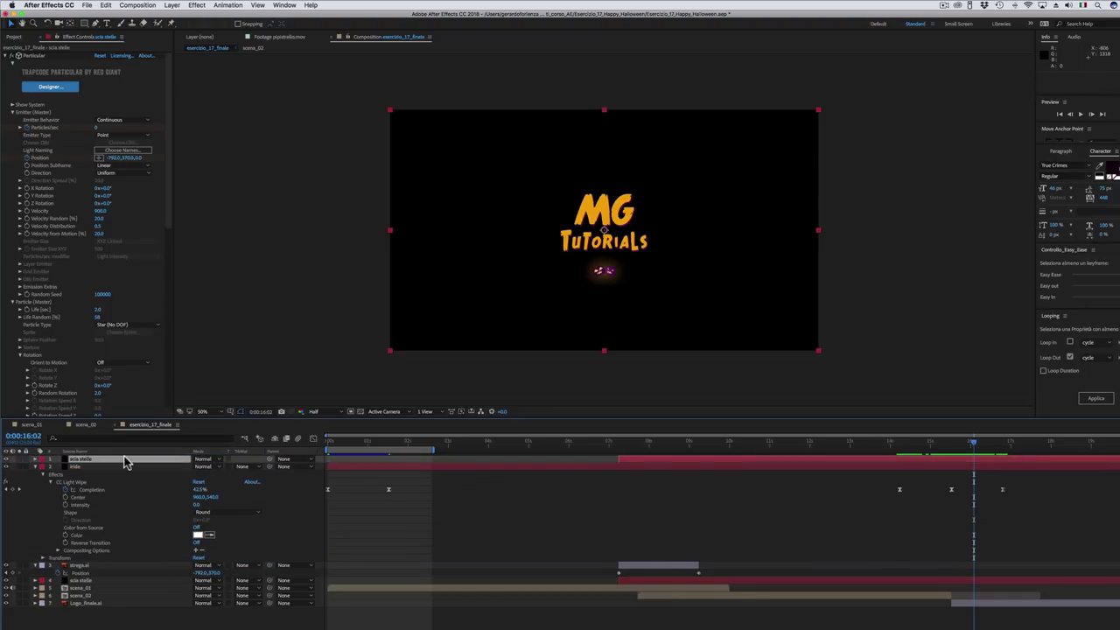
pyautogui.moveTo(638, 459); pyautogui.dragTo(973, 468)
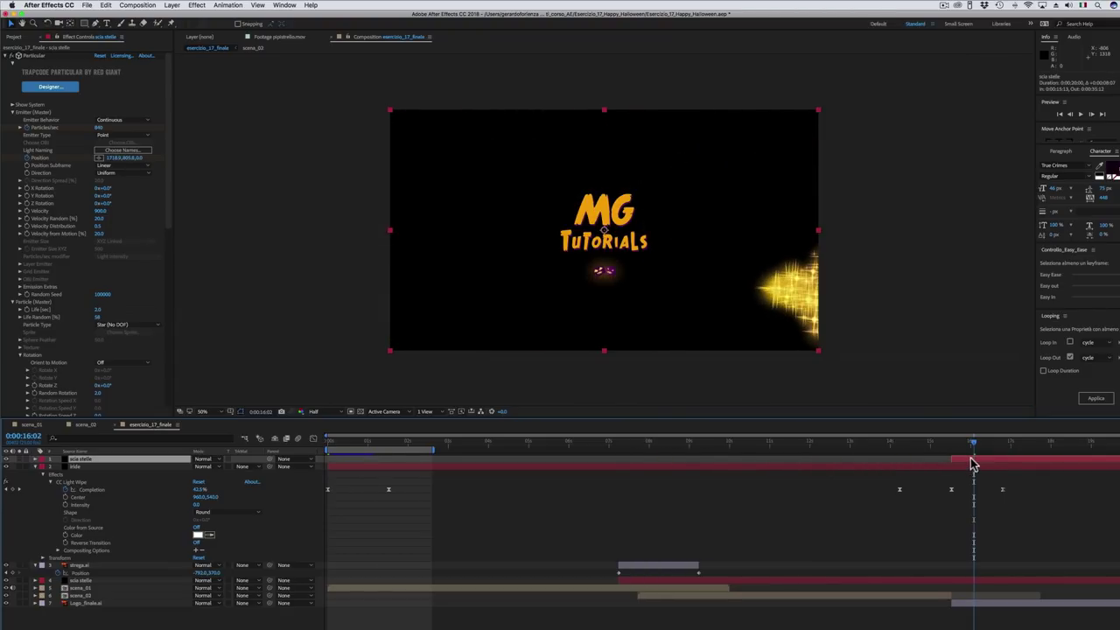
pyautogui.click(952, 444)
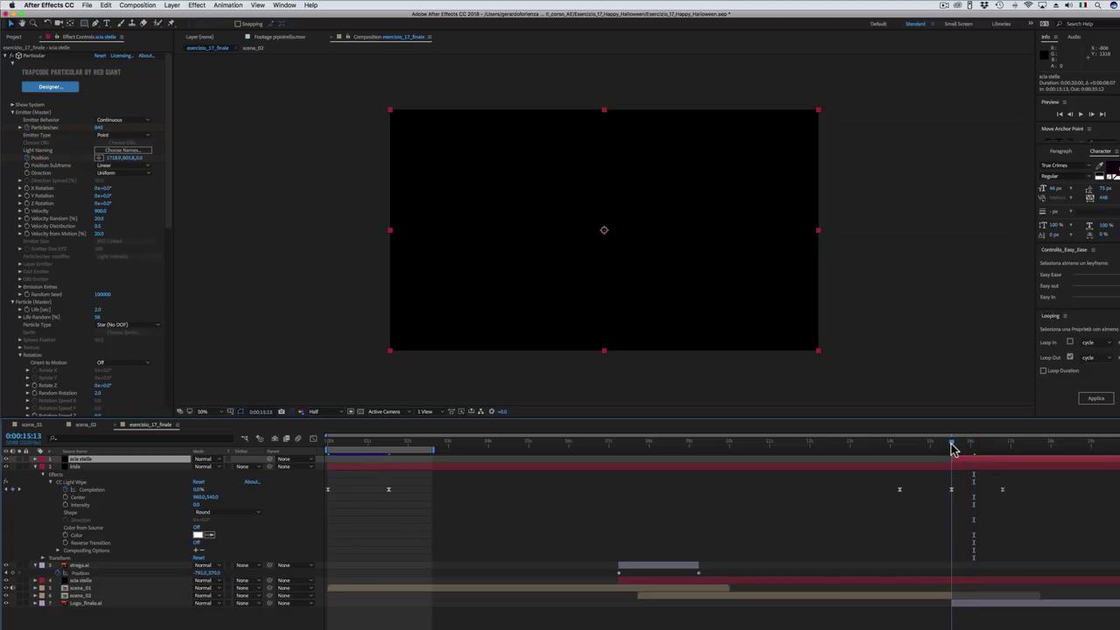
pyautogui.moveTo(954, 449); pyautogui.dragTo(986, 445)
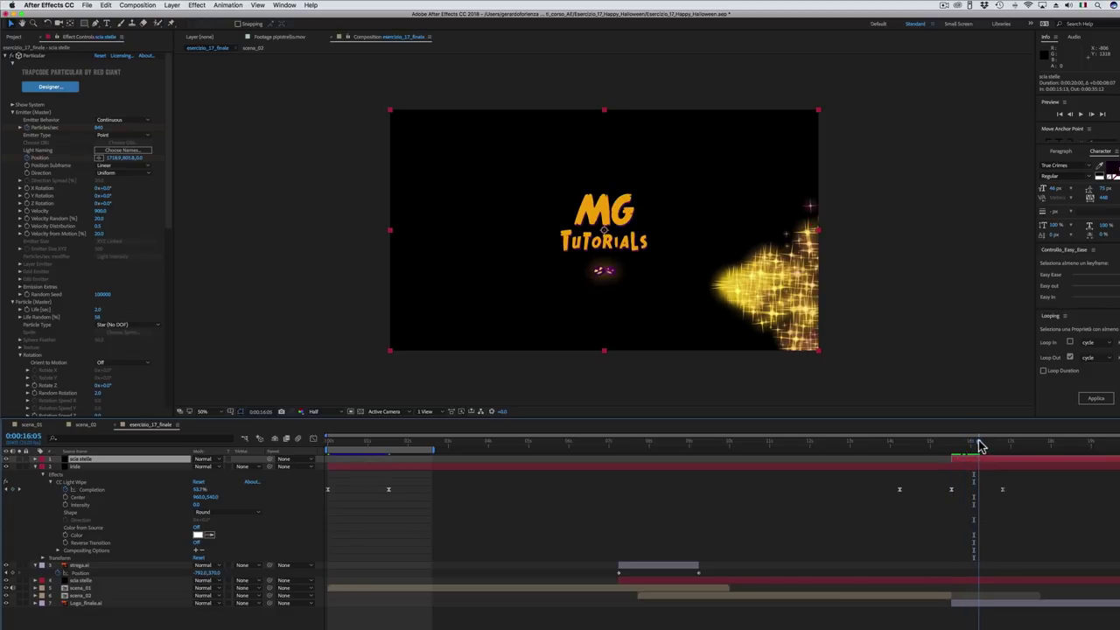
pyautogui.moveTo(986, 444); pyautogui.dragTo(999, 468)
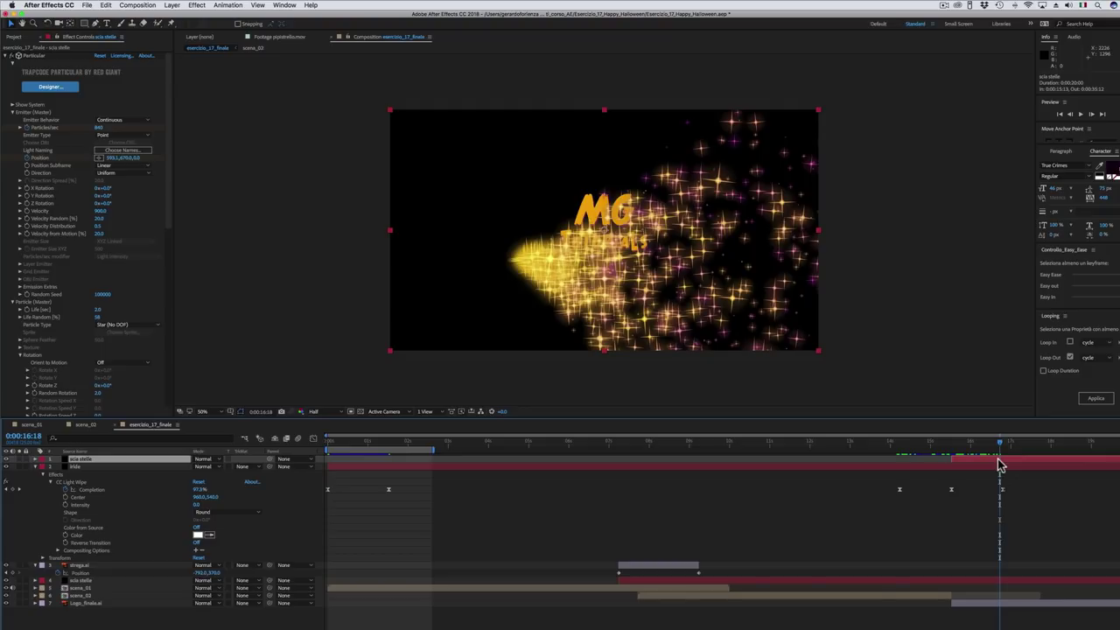
# Step: Delete the copy's emitter Position keyframes and centre the emitter at 959.1, 538.0
pyautogui.press('u')
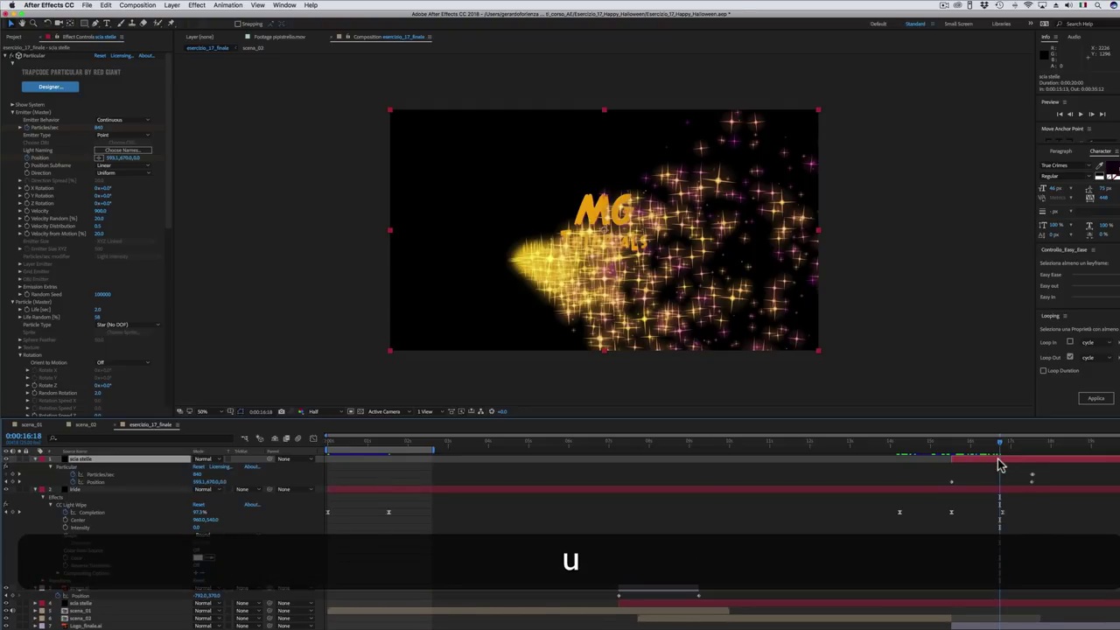
pyautogui.click(73, 482)
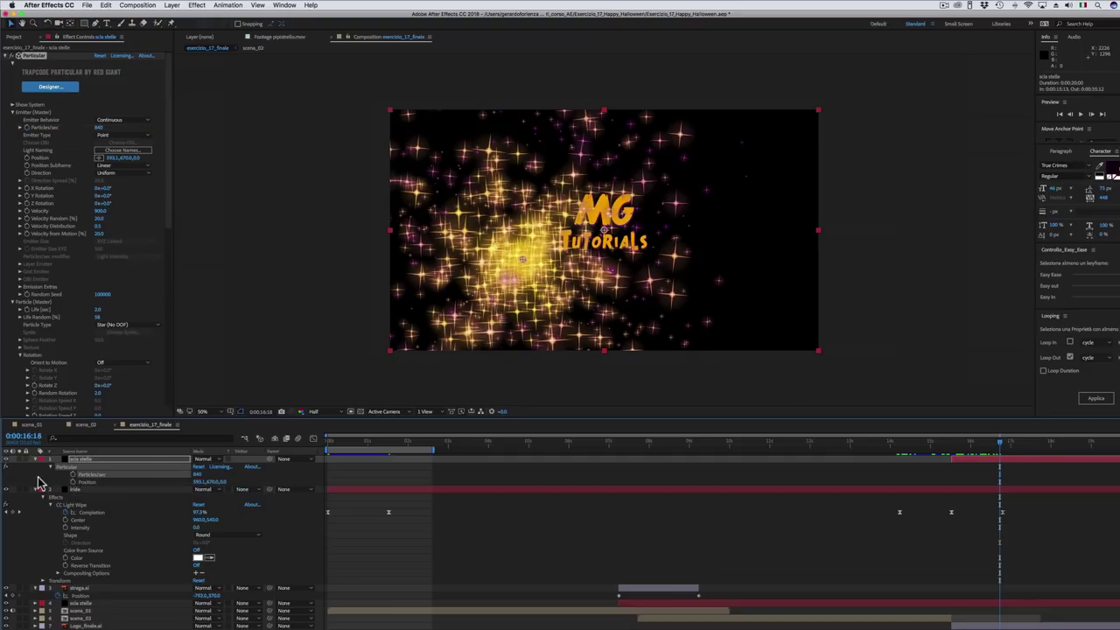
pyautogui.moveTo(530, 261)
pyautogui.mouseDown()
pyautogui.moveTo(577, 256)
pyautogui.moveTo(604, 234)
pyautogui.mouseUp()
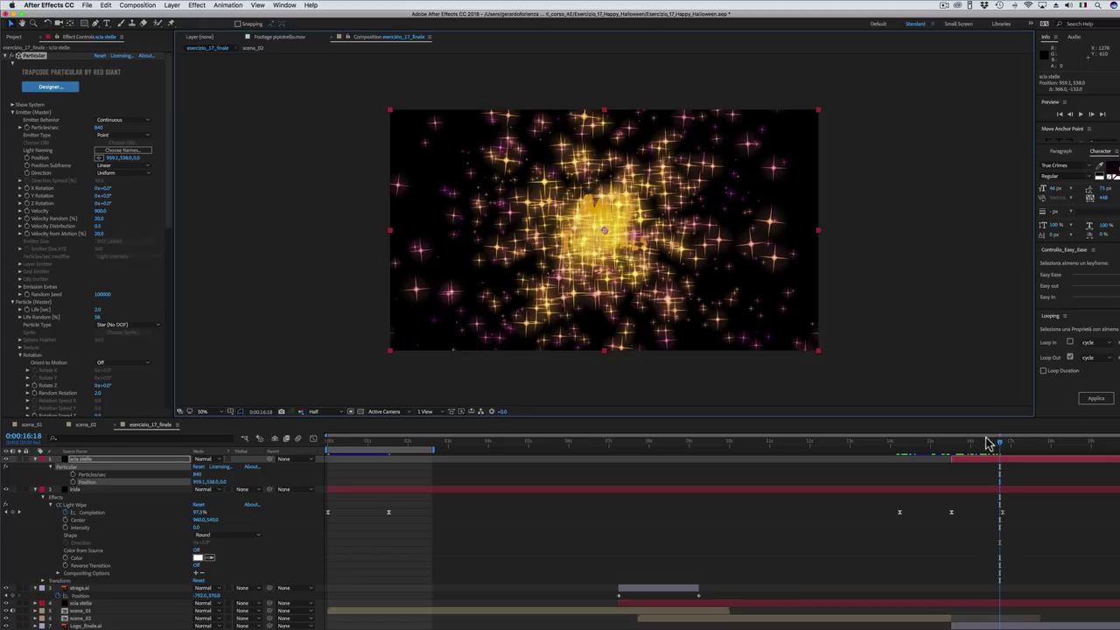
# Step: Set the copied emitter's Emitter Behavior to Explode and preview the burst around the logo
pyautogui.click(946, 446)
pyautogui.moveTo(945, 448); pyautogui.dragTo(1030, 446)
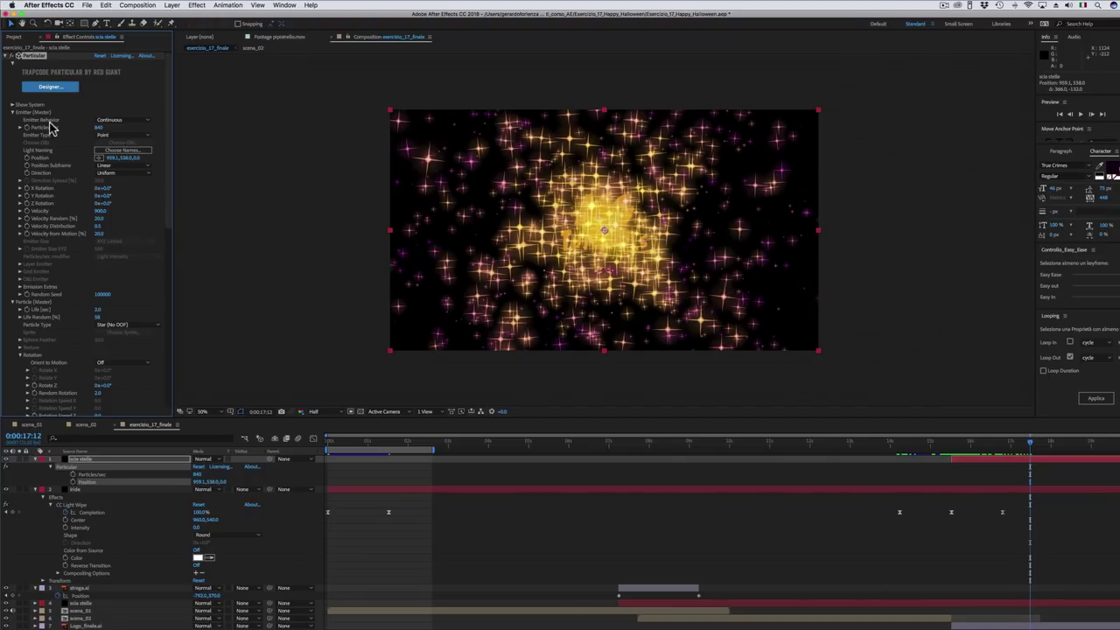
pyautogui.click(122, 120)
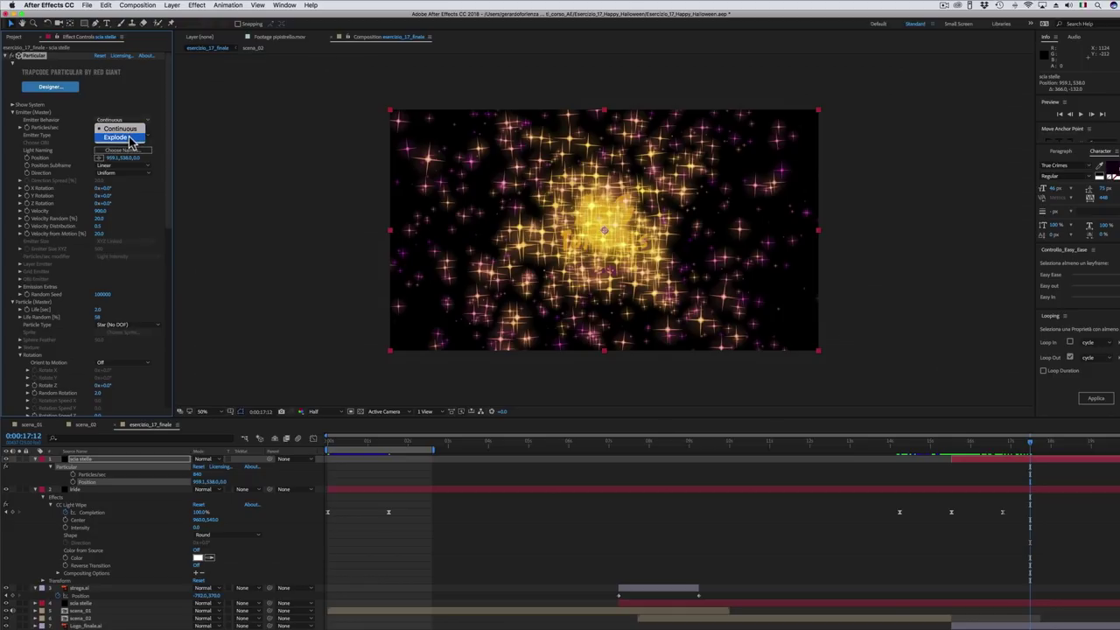
pyautogui.click(116, 137)
pyautogui.click(958, 444)
pyautogui.moveTo(958, 444); pyautogui.dragTo(982, 444)
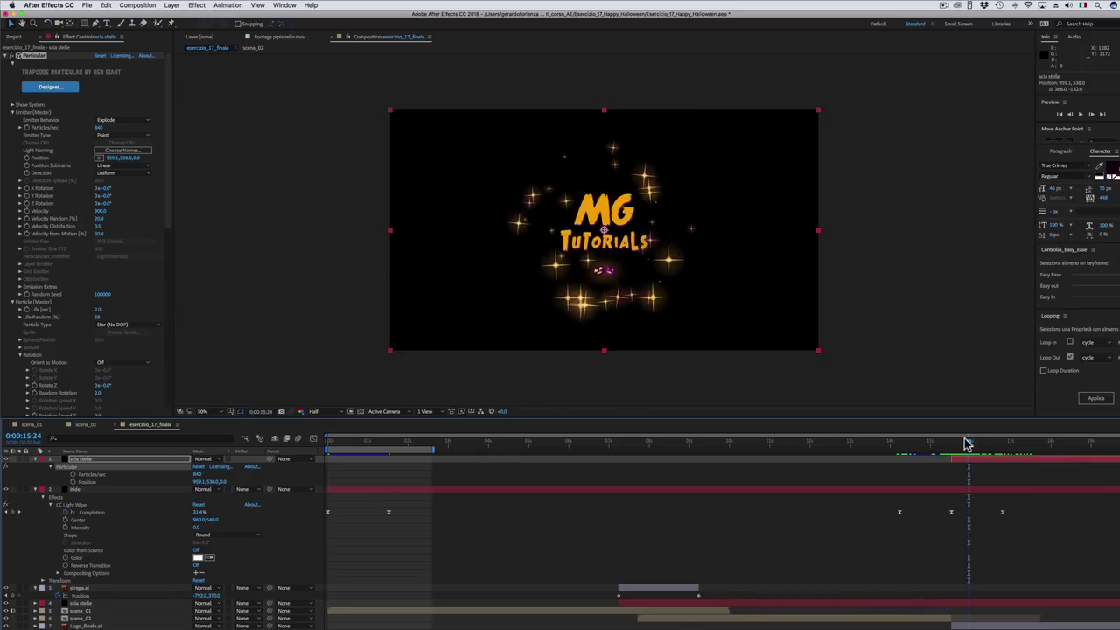
pyautogui.moveTo(982, 445); pyautogui.dragTo(980, 444)
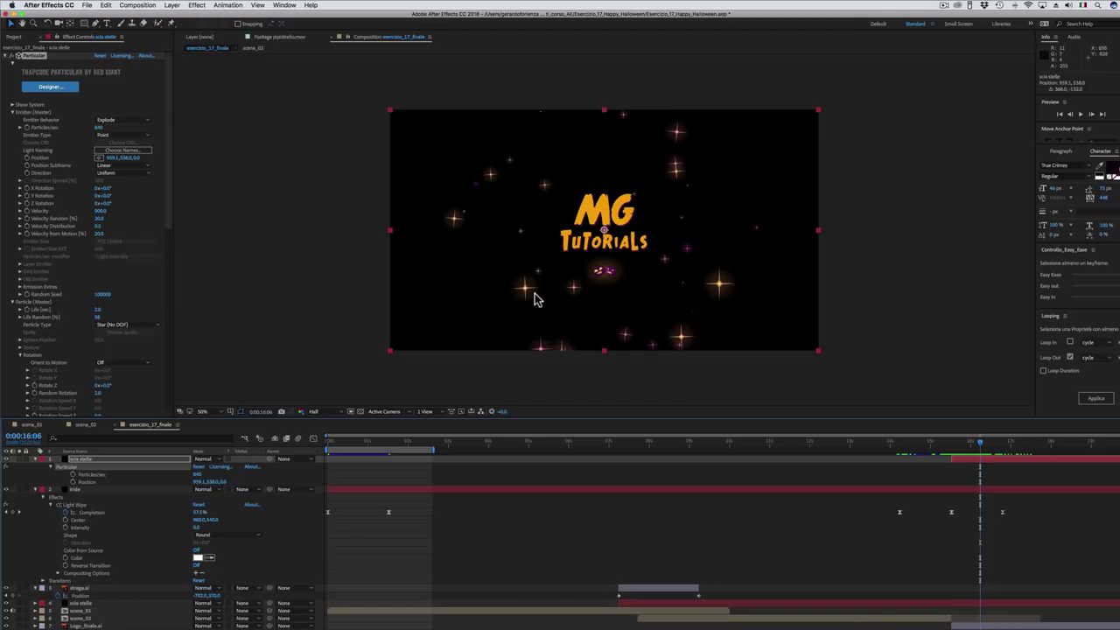
# Step: Raise Particles/sec to 4760, then collapse the Emitter and Particle groups
pyautogui.moveTo(100, 127)
pyautogui.mouseDown()
pyautogui.moveTo(170, 128)
pyautogui.moveTo(187, 145)
pyautogui.mouseUp()
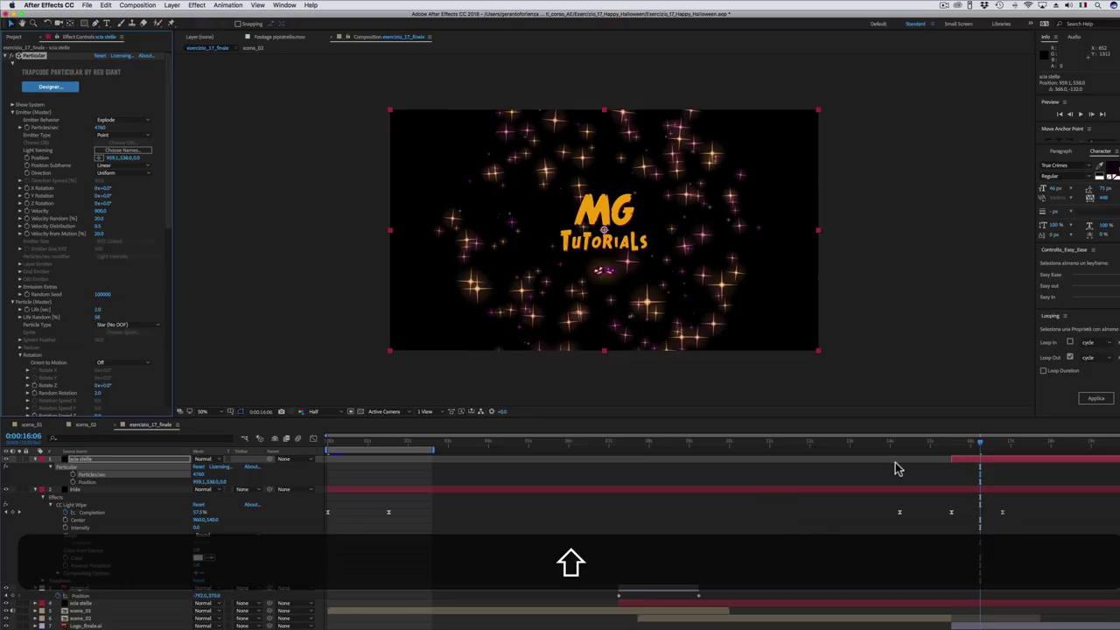
pyautogui.click(962, 444)
pyautogui.moveTo(963, 446); pyautogui.dragTo(999, 448)
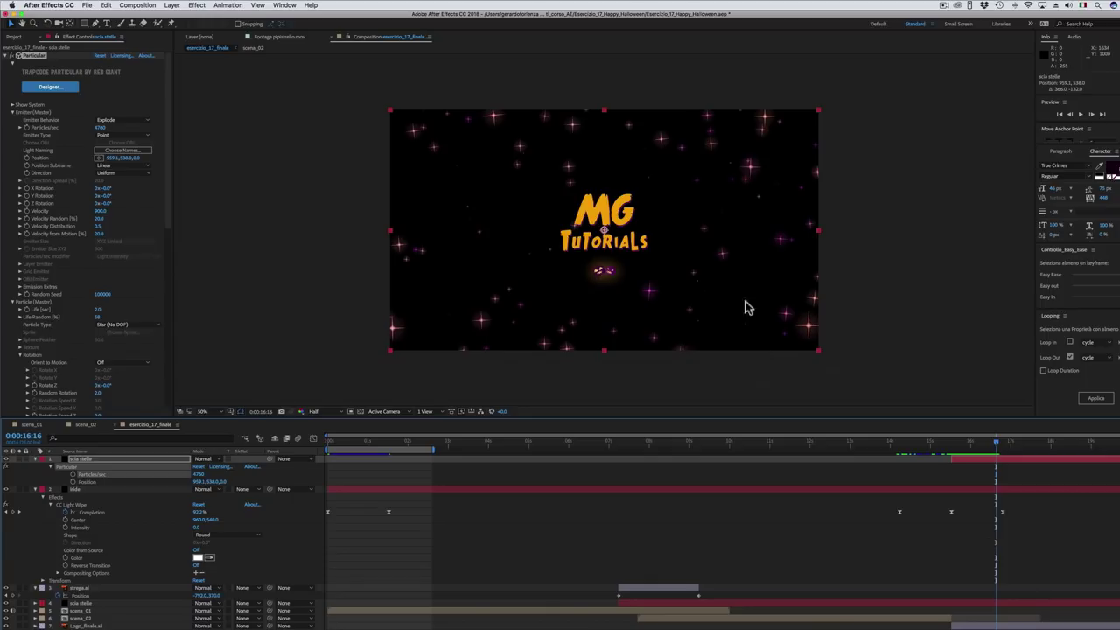
pyautogui.click(14, 118)
pyautogui.click(12, 112)
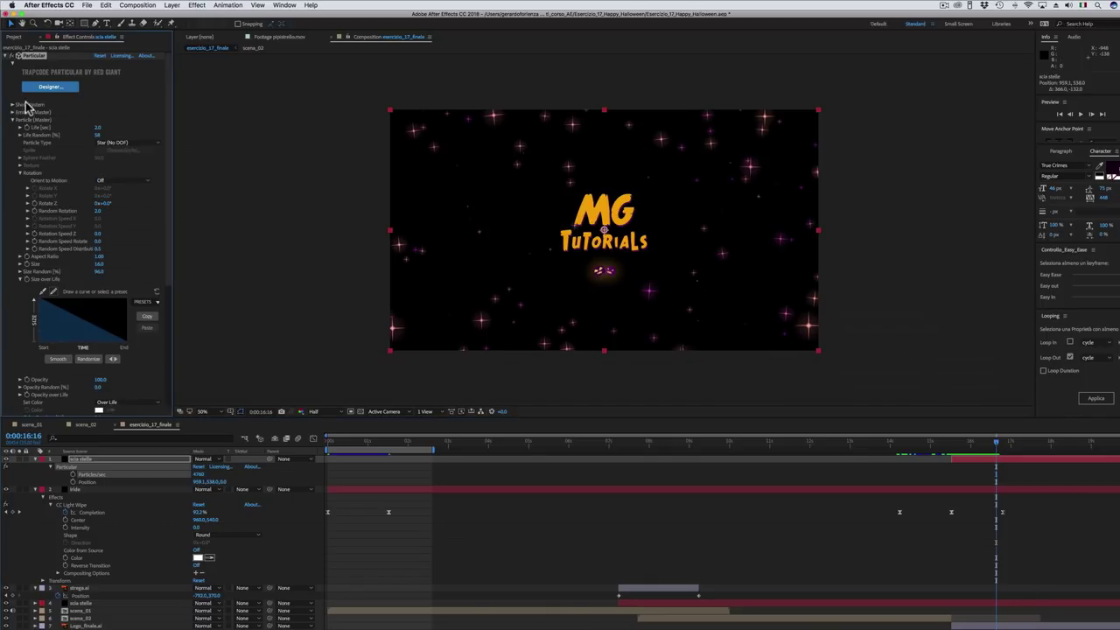
pyautogui.click(13, 119)
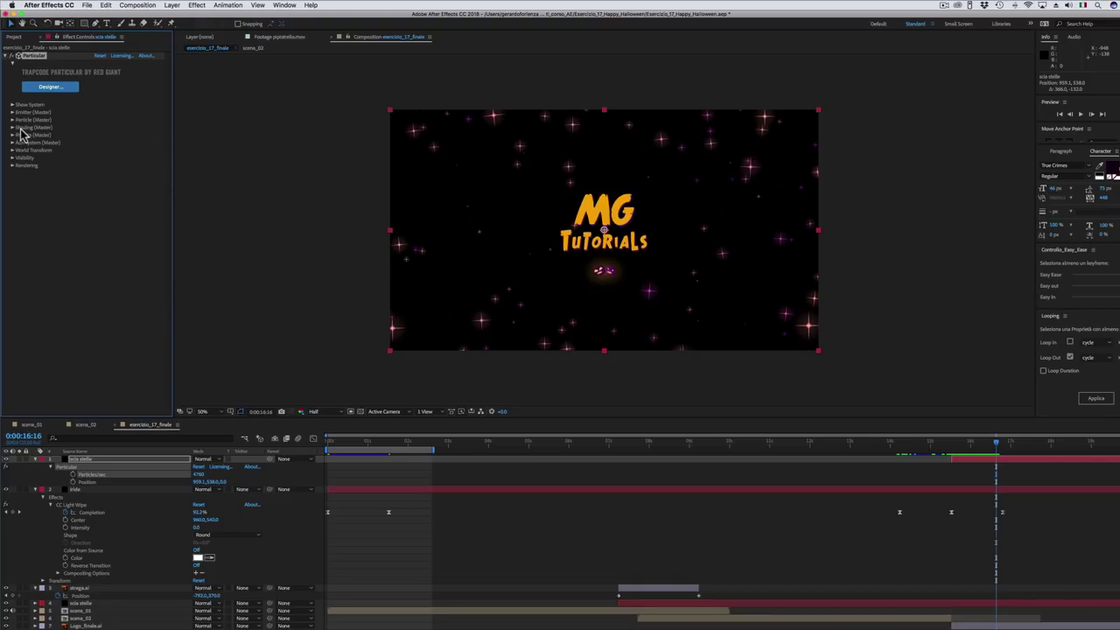
# Step: Set Physics Gravity to 290, extend the work area end, and show the Project panel
pyautogui.click(12, 135)
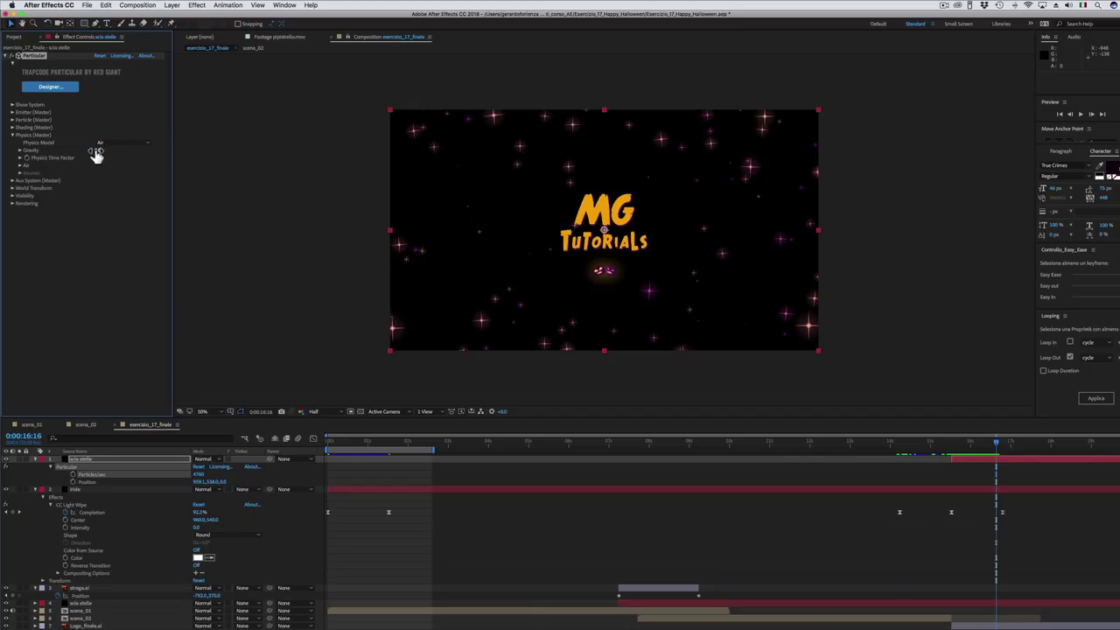
pyautogui.moveTo(96, 150); pyautogui.dragTo(106, 150)
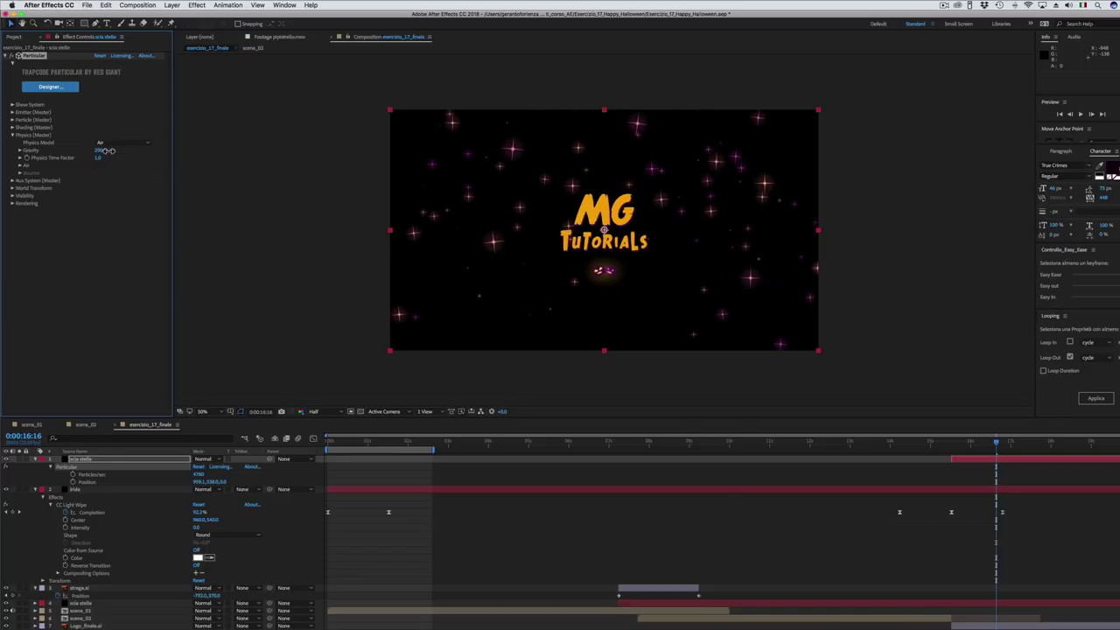
pyautogui.moveTo(956, 448); pyautogui.dragTo(1051, 448)
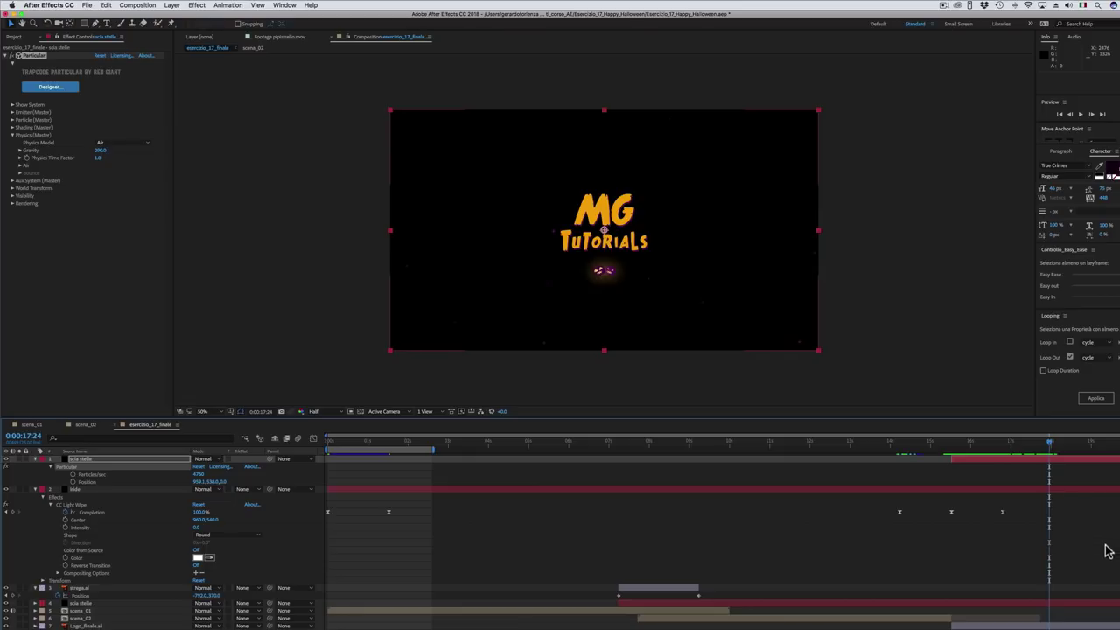
pyautogui.moveTo(434, 450); pyautogui.dragTo(1119, 456)
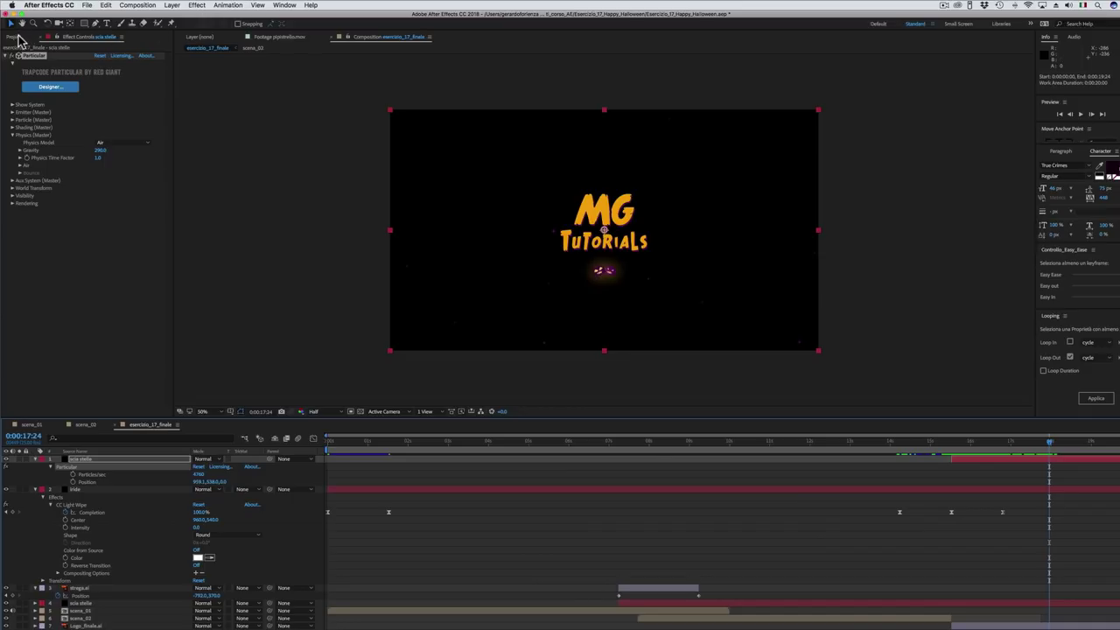
pyautogui.click(15, 38)
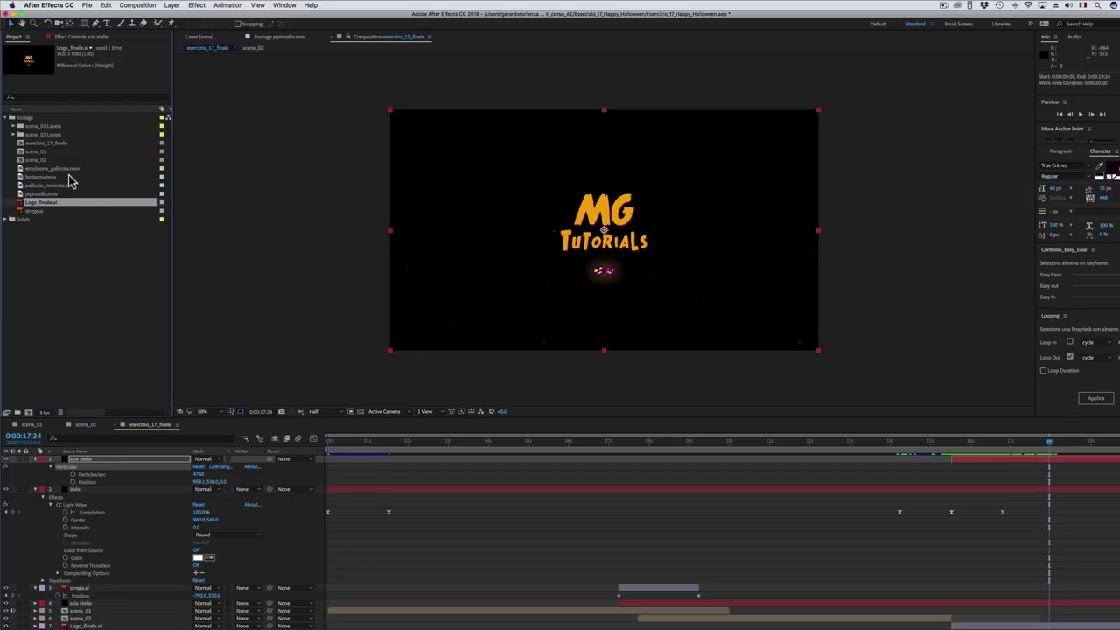
# Step: Add emulsione_pellicola.mov and pellicola_rovinata.mov on top of the composition
pyautogui.click(19, 170)
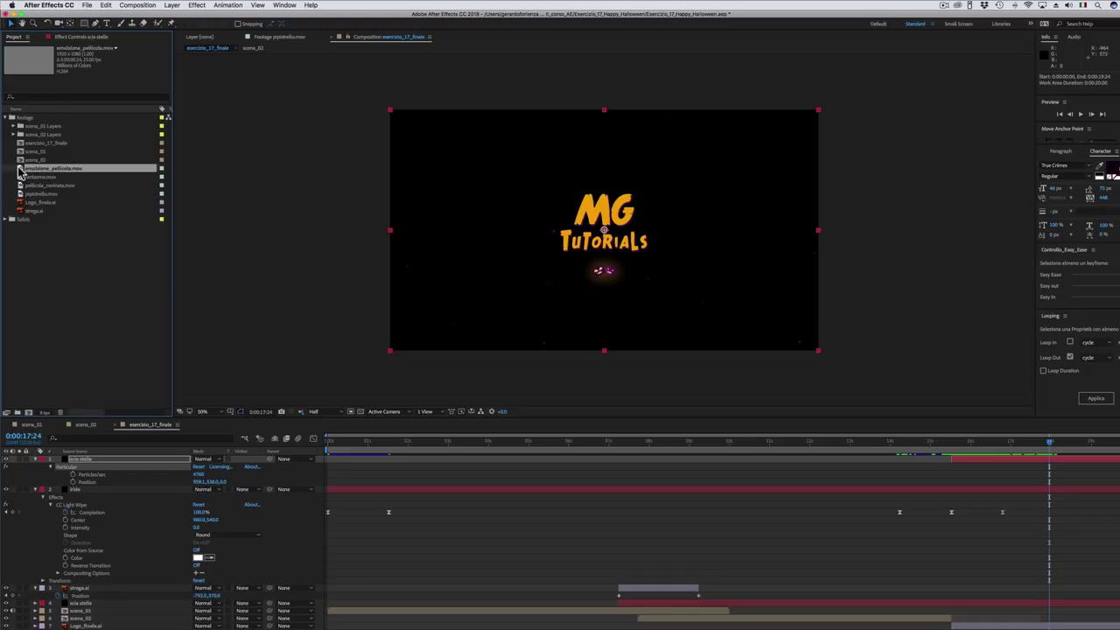
pyautogui.keyDown('super'); pyautogui.click(21, 187); pyautogui.keyUp('super')
pyautogui.moveTo(21, 191); pyautogui.dragTo(96, 464)
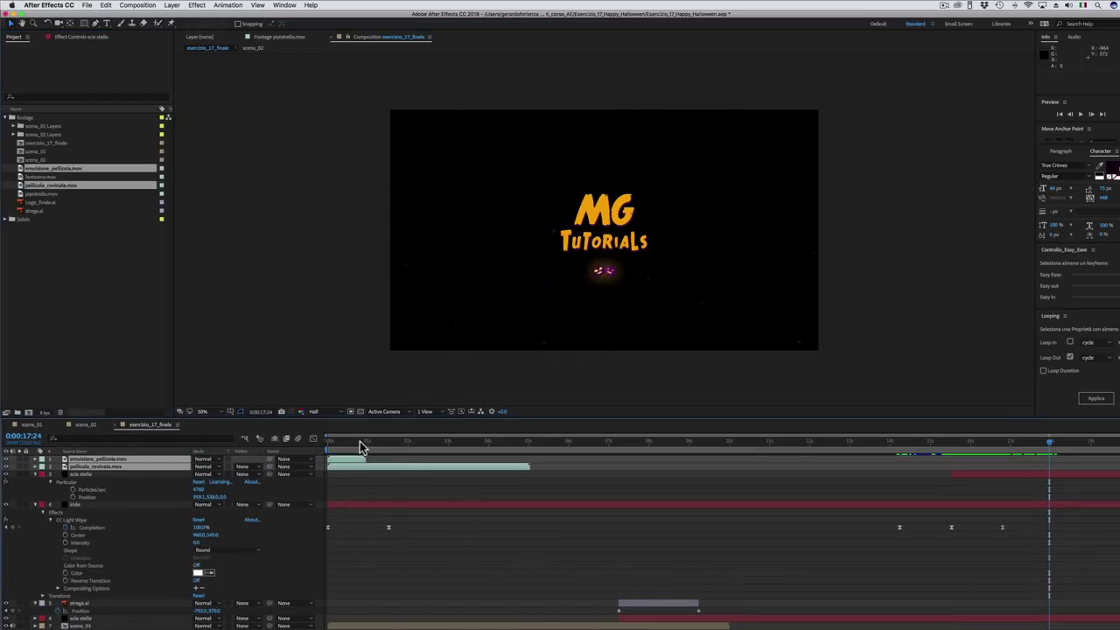
pyautogui.click(356, 444)
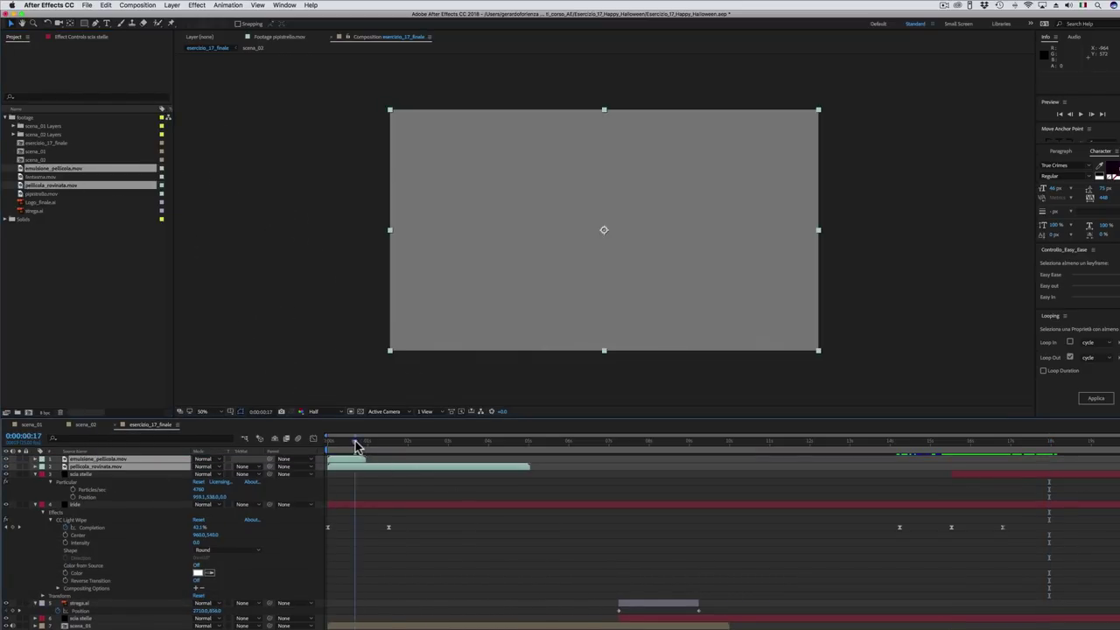
pyautogui.moveTo(355, 445); pyautogui.dragTo(413, 446)
# Step: Set pellicola_rovinata's blend mode to Screen and emulsione_pellicola's to Overlay
pyautogui.click(418, 471)
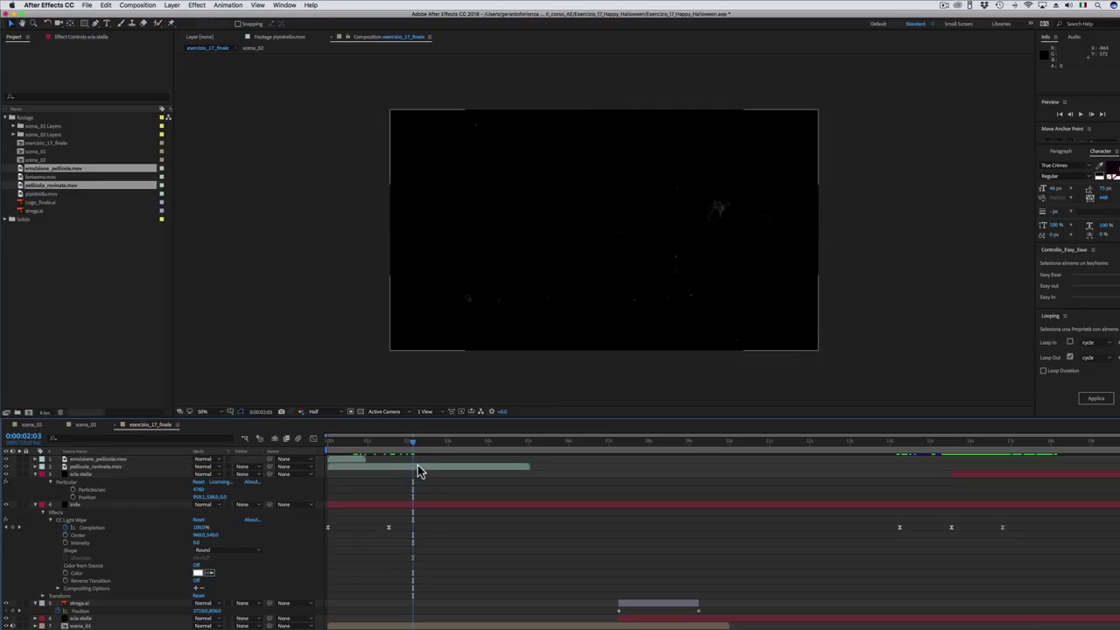
pyautogui.click(419, 471)
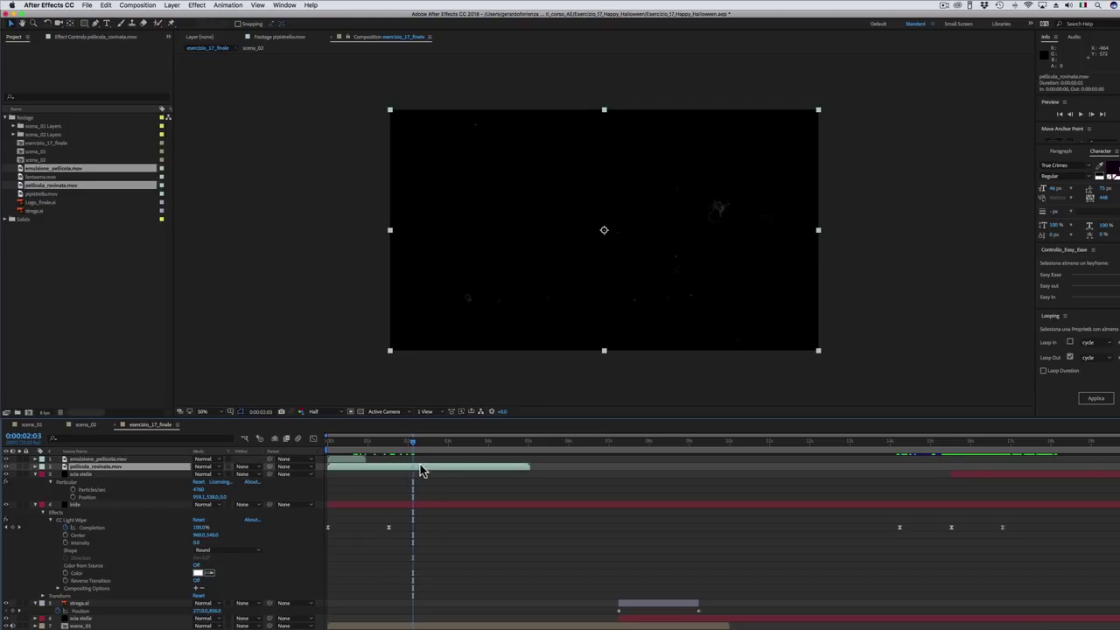
pyautogui.click(217, 467)
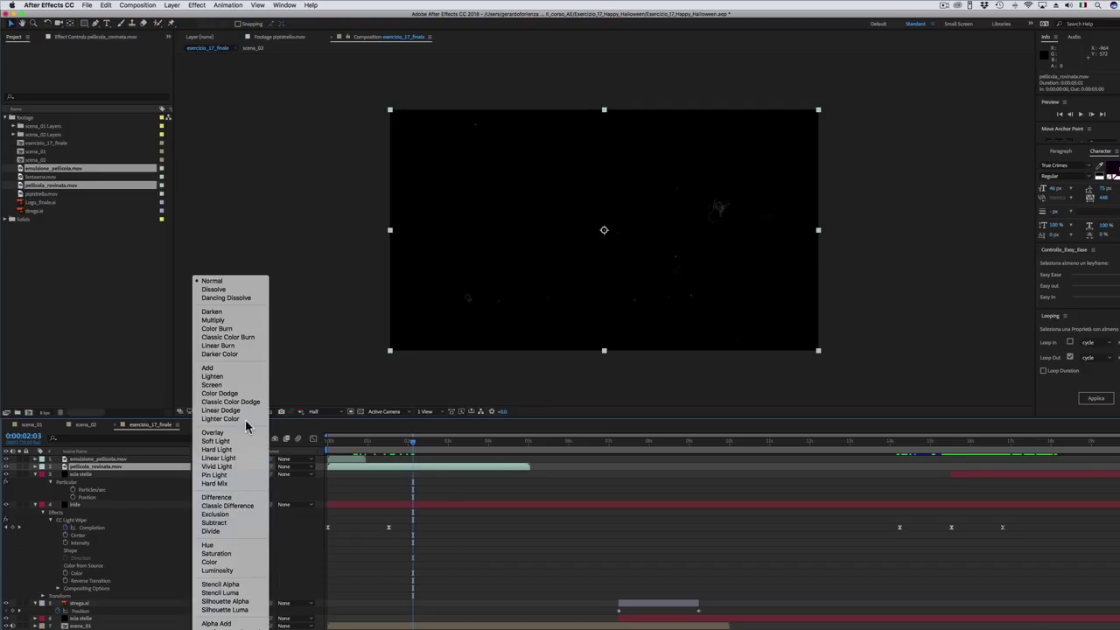
pyautogui.click(225, 388)
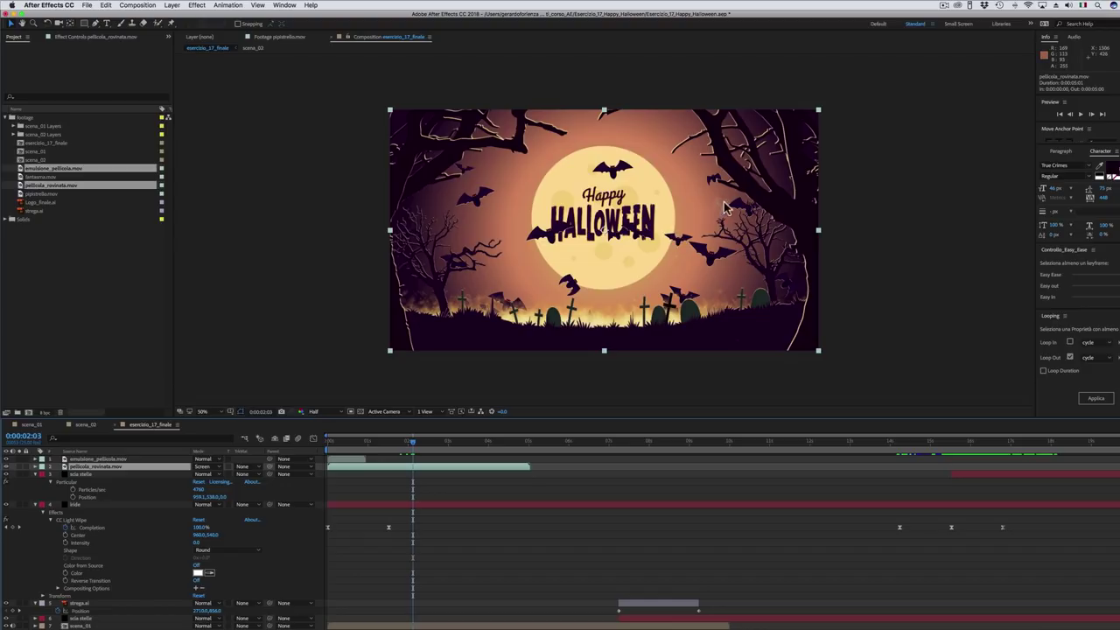
pyautogui.moveTo(363, 446); pyautogui.dragTo(355, 445)
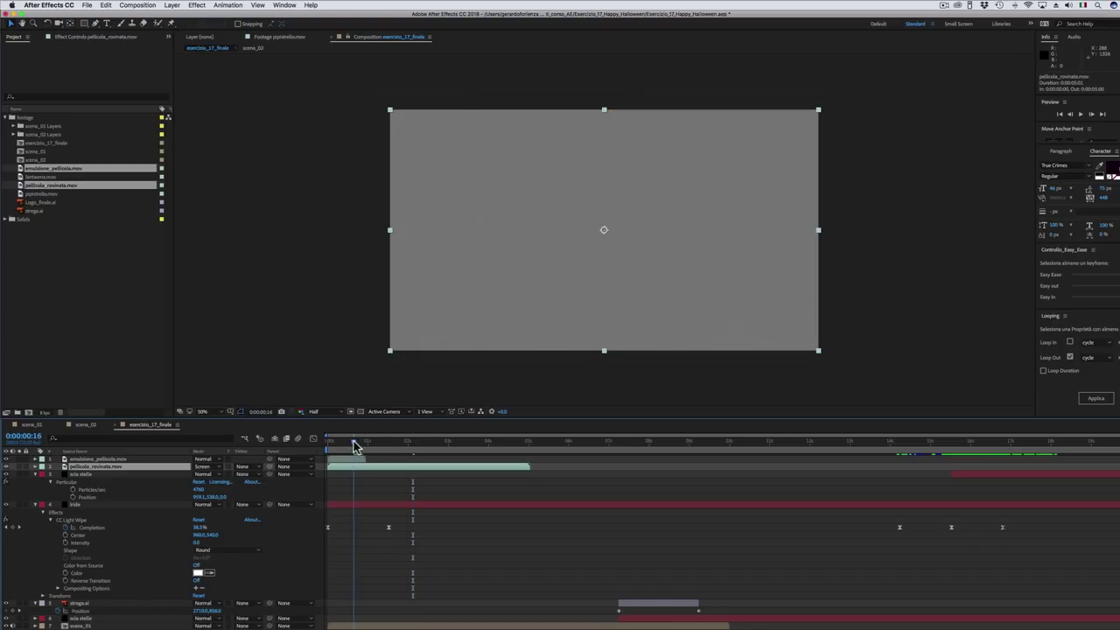
pyautogui.click(350, 459)
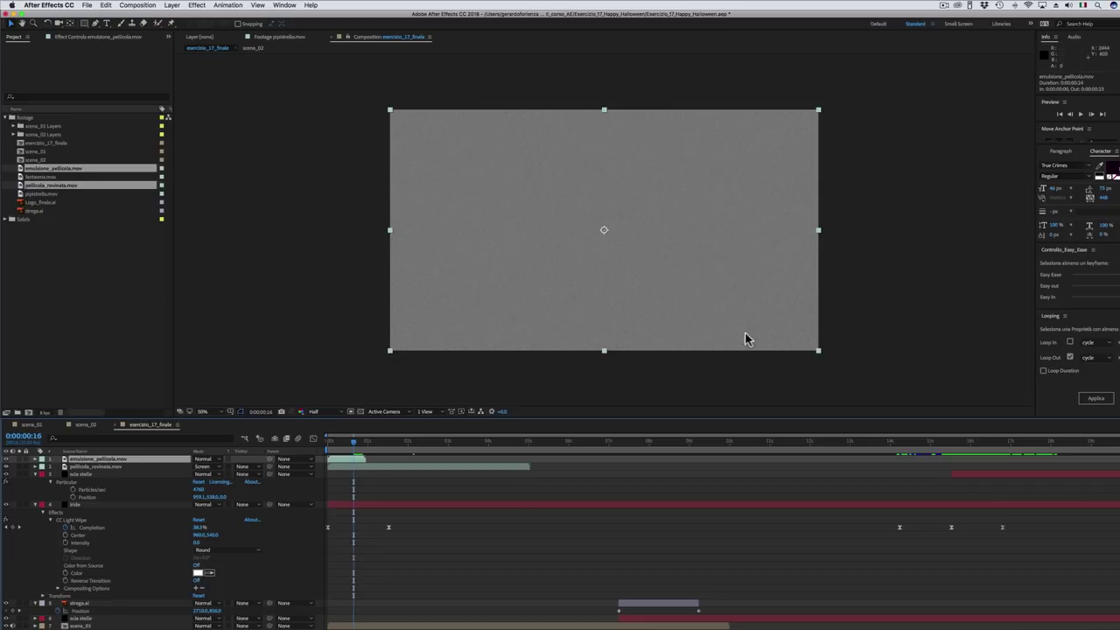
pyautogui.click(206, 459)
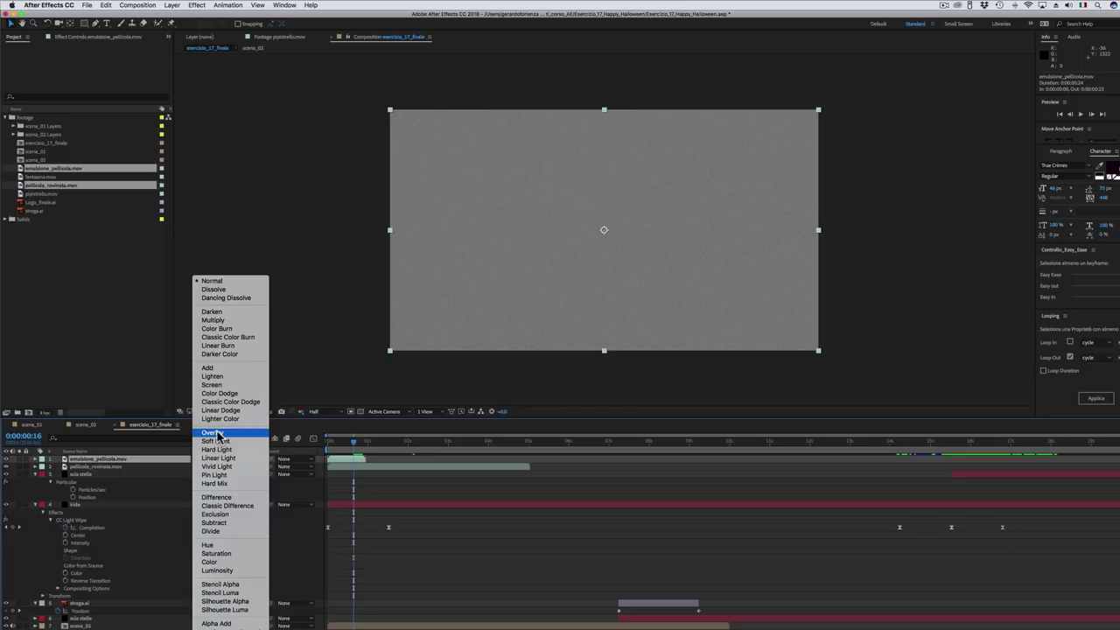
pyautogui.click(213, 432)
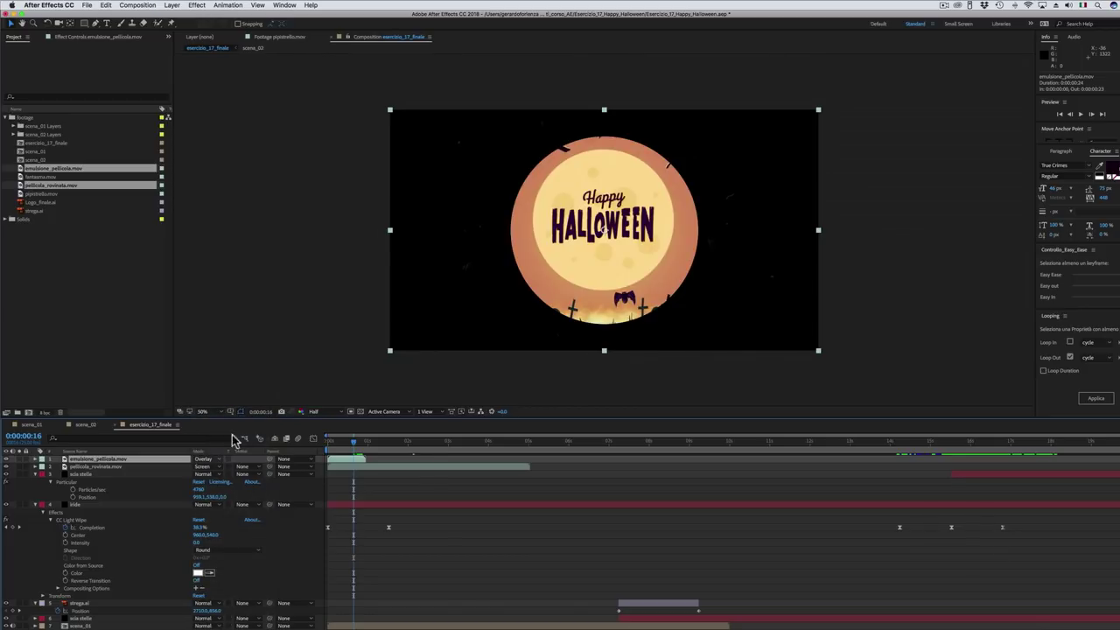
pyautogui.moveTo(349, 444); pyautogui.dragTo(354, 472)
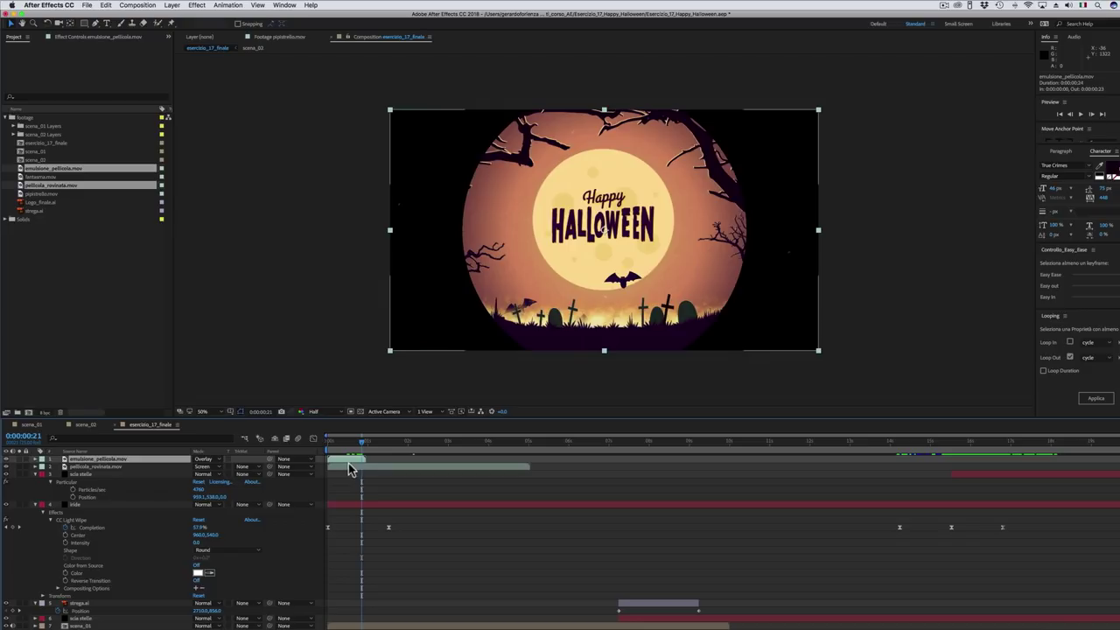
pyautogui.keyDown('shift'); pyautogui.click(356, 469); pyautogui.keyUp('shift')
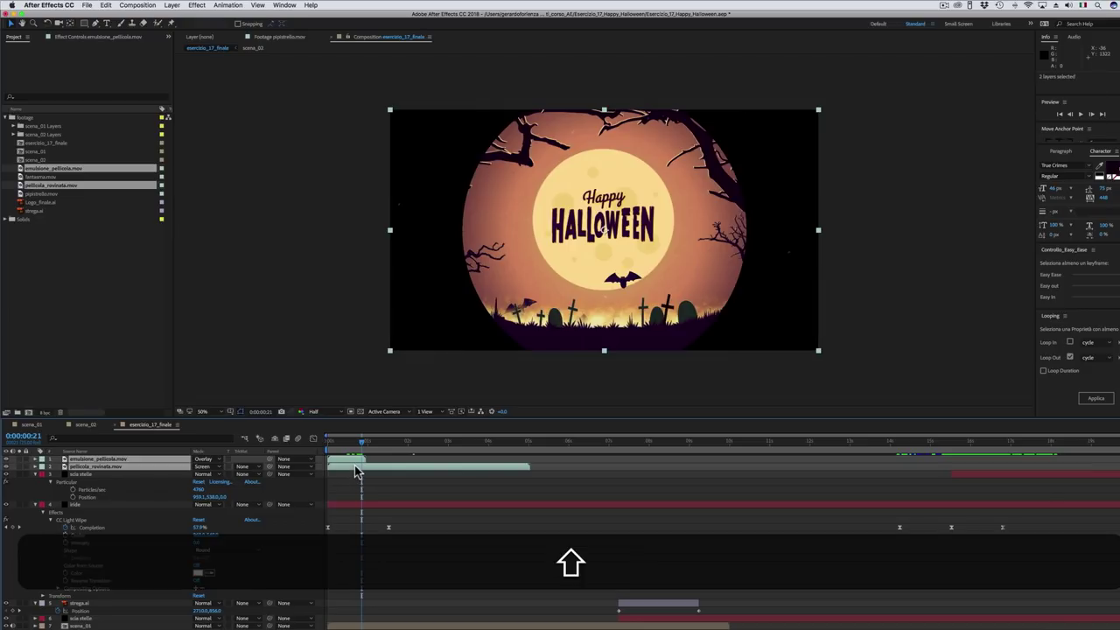
# Step: Enable time remapping on both film layers, apply a loopOut cycle, and extend them across the comp
pyautogui.click(174, 6)
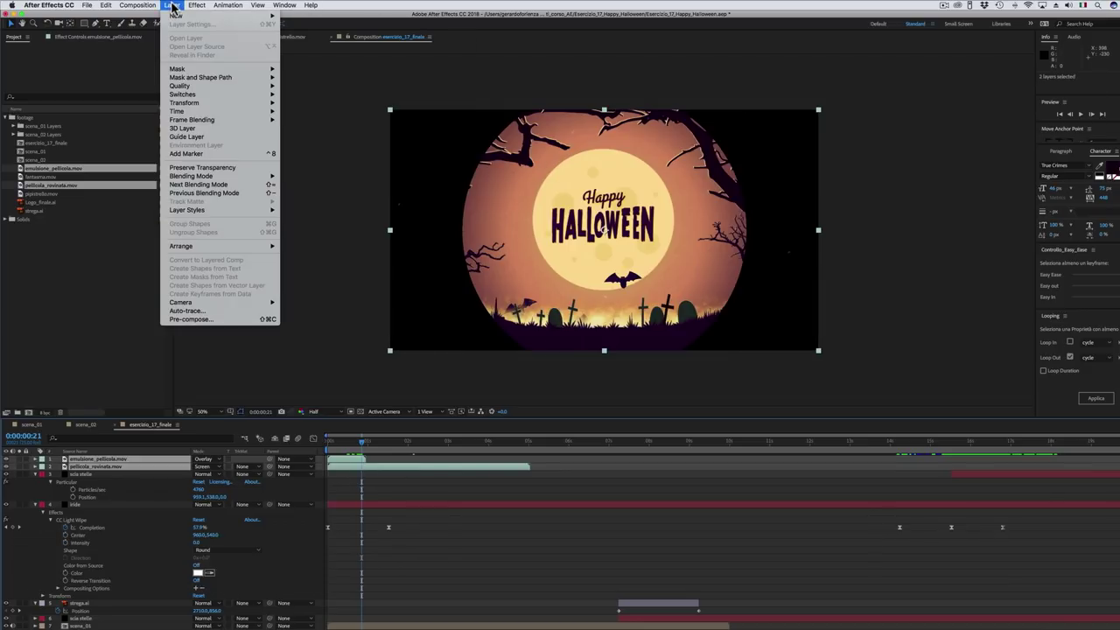
pyautogui.moveTo(178, 113)
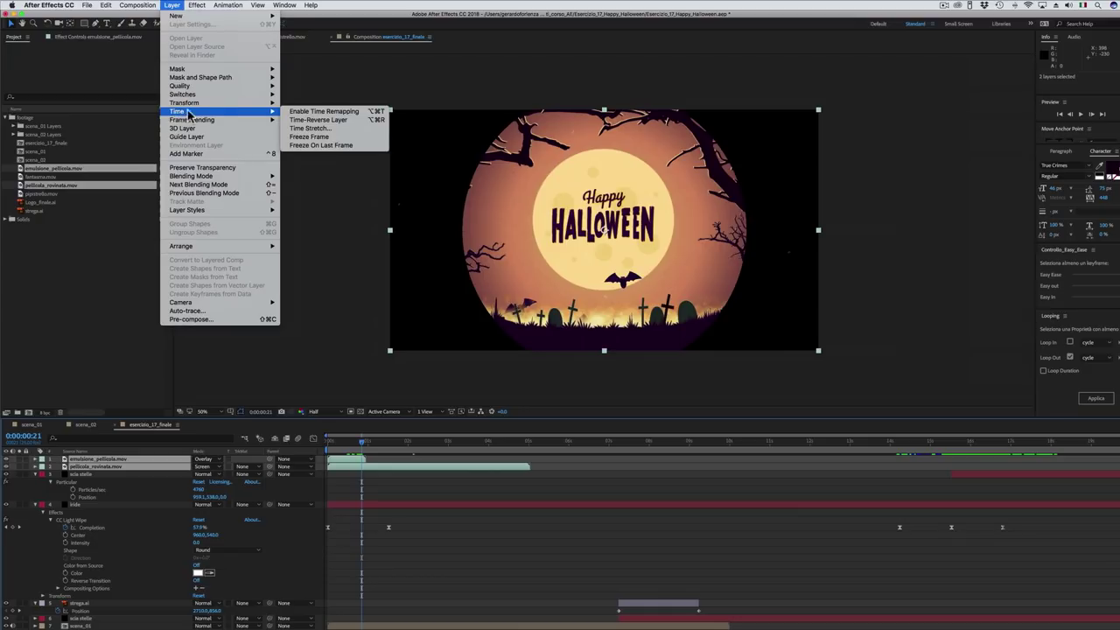
pyautogui.click(306, 113)
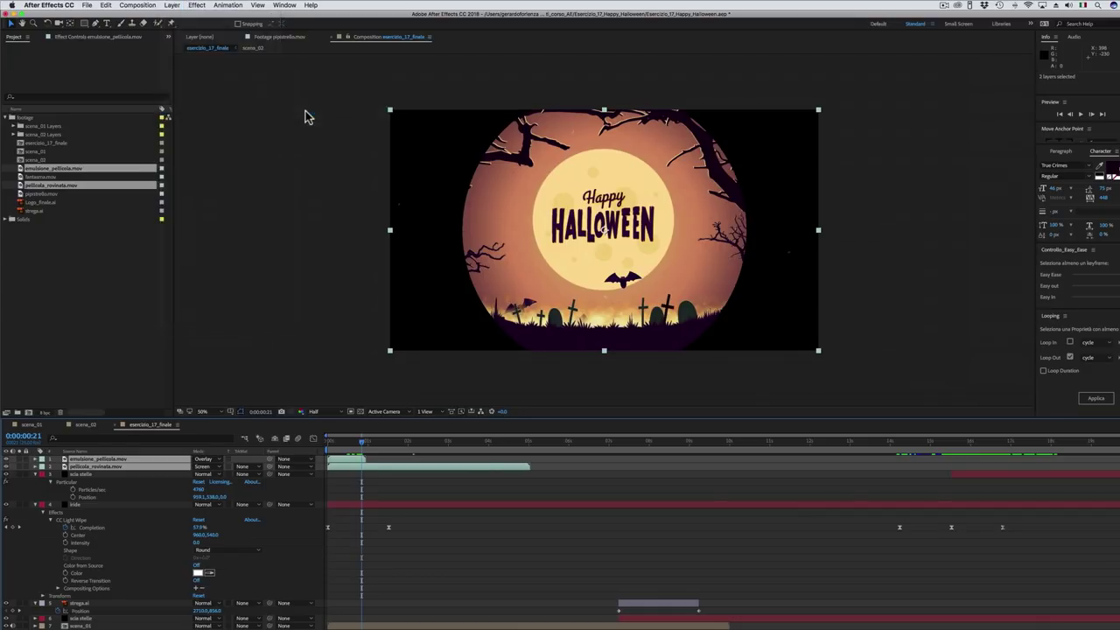
pyautogui.click(554, 468)
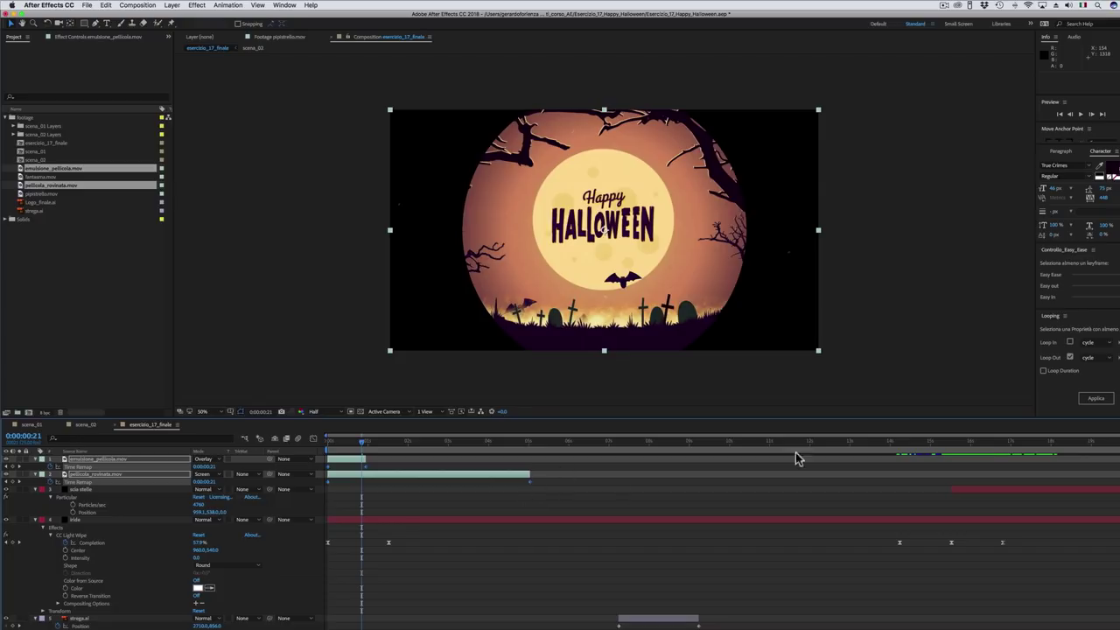
pyautogui.moveTo(1038, 336)
pyautogui.mouseDown()
pyautogui.moveTo(1019, 332)
pyautogui.moveTo(1040, 282)
pyautogui.mouseUp()
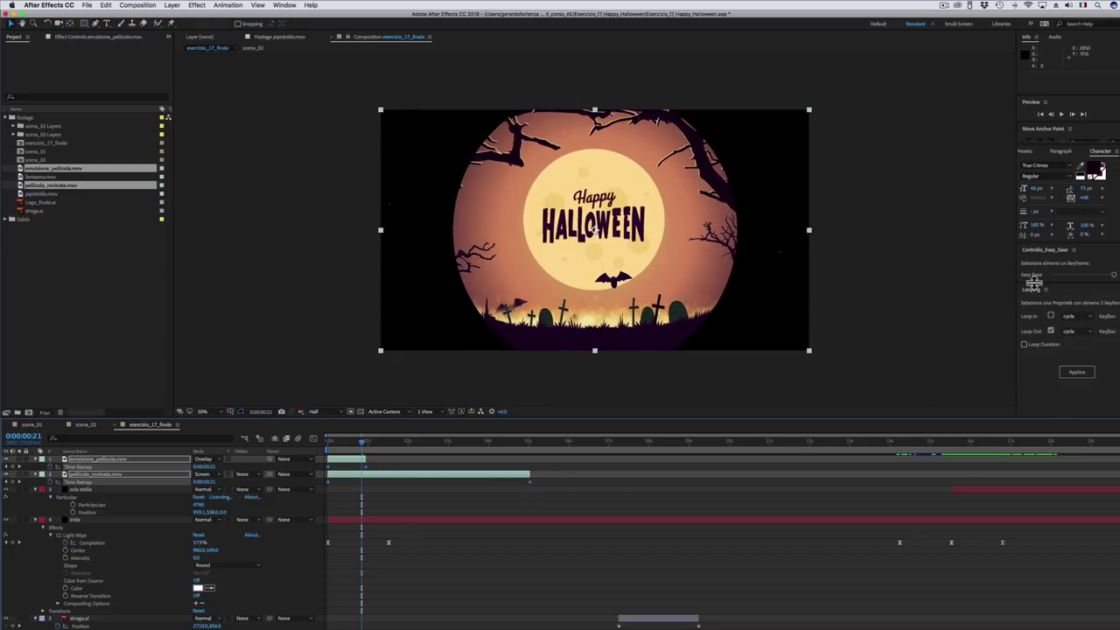
pyautogui.click(1078, 375)
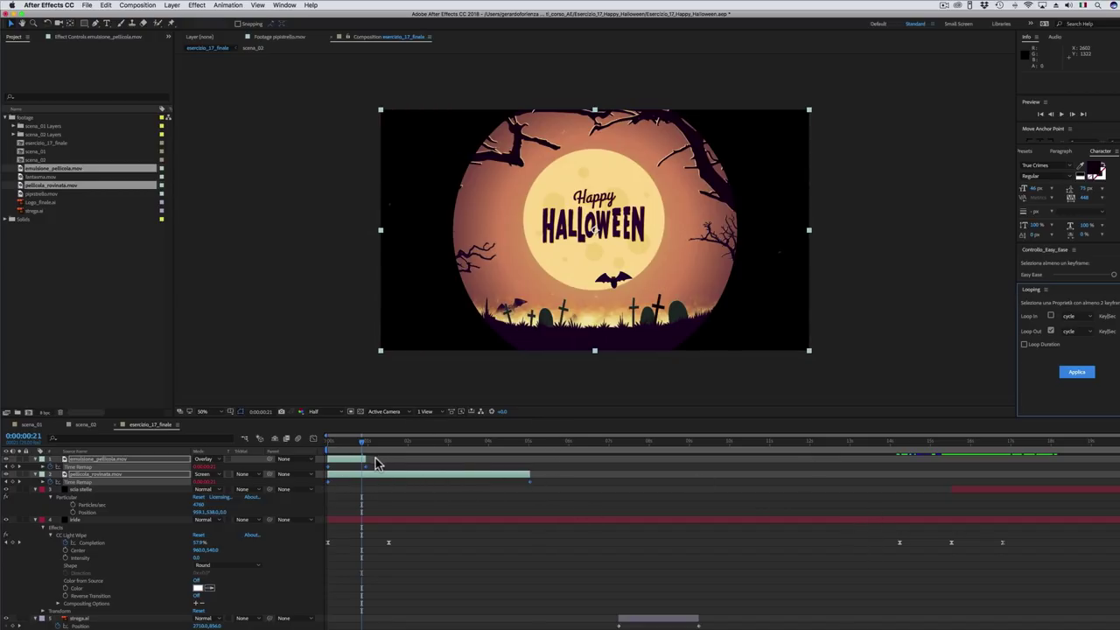
pyautogui.moveTo(368, 460); pyautogui.dragTo(1118, 459)
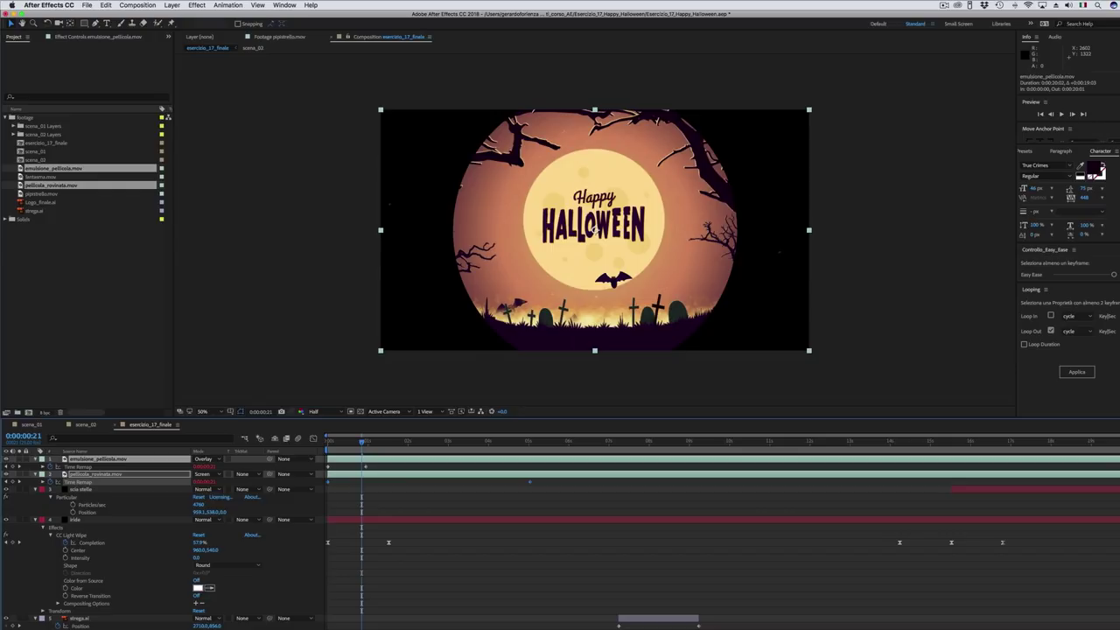
pyautogui.press('space')
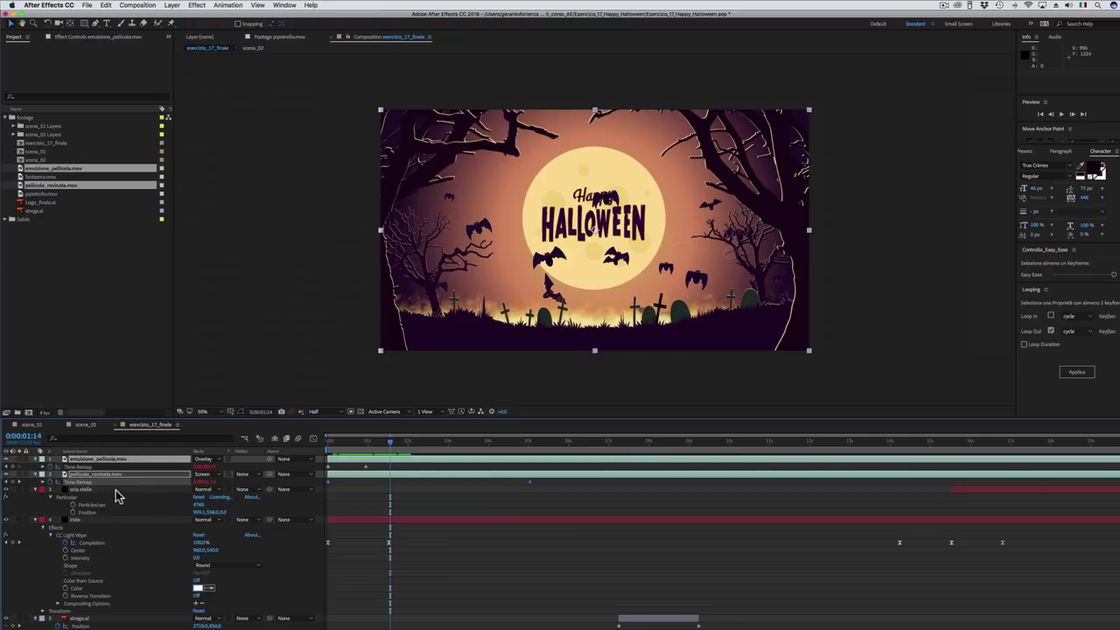
# Step: Lower emulsione_pellicola's Opacity to 49%
pyautogui.click(147, 461)
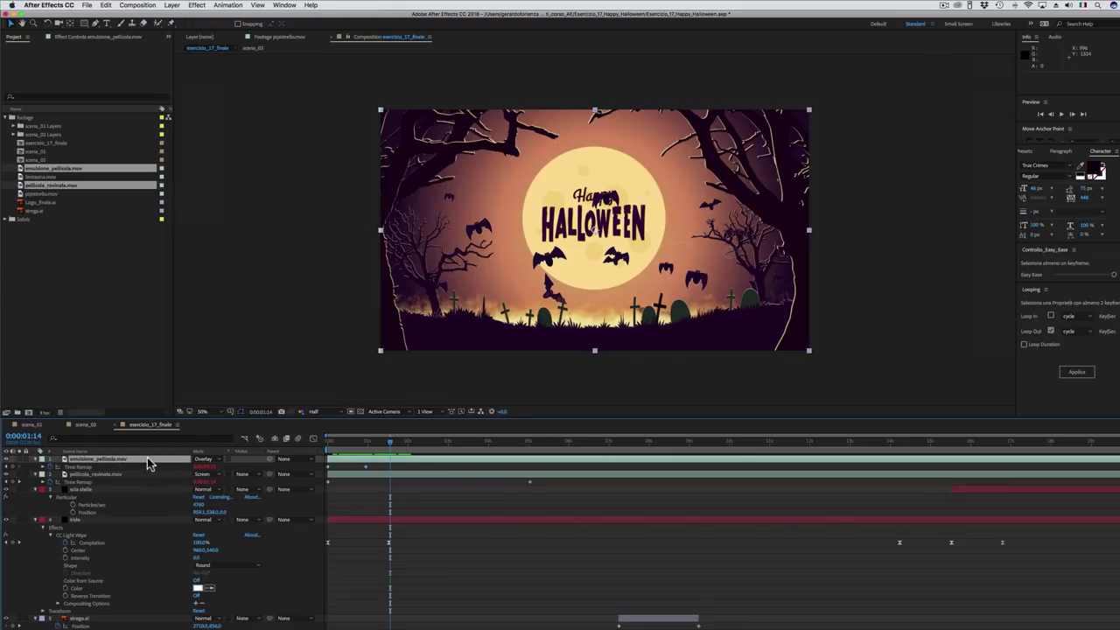
pyautogui.press('t')
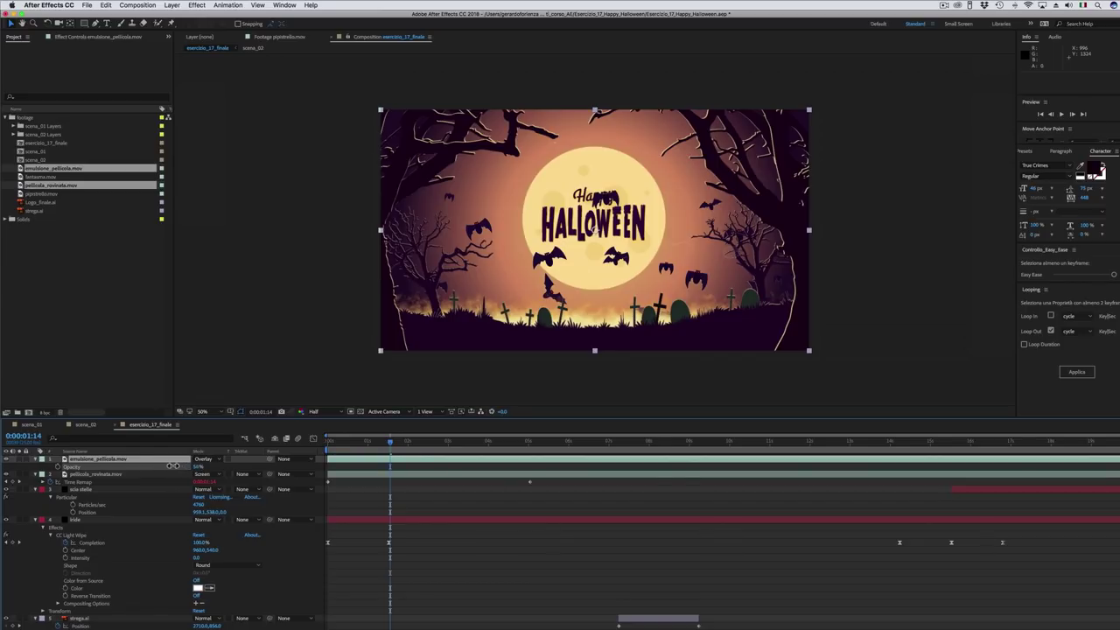
pyautogui.press('Return')
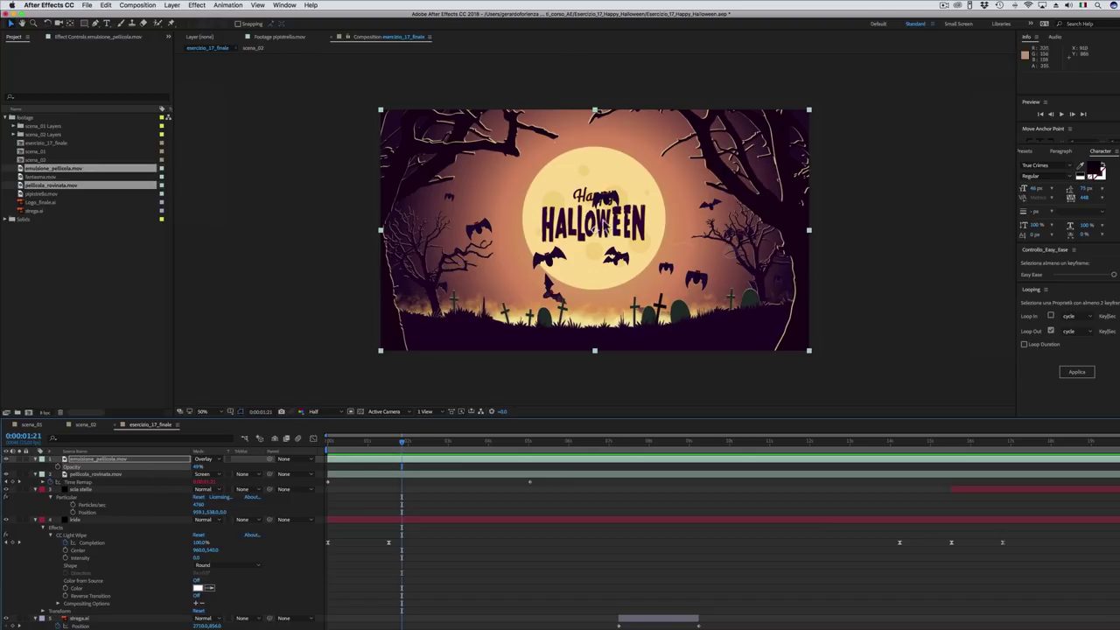
# Step: Create a new adjustment layer and apply Lumetri Color to it
pyautogui.click(174, 7)
pyautogui.moveTo(178, 14)
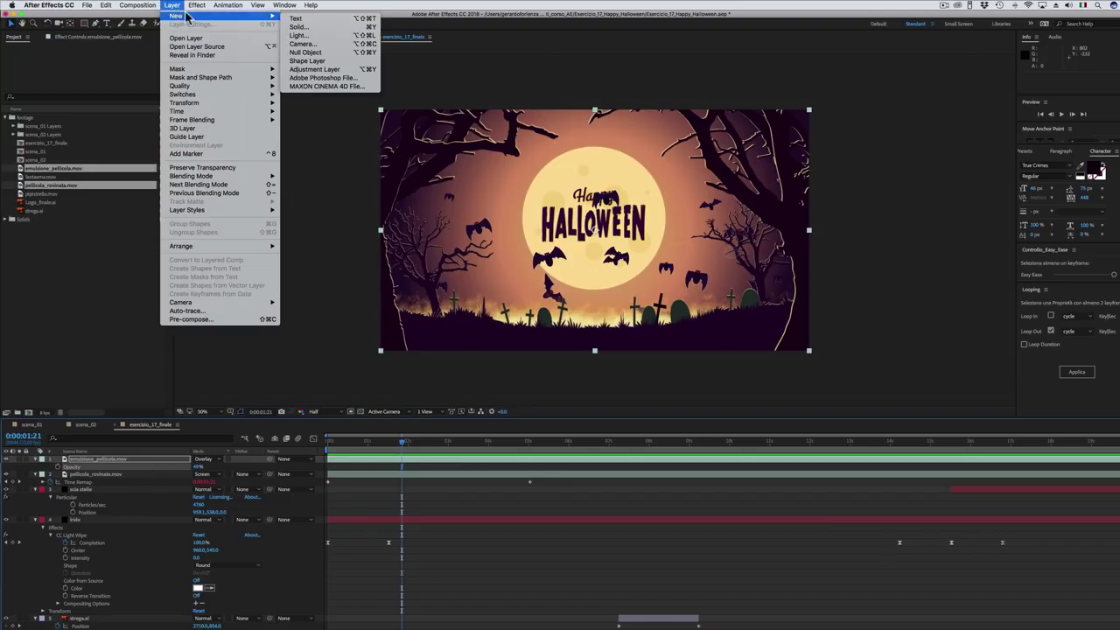
pyautogui.click(321, 70)
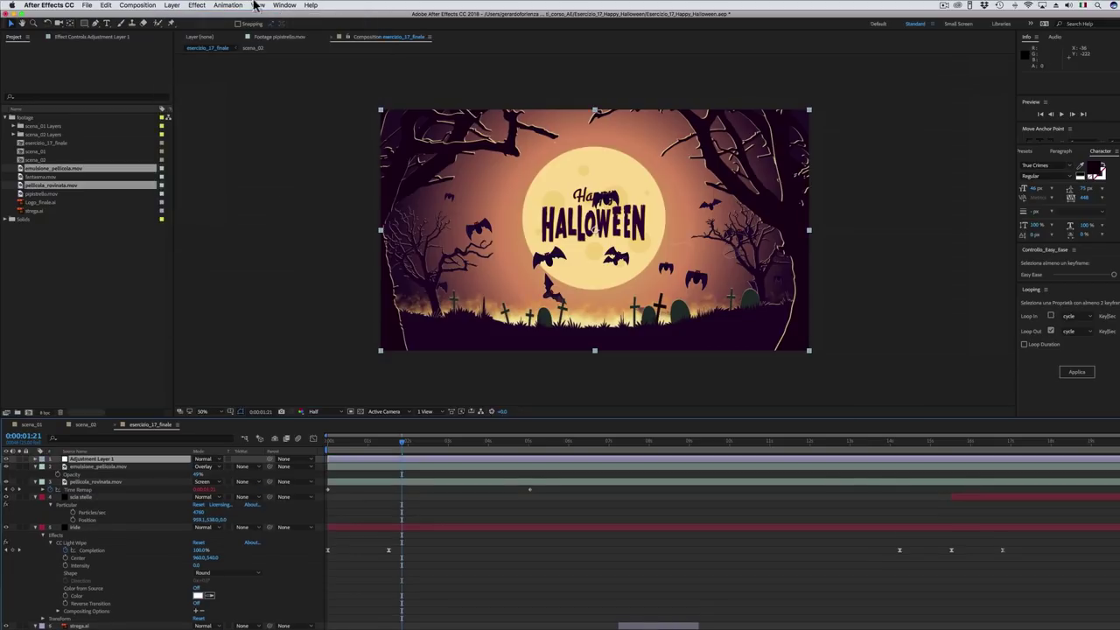
pyautogui.click(198, 5)
pyautogui.moveTo(208, 89)
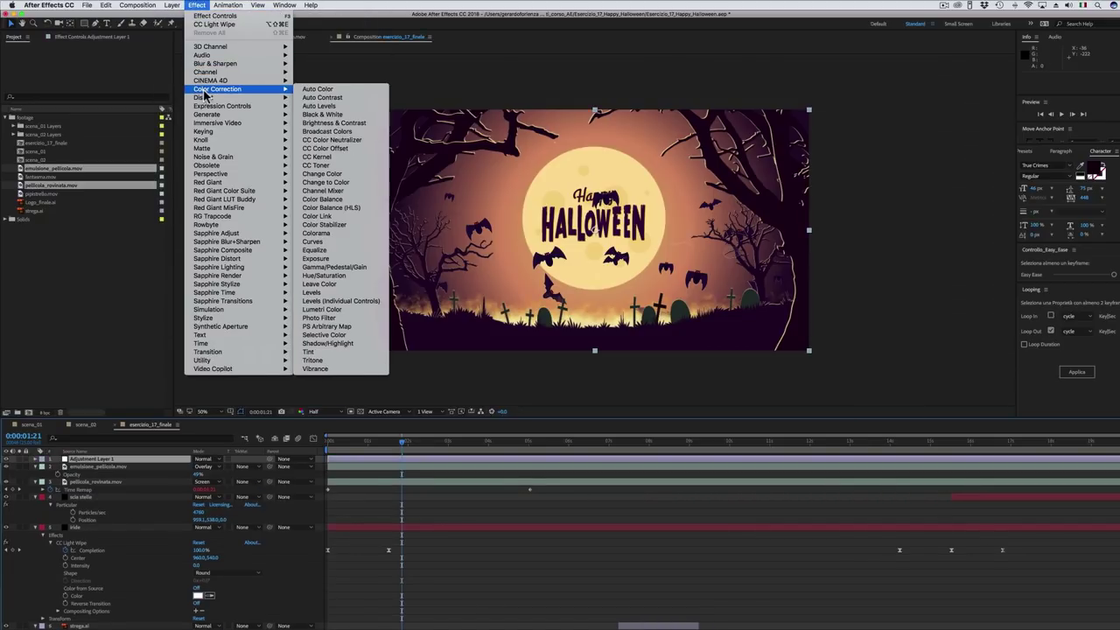
pyautogui.click(322, 309)
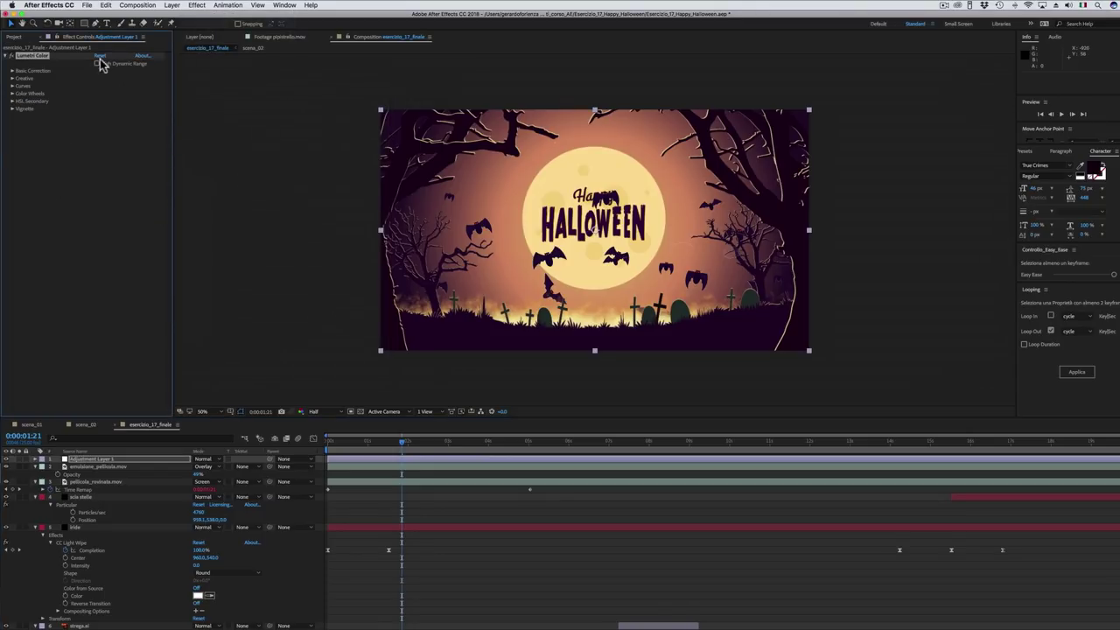
# Step: Set the Creative look to SL CLEAN FUJI B at Intensity 72 and play the comp
pyautogui.click(12, 79)
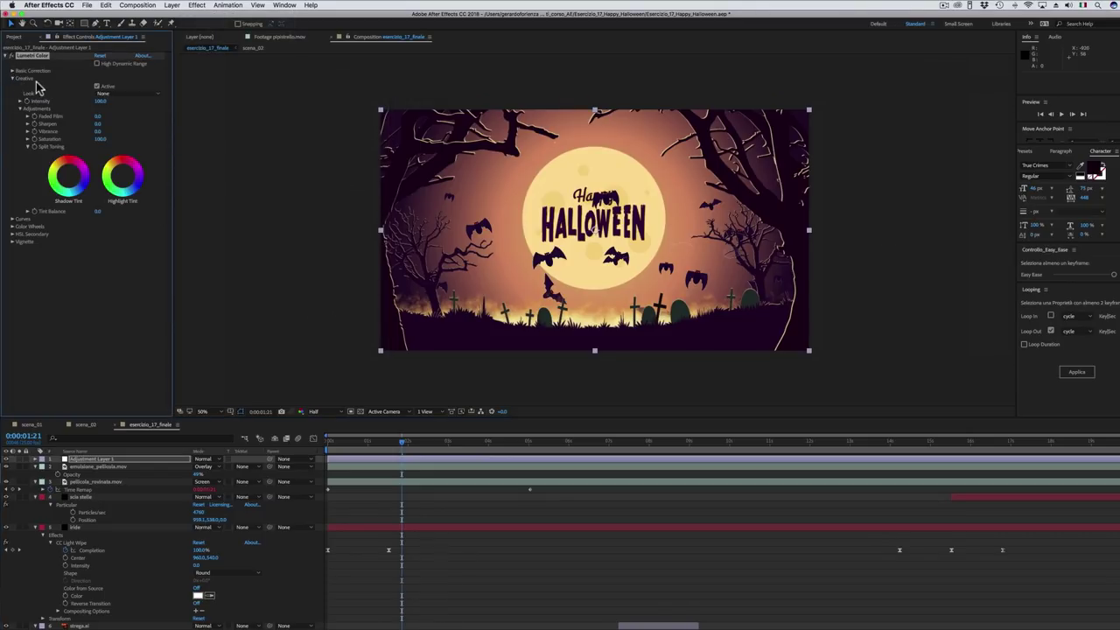
pyautogui.click(116, 94)
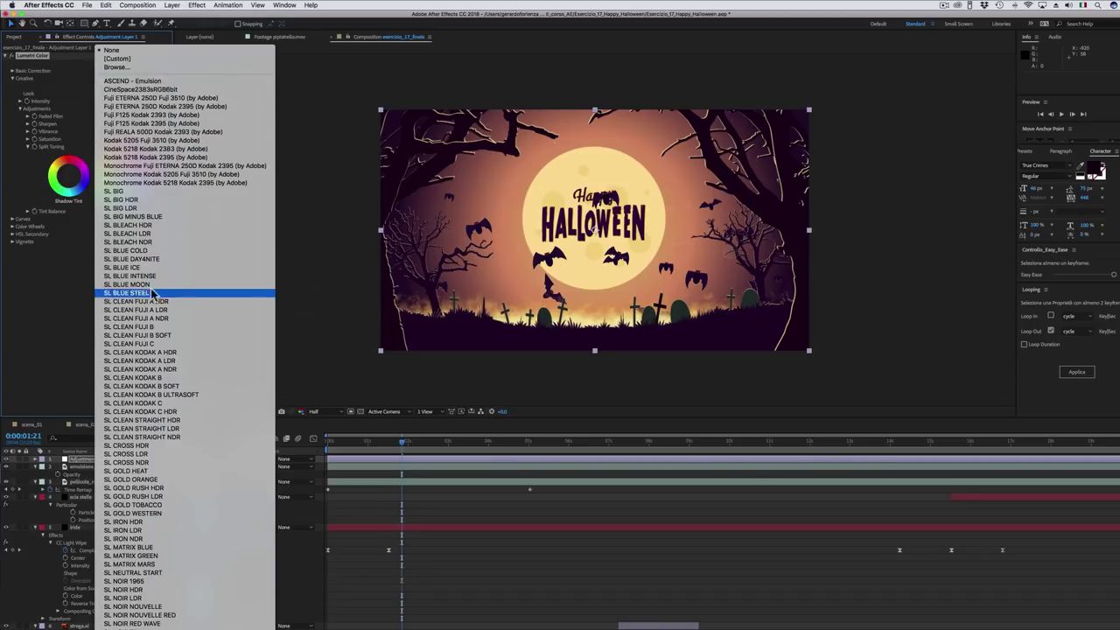
pyautogui.click(135, 331)
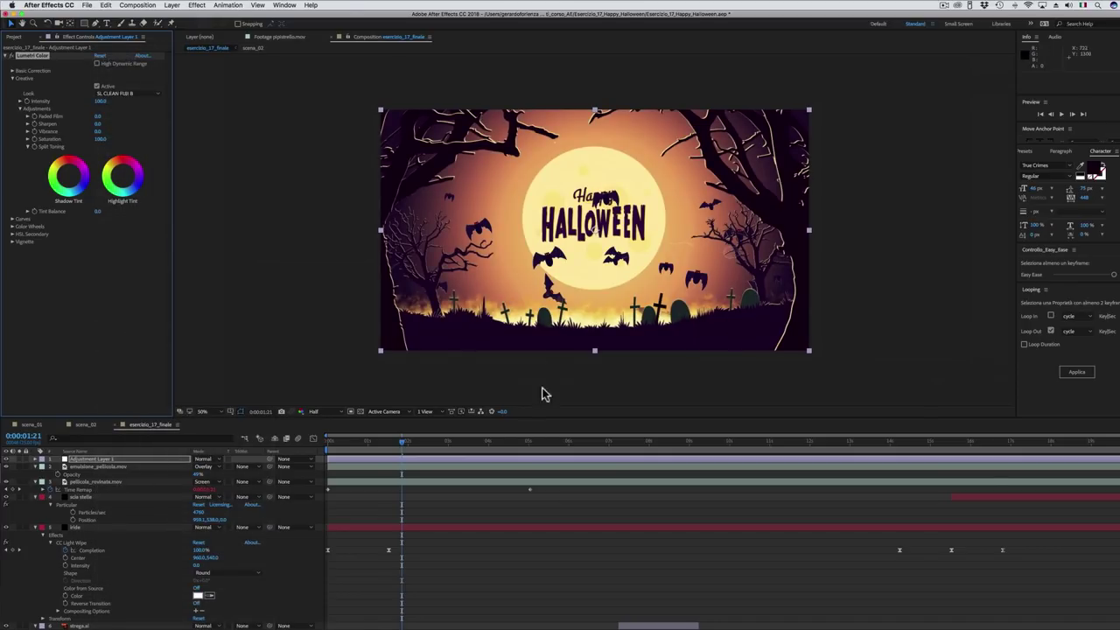
pyautogui.moveTo(527, 448); pyautogui.dragTo(741, 455)
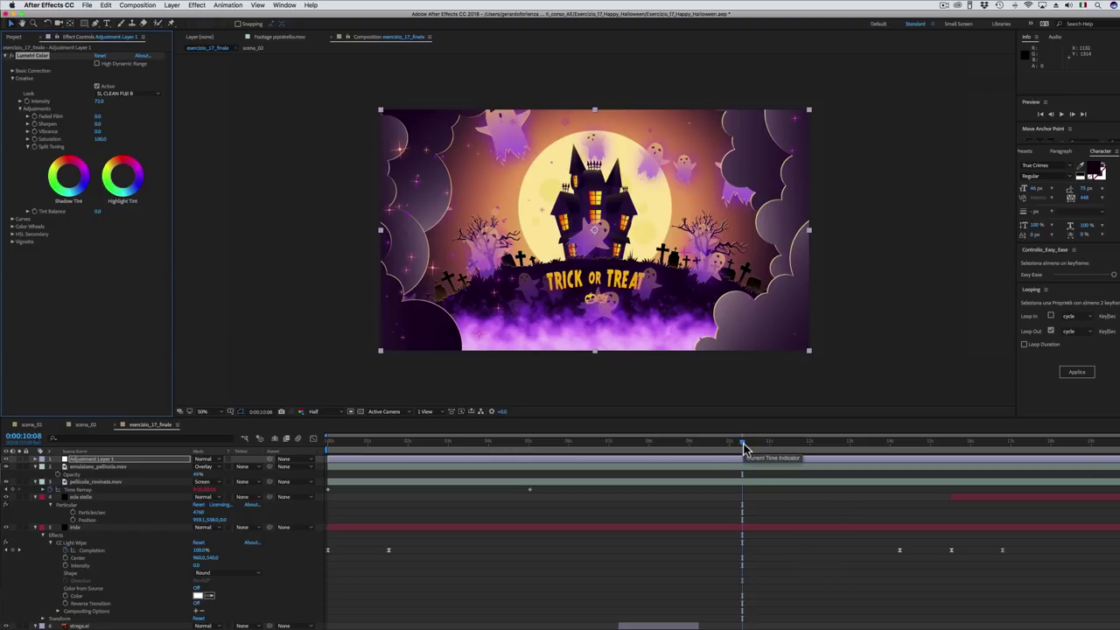
pyautogui.press('space')
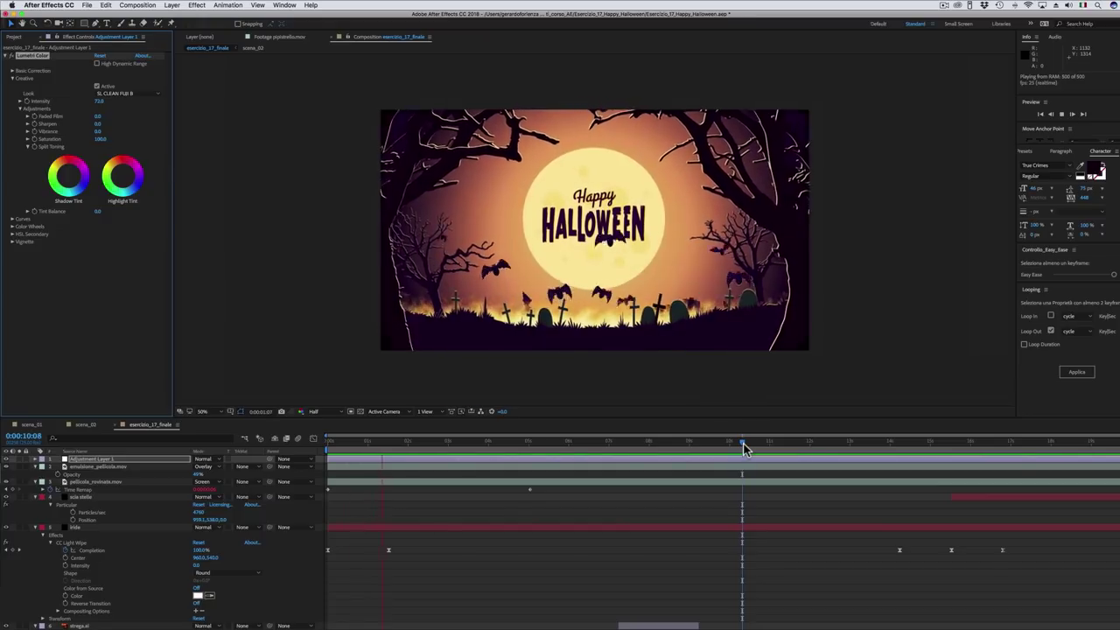